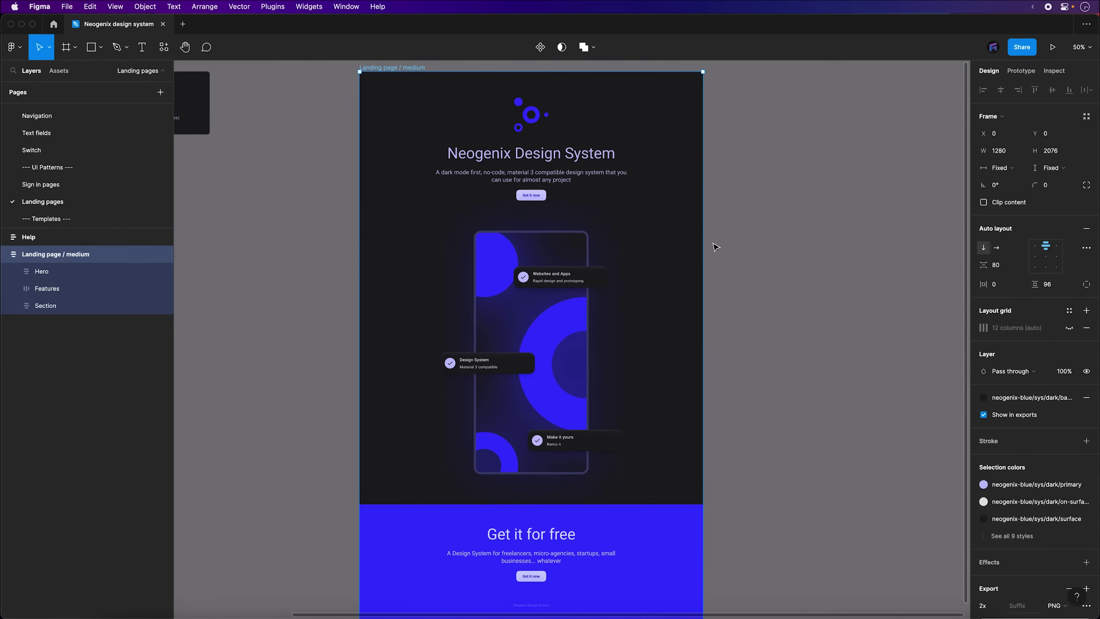
# Step: Pan through the landing page at full size, from hero to Get it for free, then fit it in view
pyautogui.scroll(-1, 858, 269)
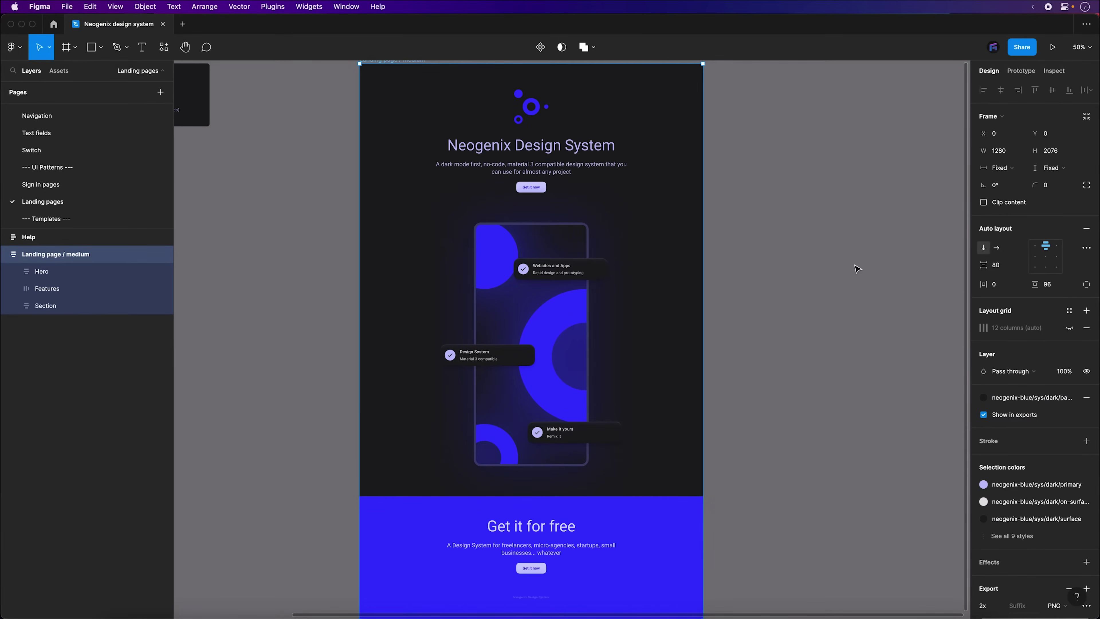
pyautogui.hotkey('shift', '0')
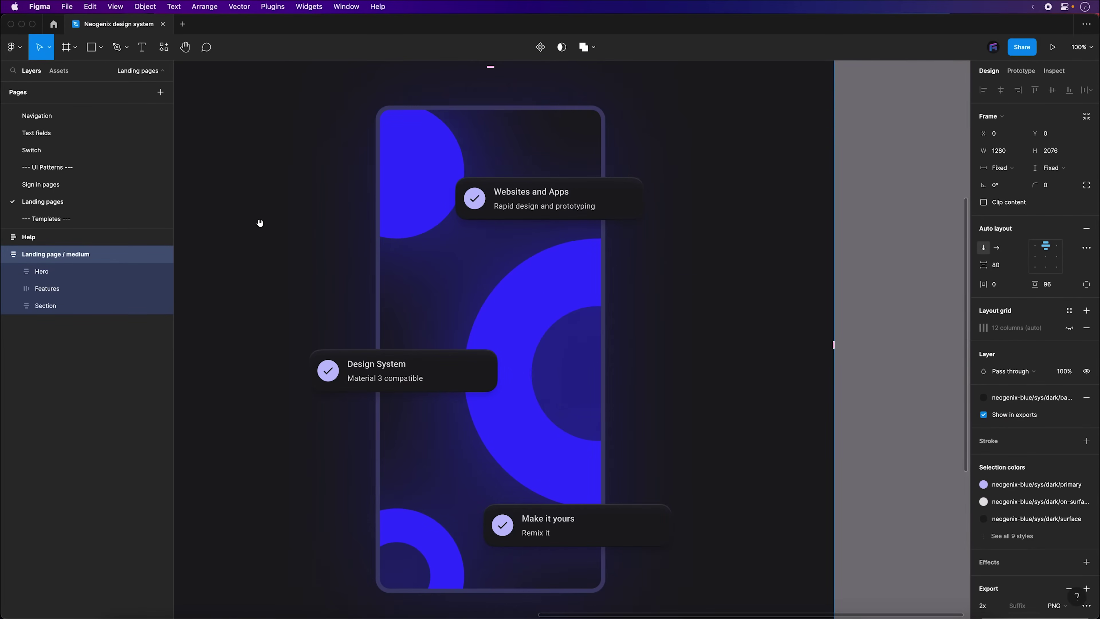
pyautogui.scroll(3, 287, 240)
pyautogui.scroll(2, 373, 390)
pyautogui.scroll(1, 326, 479)
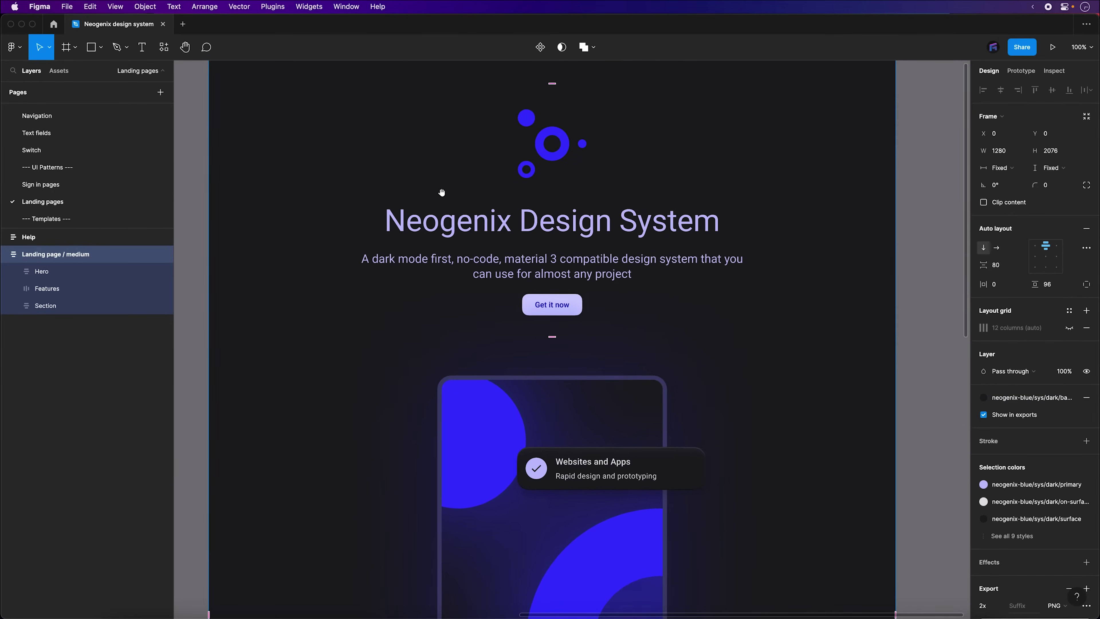
pyautogui.moveTo(442, 192); pyautogui.dragTo(439, 310)
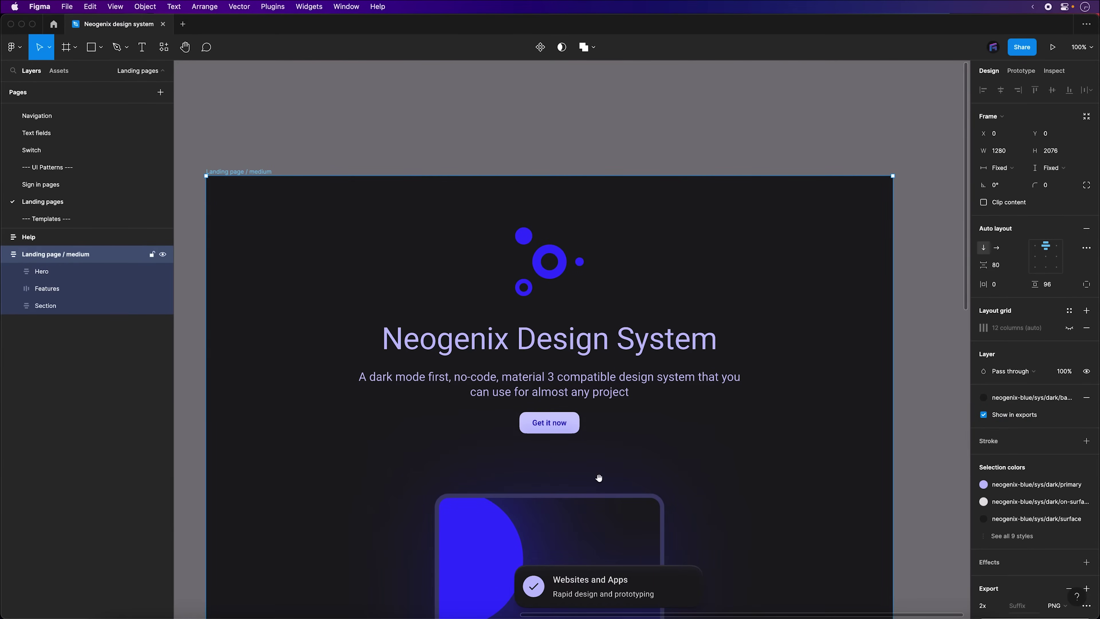
pyautogui.moveTo(744, 516); pyautogui.dragTo(736, 224)
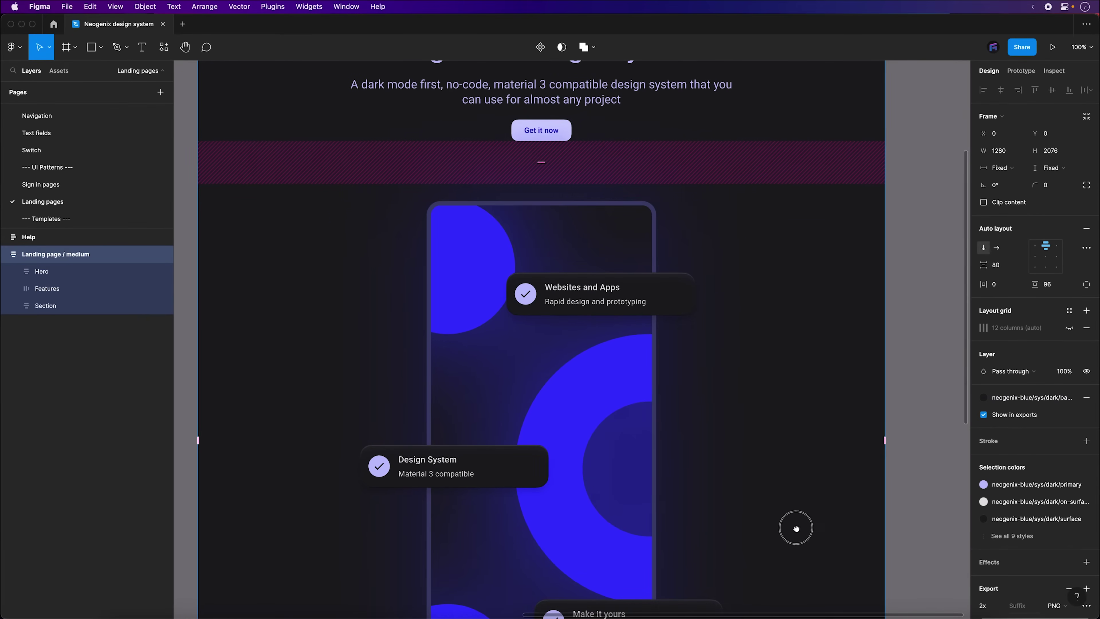
pyautogui.moveTo(797, 528); pyautogui.dragTo(787, 300)
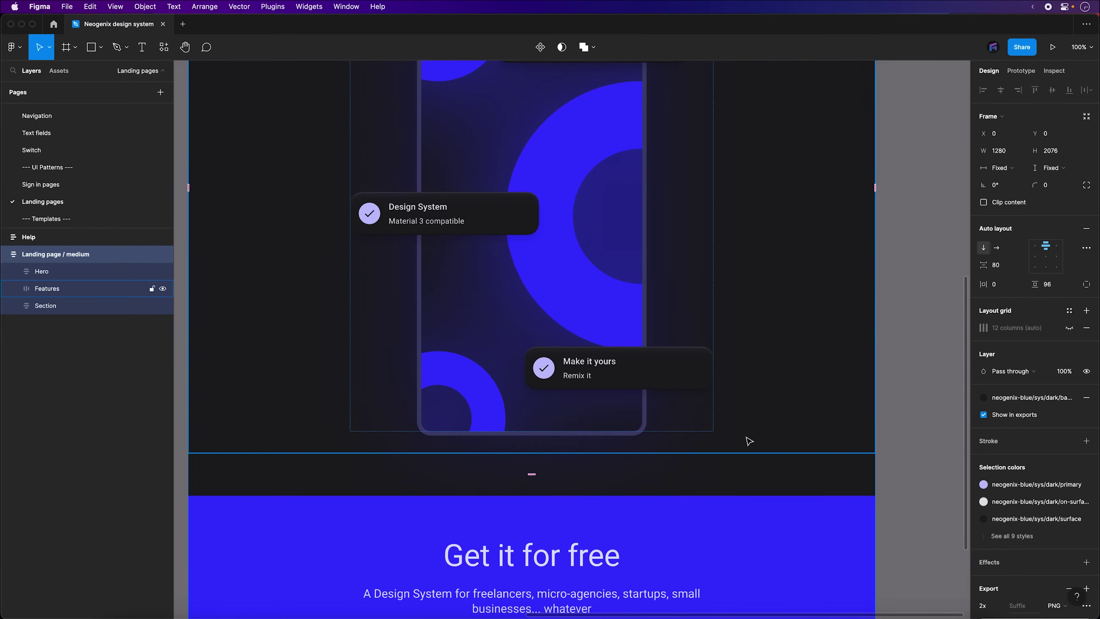
pyautogui.hotkey('shift', '2')
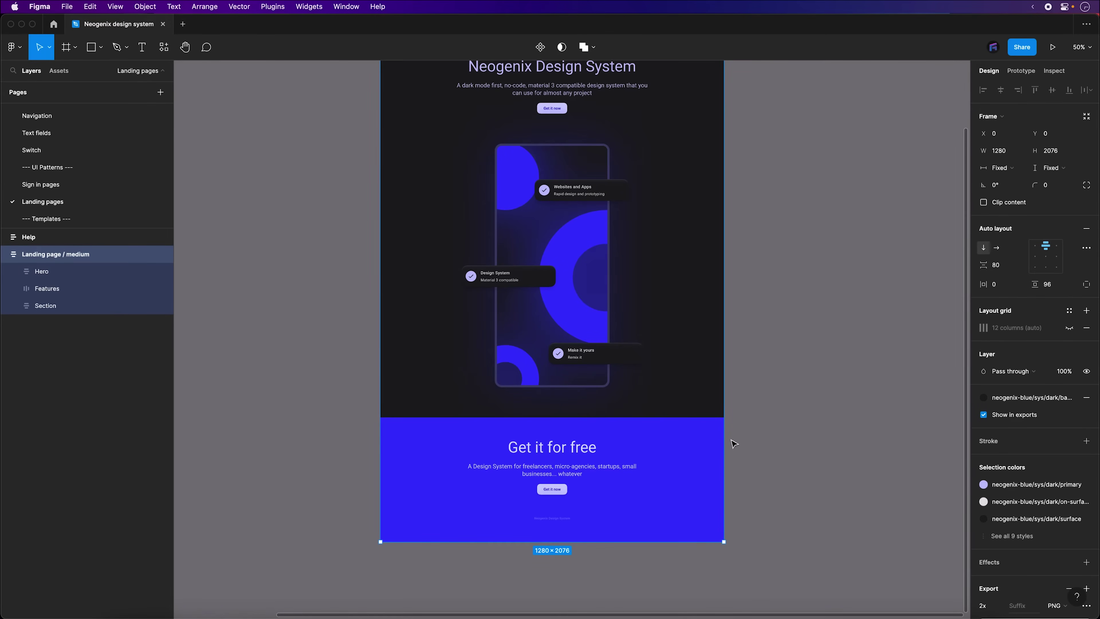
pyautogui.scroll(4, 735, 444)
pyautogui.scroll(1, 728, 438)
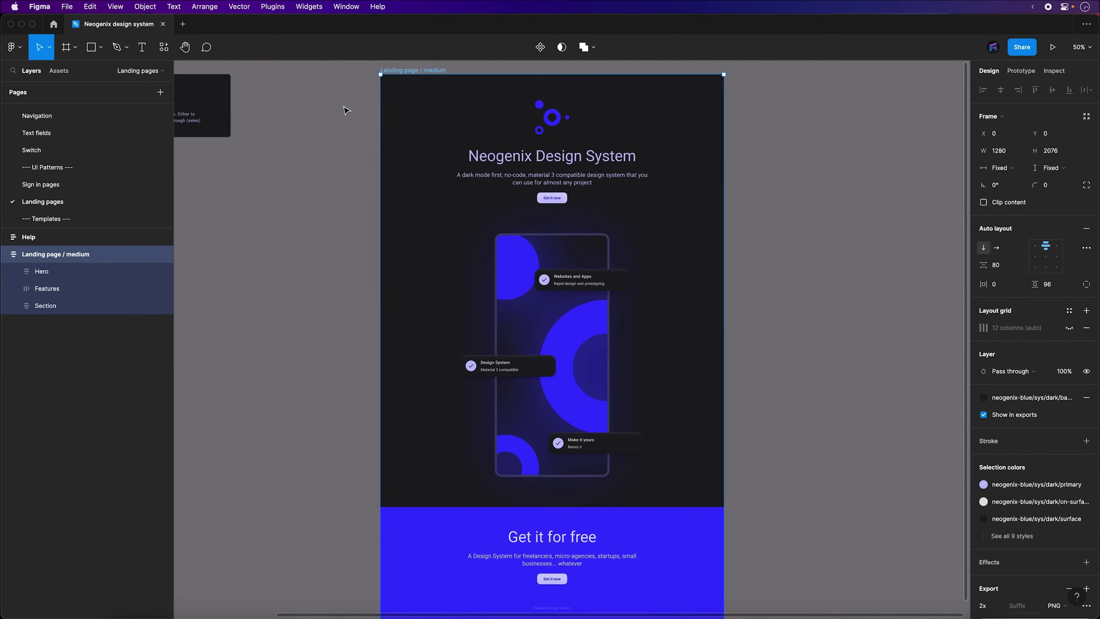
pyautogui.moveTo(412, 70)
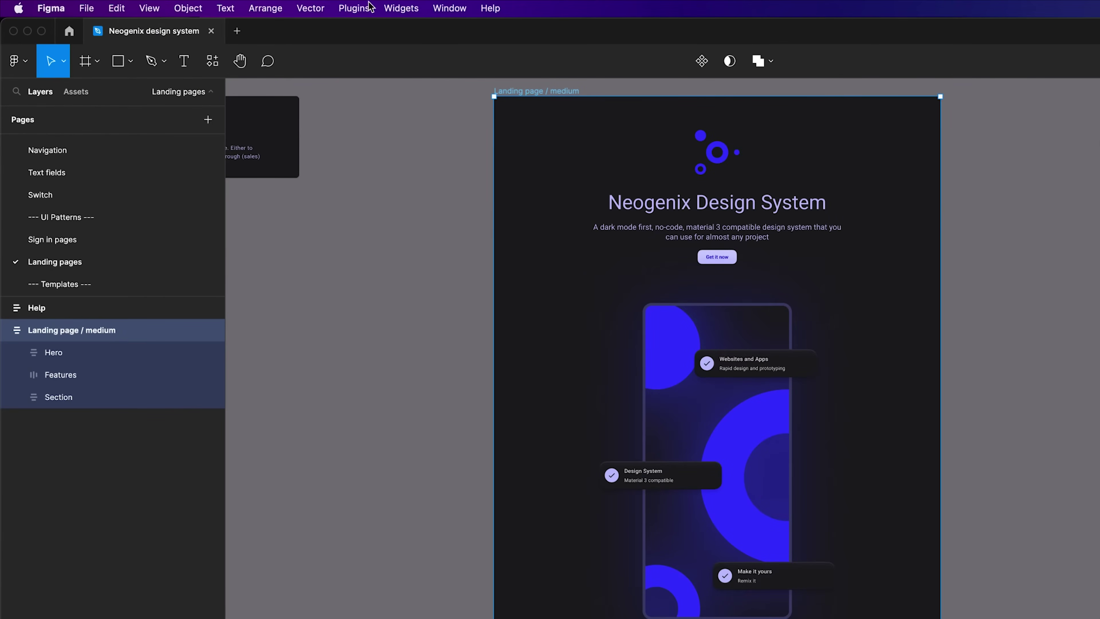
# Step: Preview the Landing page / medium frame in light and dark themes with Material Theme Builder
pyautogui.click(369, 6)
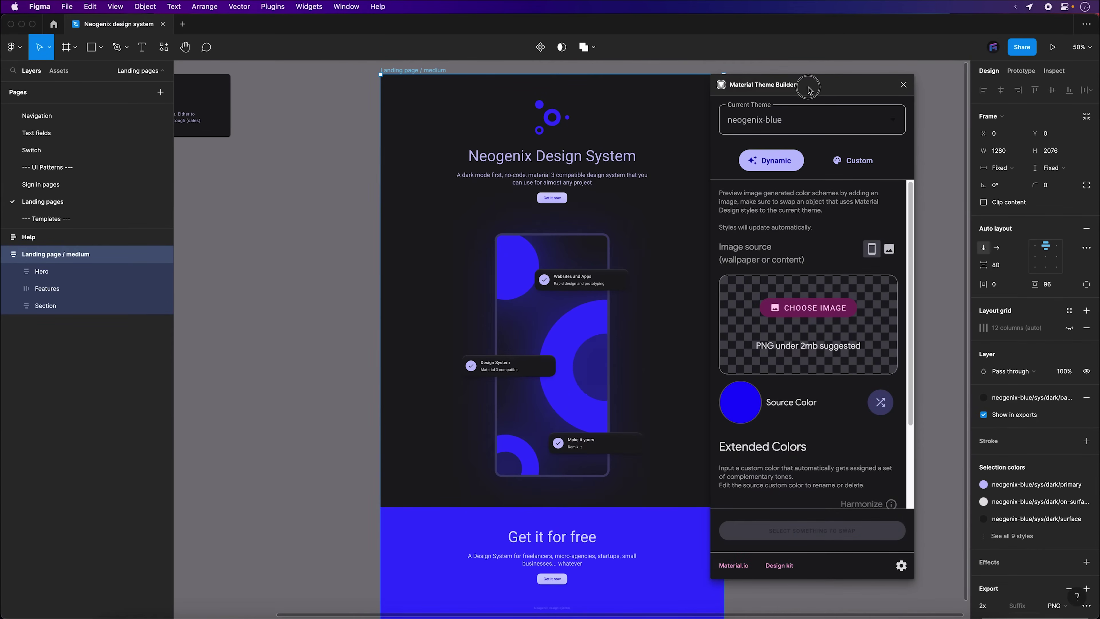
pyautogui.moveTo(802, 92); pyautogui.dragTo(834, 85)
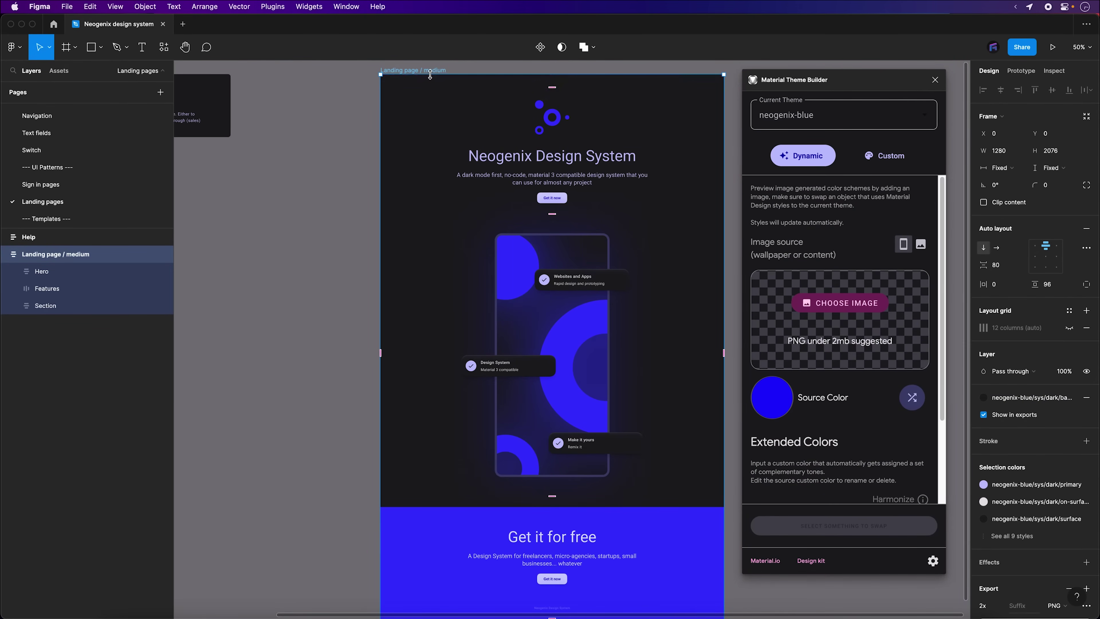
pyautogui.click(433, 65)
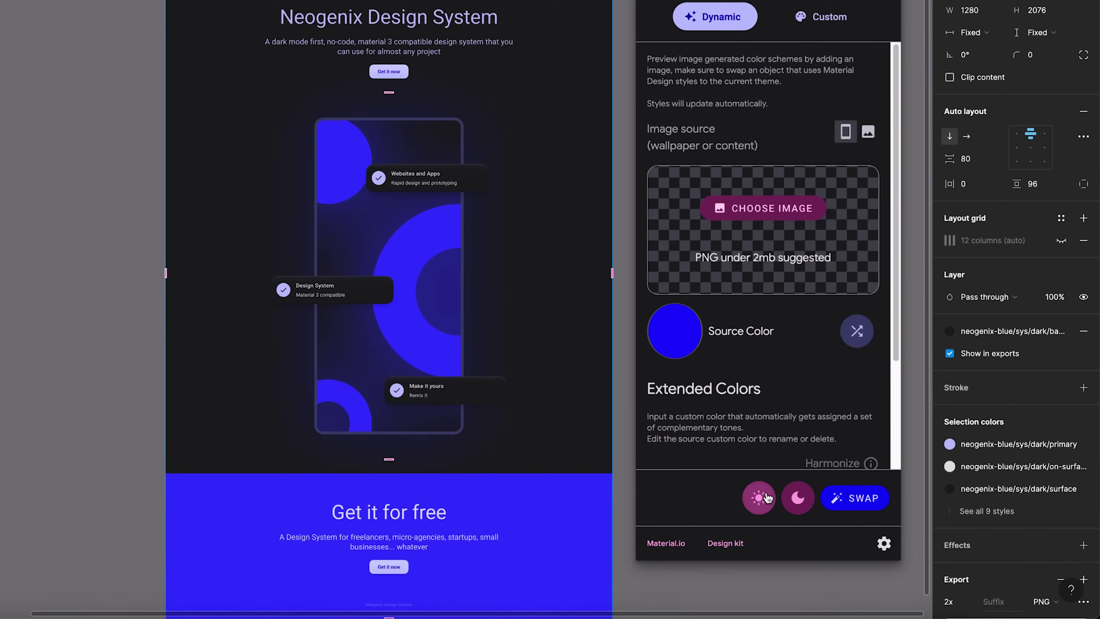
pyautogui.click(767, 497)
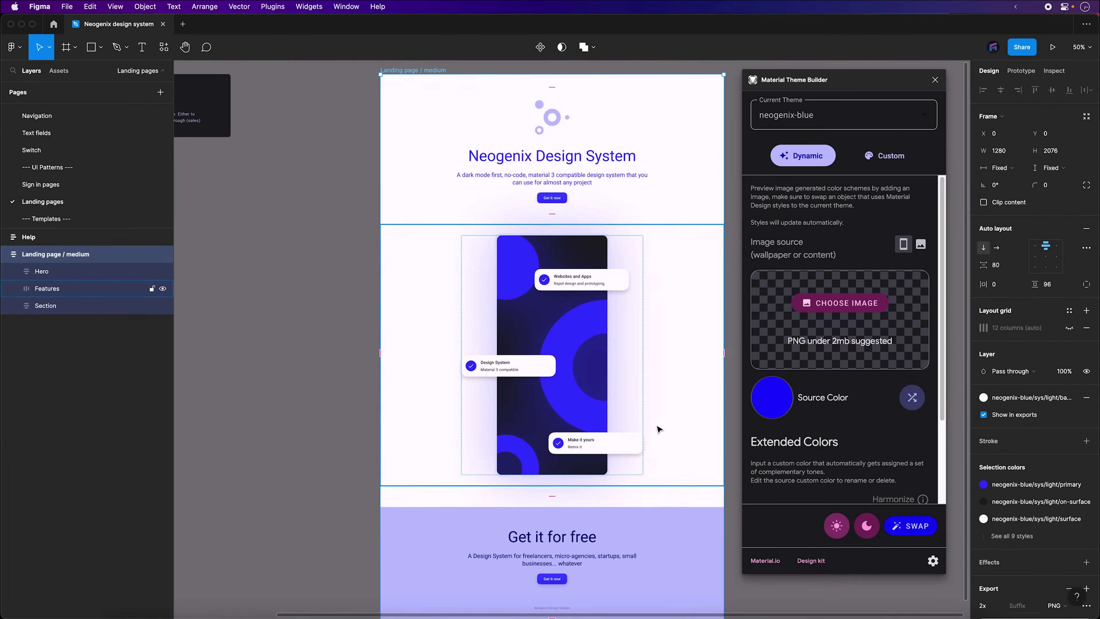
pyautogui.scroll(-2, 676, 512)
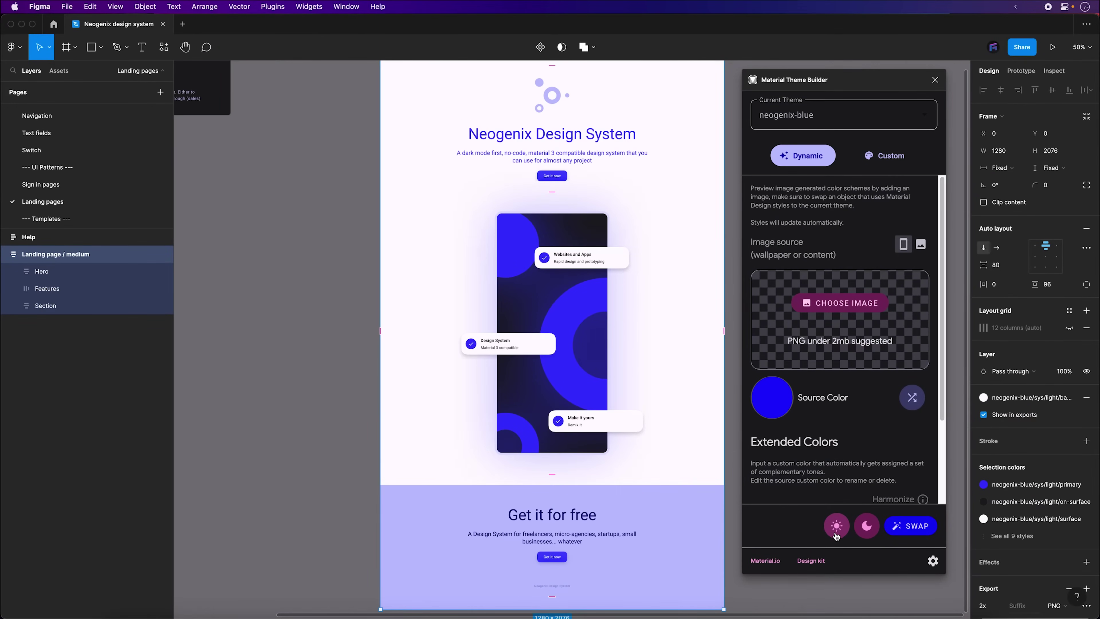
pyautogui.click(868, 528)
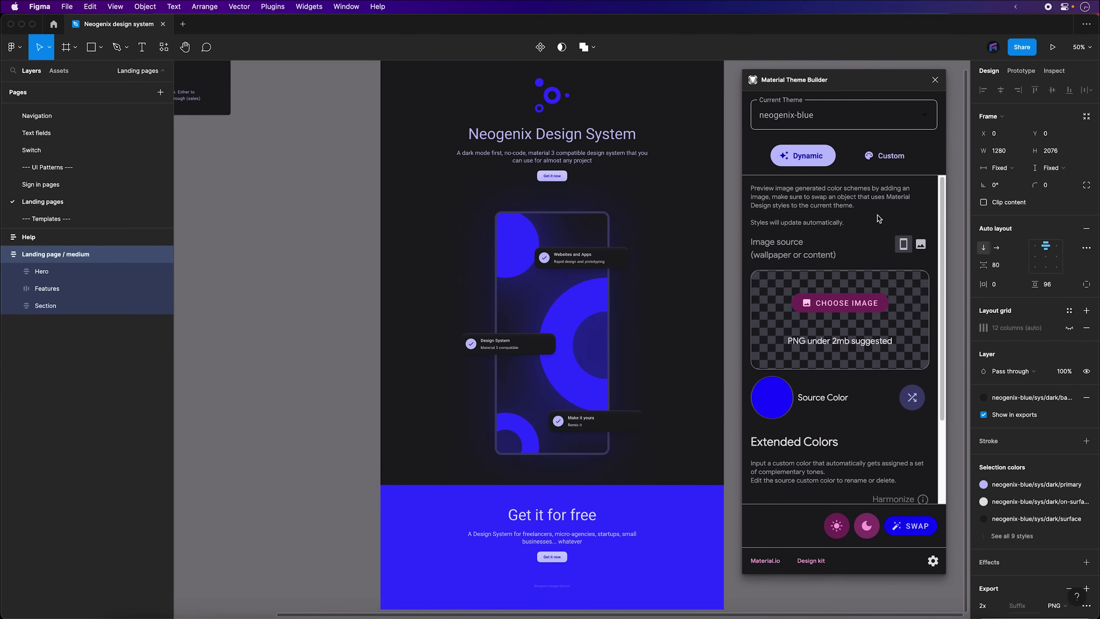
pyautogui.click(851, 125)
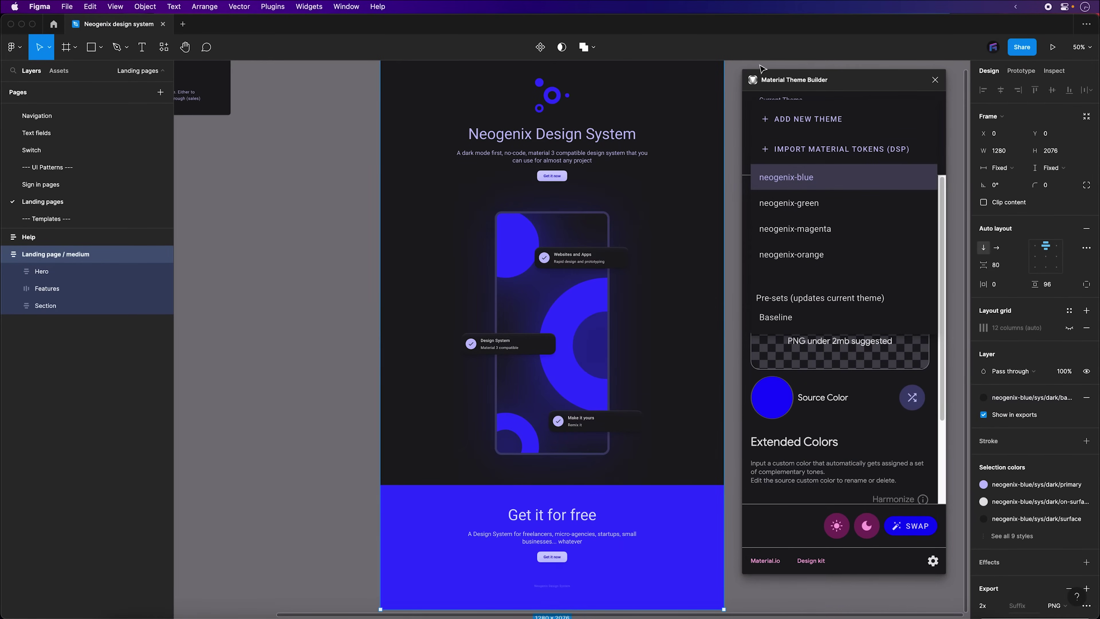
pyautogui.click(935, 81)
pyautogui.scroll(1, 743, 436)
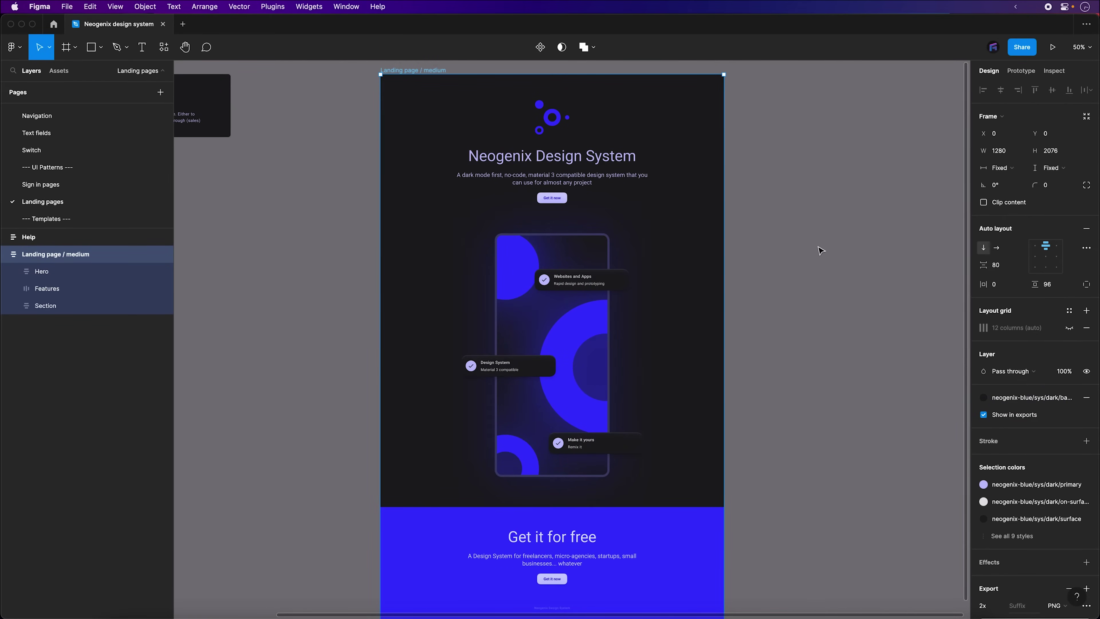
# Step: Inspect the Features section's Elements, Device and image placeholder layers, then reselect Landing page / medium
pyautogui.click(539, 321)
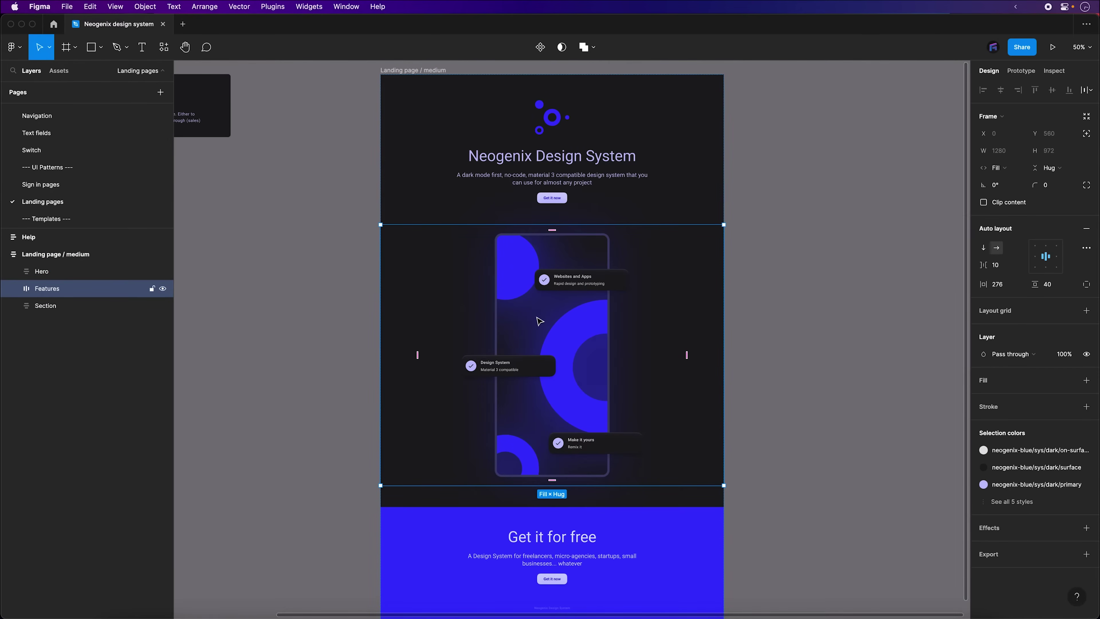
pyautogui.click(14, 288)
pyautogui.click(26, 307)
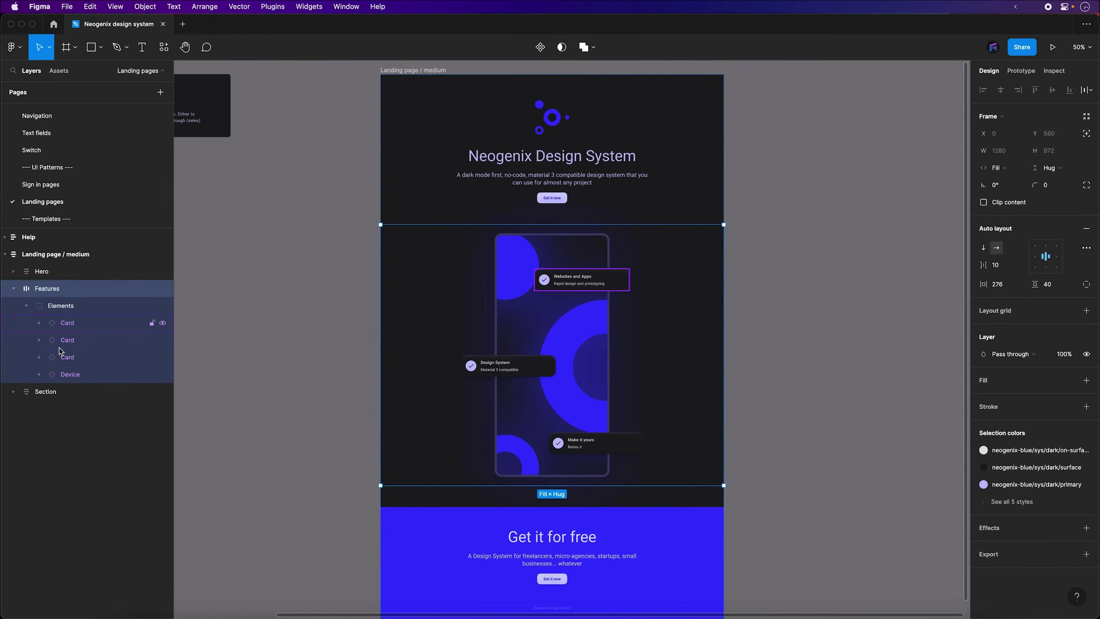
pyautogui.click(88, 376)
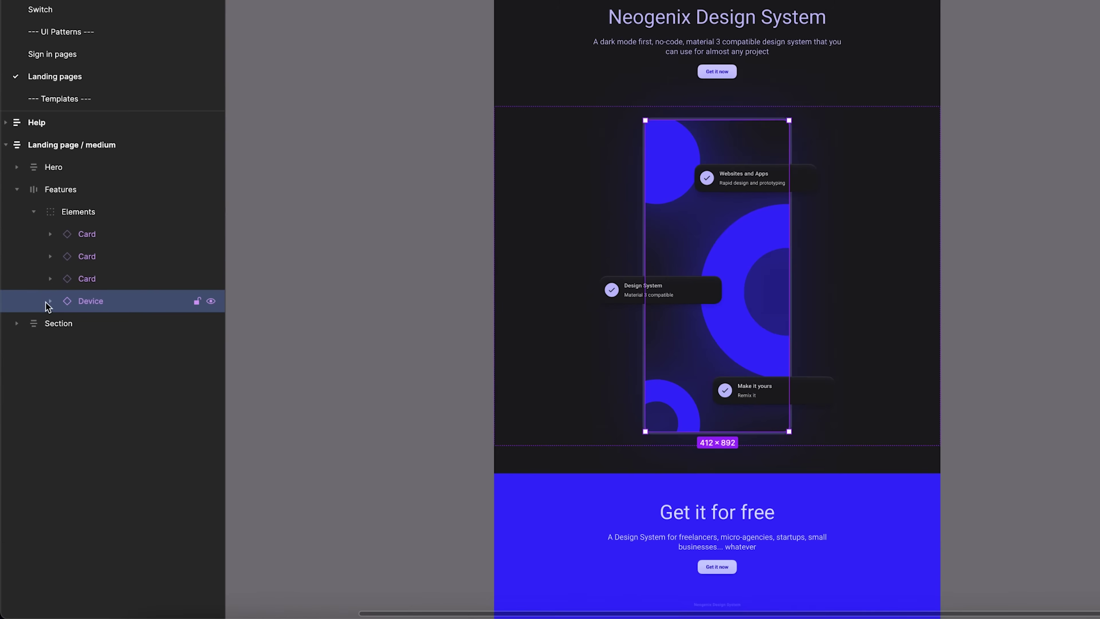
pyautogui.click(49, 303)
pyautogui.click(138, 367)
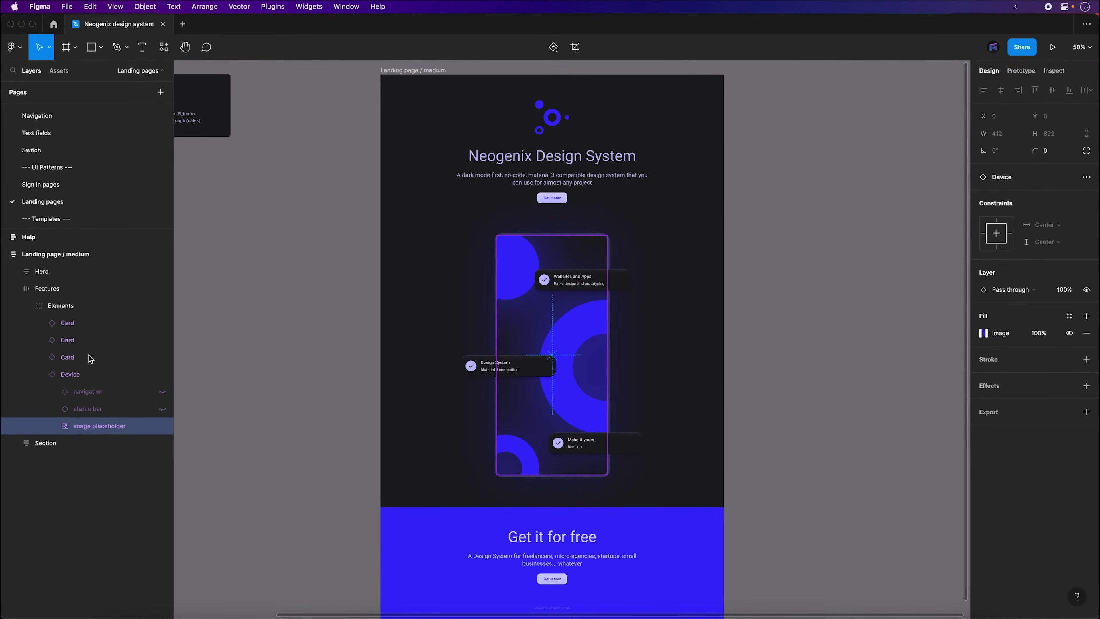
pyautogui.click(12, 290)
pyautogui.click(62, 260)
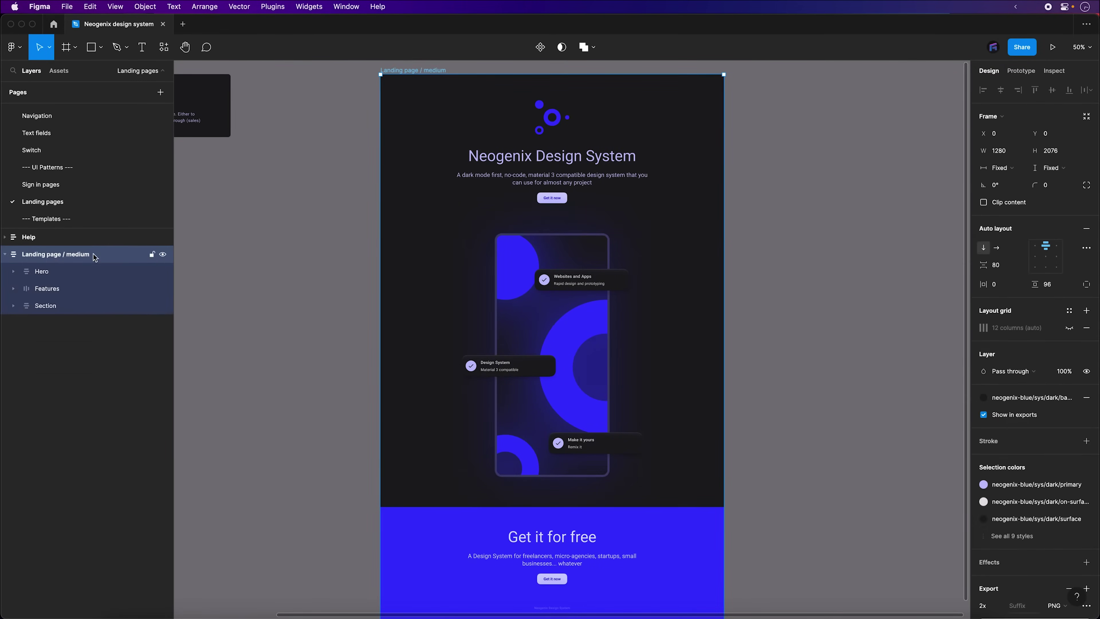
pyautogui.click(793, 219)
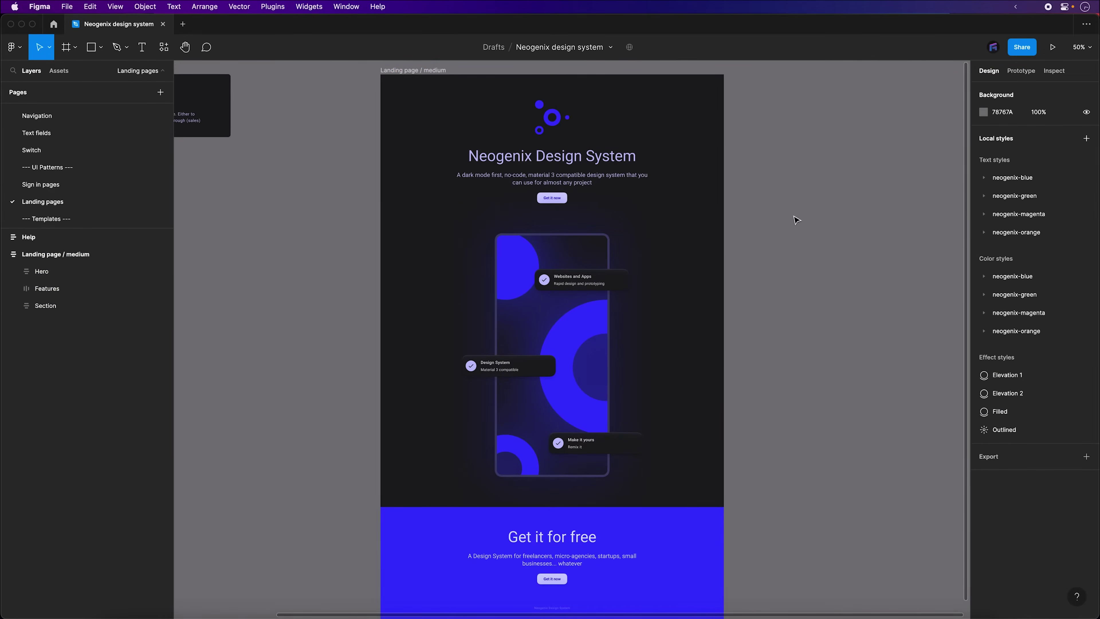
pyautogui.click(420, 72)
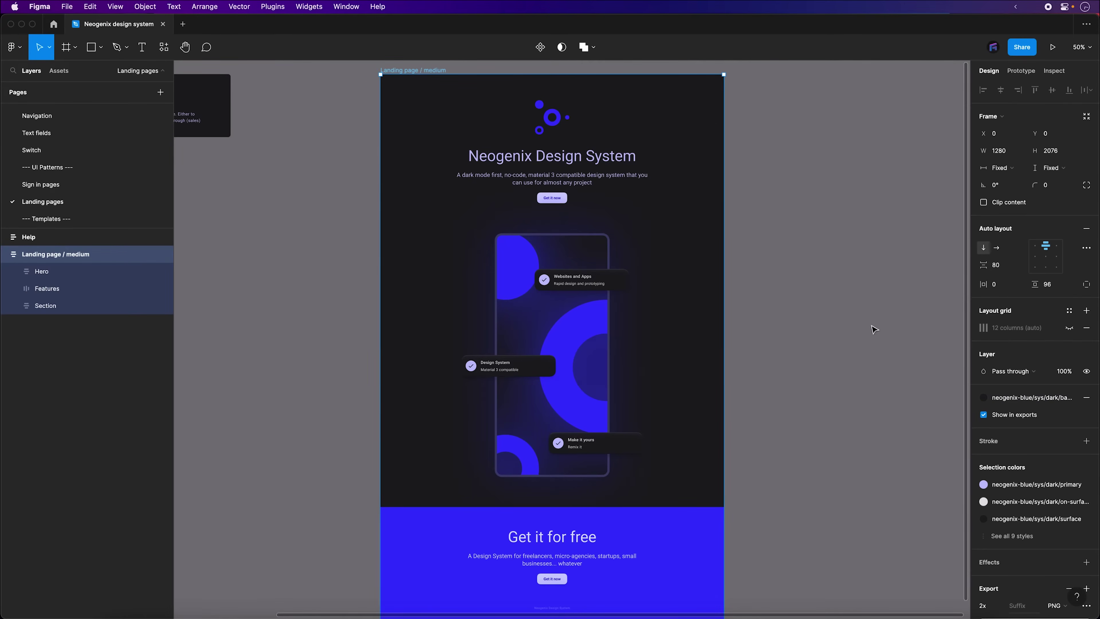
# Step: Glance at Framer, then browse the Figma to HTML with Framer plugin page
pyautogui.press('super+Tab')
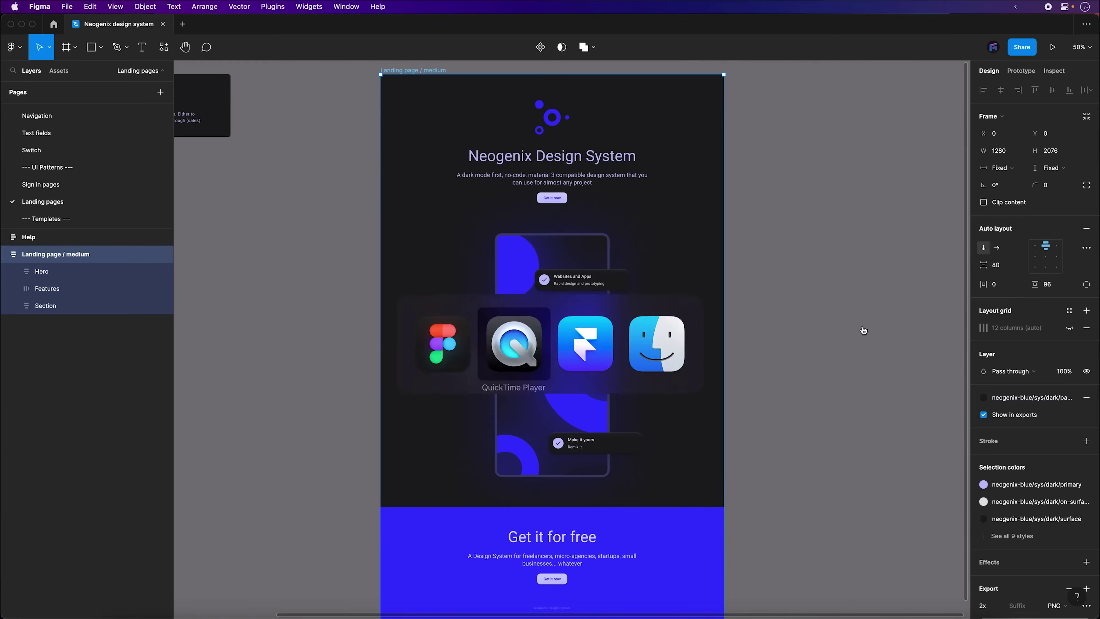
pyautogui.press('super+Tab')
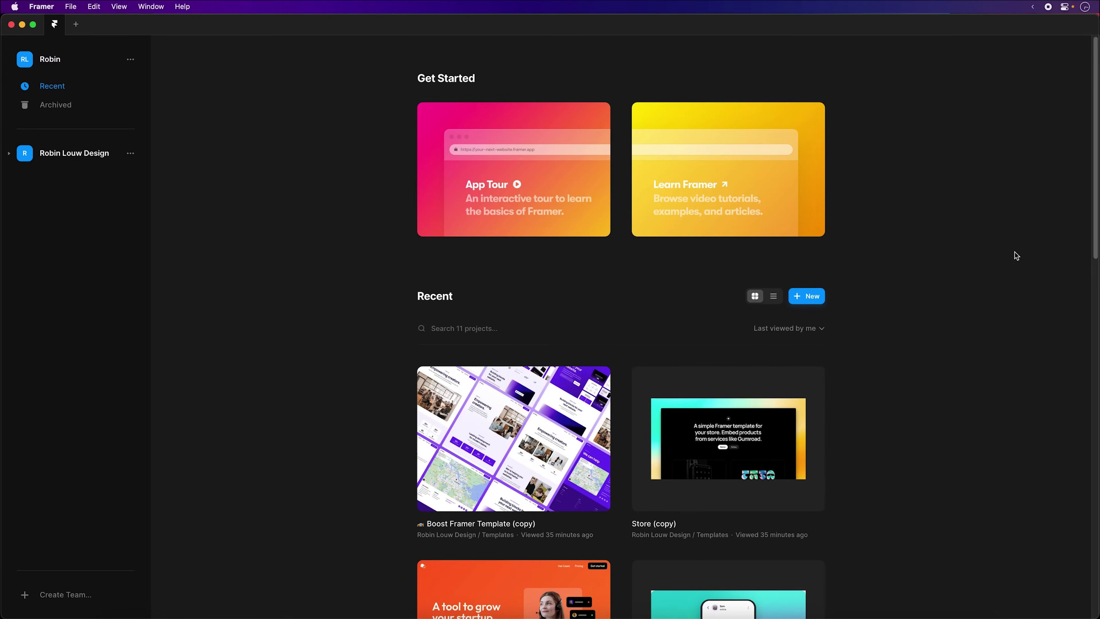
pyautogui.press('super+Tab')
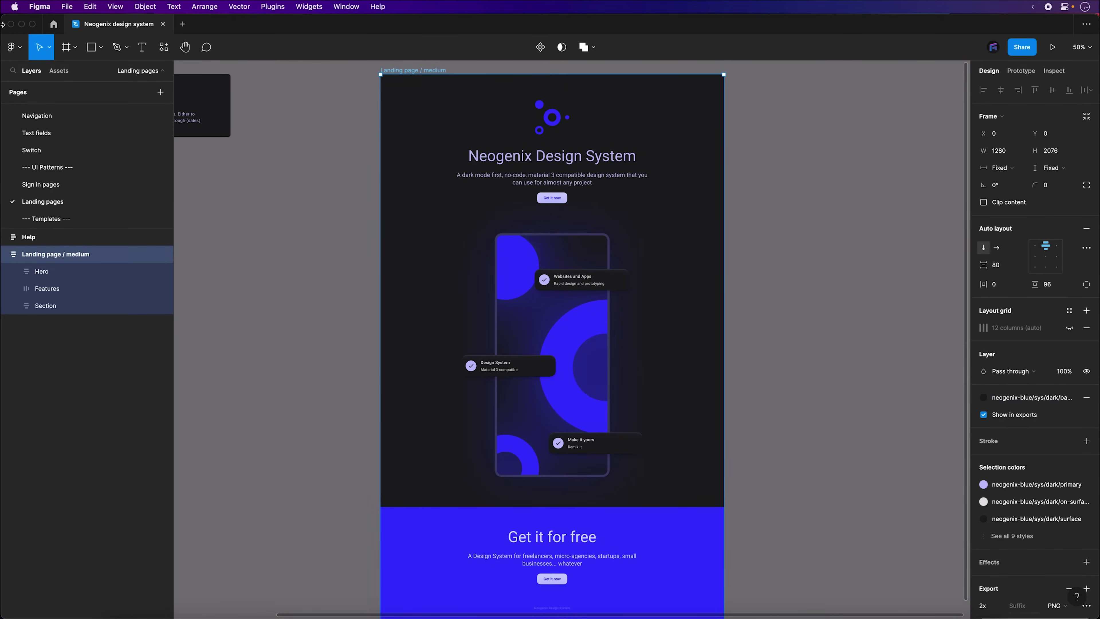
pyautogui.click(59, 26)
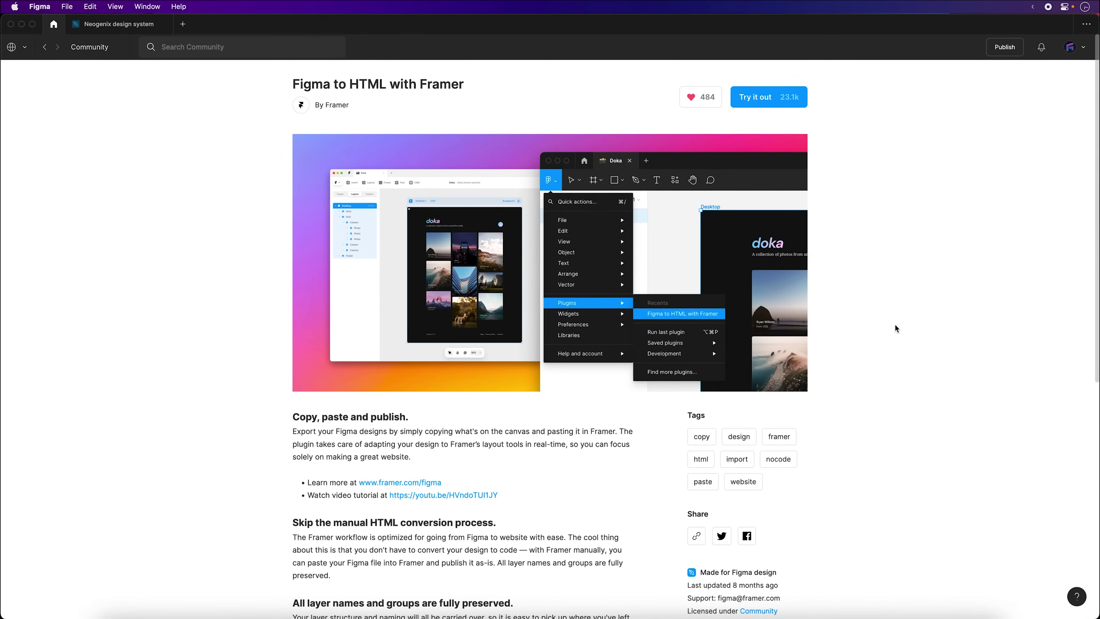
pyautogui.scroll(-4, 895, 328)
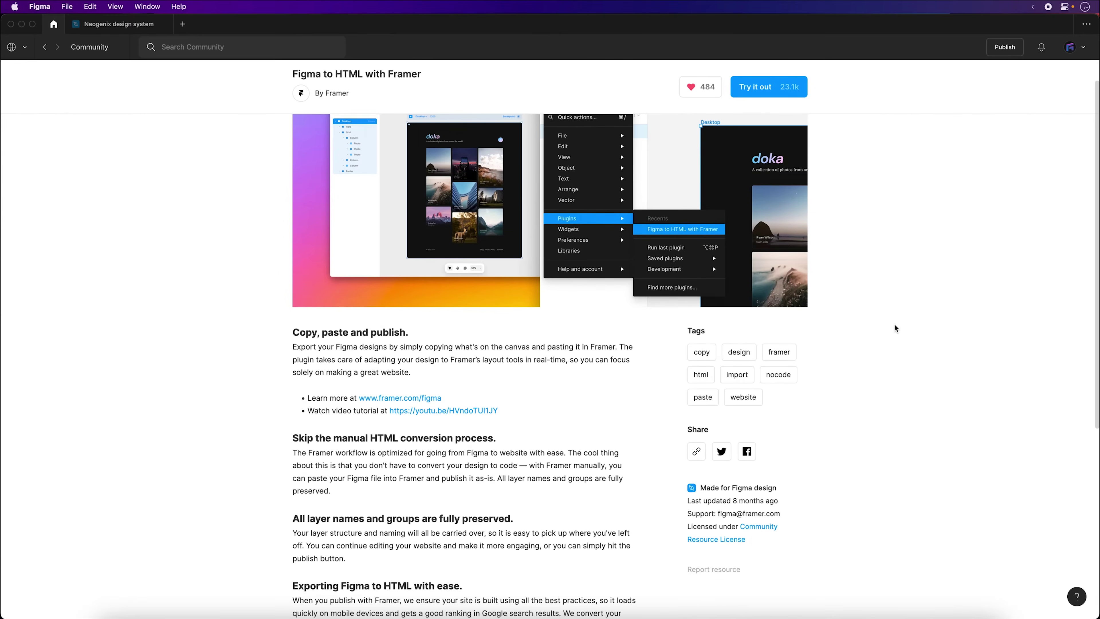
pyautogui.scroll(-3, 894, 324)
pyautogui.scroll(-5, 894, 324)
pyautogui.scroll(1, 892, 323)
pyautogui.scroll(6, 892, 323)
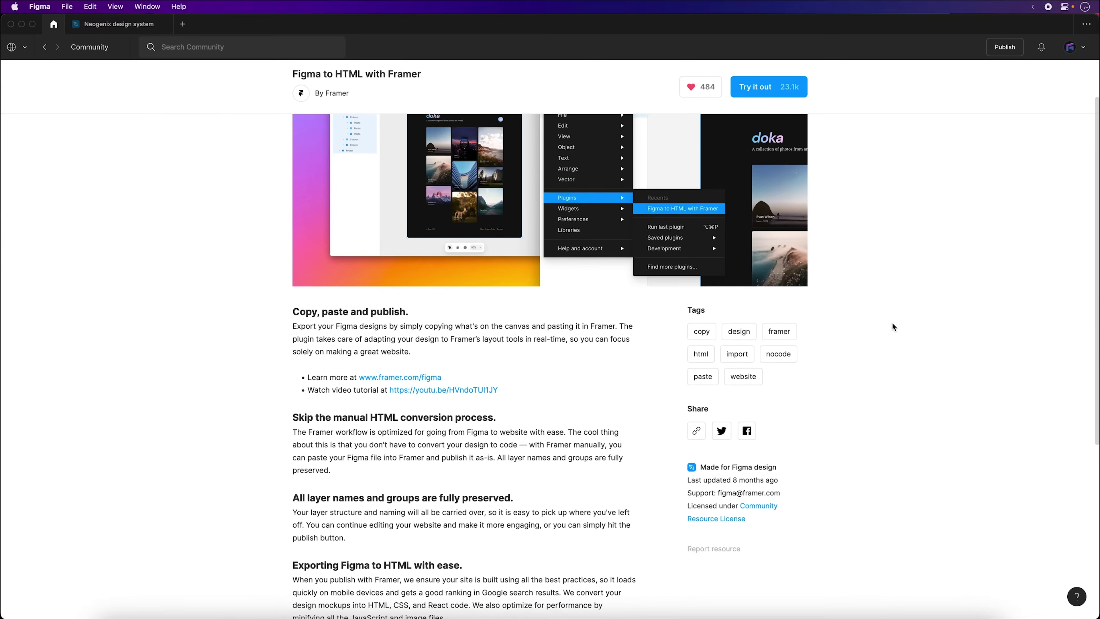
pyautogui.scroll(-15, 892, 323)
pyautogui.scroll(10, 893, 323)
pyautogui.scroll(10, 893, 323)
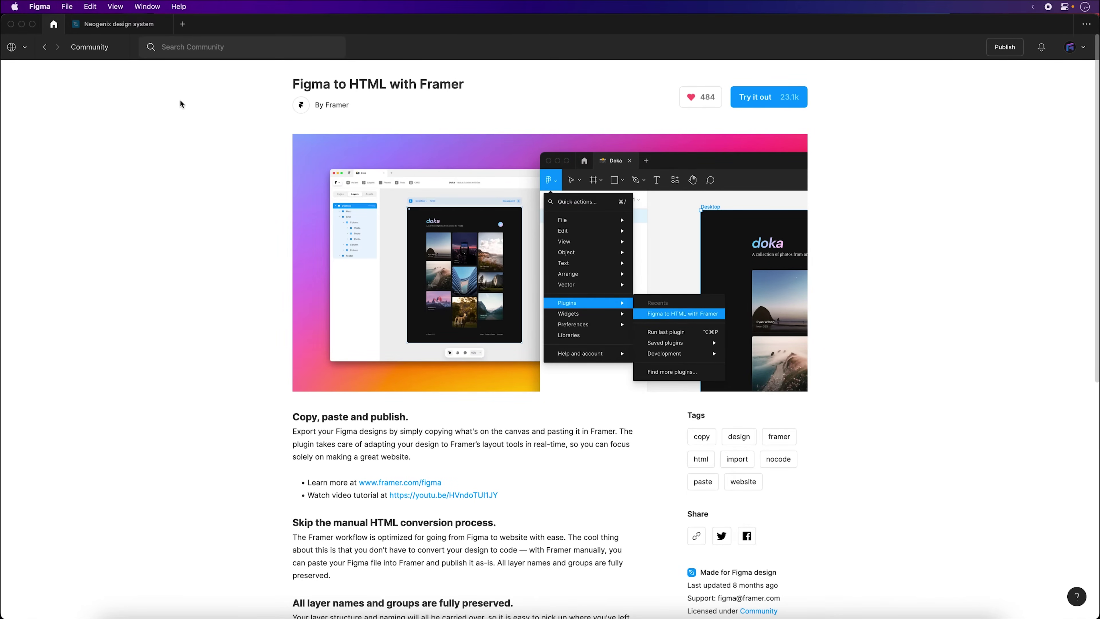
# Step: Copy the Landing page / medium frame with the Framer plugin and switch to Framer
pyautogui.click(109, 30)
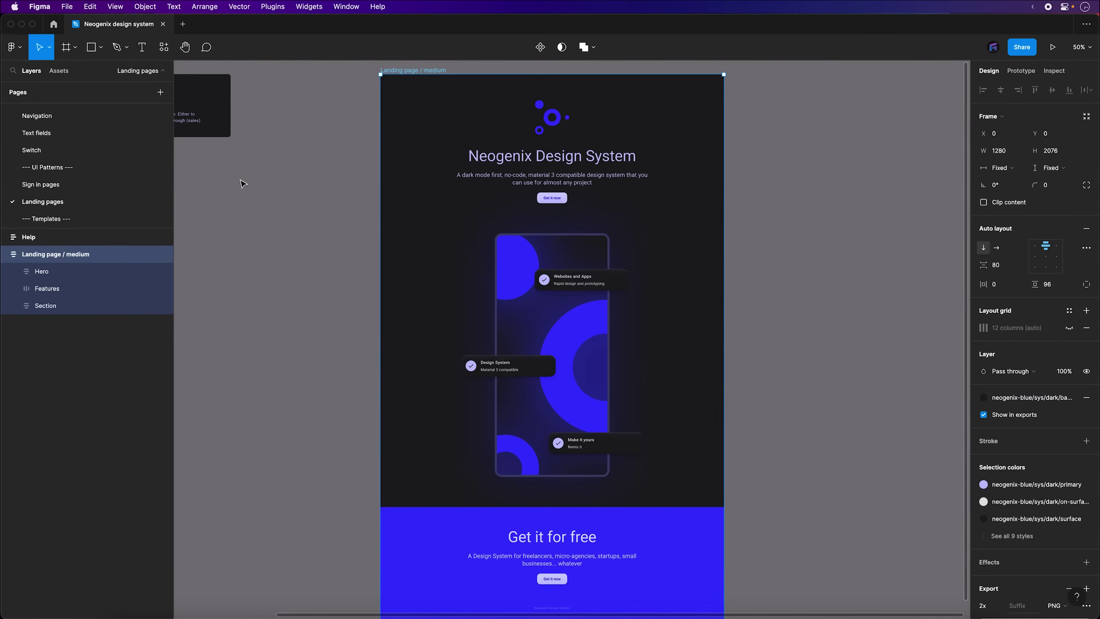
pyautogui.click(273, 7)
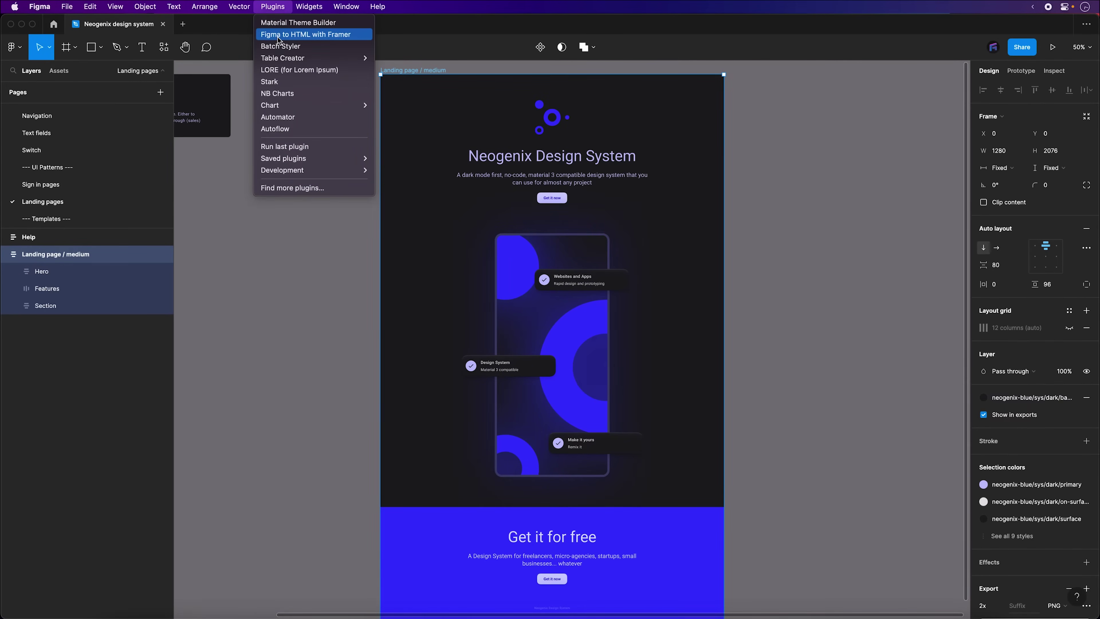
pyautogui.click(835, 155)
pyautogui.press('super+Tab')
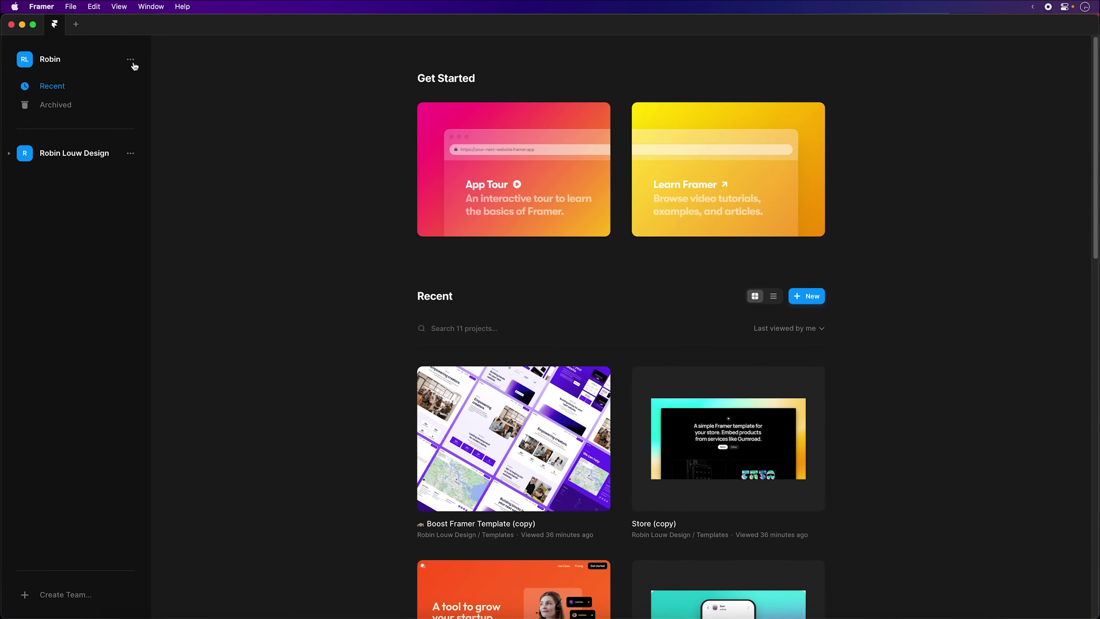
# Step: Create a new Blank Site project through the account menu's Import From > Figma option
pyautogui.click(133, 62)
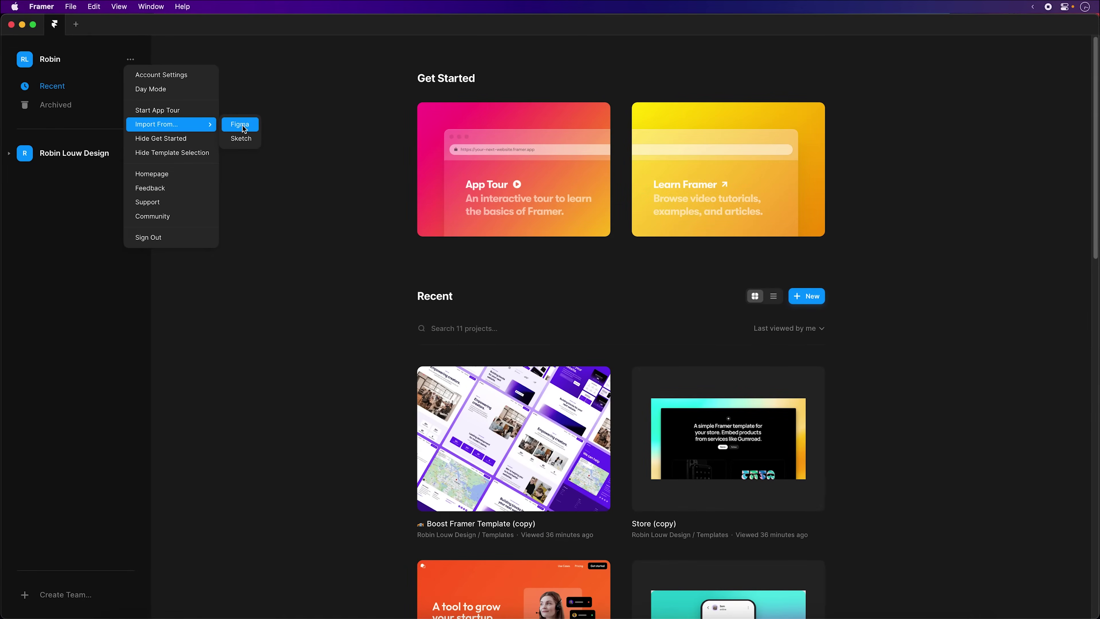
pyautogui.click(241, 124)
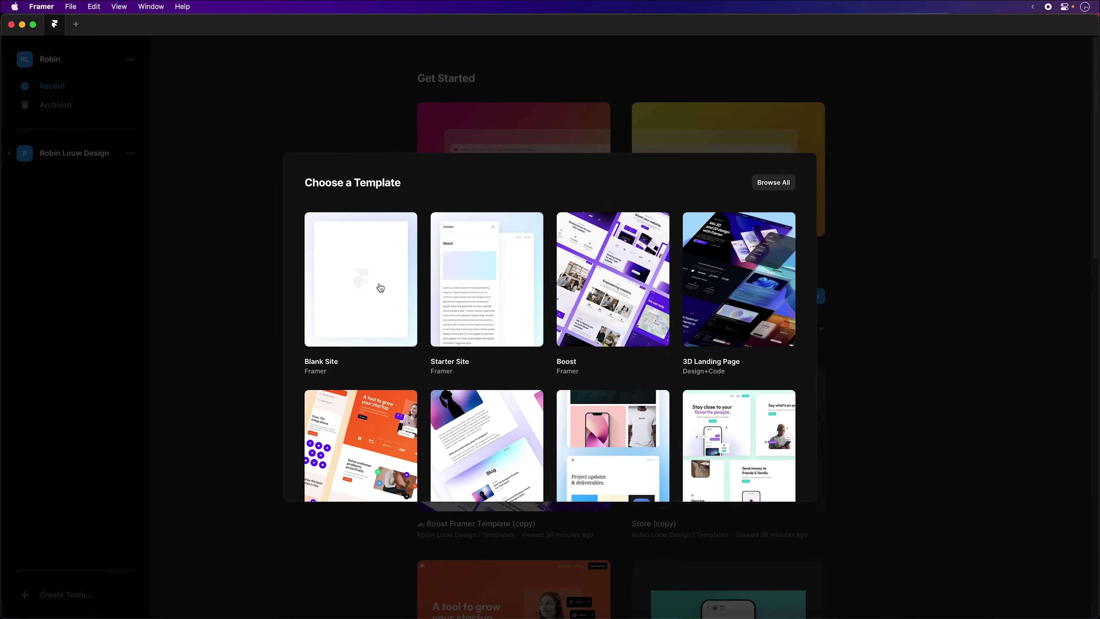
pyautogui.moveTo(360, 279)
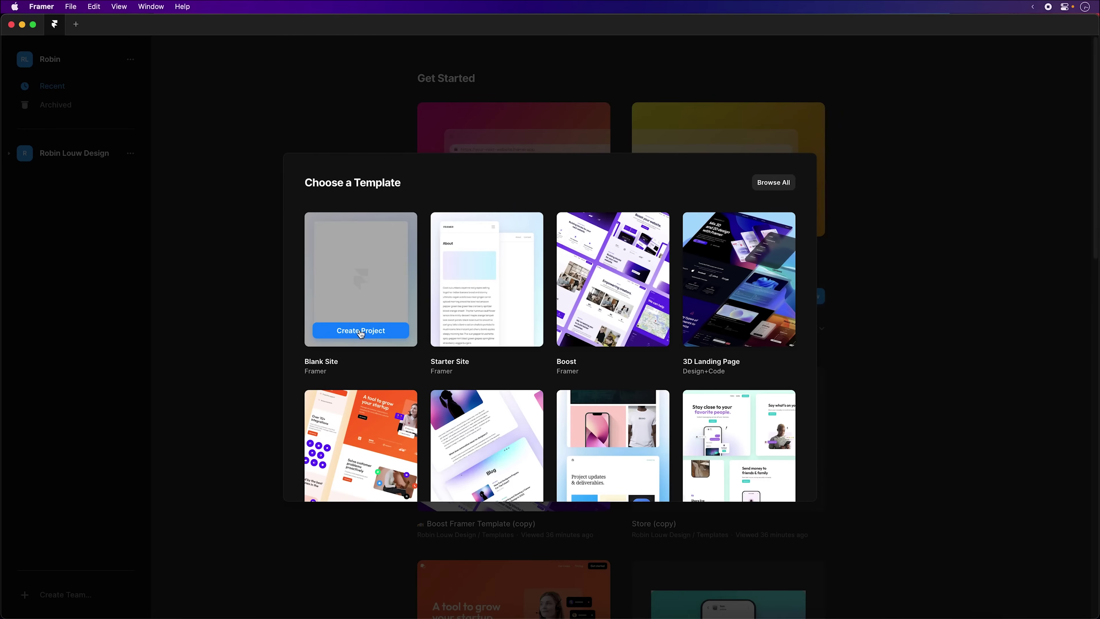
pyautogui.click(361, 332)
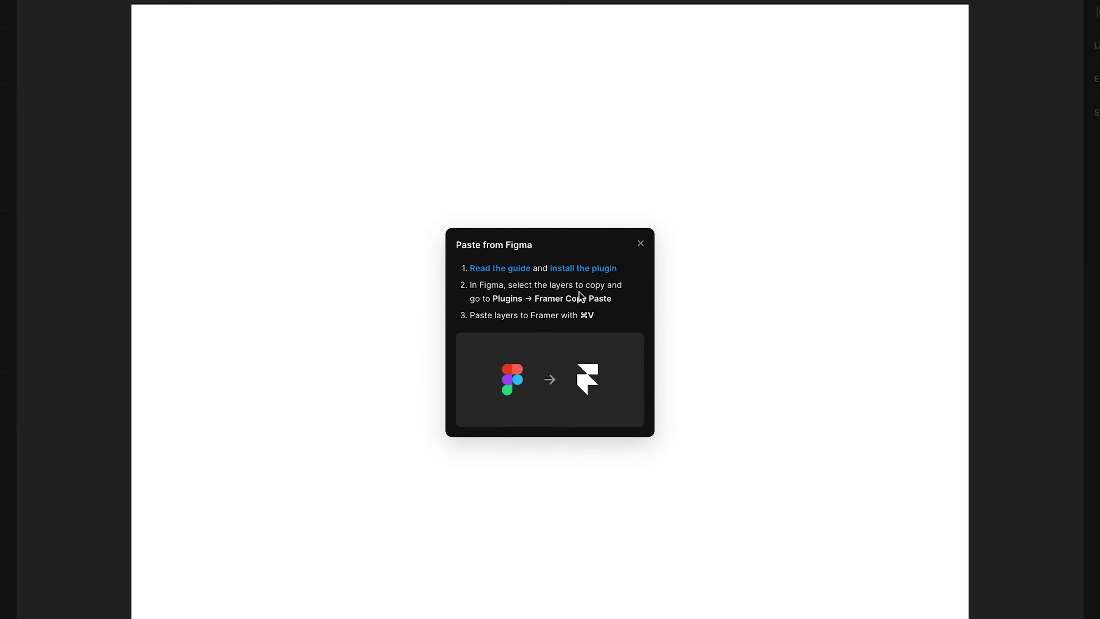
# Step: Dismiss the Paste from Figma popup and name the project 'Neogenix landing page'
pyautogui.click(641, 244)
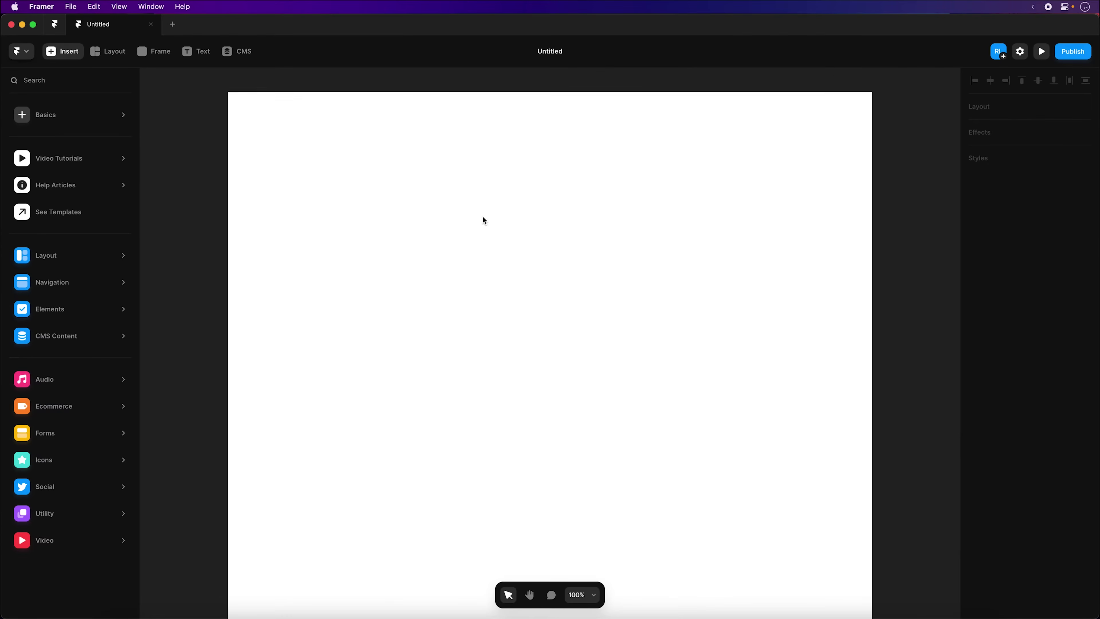
pyautogui.press('super+minus')
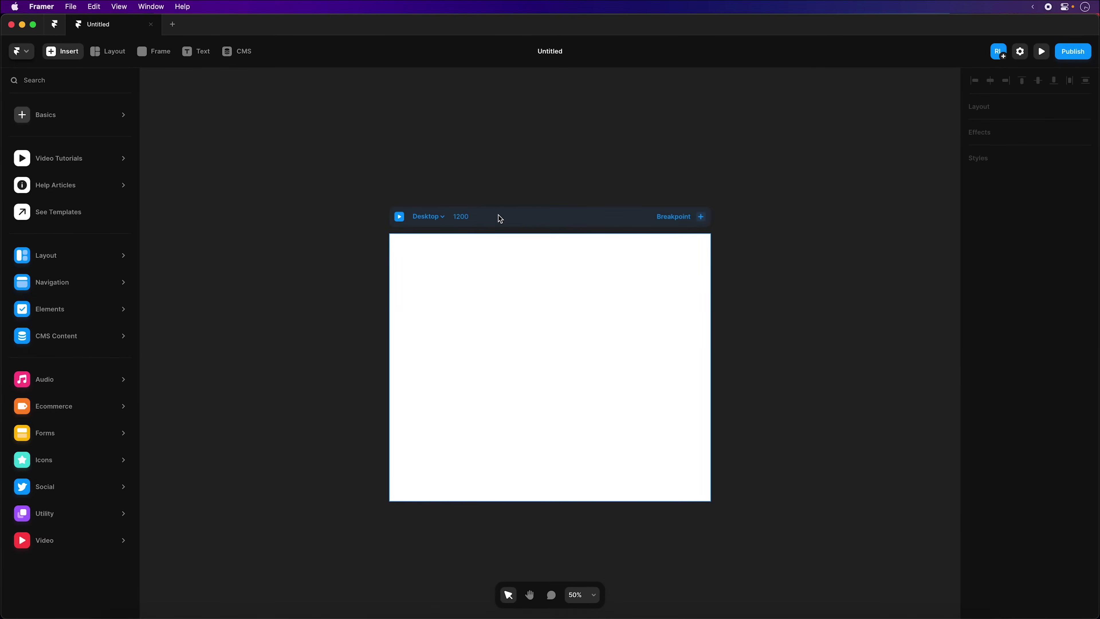
pyautogui.click(549, 210)
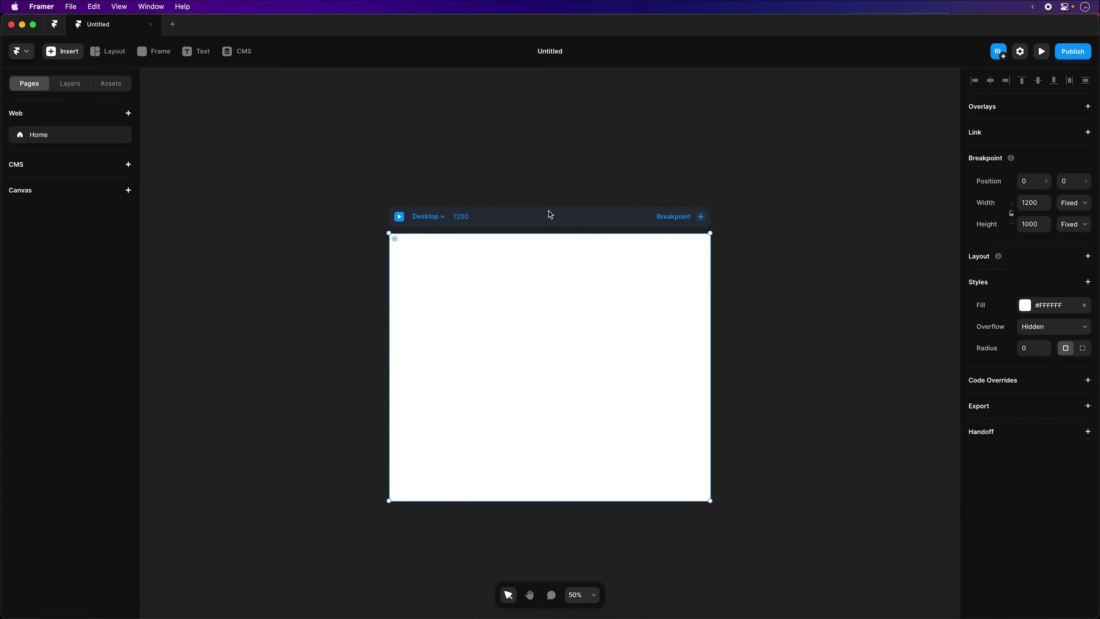
pyautogui.click(555, 53)
pyautogui.write('Neogenix landing page')
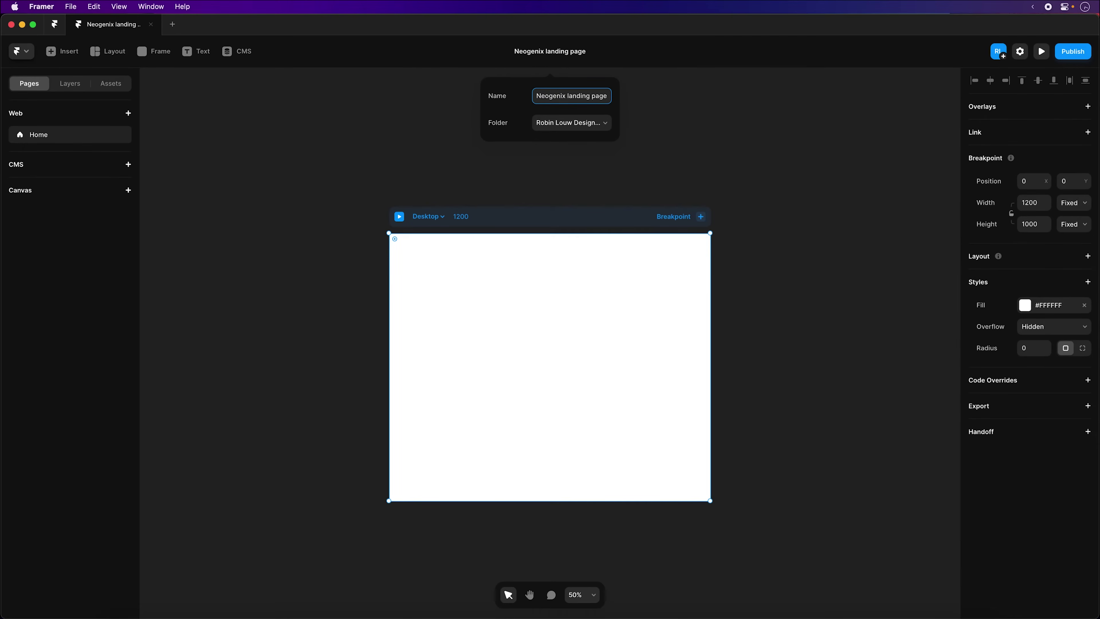
pyautogui.click(474, 216)
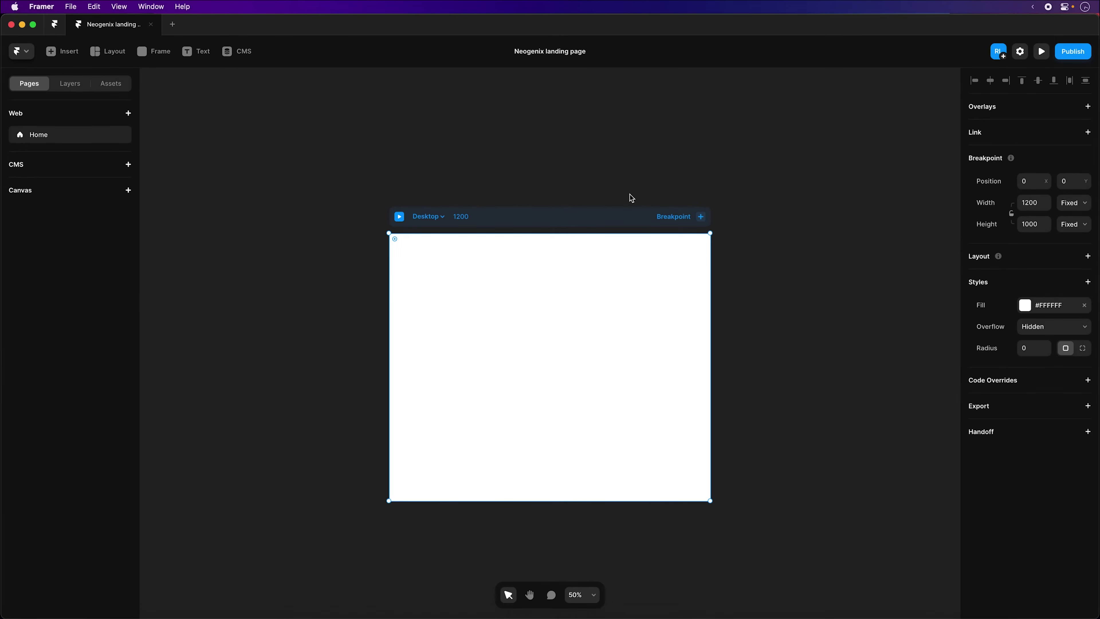
pyautogui.press('super+Tab')
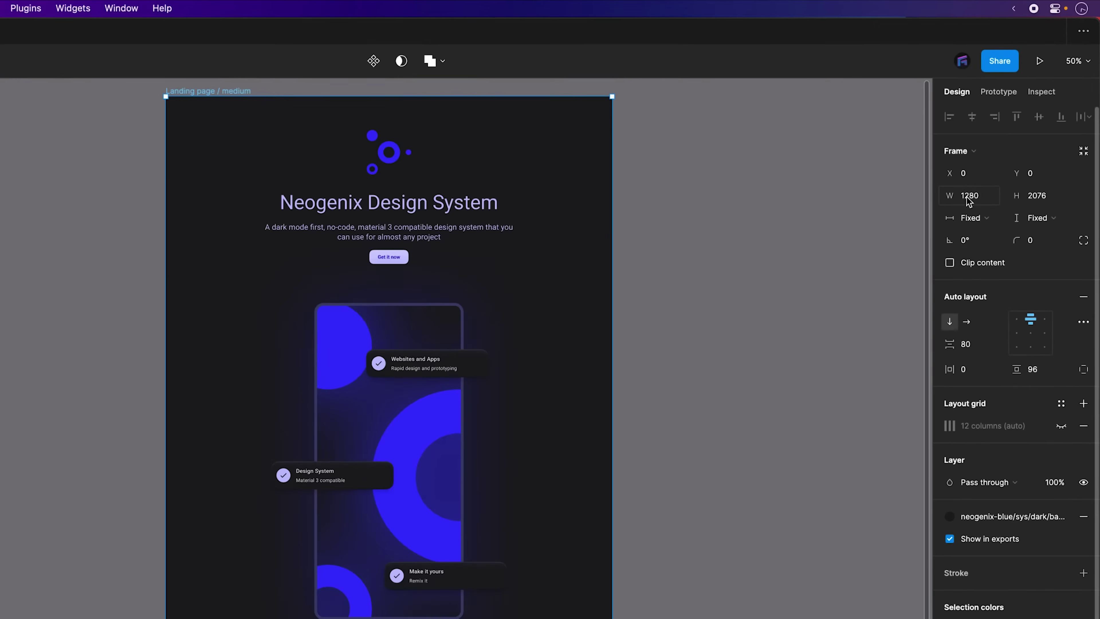
# Step: Check the Figma frame's width and set Framer's Desktop breakpoint width to 1280
pyautogui.click(822, 197)
pyautogui.click(234, 91)
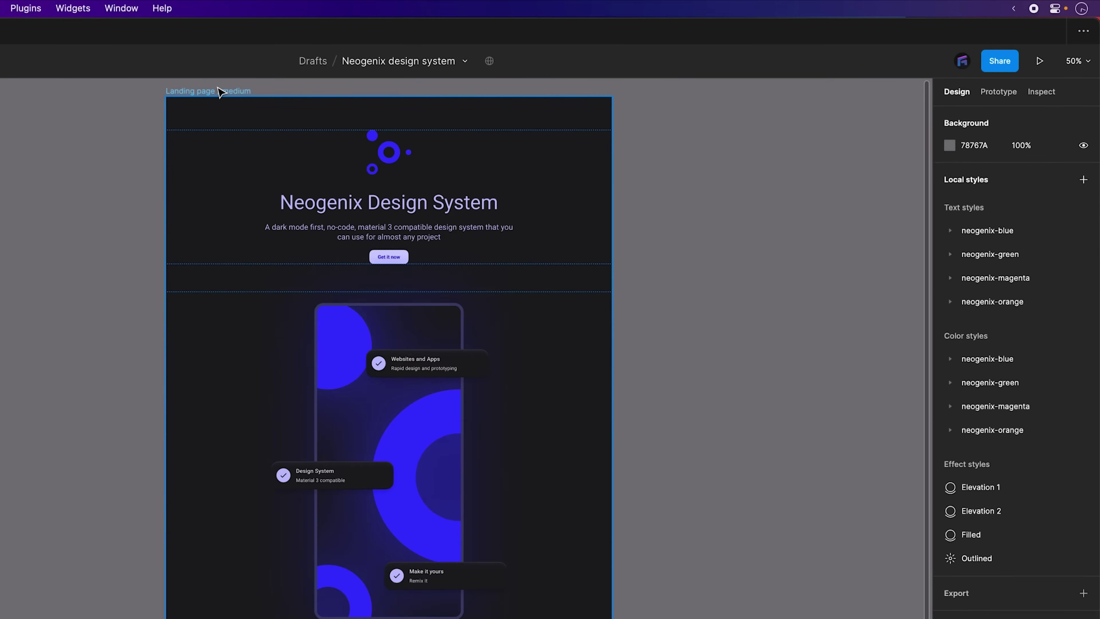
pyautogui.press('super+Tab')
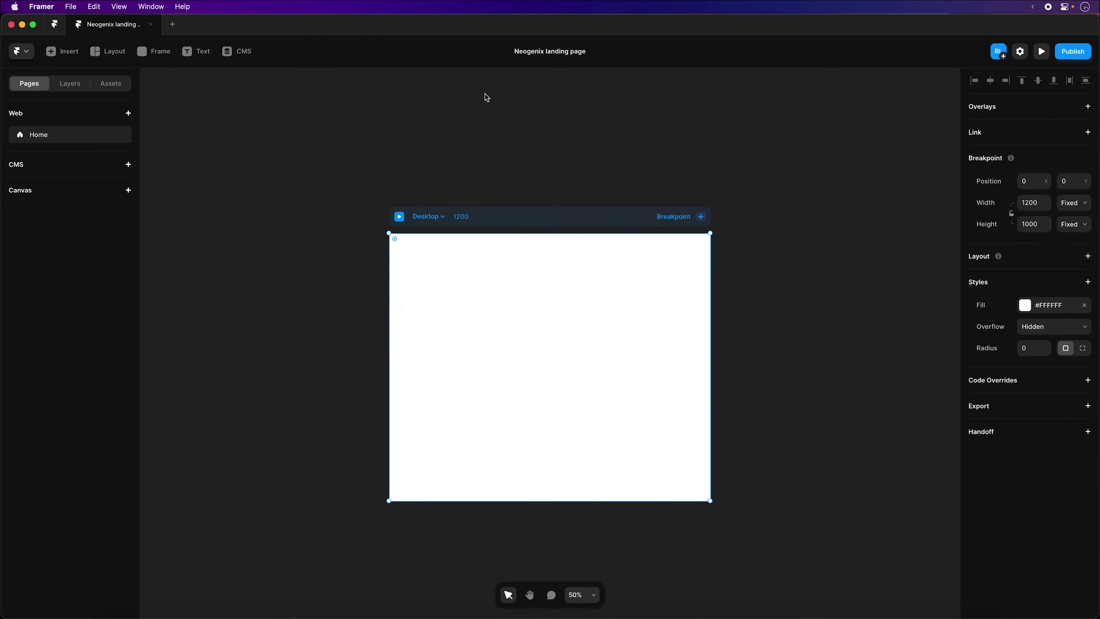
pyautogui.click(1037, 202)
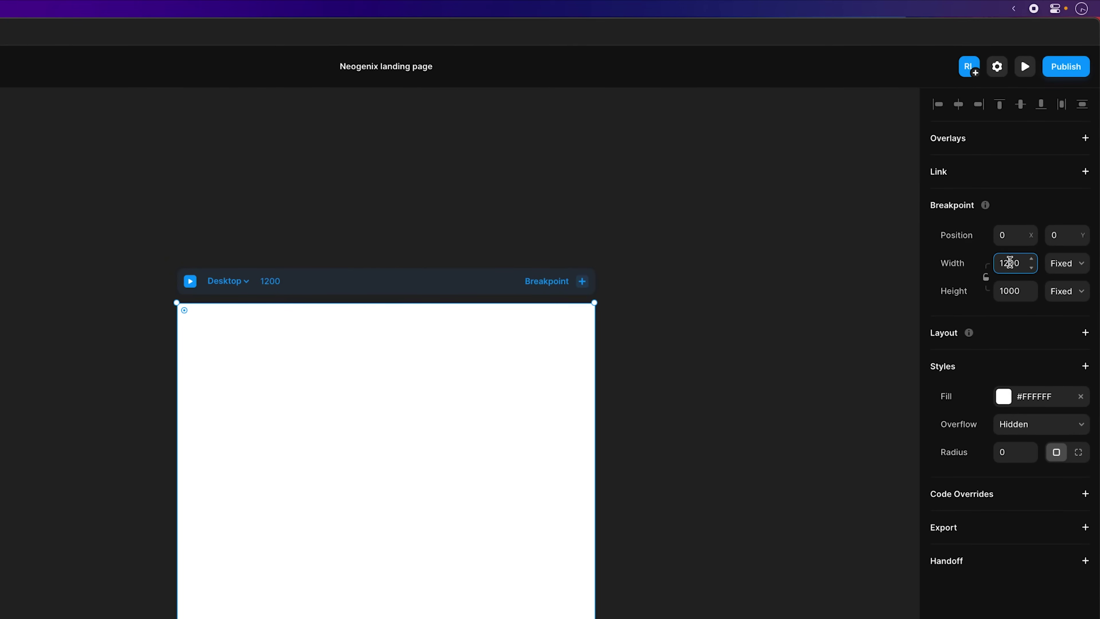
pyautogui.write('12')
pyautogui.press('Return')
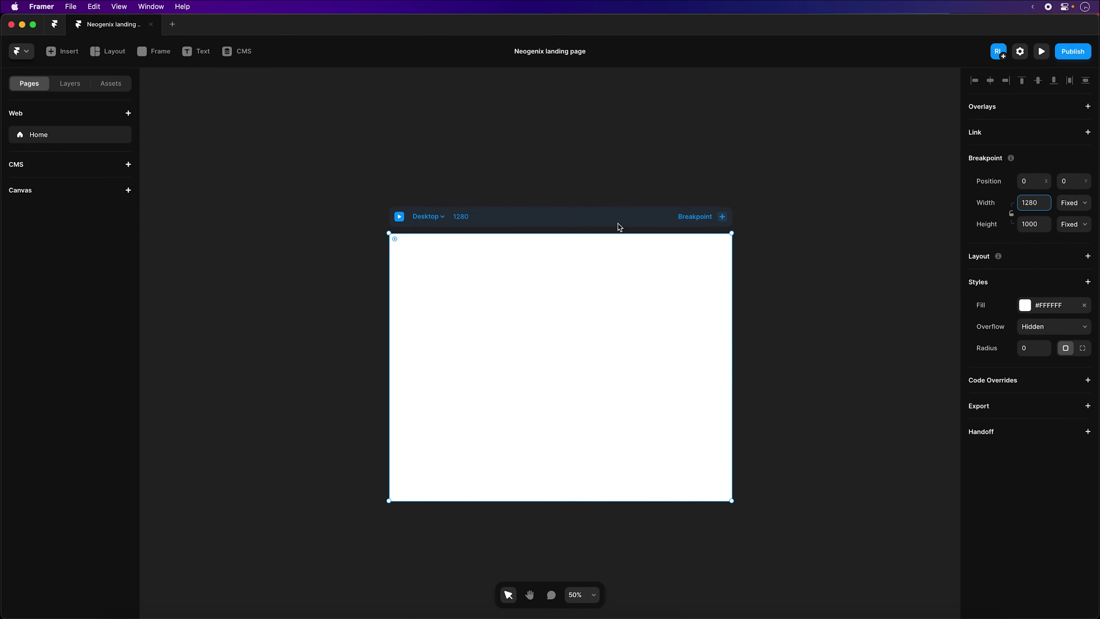
pyautogui.press('super+Tab')
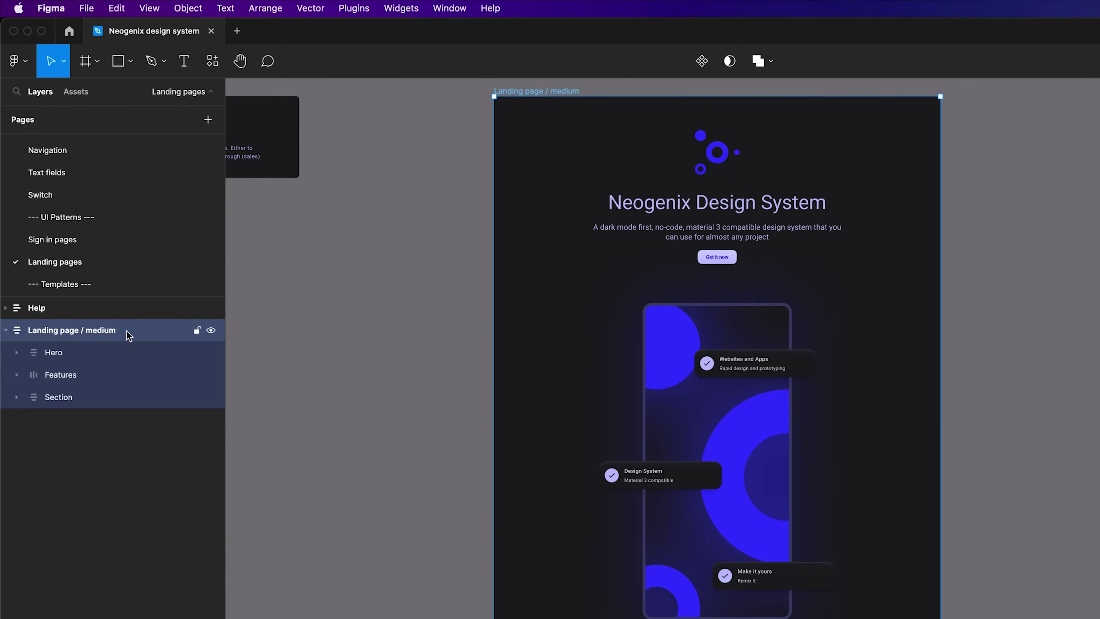
pyautogui.click(342, 7)
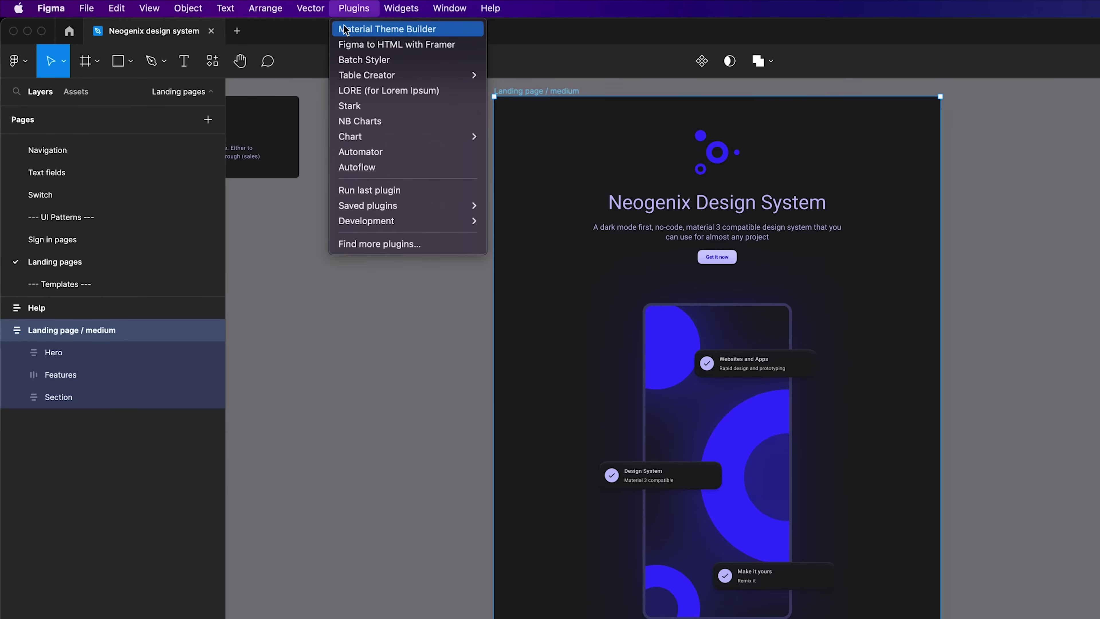
# Step: Copy 65 landing-page layers with Figma to HTML with Framer and switch to Framer
pyautogui.click(373, 264)
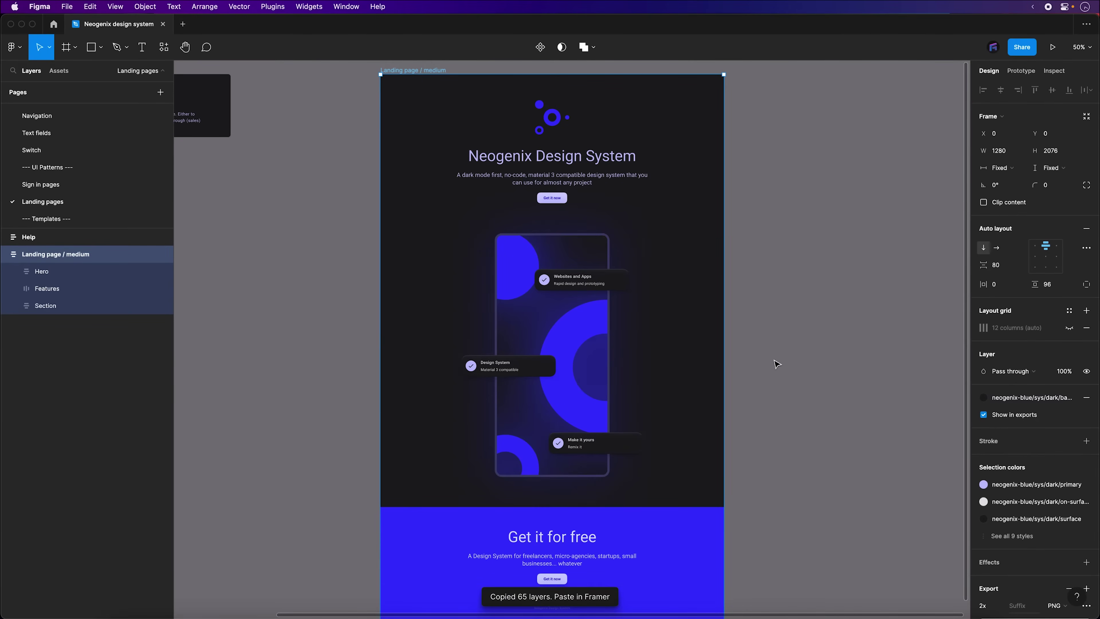
pyautogui.press('super+Tab')
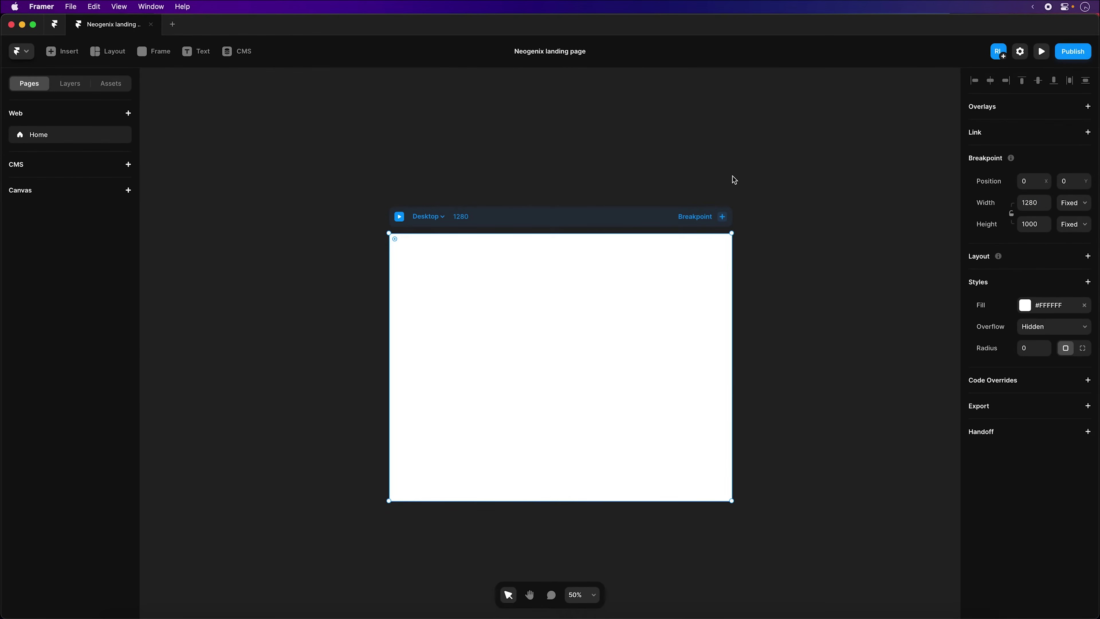
# Step: Paste the Figma landing page into the 1280 Desktop breakpoint and set its height to Fit Content
pyautogui.press('super+v')
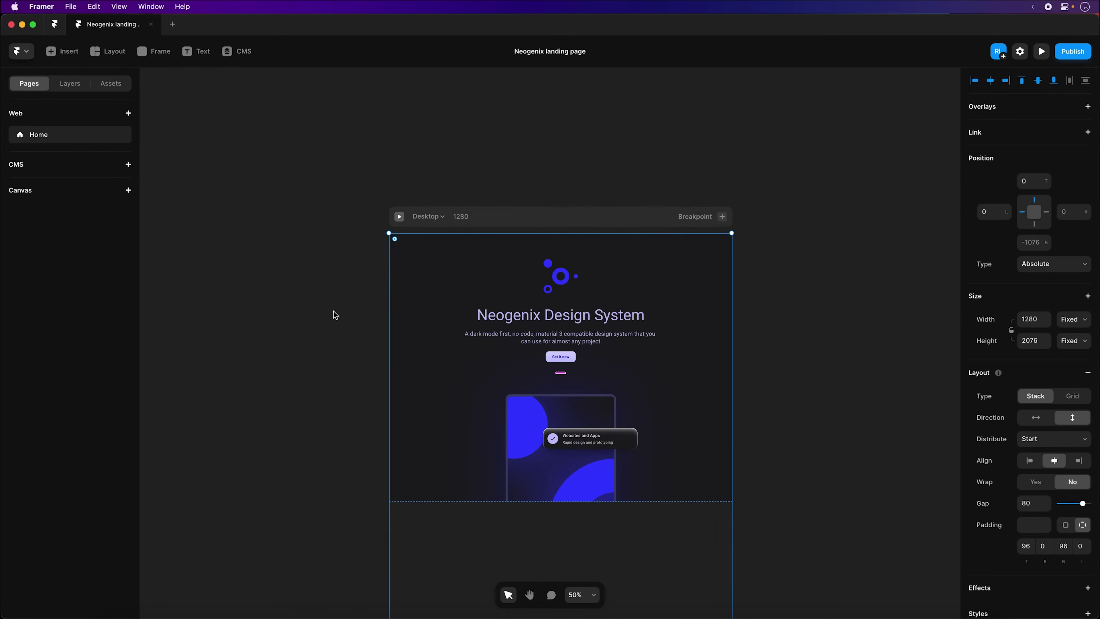
pyautogui.click(70, 83)
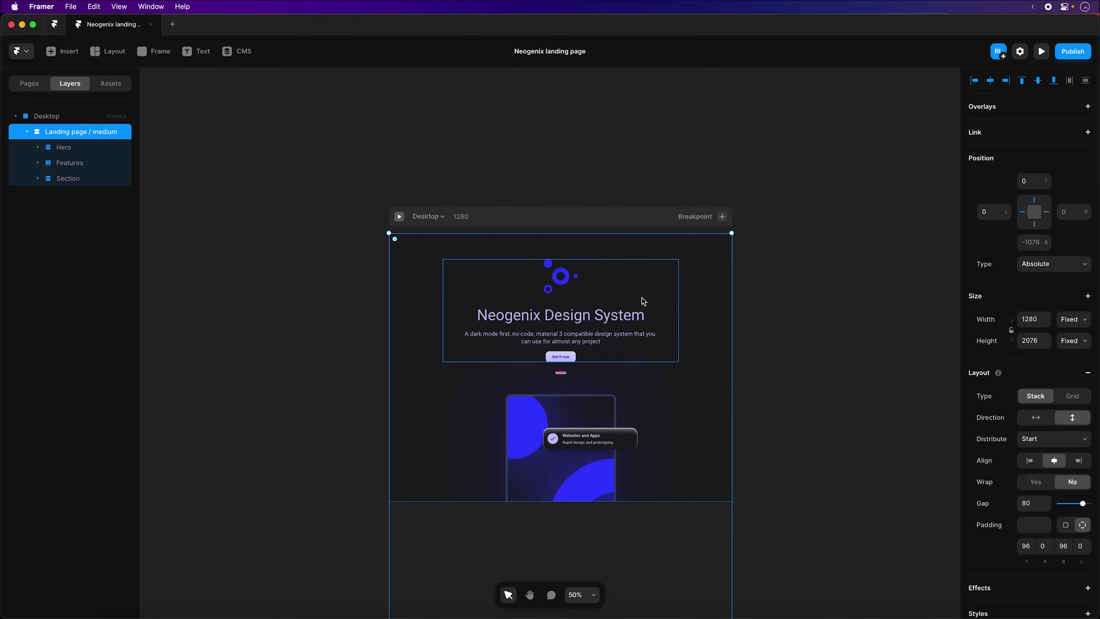
pyautogui.scroll(-2, 643, 297)
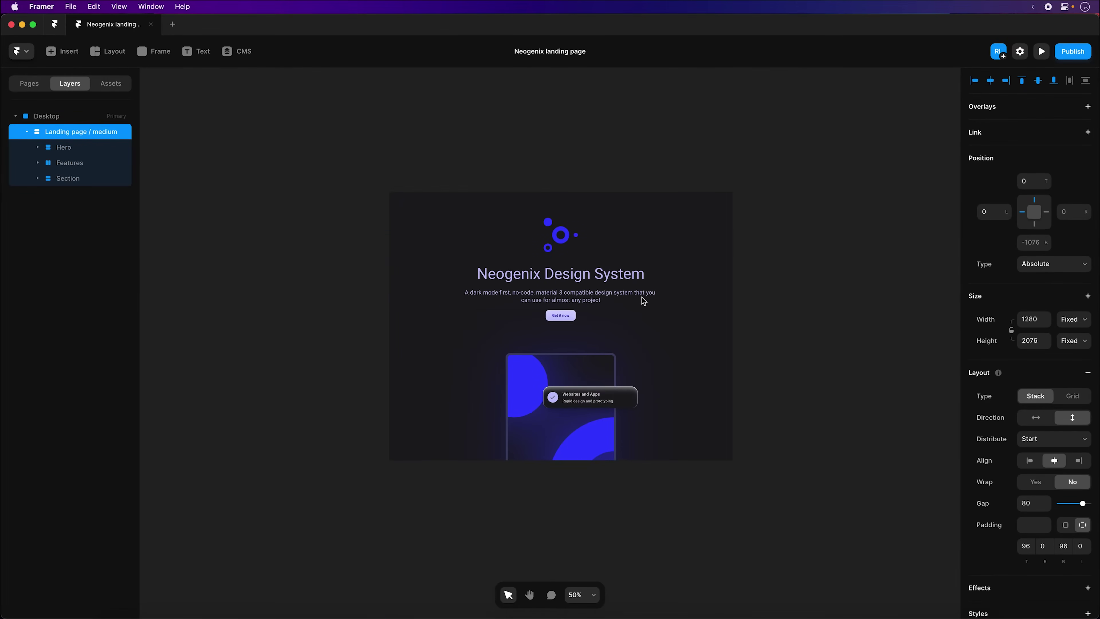
pyautogui.click(593, 183)
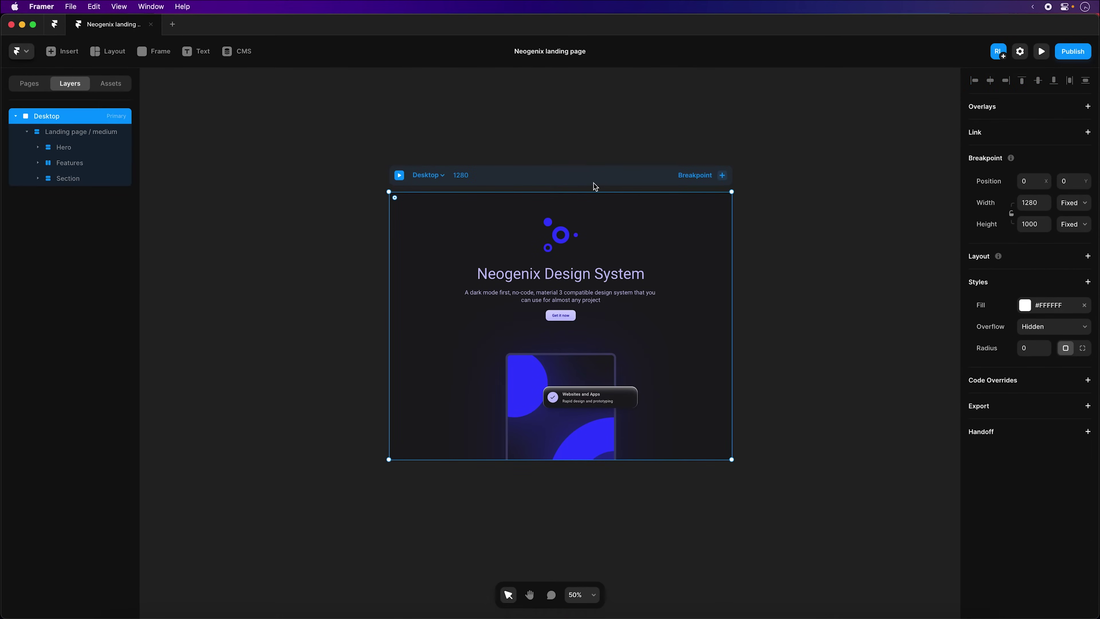
pyautogui.click(1066, 293)
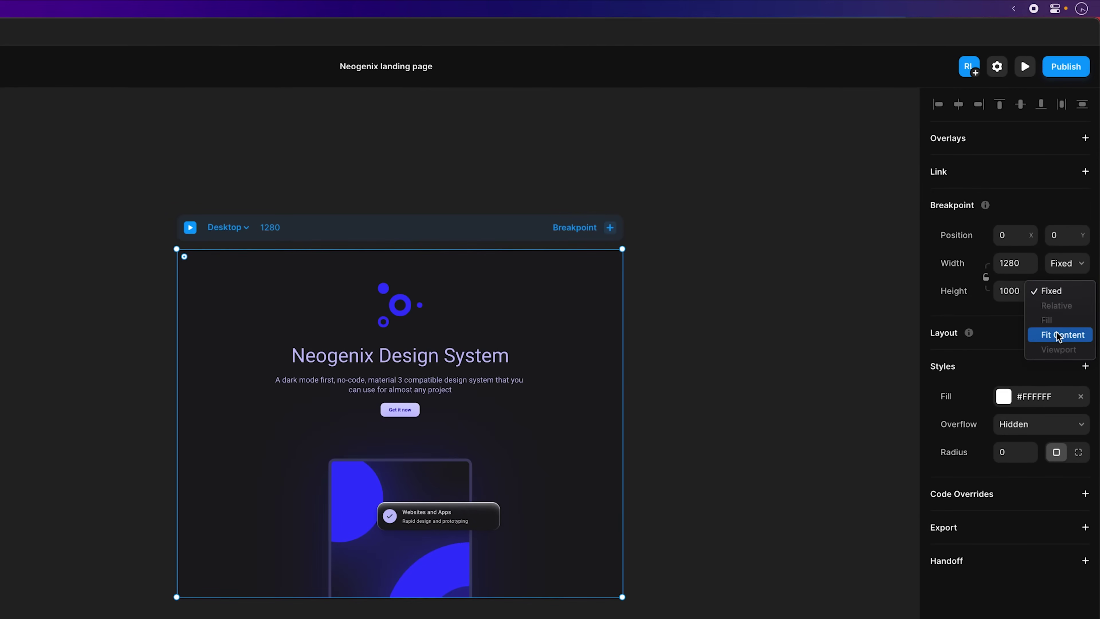
pyautogui.click(1033, 335)
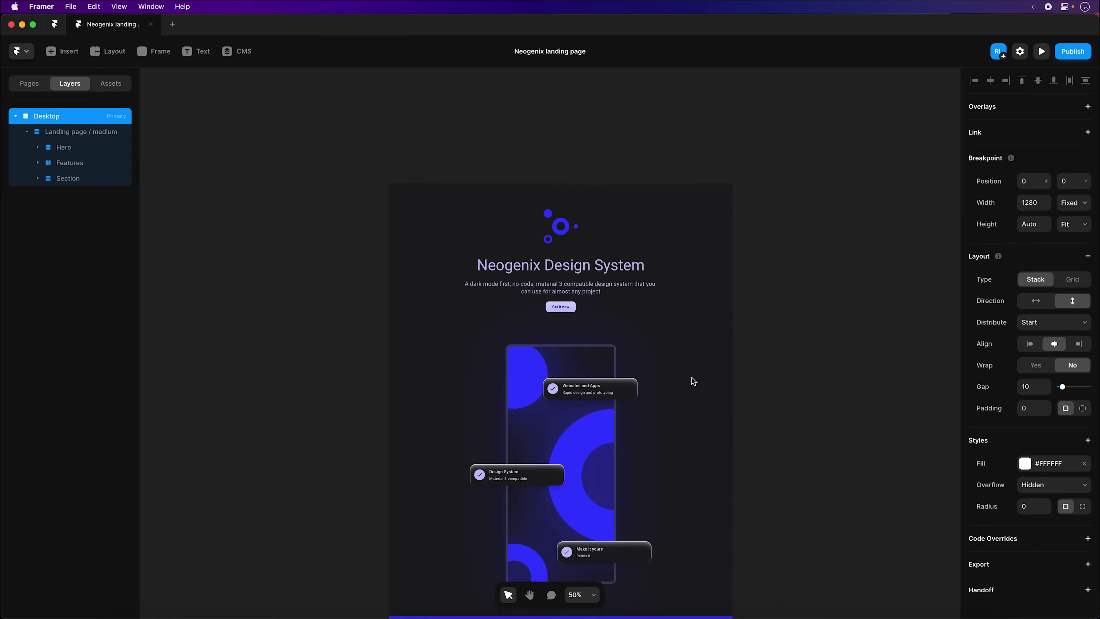
pyautogui.scroll(-5, 692, 378)
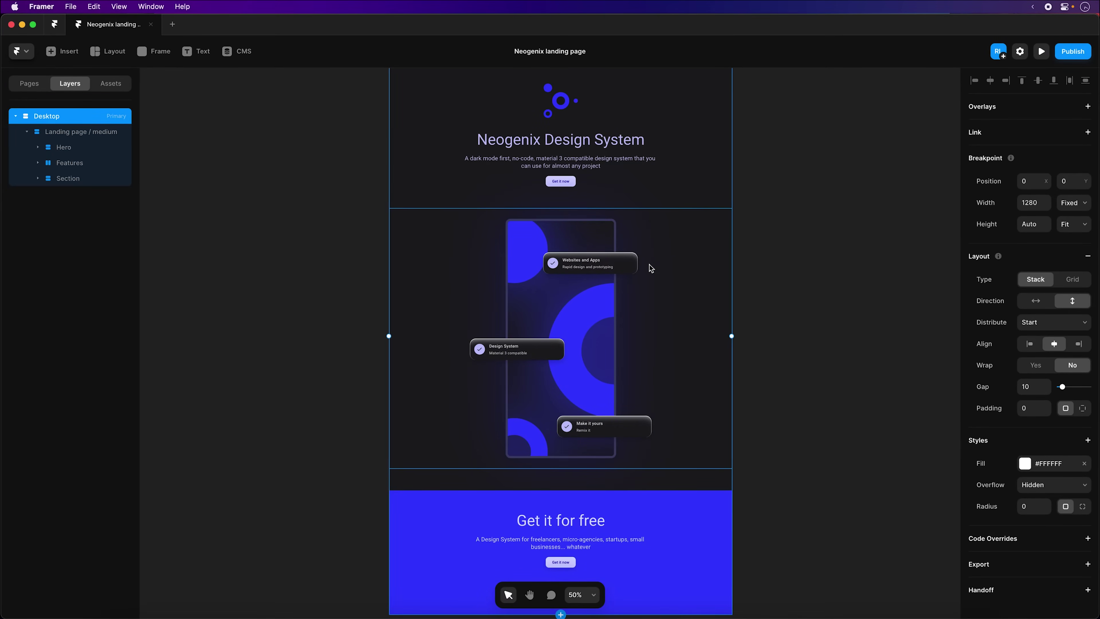
pyautogui.press('super+0')
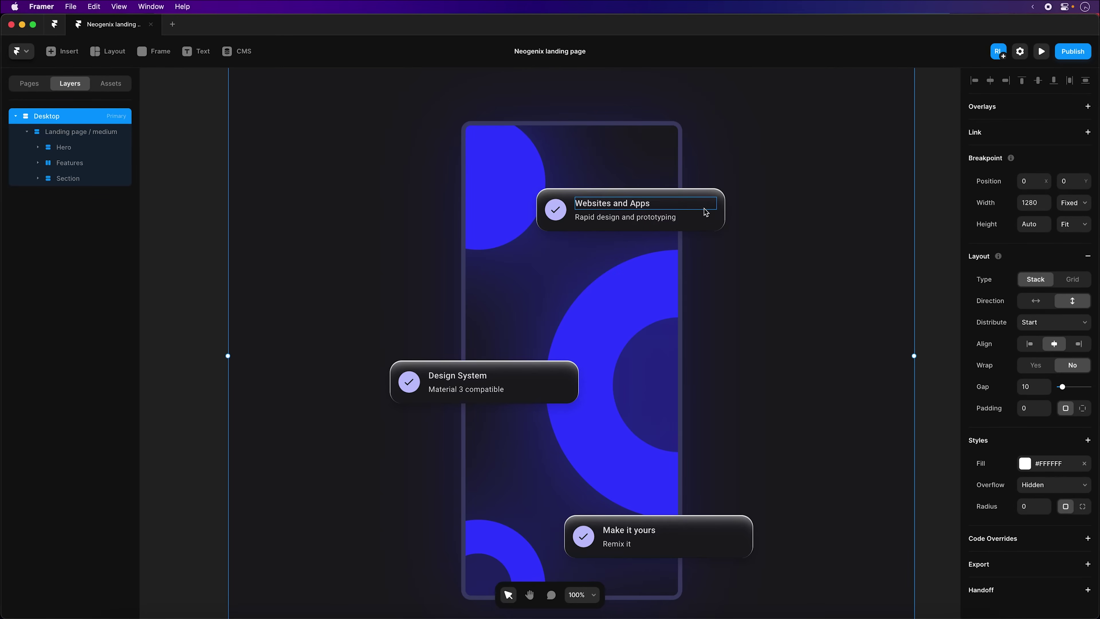
pyautogui.scroll(1, 718, 330)
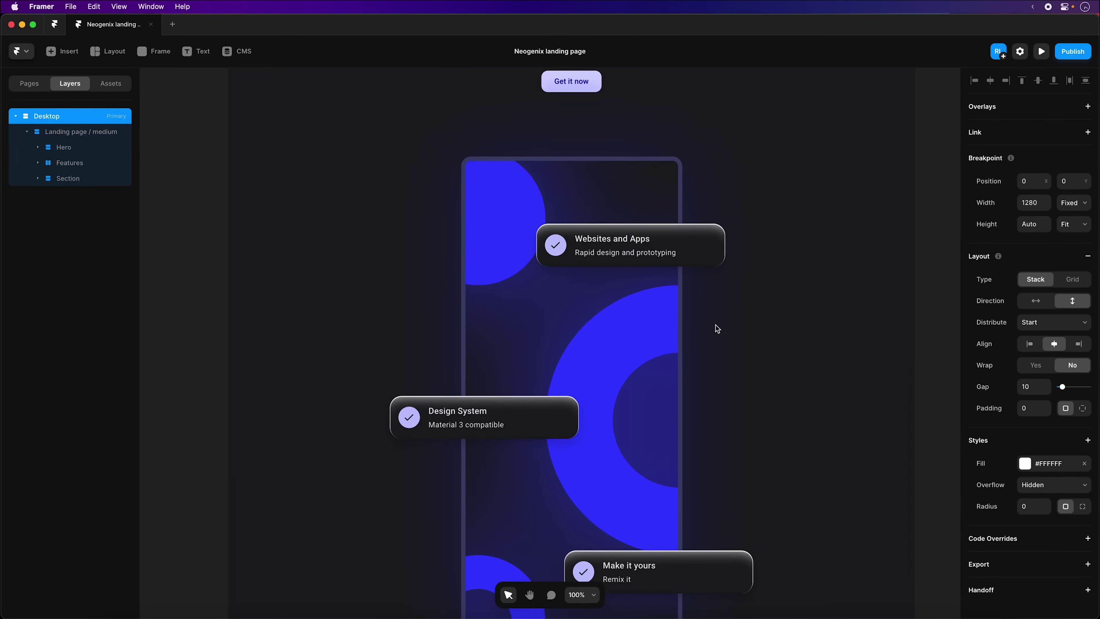
pyautogui.scroll(2, 728, 327)
pyautogui.scroll(2, 745, 323)
pyautogui.scroll(1, 766, 316)
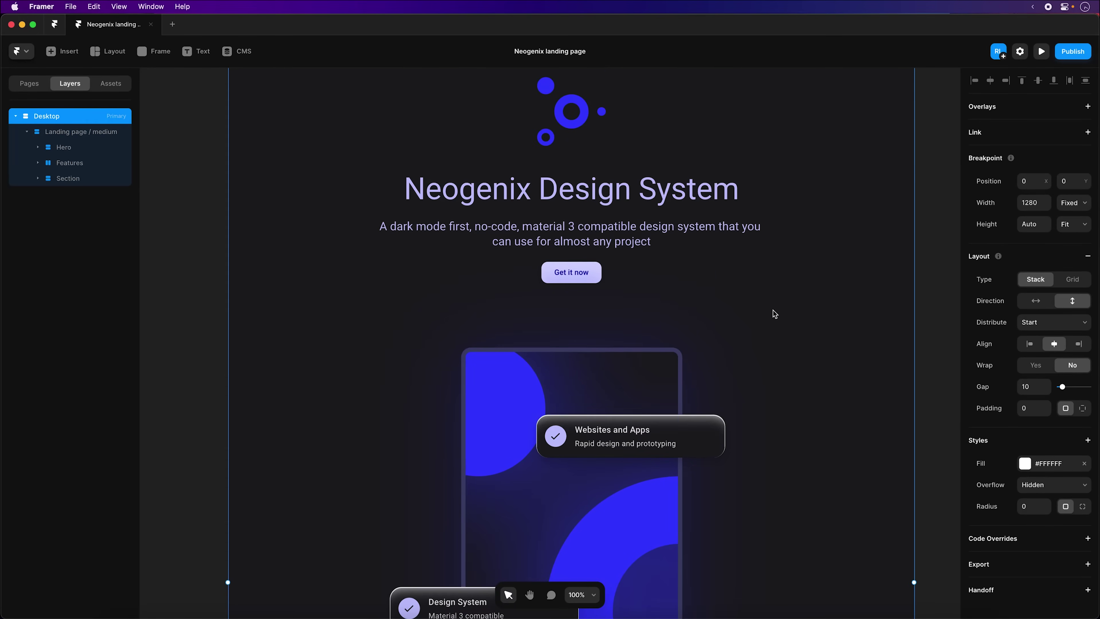
pyautogui.press('super+minus')
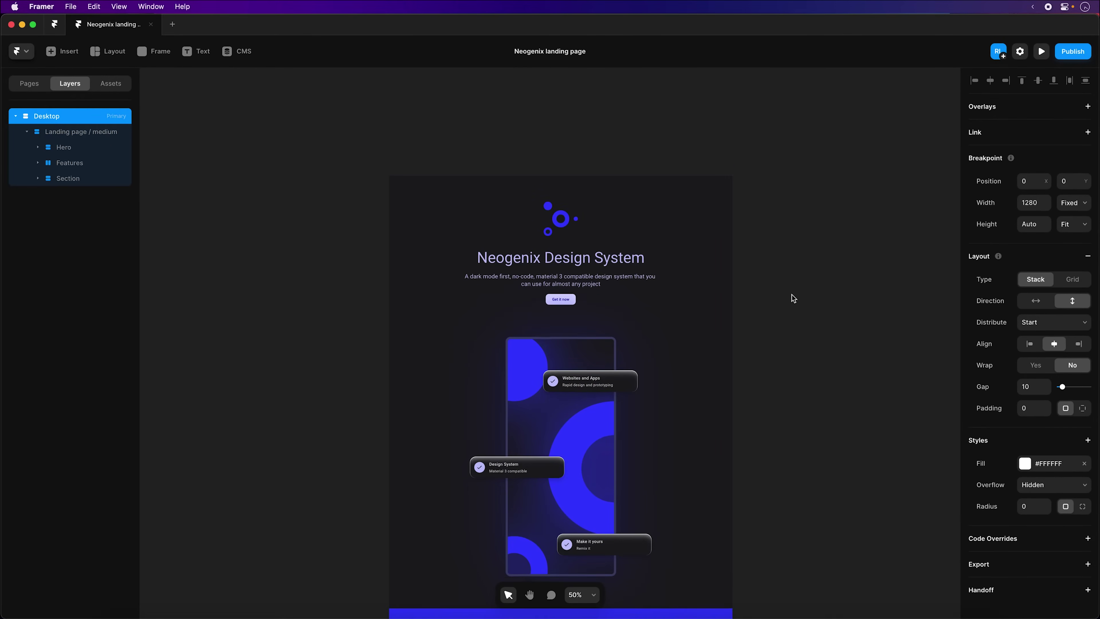
pyautogui.scroll(-2, 791, 294)
pyautogui.scroll(-1, 792, 295)
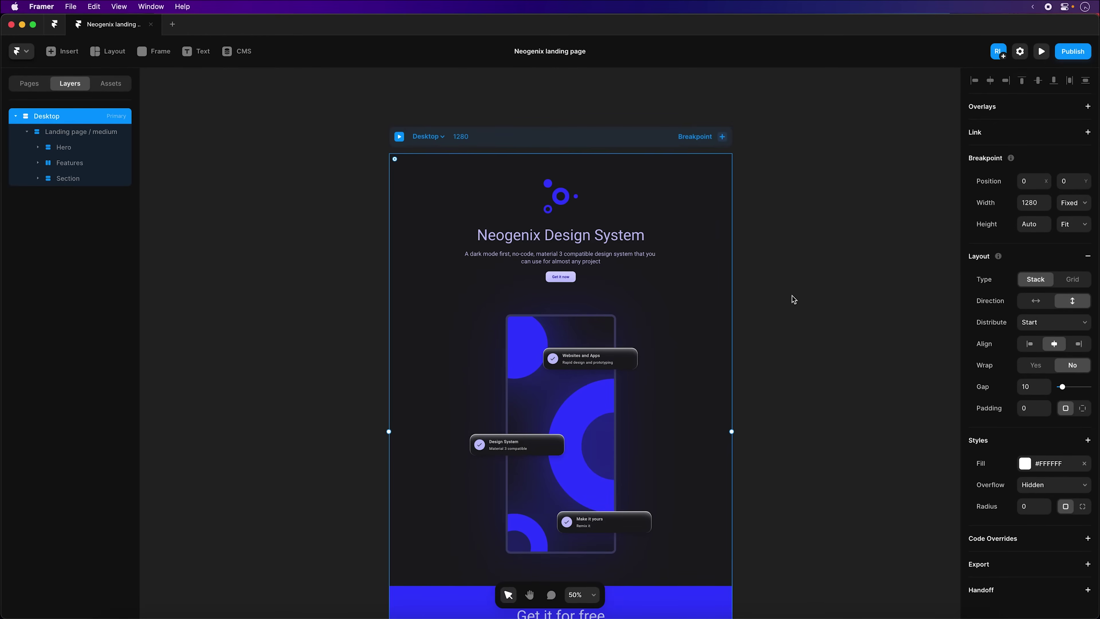
pyautogui.scroll(-1, 792, 296)
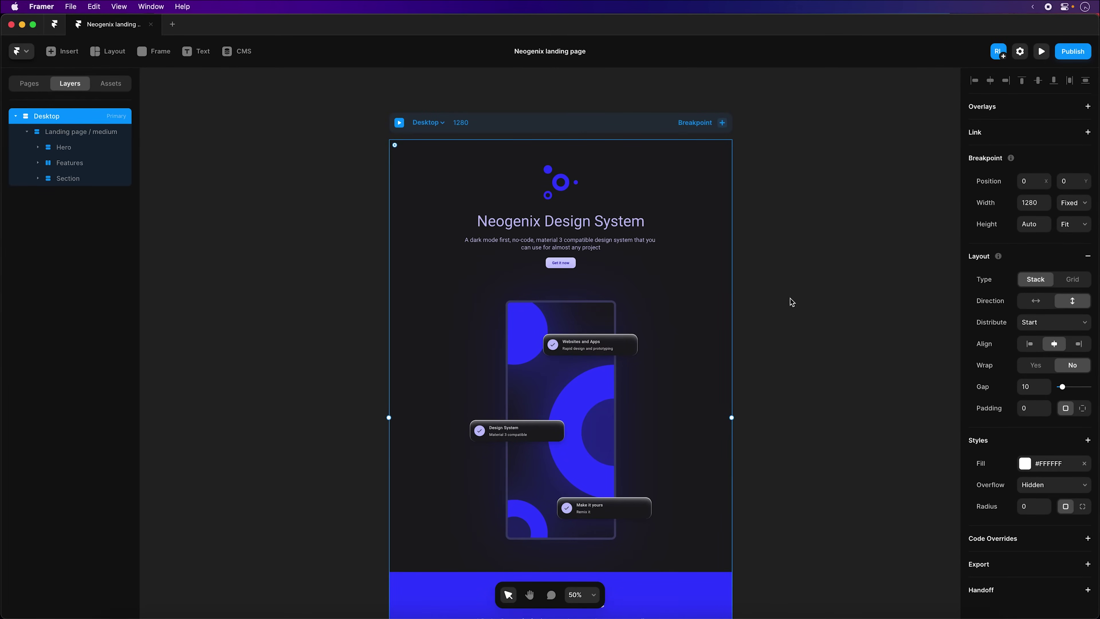
pyautogui.scroll(-2, 793, 301)
pyautogui.scroll(-5, 794, 299)
pyautogui.scroll(2, 795, 303)
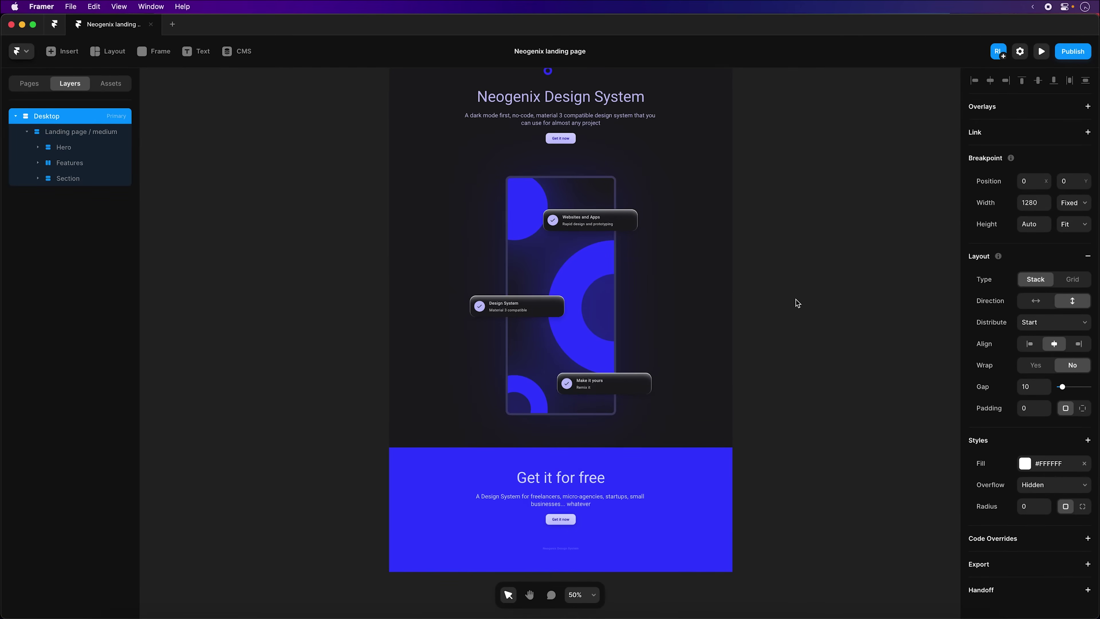
pyautogui.scroll(2, 795, 308)
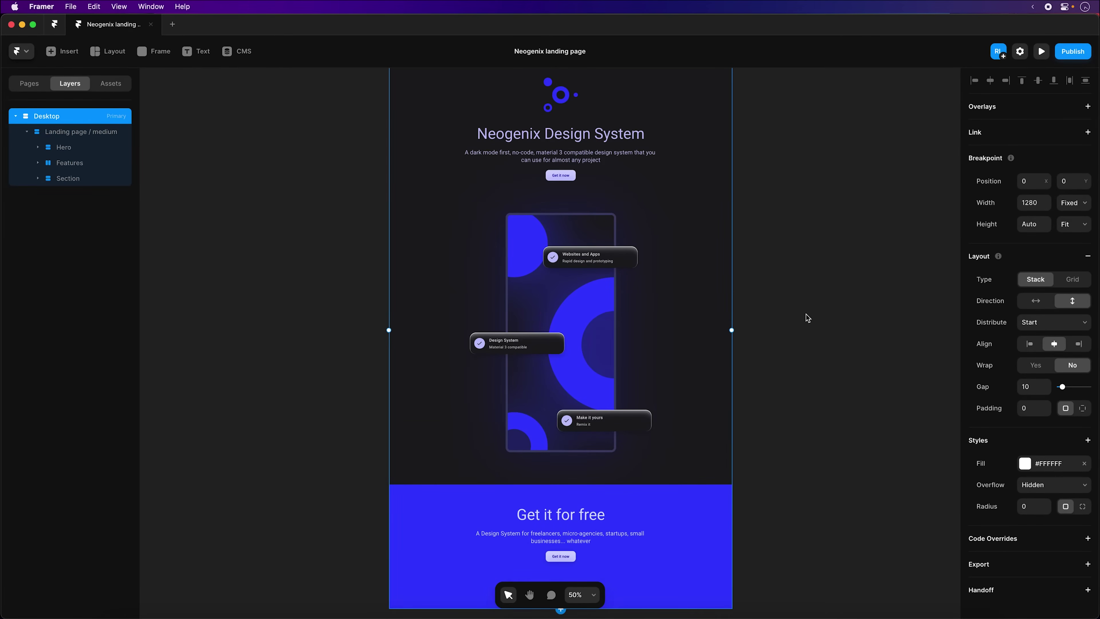
pyautogui.scroll(2, 803, 316)
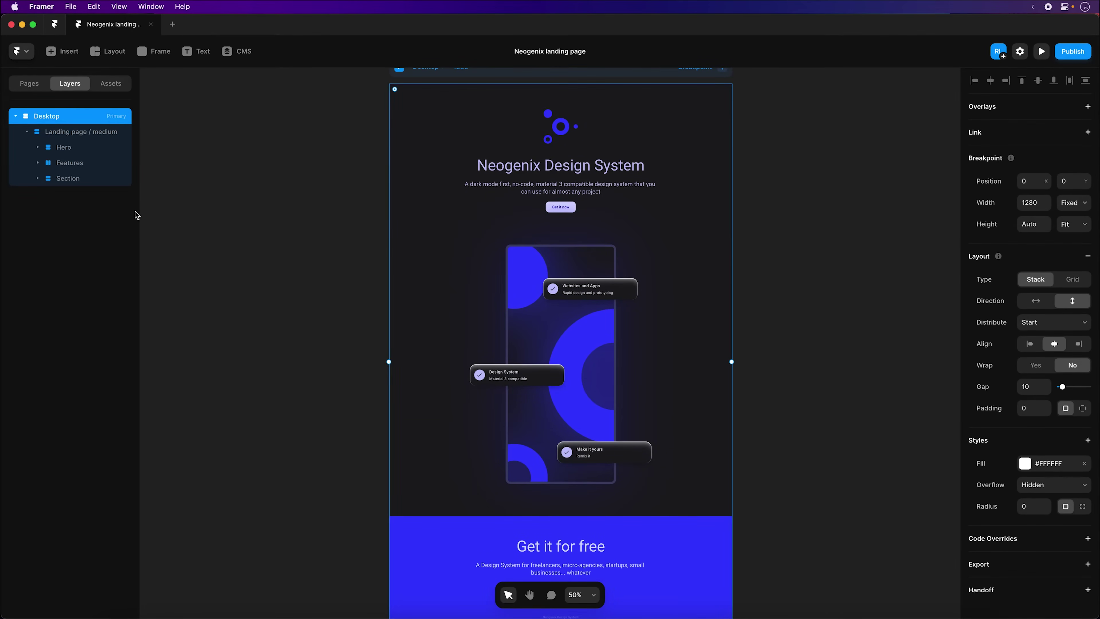
# Step: Delete the Landing page / medium layer, leaving the Desktop breakpoint empty at 1280 × 1000
pyautogui.click(78, 131)
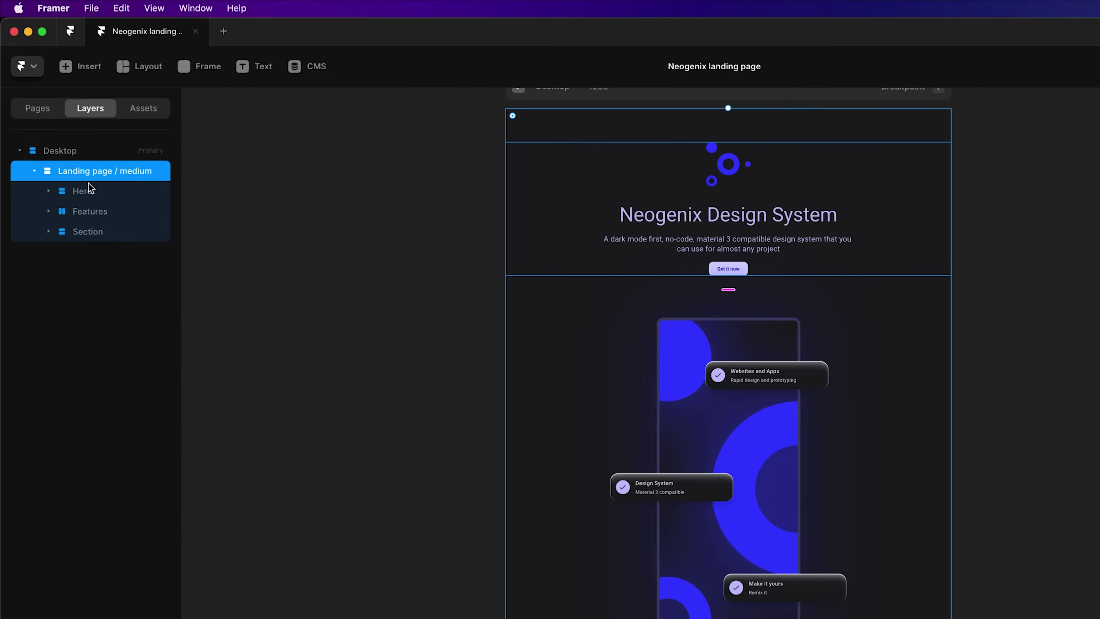
pyautogui.click(27, 131)
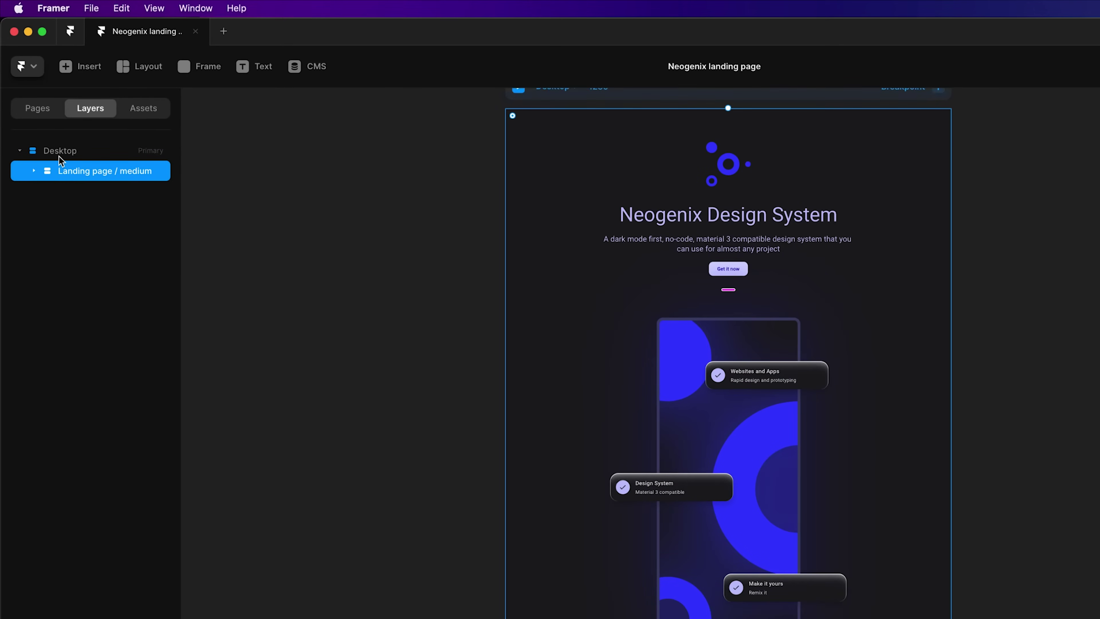
pyautogui.scroll(2, 243, 302)
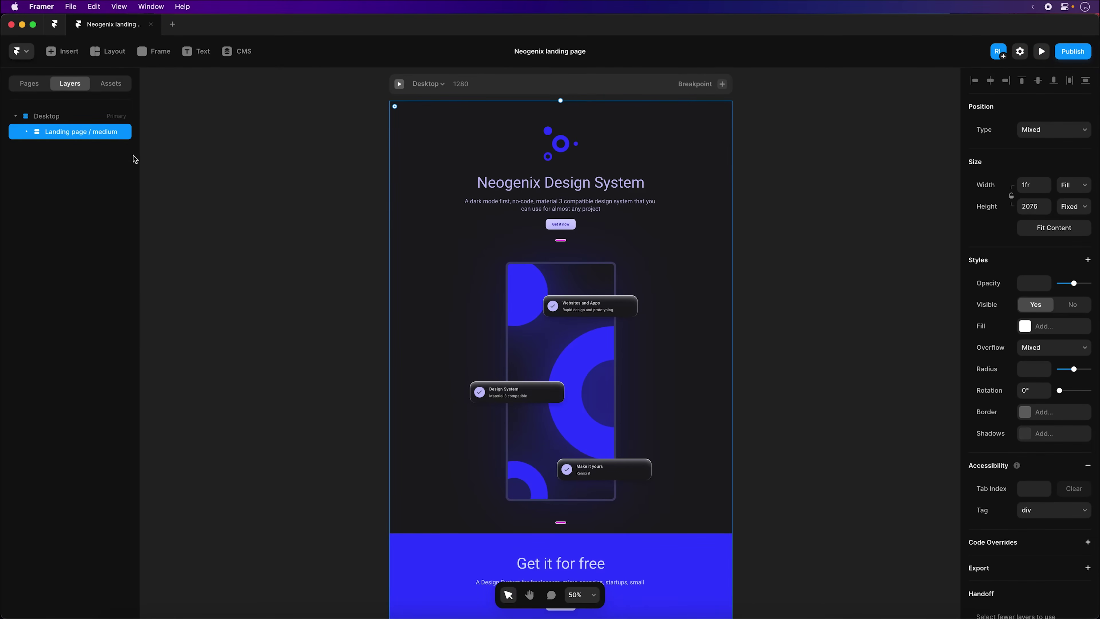
pyautogui.press('Delete')
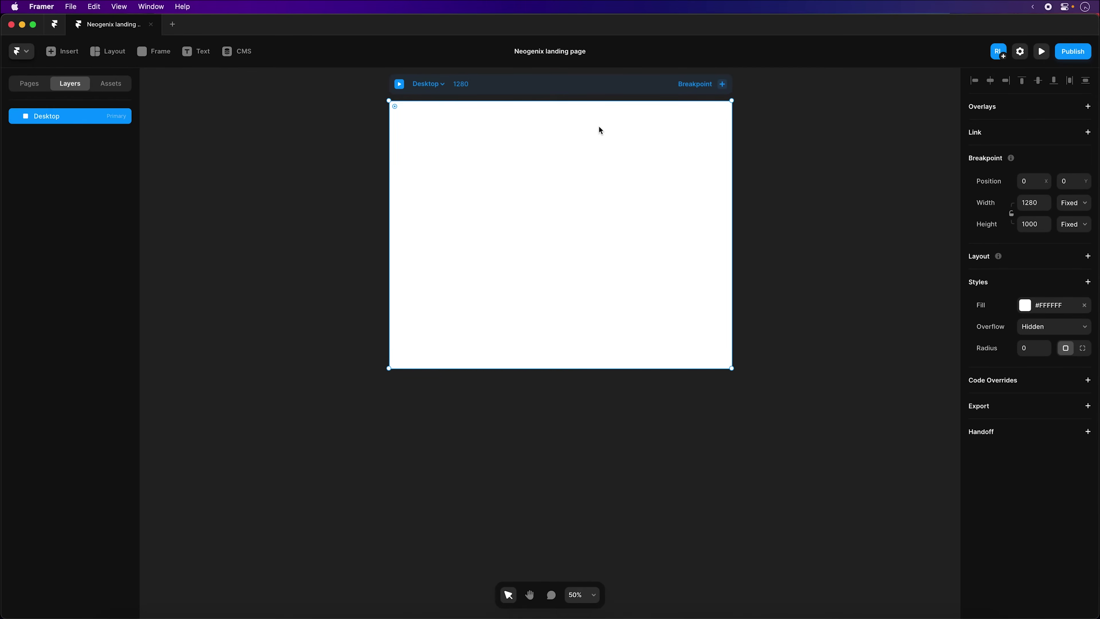
pyautogui.press('super+Tab')
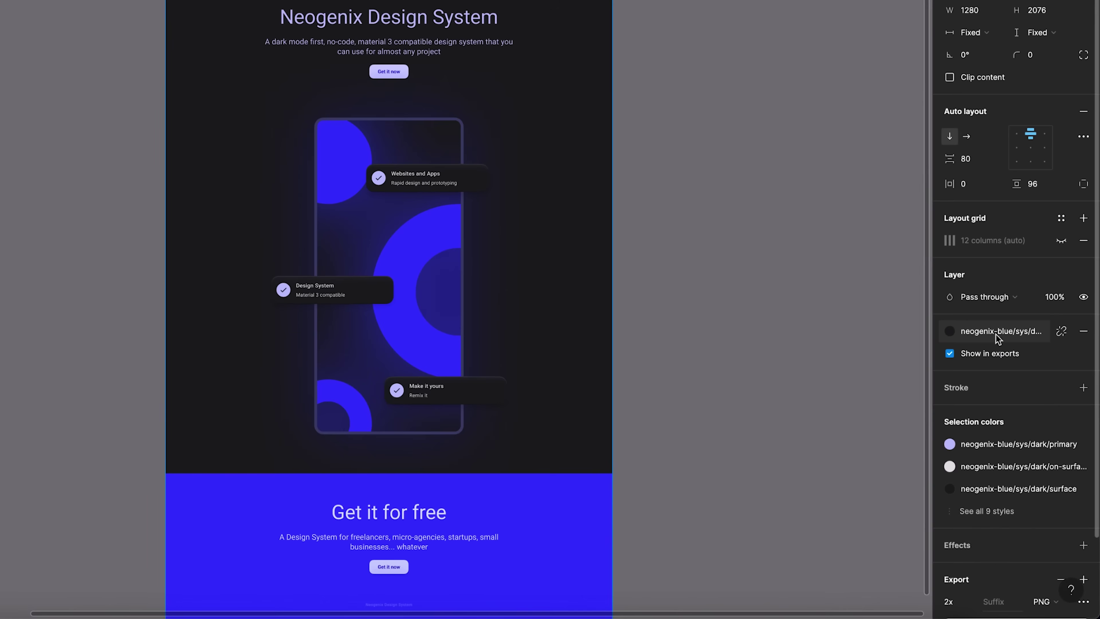
# Step: Open Figma's background colour style and copy its hex value 1B1B1F
pyautogui.click(1020, 399)
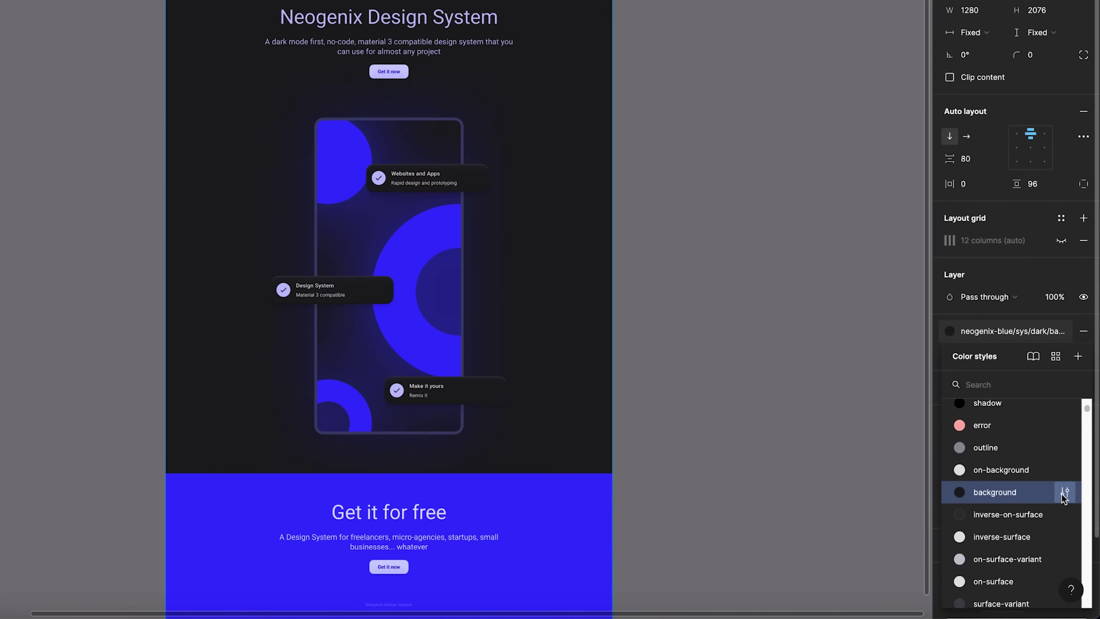
pyautogui.click(1064, 493)
pyautogui.scroll(-2, 775, 488)
pyautogui.scroll(-1, 775, 489)
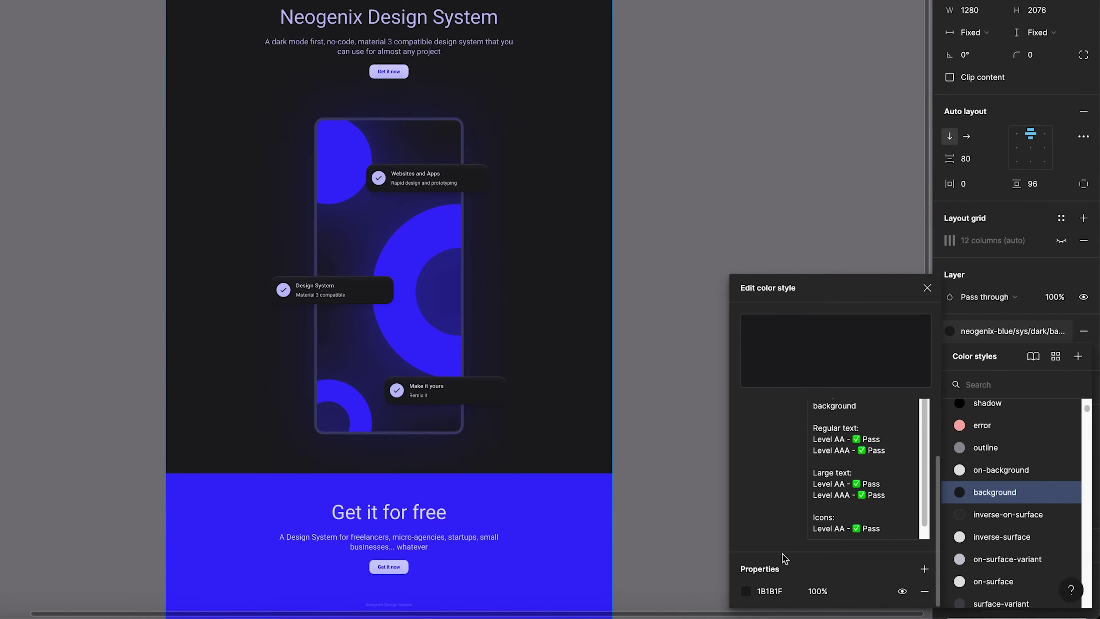
pyautogui.click(770, 591)
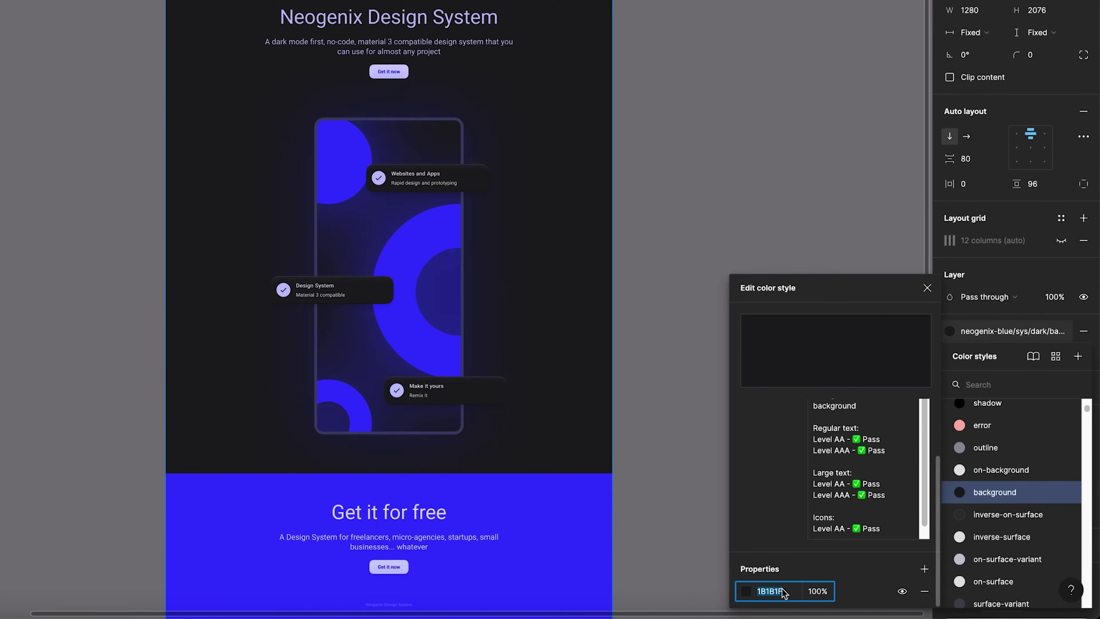
pyautogui.press('super+Tab')
pyautogui.press('super+Tab')
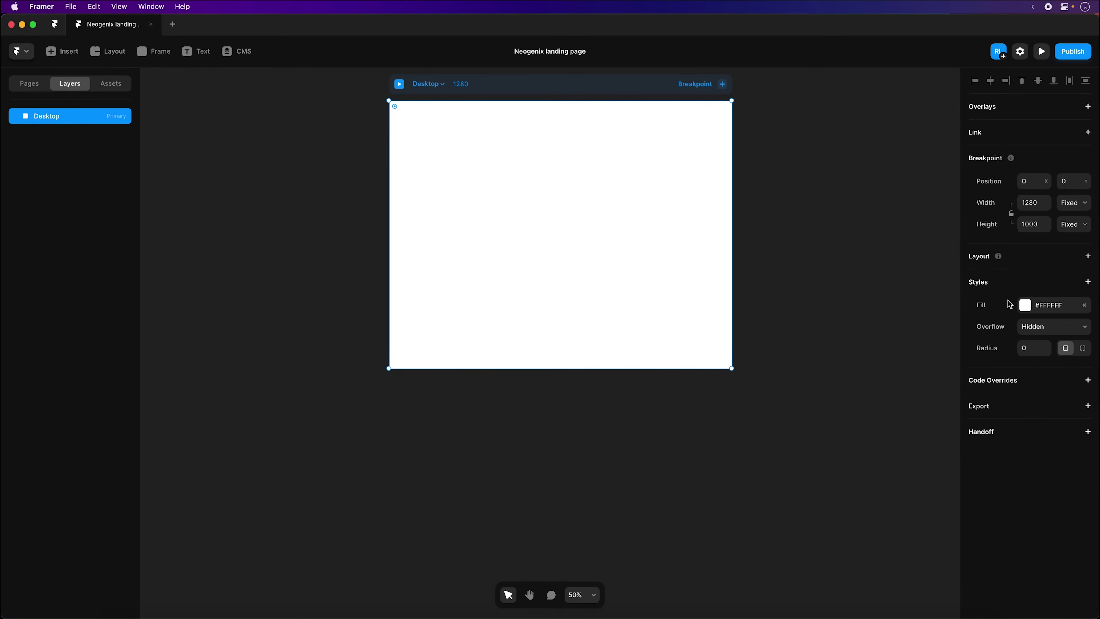
# Step: Create shared colour 'background' at #1B1B1F and apply it as the Desktop frame's fill
pyautogui.click(1037, 305)
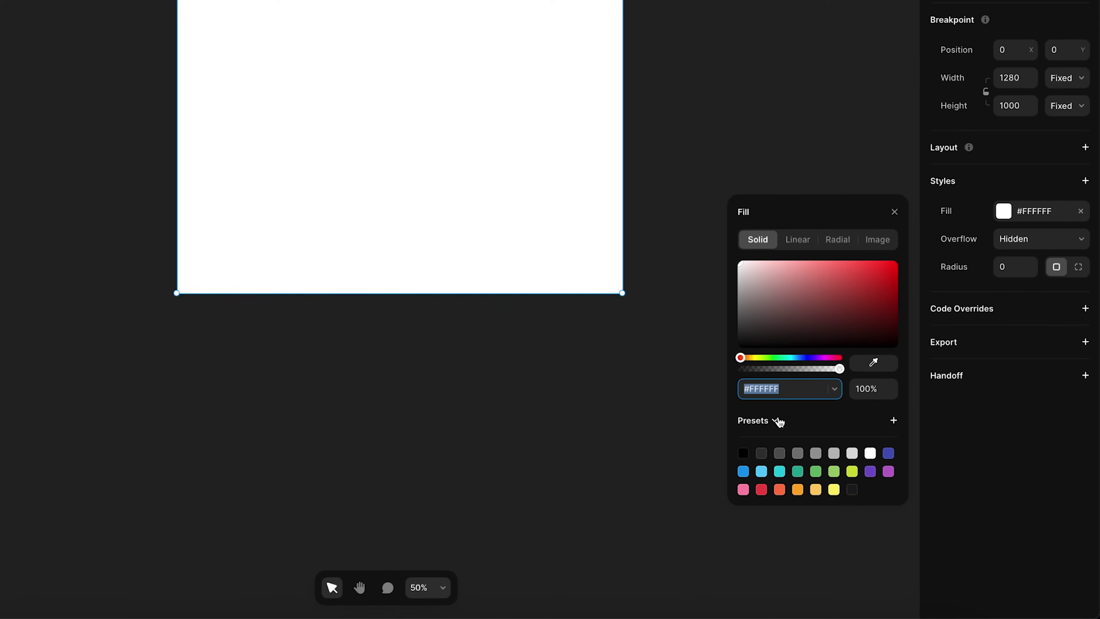
pyautogui.click(774, 424)
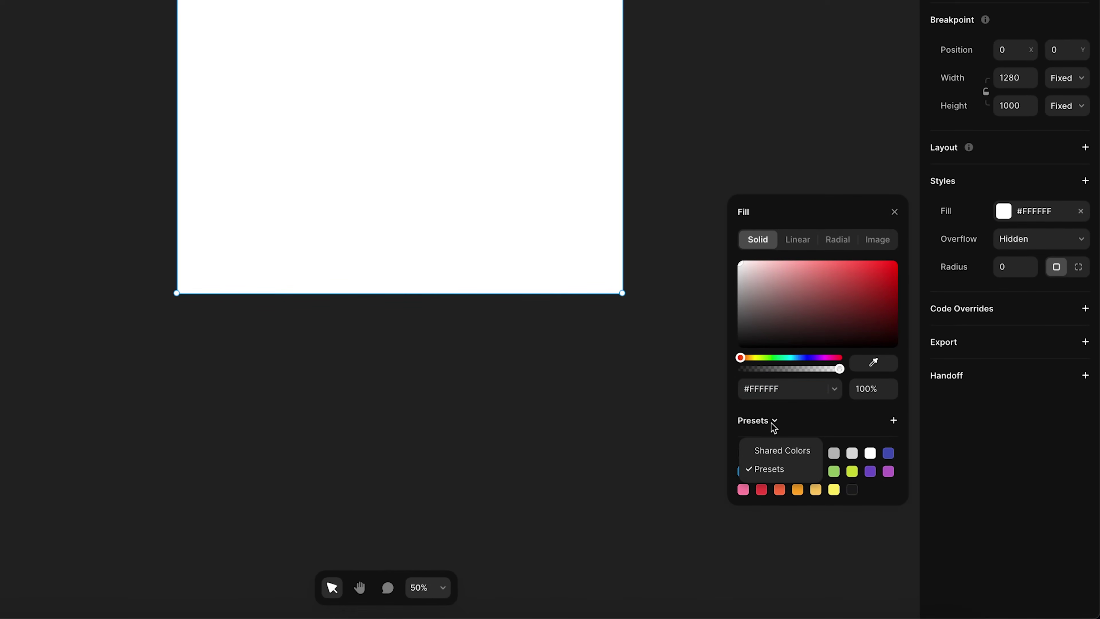
pyautogui.click(775, 451)
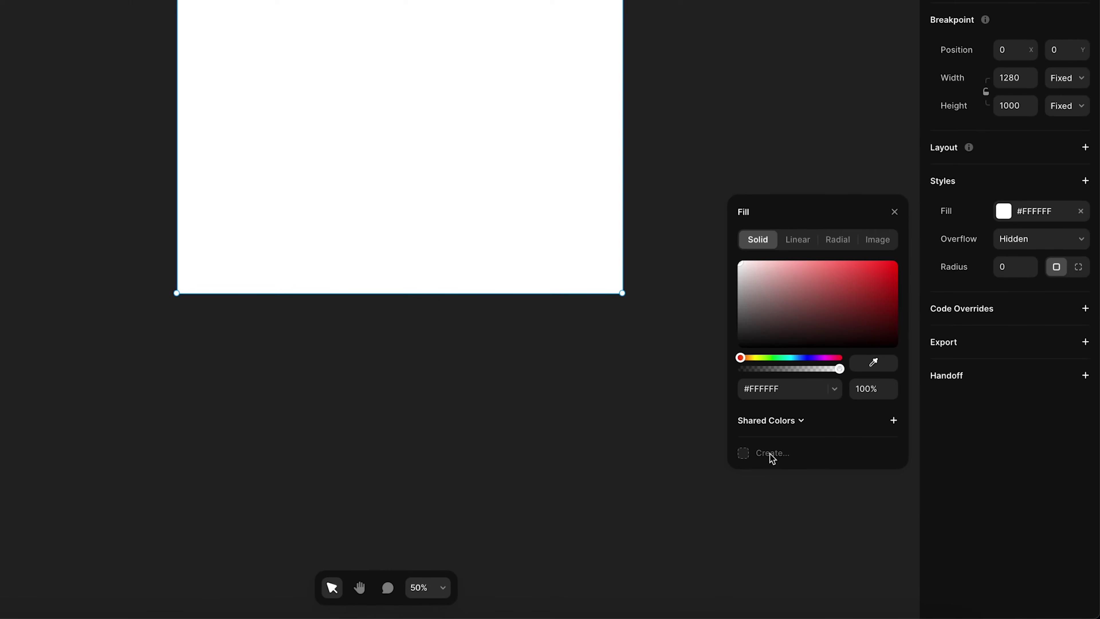
pyautogui.click(772, 453)
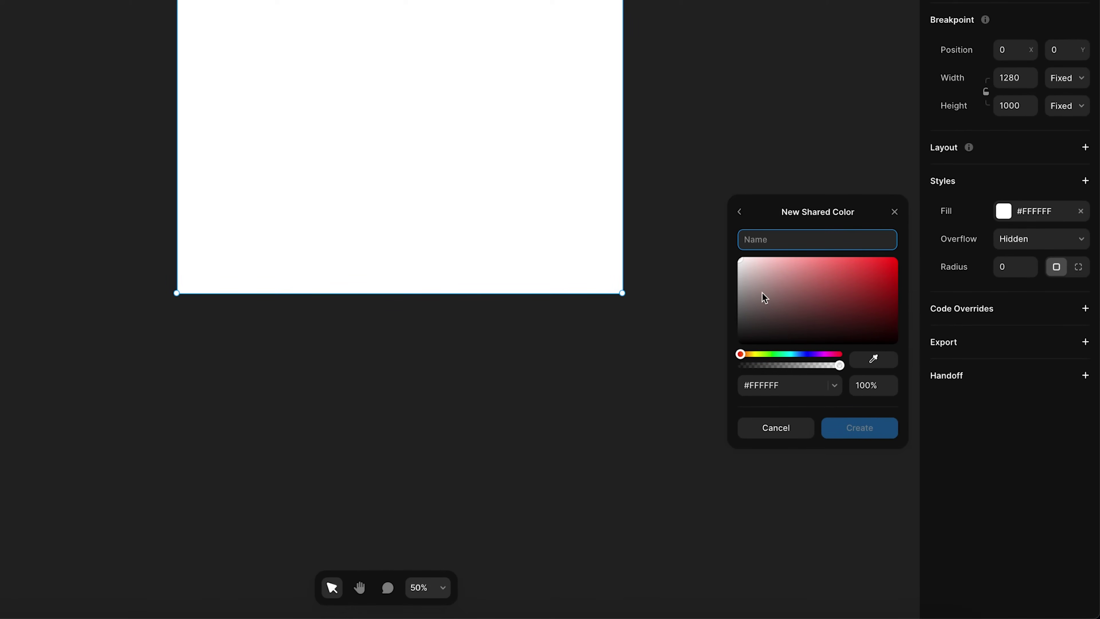
pyautogui.write('background')
pyautogui.click(788, 385)
pyautogui.write('1B1B1F')
pyautogui.press('Return')
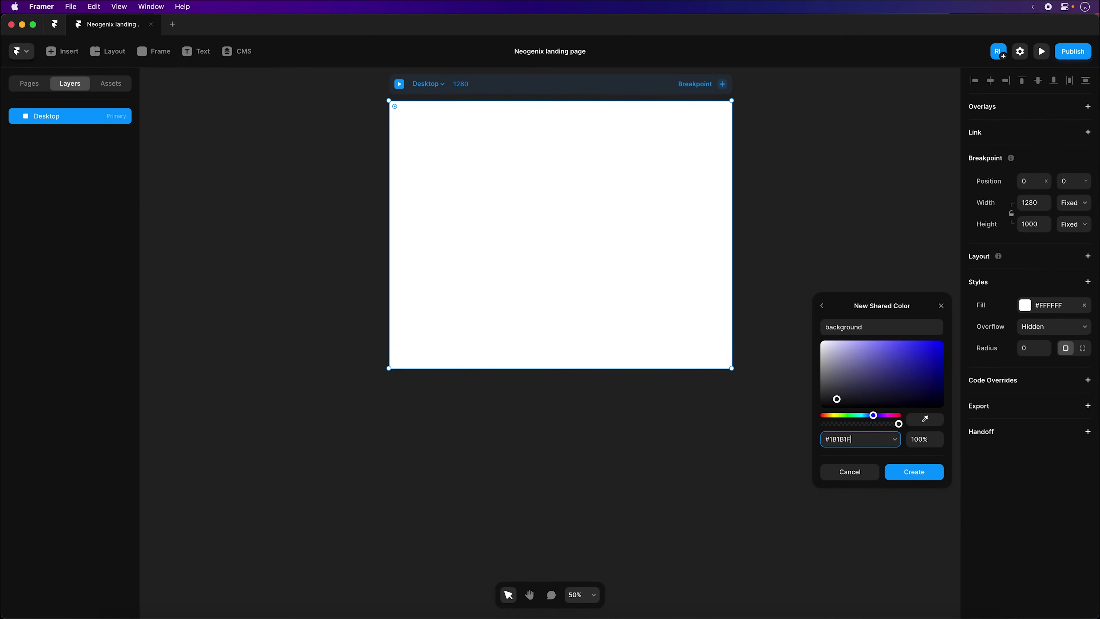
pyautogui.click(914, 473)
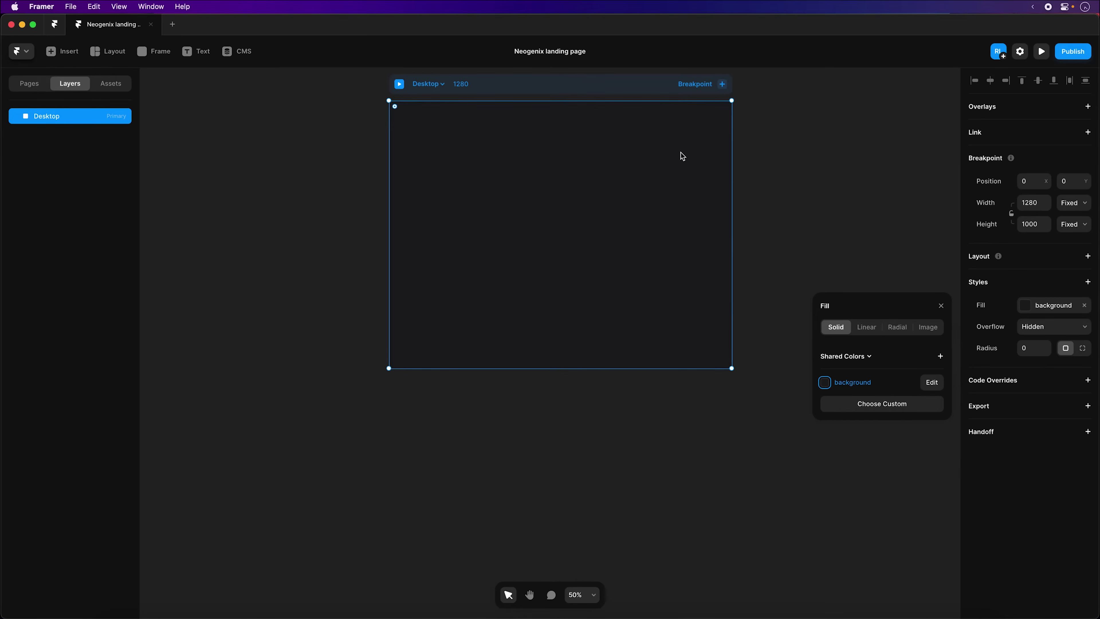
pyautogui.press('super+Tab')
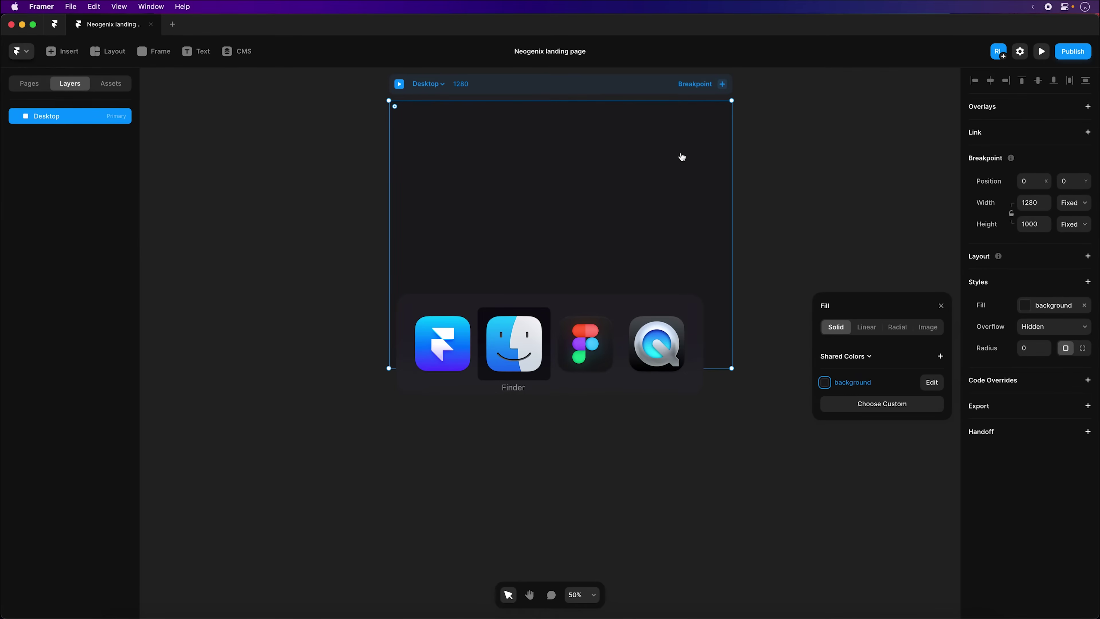
# Step: Select Hero, Features and Section together and copy their 64 layers with the Framer plugin
pyautogui.press('super+Tab')
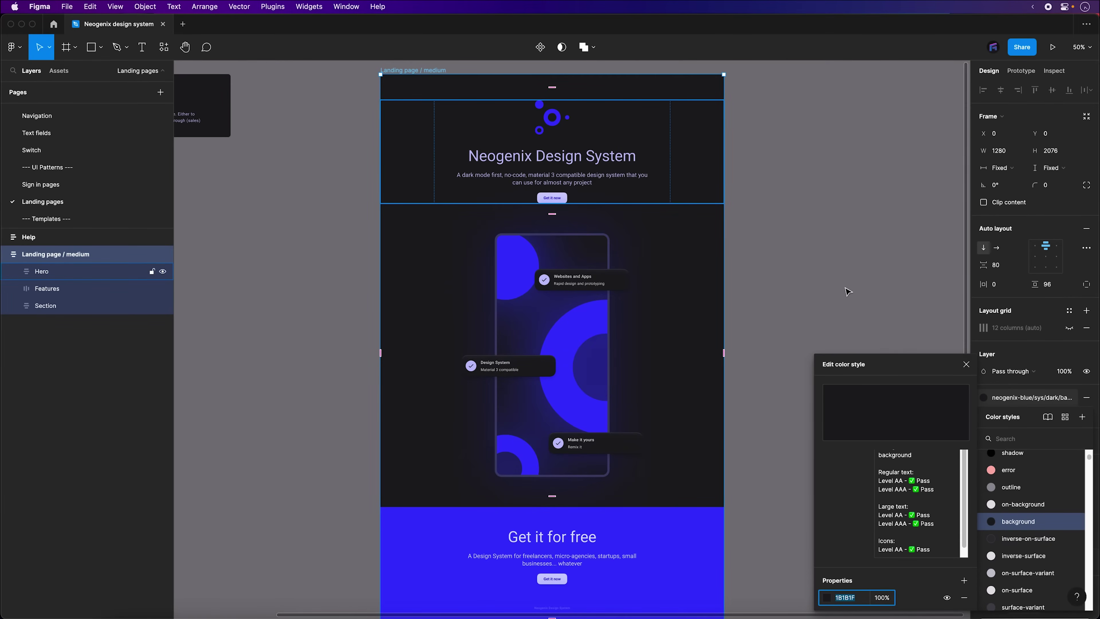
pyautogui.click(966, 365)
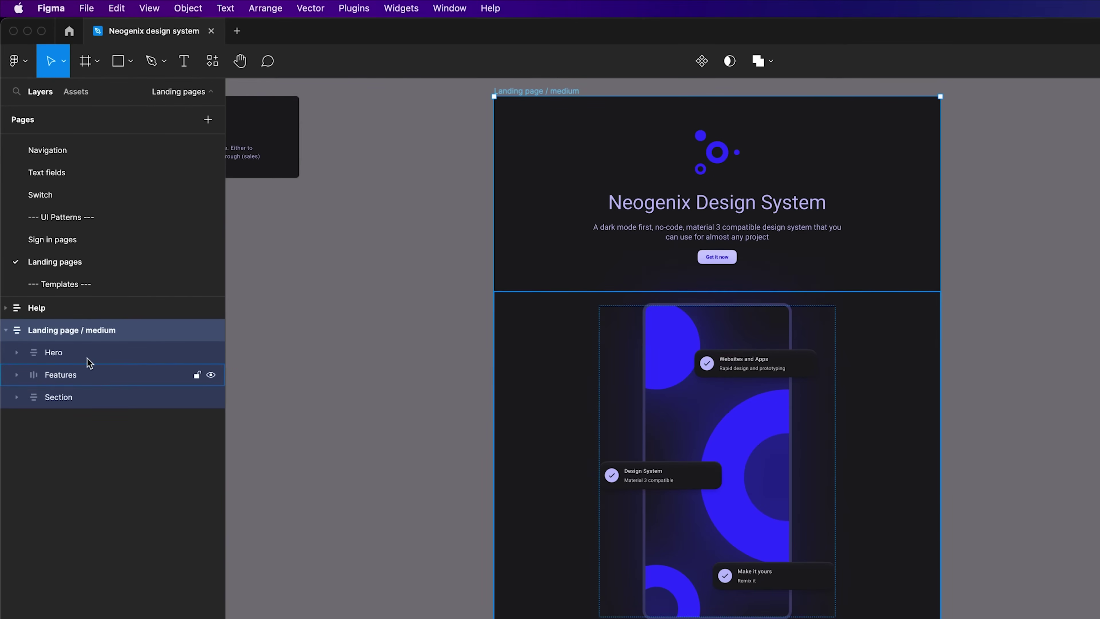
pyautogui.click(69, 271)
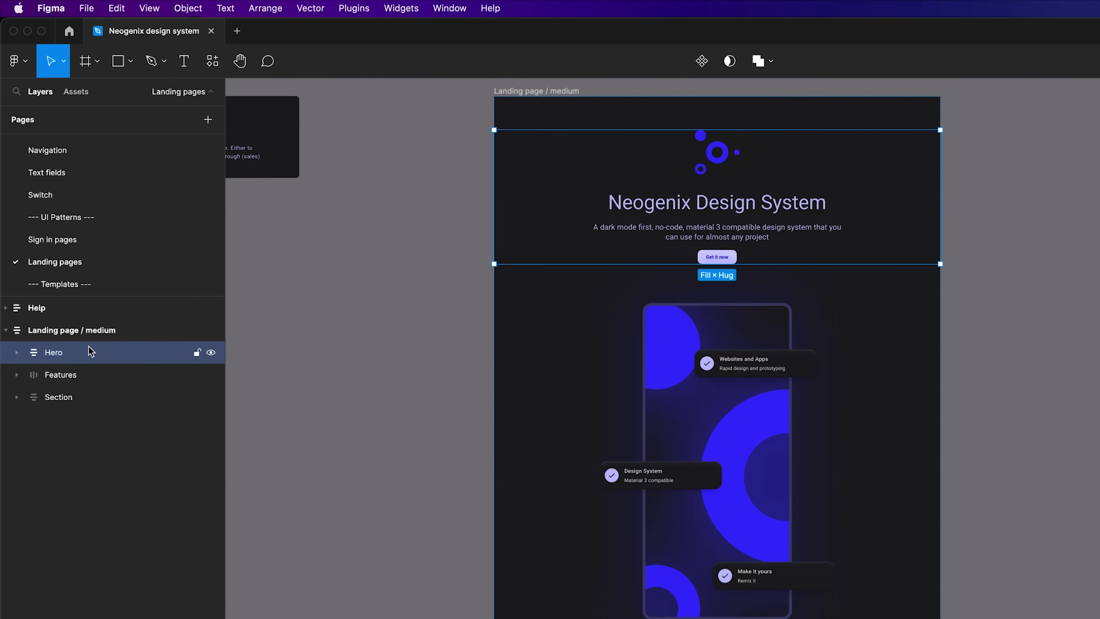
pyautogui.keyDown('shift'); pyautogui.click(97, 399); pyautogui.keyUp('shift')
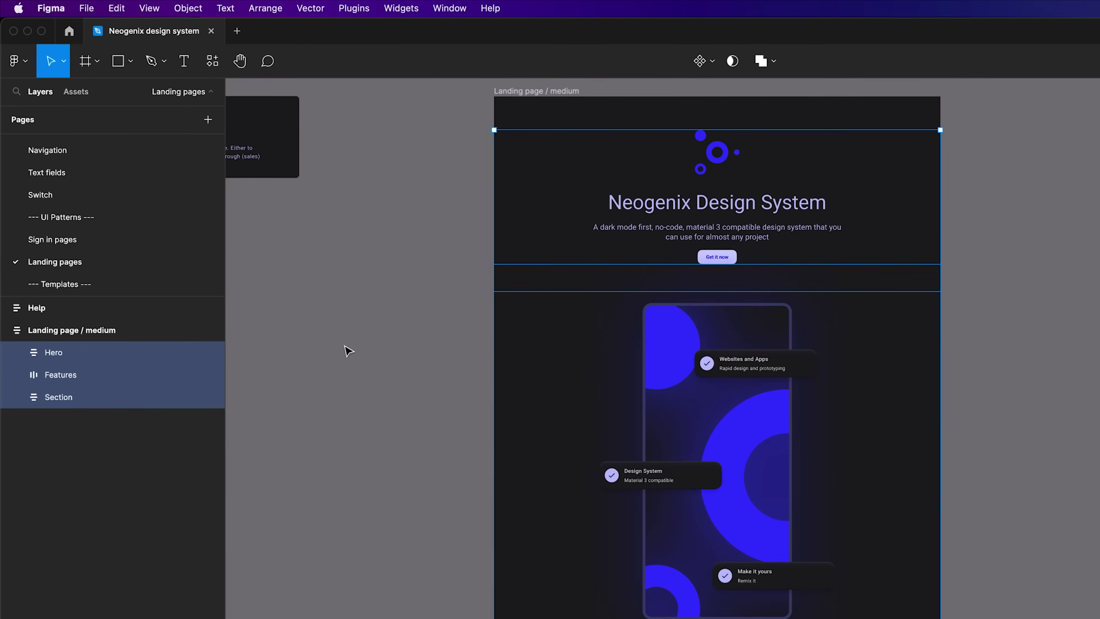
pyautogui.moveTo(103, 375)
pyautogui.click(95, 357)
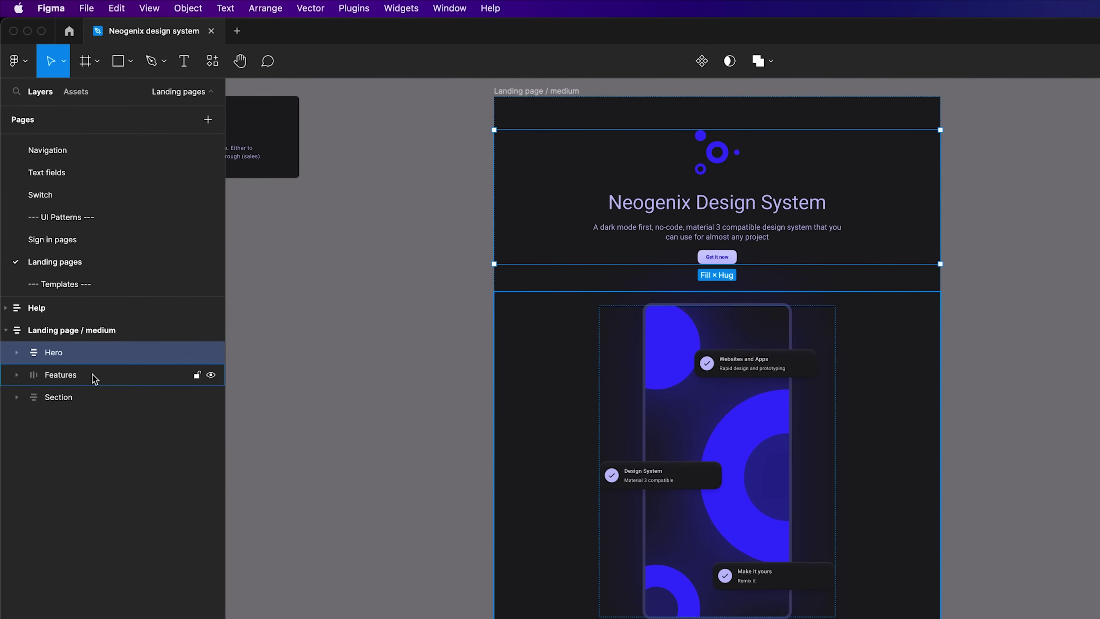
pyautogui.click(97, 395)
pyautogui.keyDown('shift'); pyautogui.click(96, 365); pyautogui.keyUp('shift')
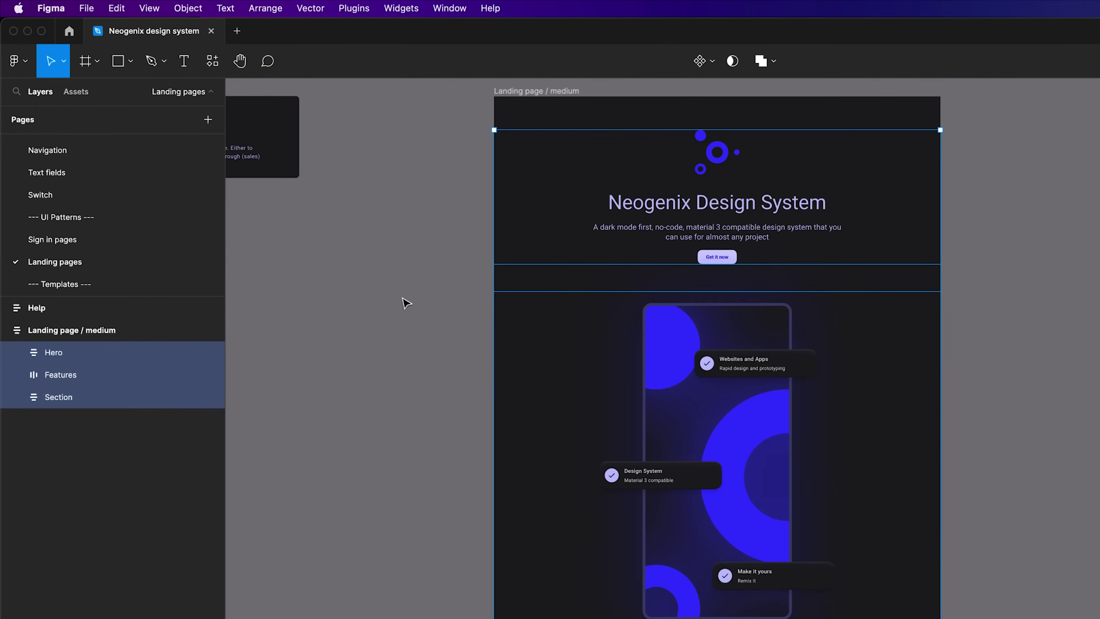
pyautogui.click(354, 7)
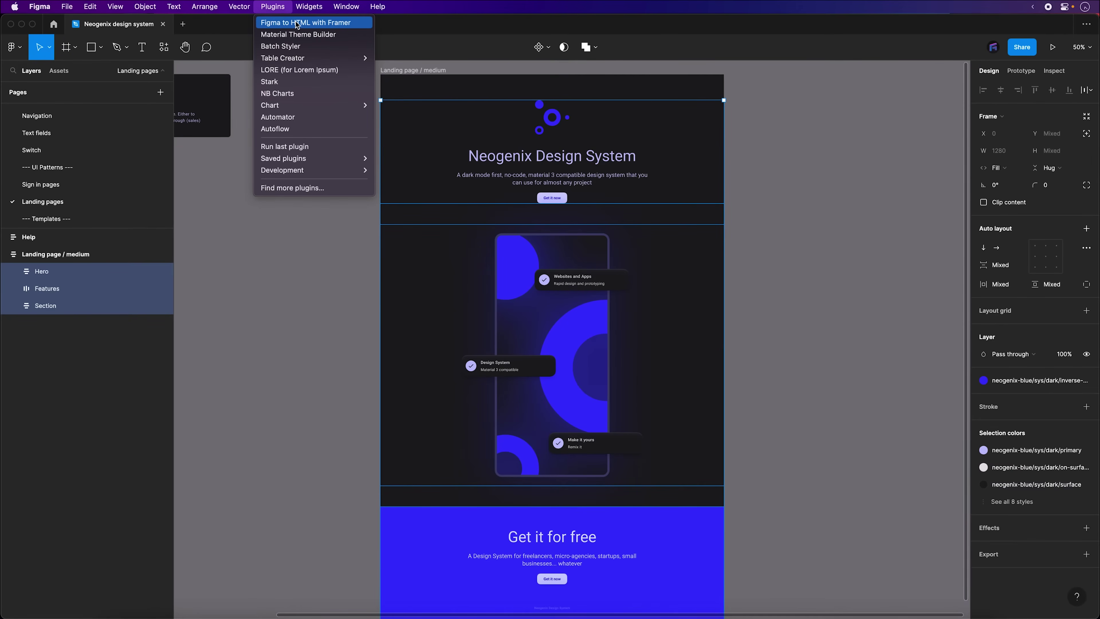
pyautogui.click(297, 23)
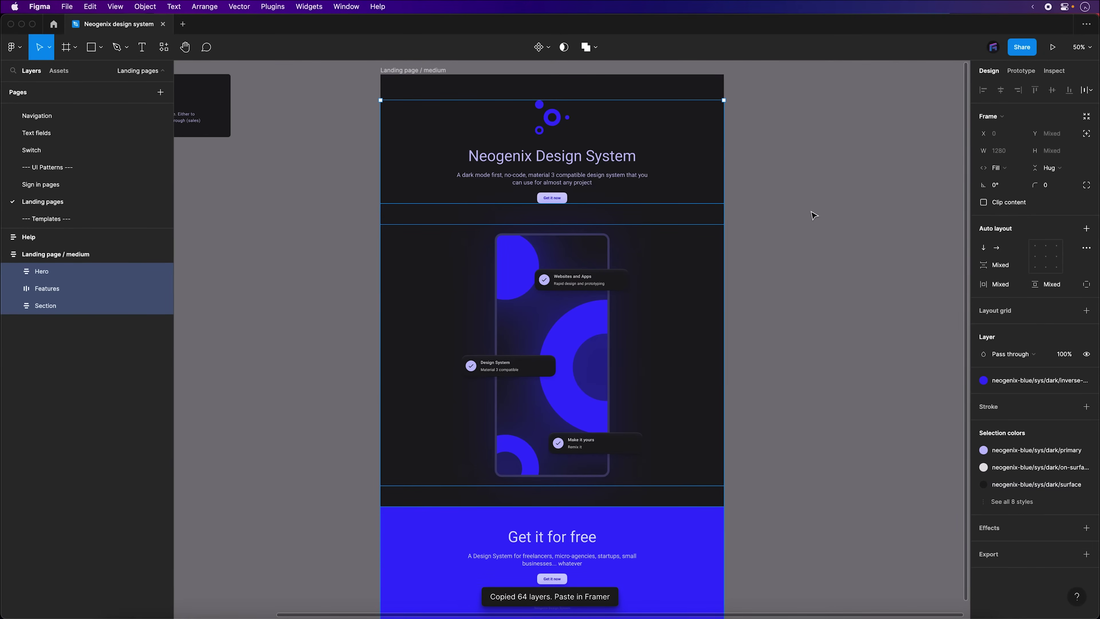
pyautogui.press('super+Tab')
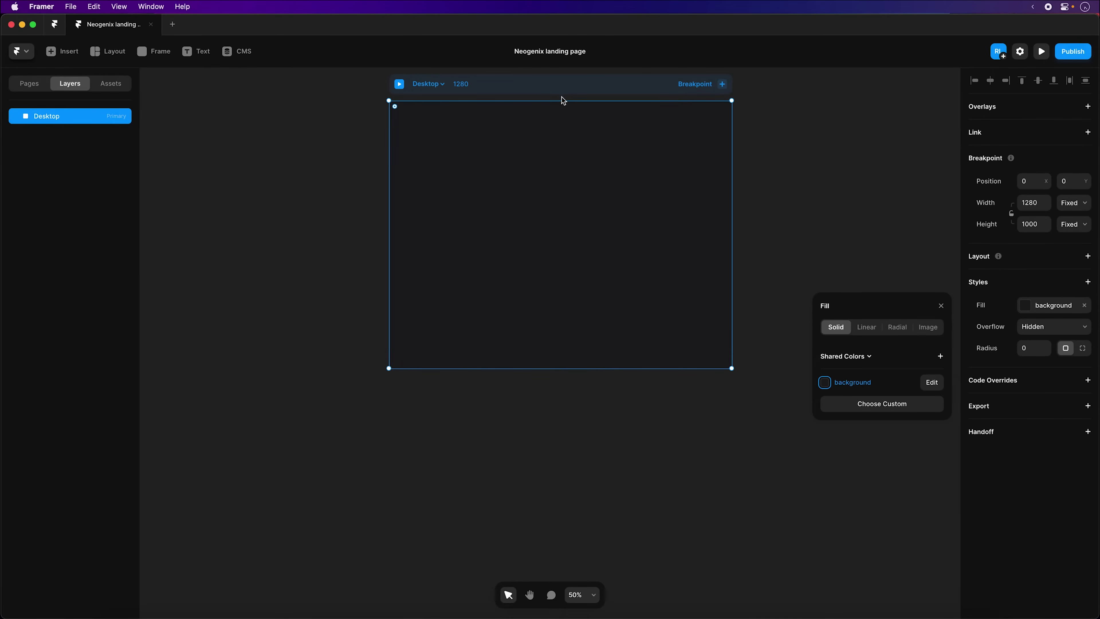
# Step: Paste the copied Figma layers into Desktop and make the frame's height fit its content
pyautogui.click(940, 307)
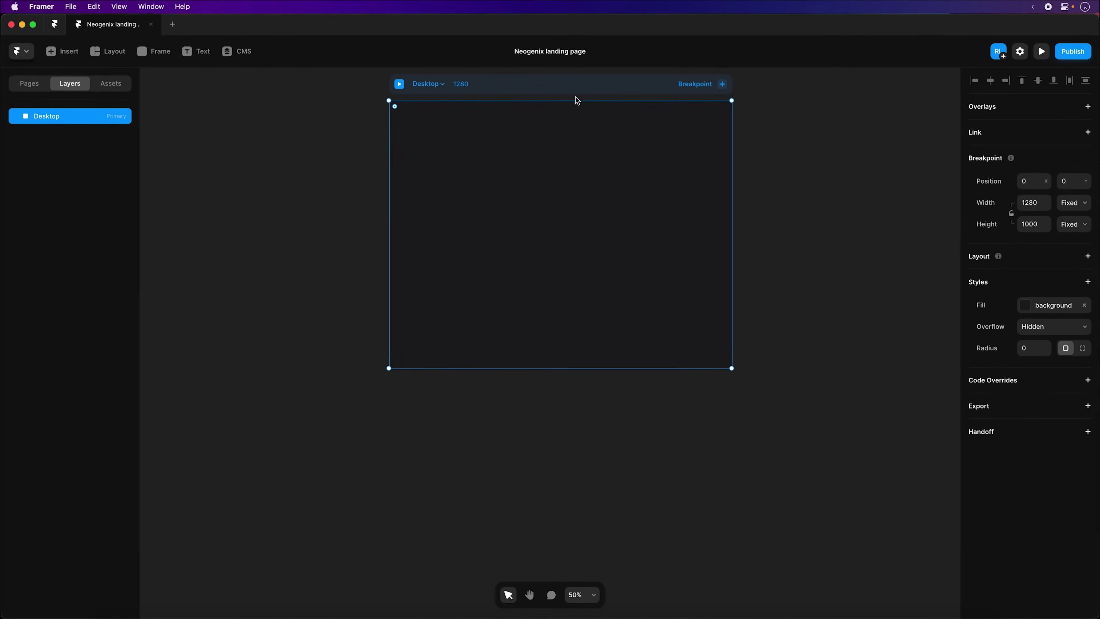
pyautogui.press('super+v')
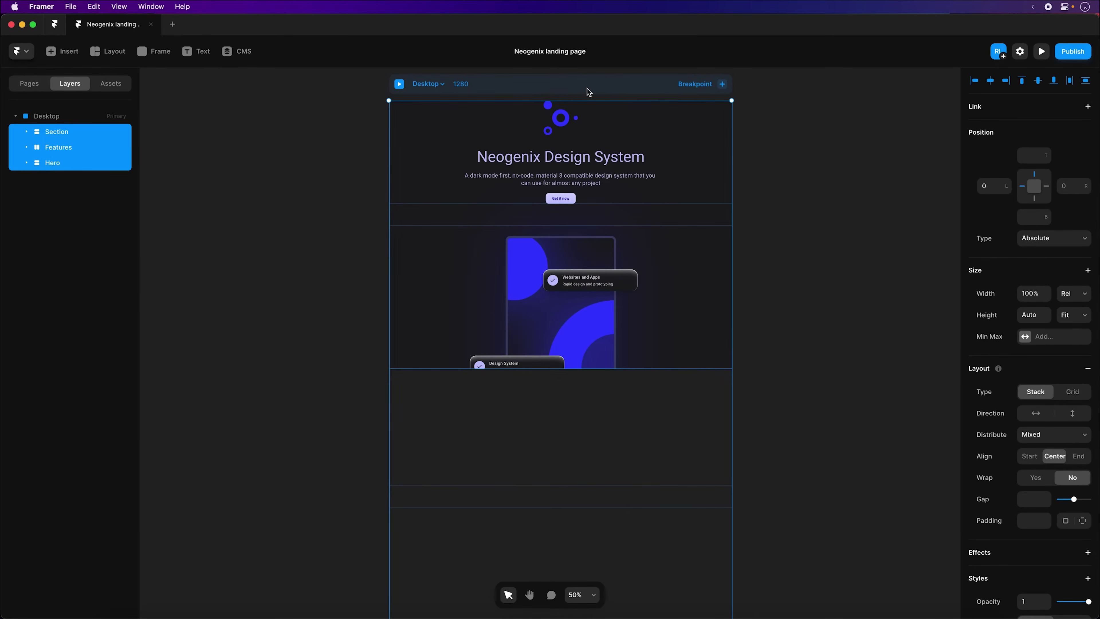
pyautogui.click(499, 91)
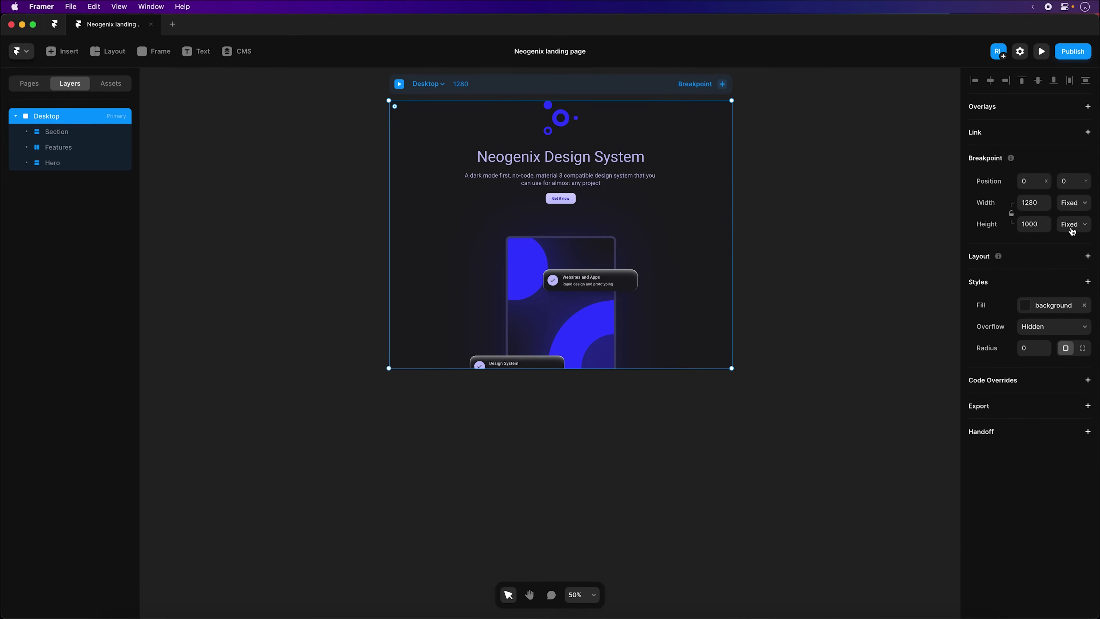
pyautogui.click(1073, 225)
pyautogui.click(1070, 255)
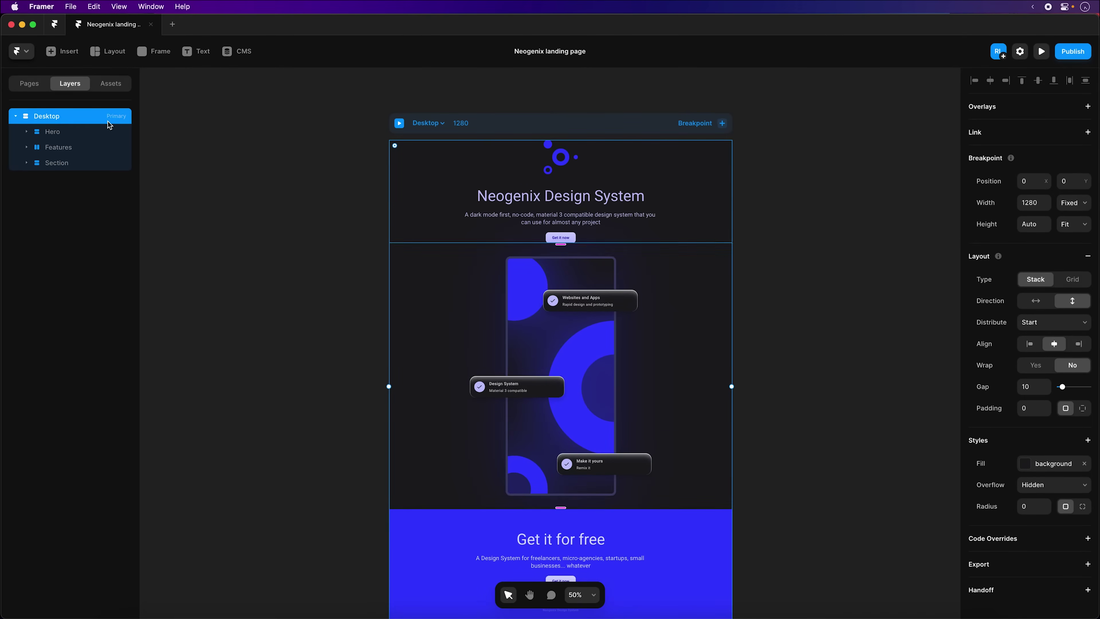
# Step: Set the Desktop frame's top padding to 96 px
pyautogui.click(1080, 410)
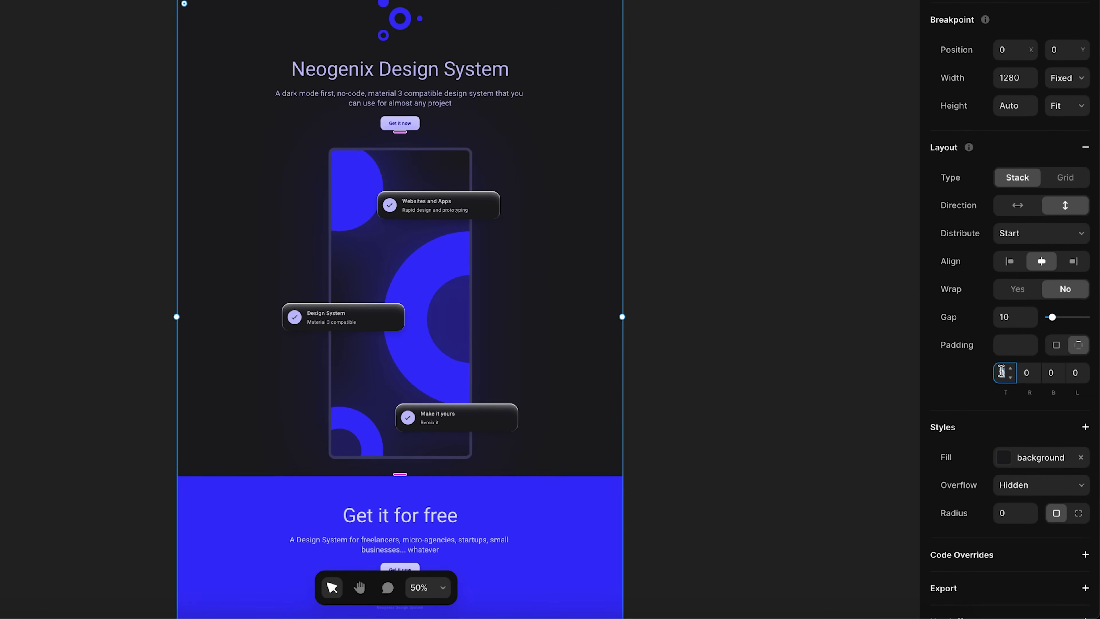
pyautogui.write('96')
pyautogui.press('Return')
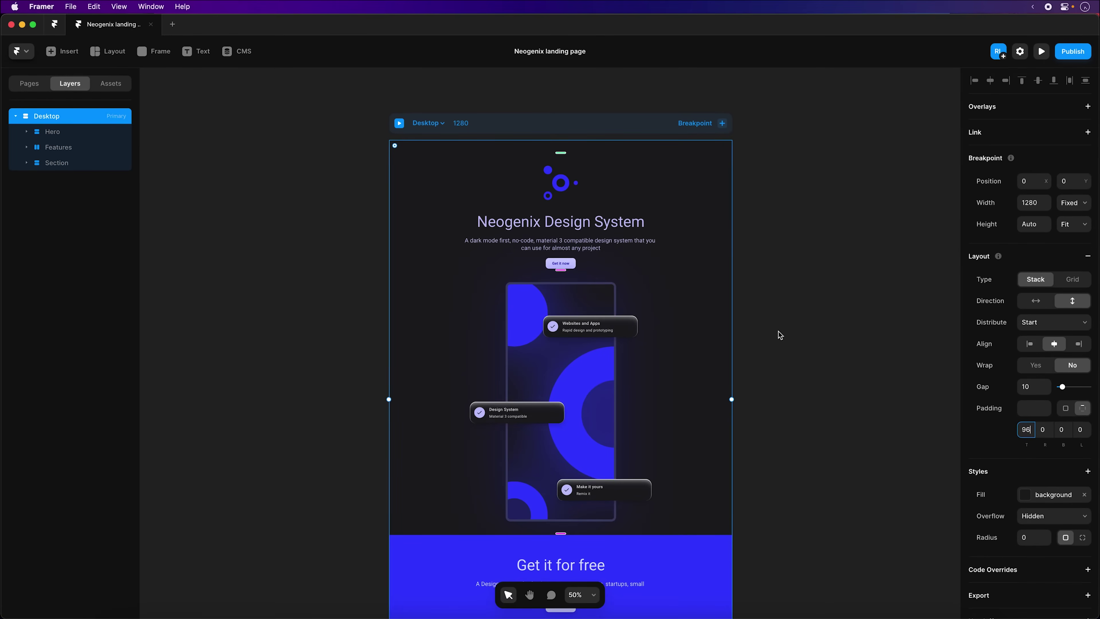
# Step: Zoom in on the hero and select the Neogenix Design System heading
pyautogui.scroll(-3, 779, 331)
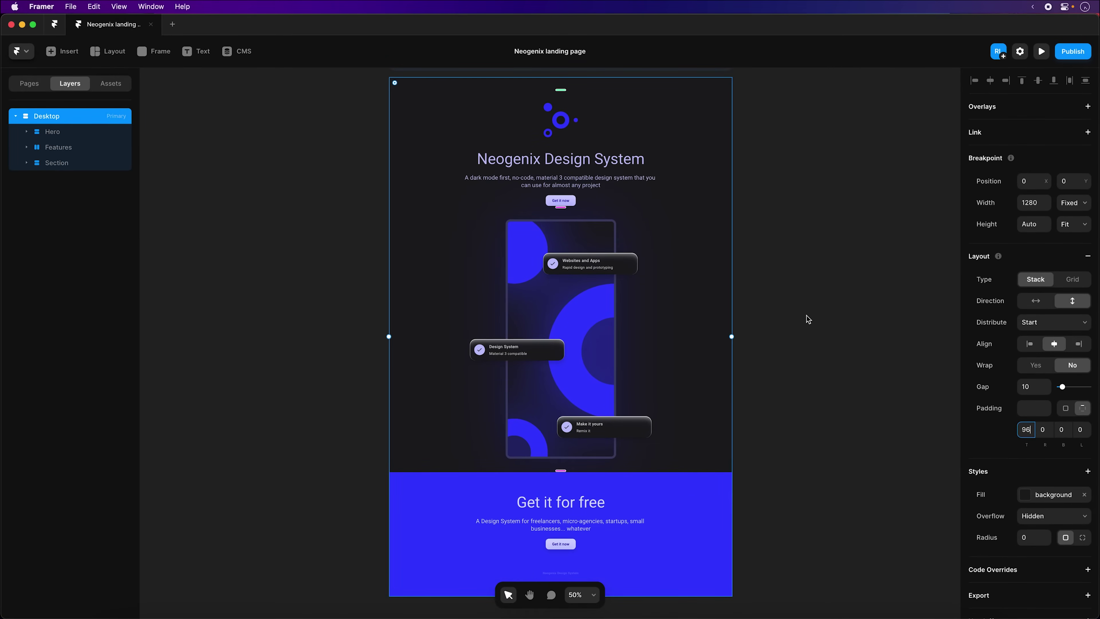
pyautogui.press('super+equal')
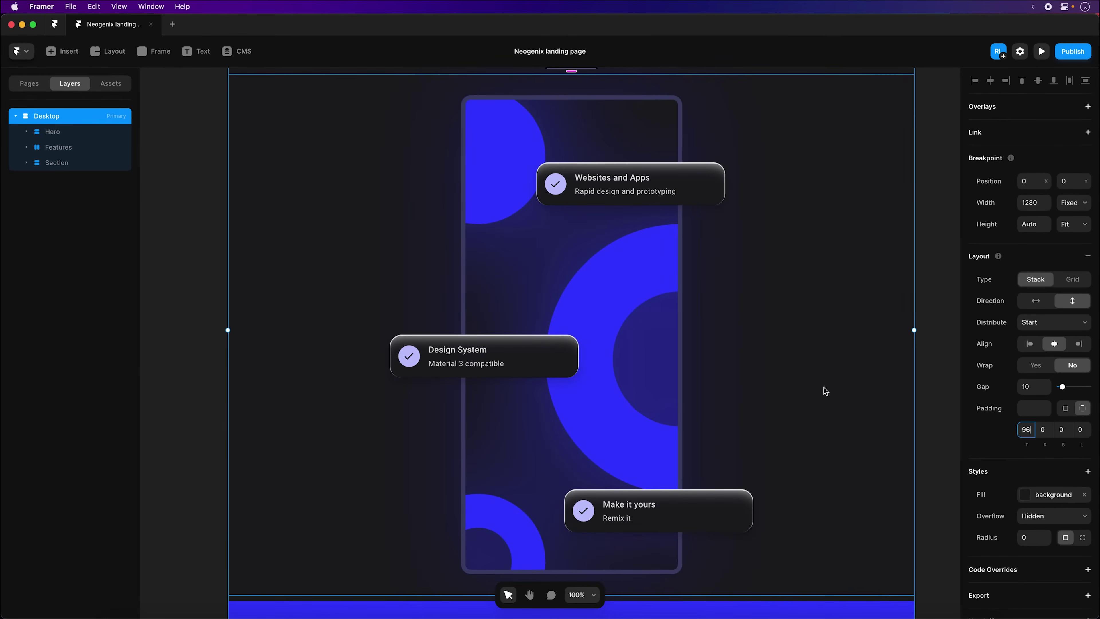
pyautogui.scroll(2, 824, 387)
pyautogui.scroll(1, 766, 403)
pyautogui.scroll(5, 769, 387)
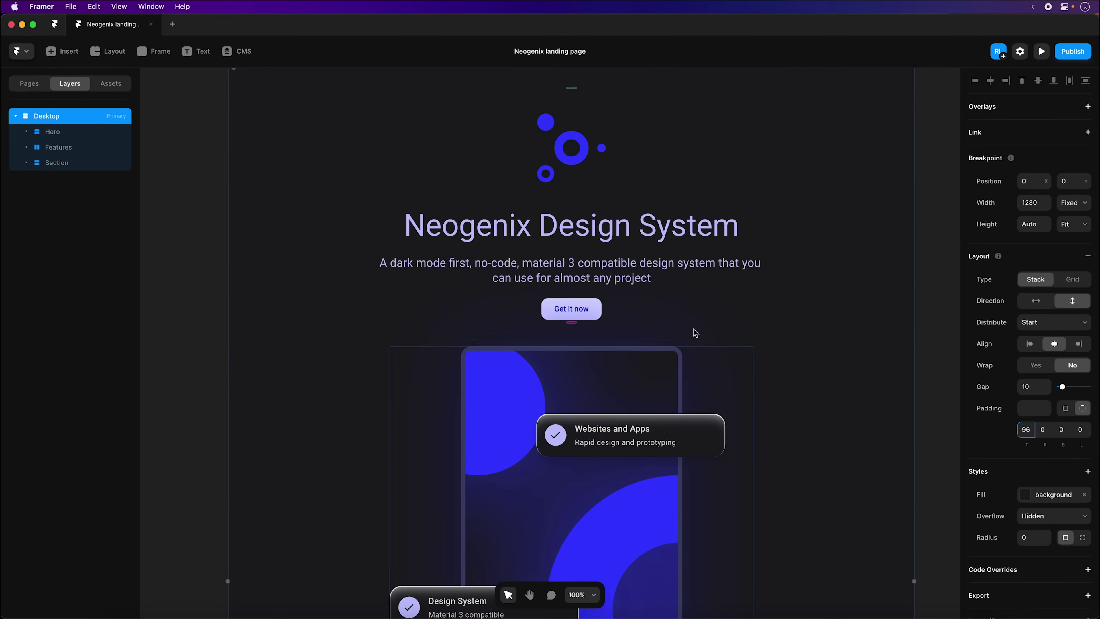
pyautogui.click(647, 236)
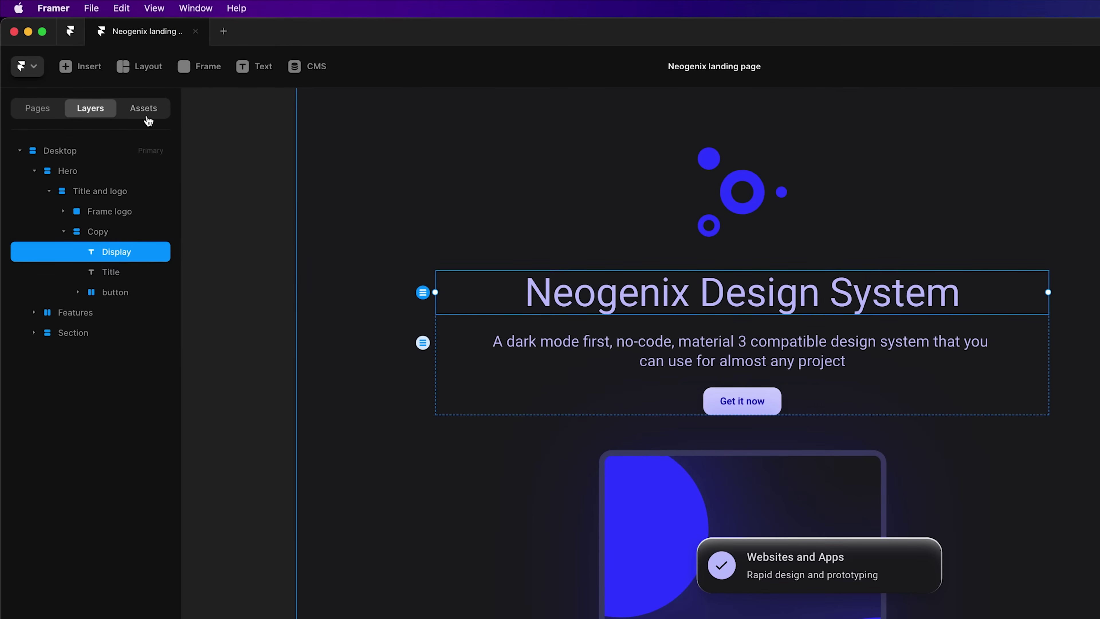
pyautogui.click(147, 114)
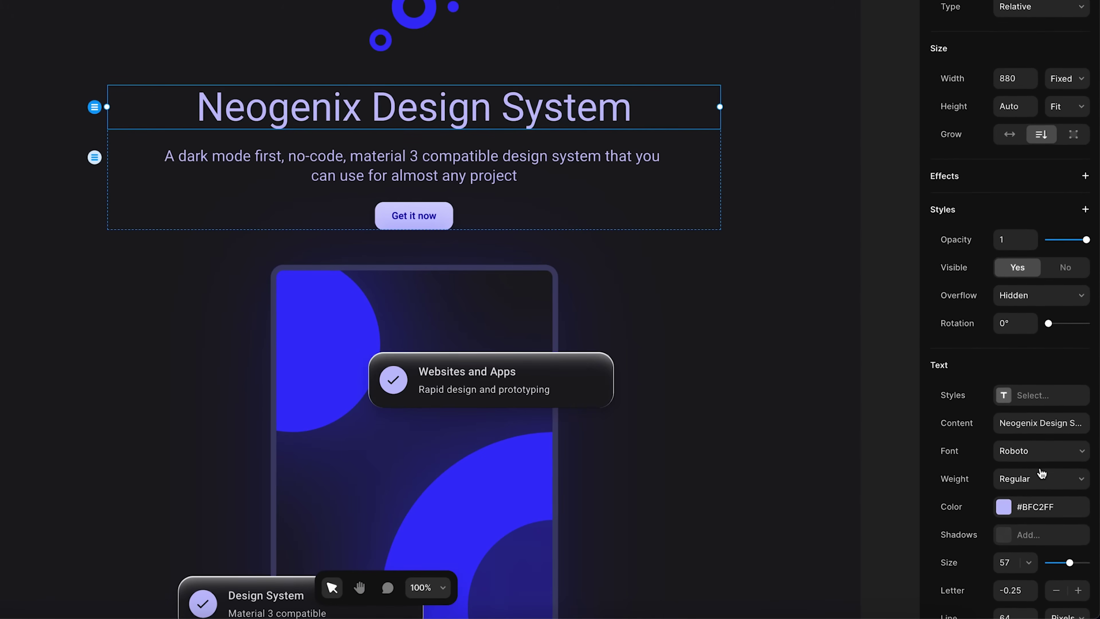
pyautogui.scroll(-3, 1041, 473)
pyautogui.scroll(-1, 1042, 474)
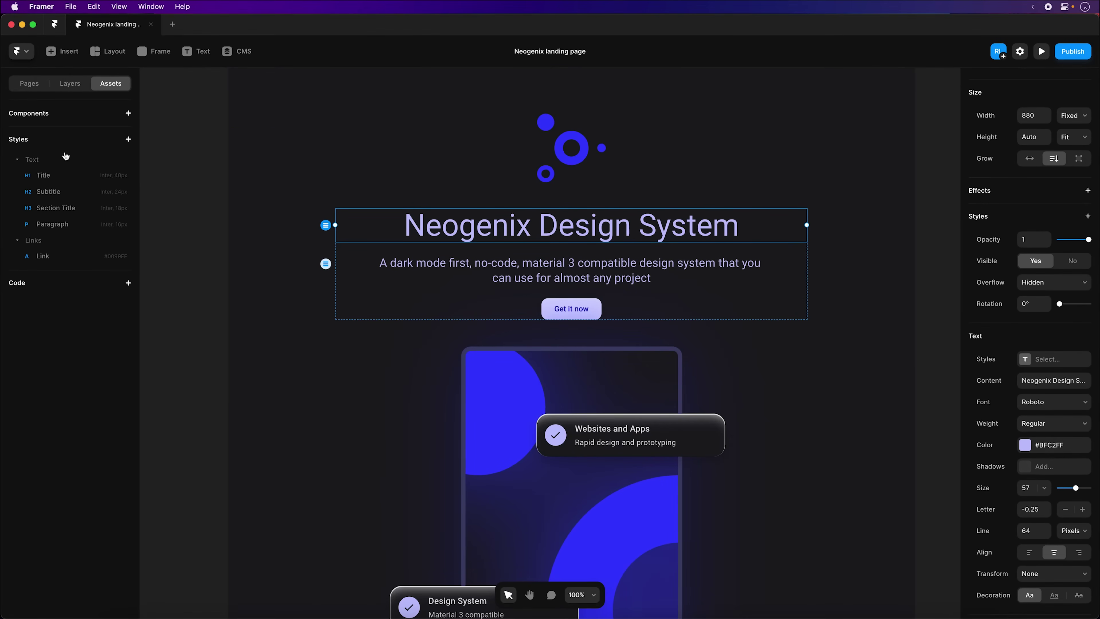
pyautogui.click(69, 84)
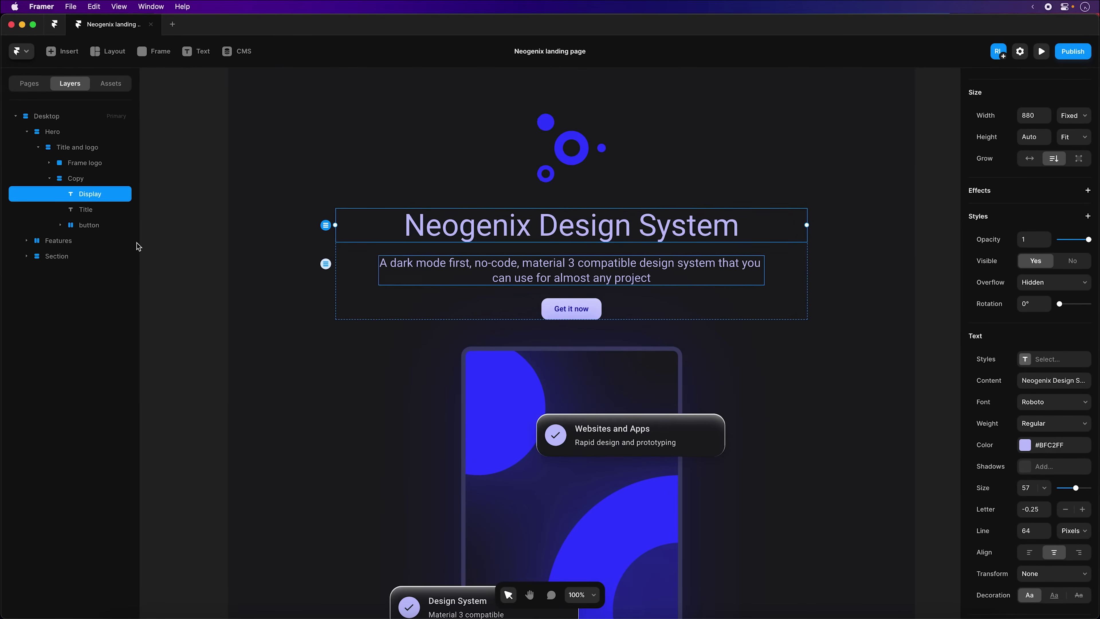
pyautogui.press('super+minus')
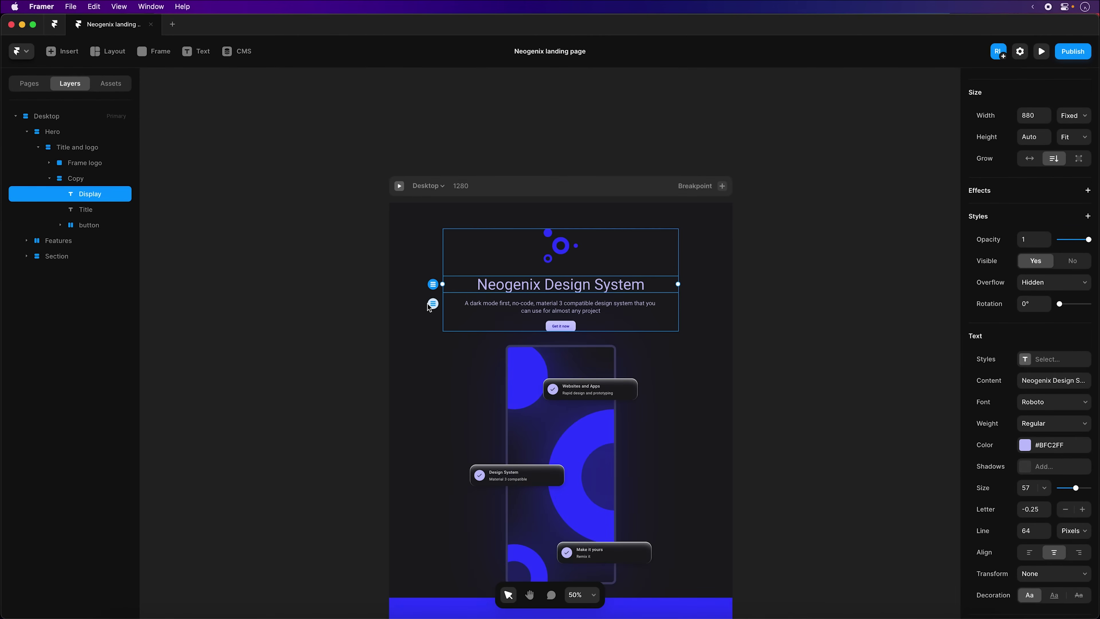
pyautogui.scroll(-2, 596, 456)
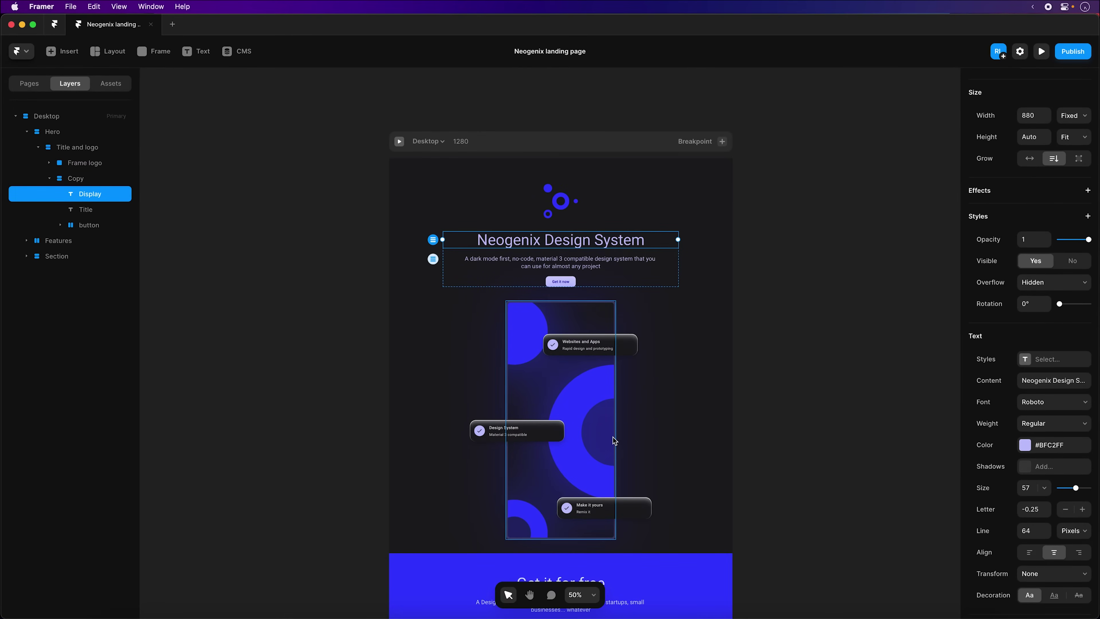
pyautogui.press('super+equal')
pyautogui.press('super+equal')
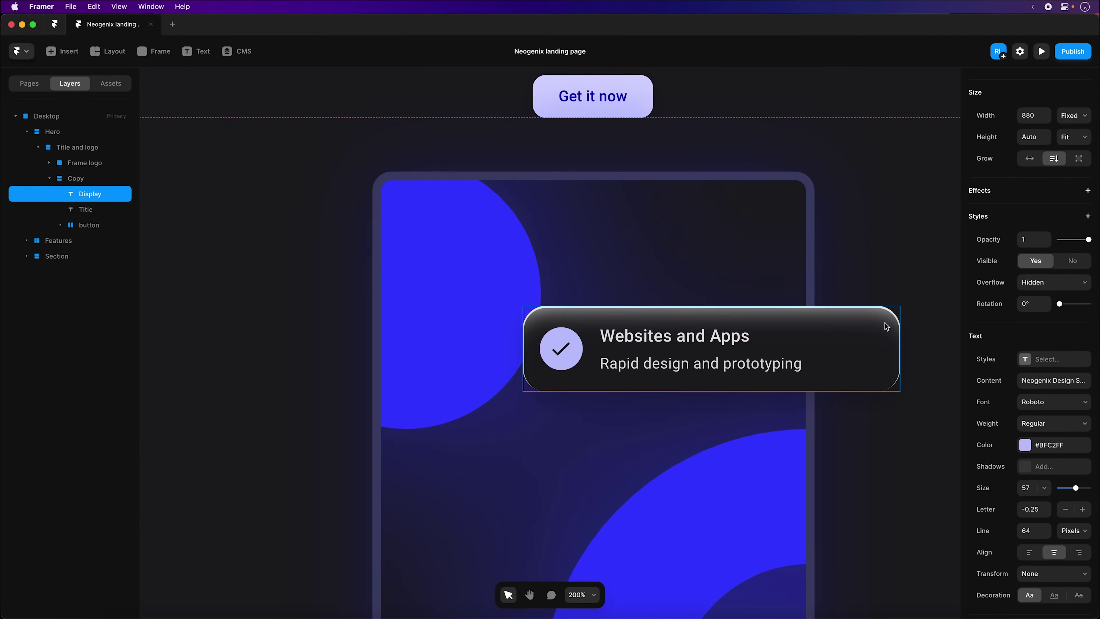
pyautogui.click(885, 322)
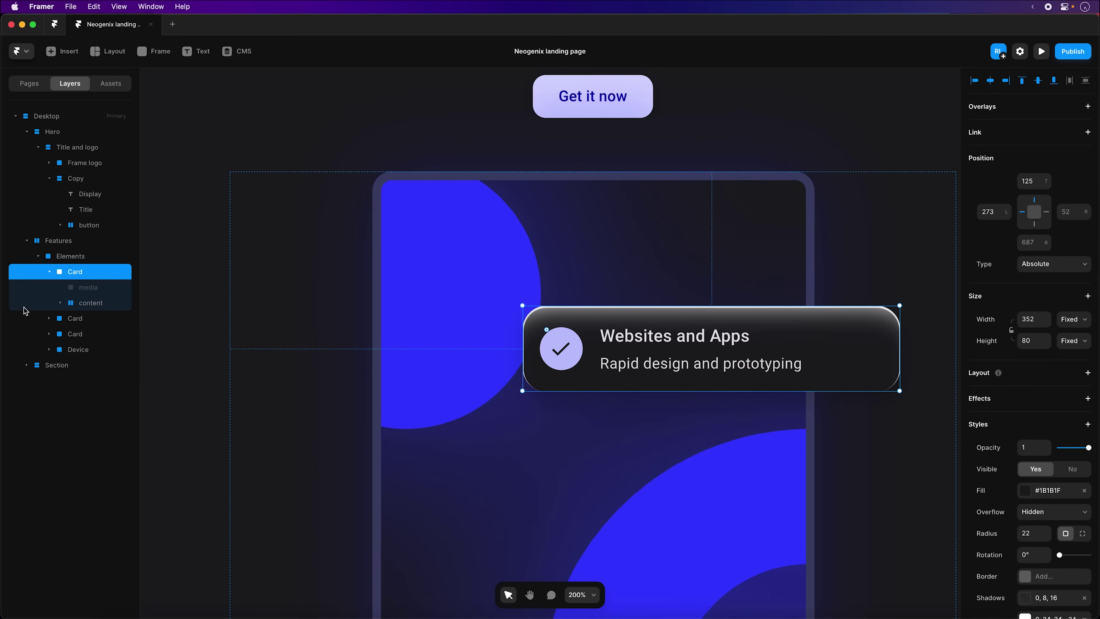
# Step: Lower the 0, 1, 0, 1 inner shadow's white colour to 8% opacity
pyautogui.scroll(-5, 981, 432)
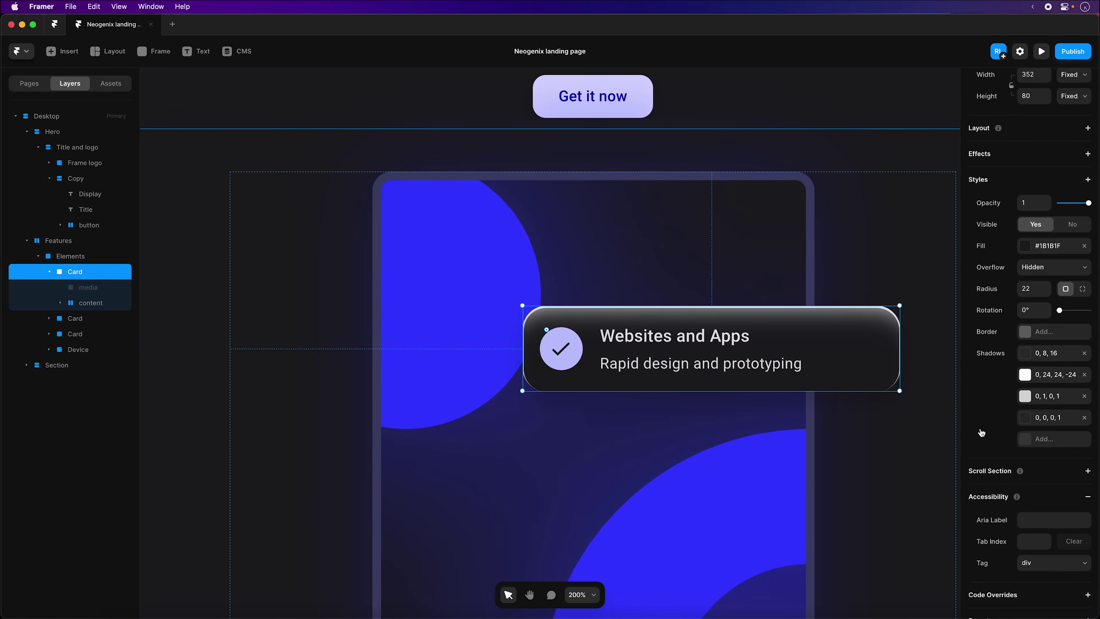
pyautogui.click(1047, 398)
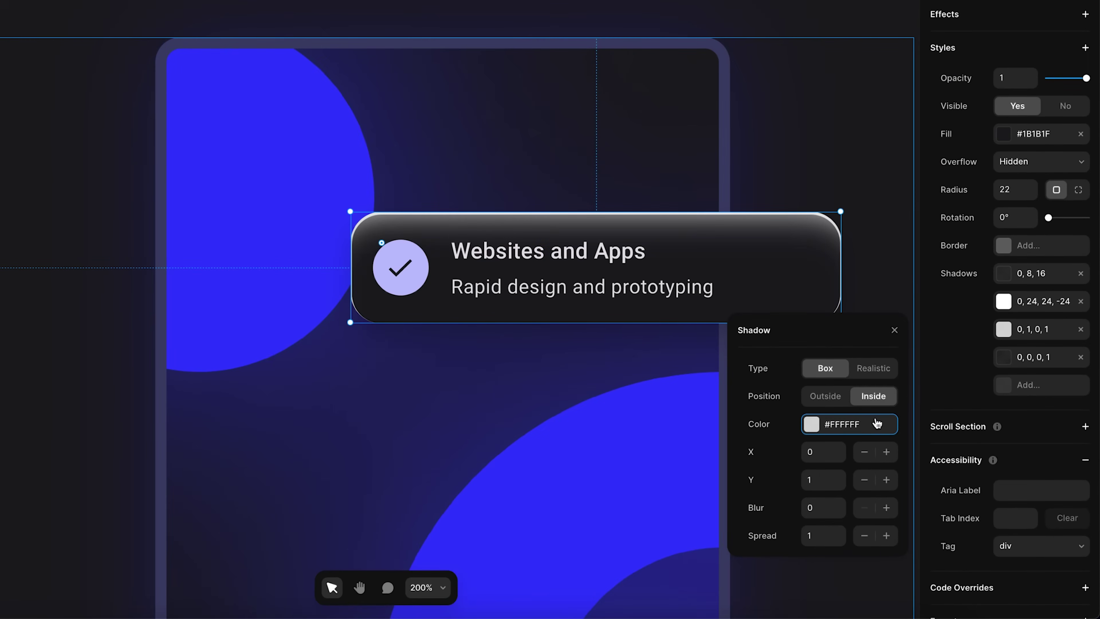
pyautogui.click(851, 425)
pyautogui.moveTo(752, 456); pyautogui.dragTo(748, 456)
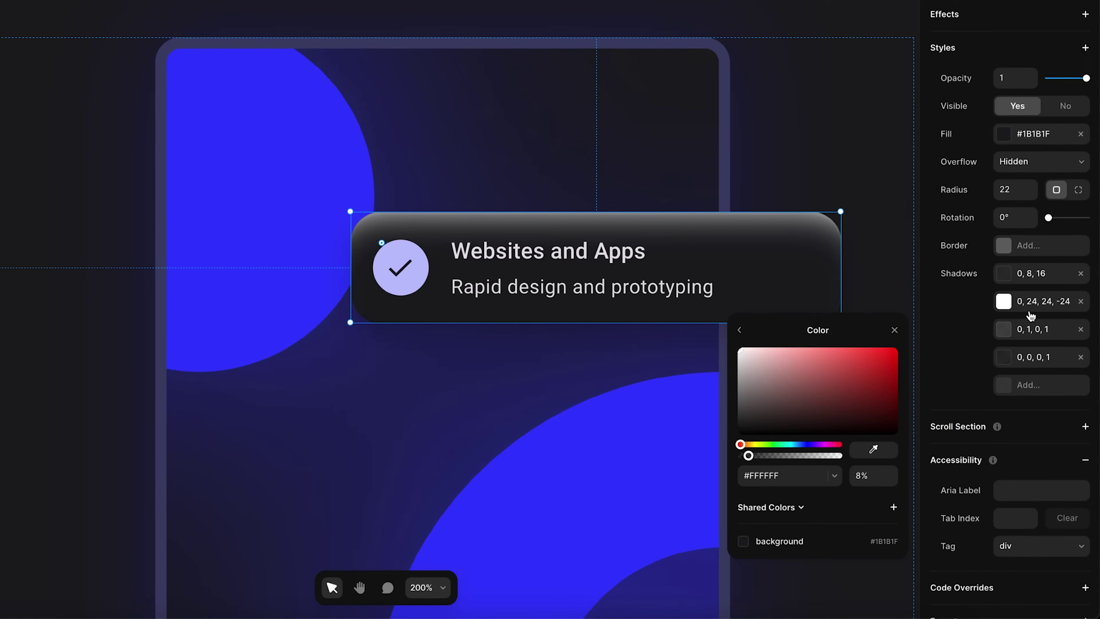
# Step: Lower the 0, 24, 24, -24 inner shadow's white colour to 11% opacity
pyautogui.click(1033, 309)
pyautogui.click(871, 396)
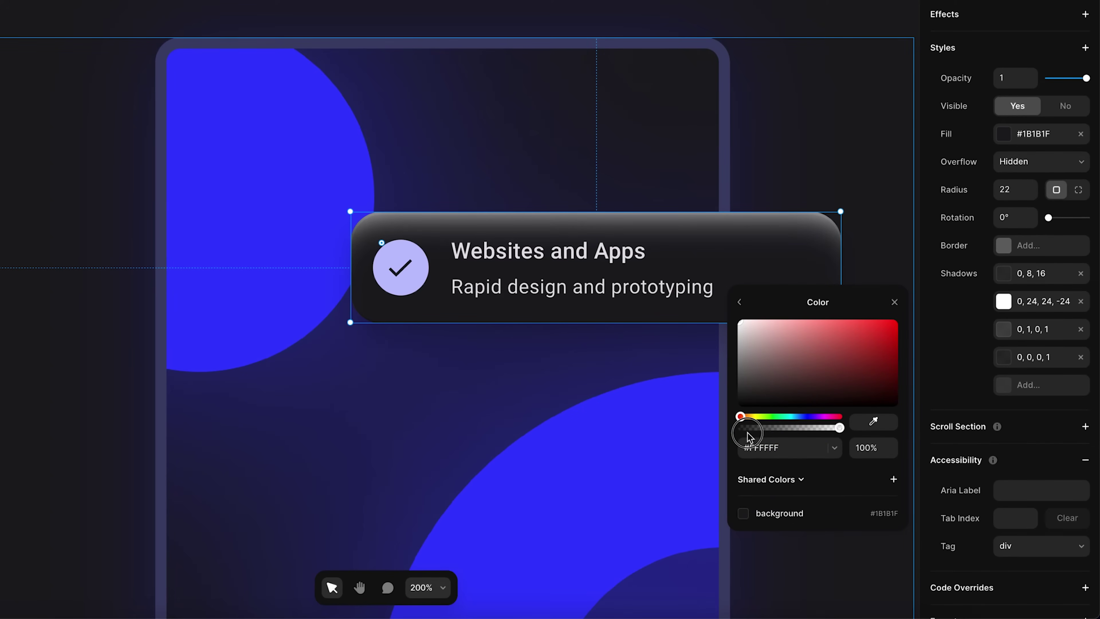
pyautogui.click(766, 428)
pyautogui.moveTo(767, 428); pyautogui.dragTo(747, 431)
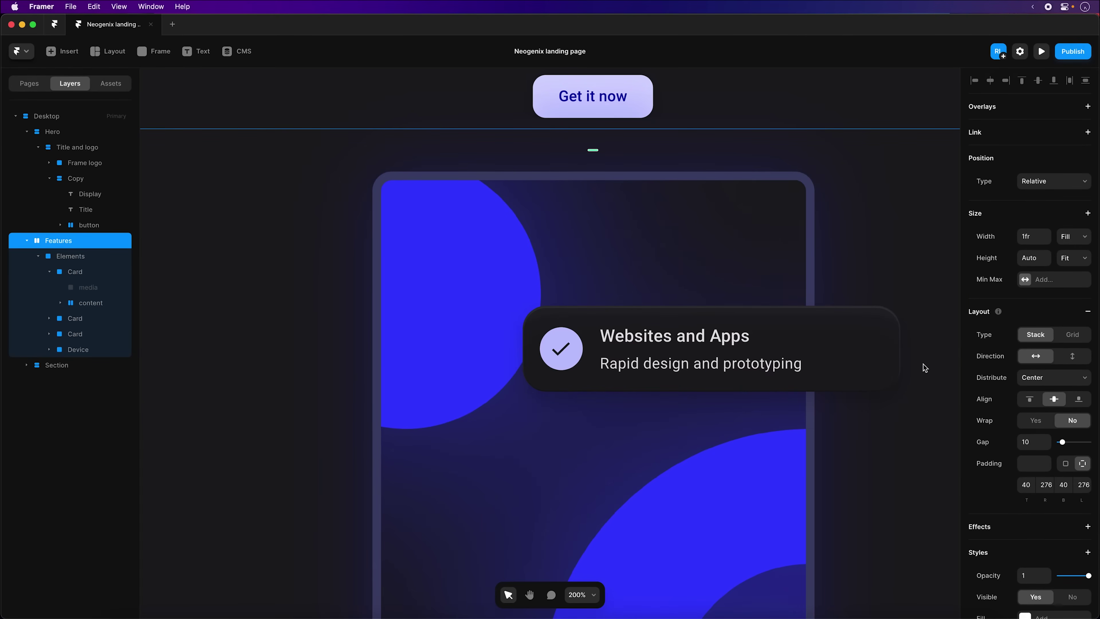
pyautogui.press('super+minus')
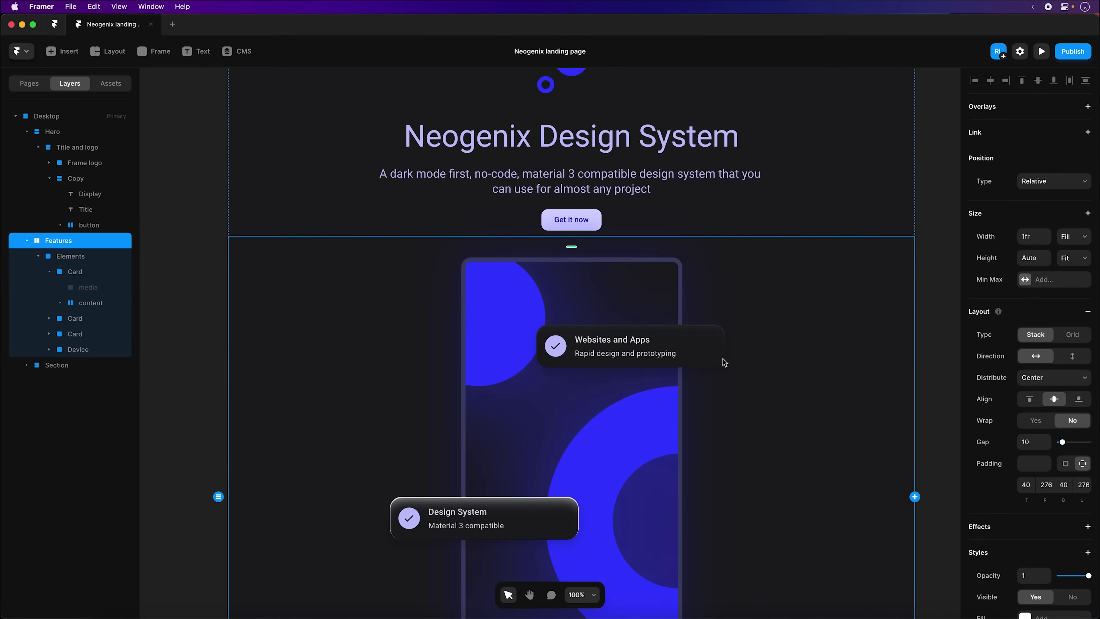
# Step: Copy the style of the Websites and Apps card layer
pyautogui.click(96, 352)
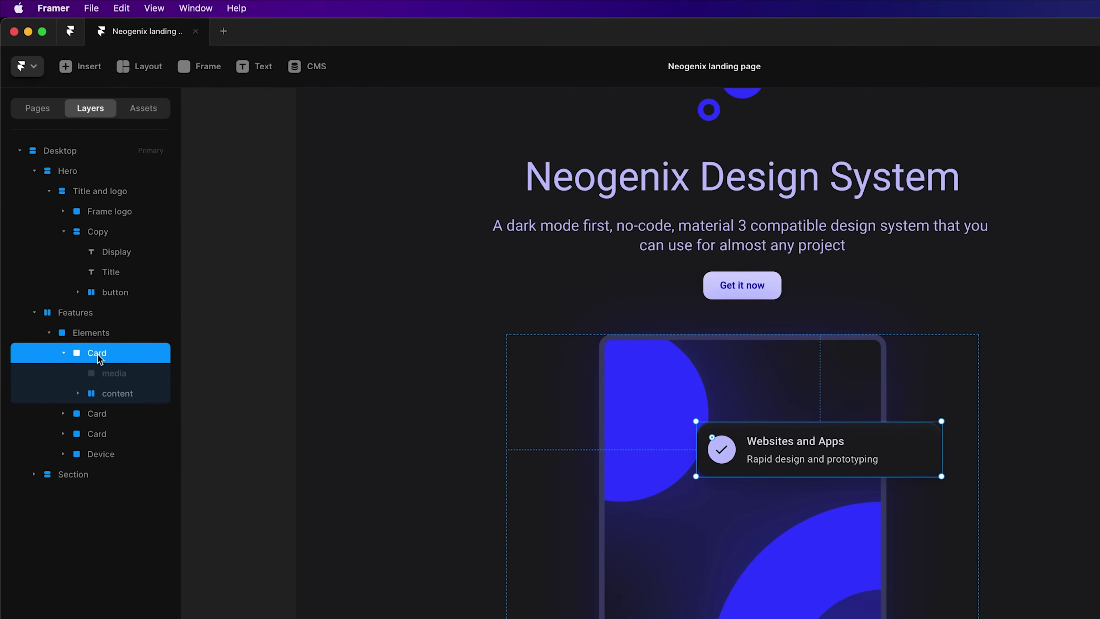
pyautogui.click(63, 352)
pyautogui.rightClick(117, 355)
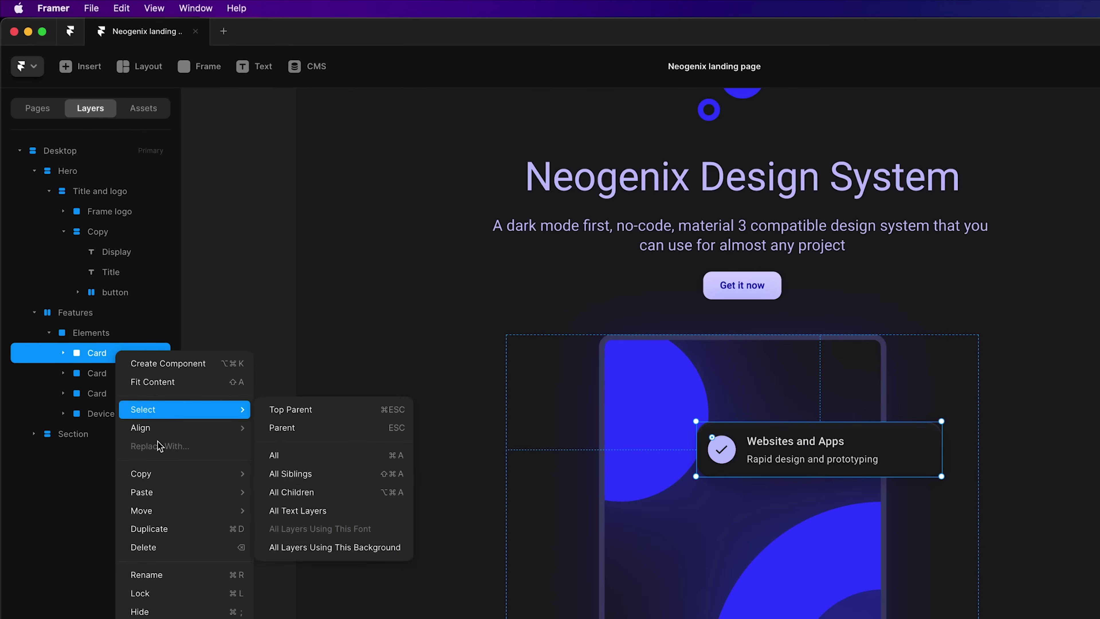
pyautogui.moveTo(141, 474)
pyautogui.click(323, 493)
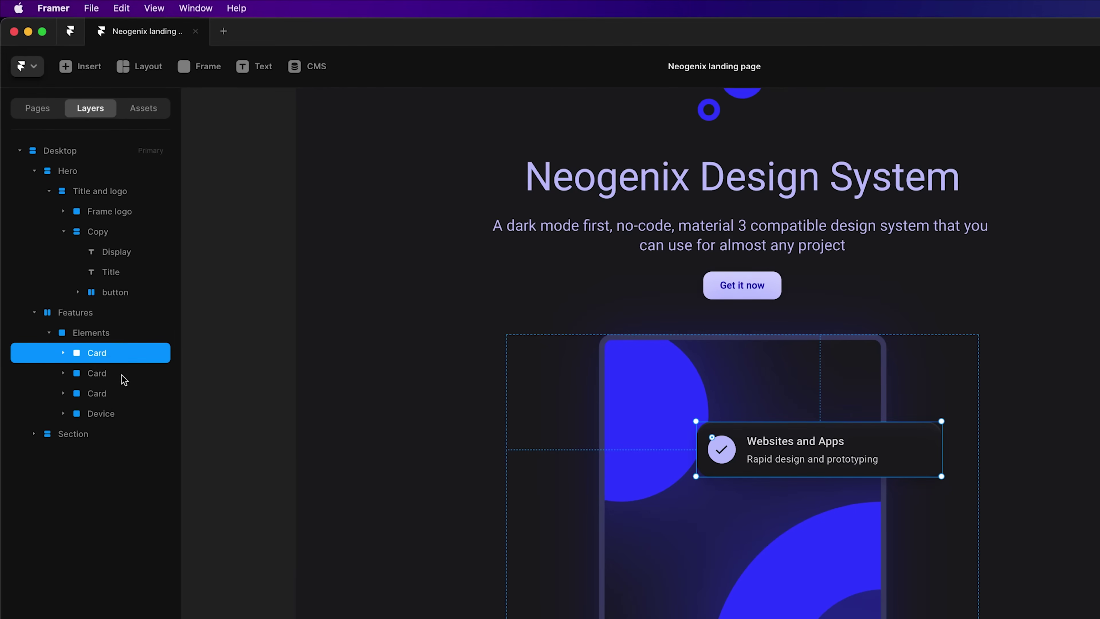
# Step: Paste that style onto both the Design System and Make it yours cards
pyautogui.click(123, 374)
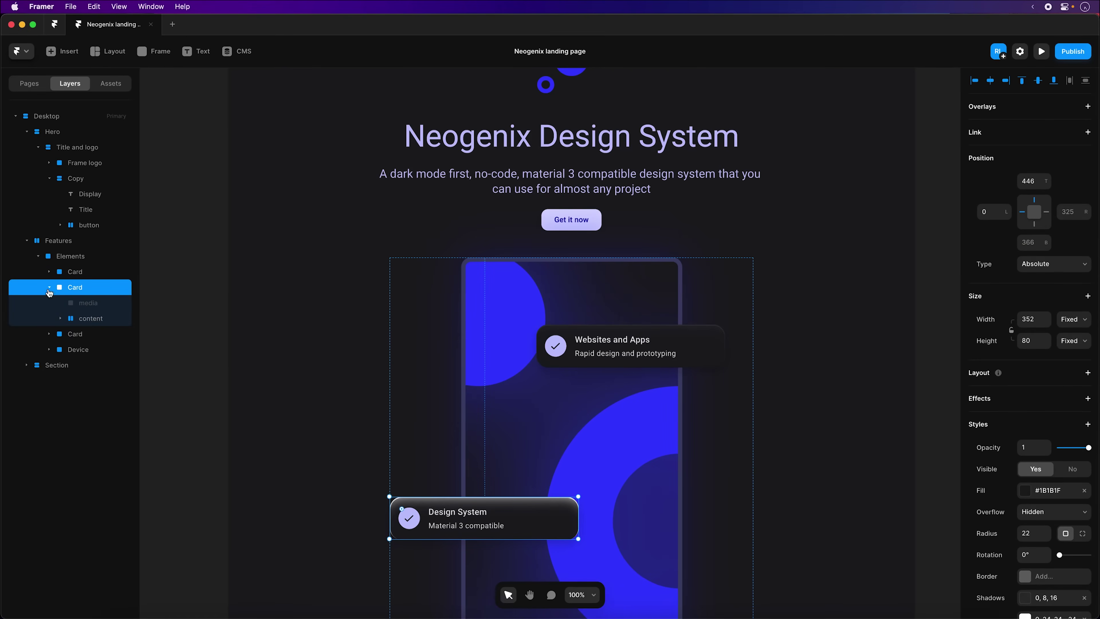
pyautogui.click(49, 288)
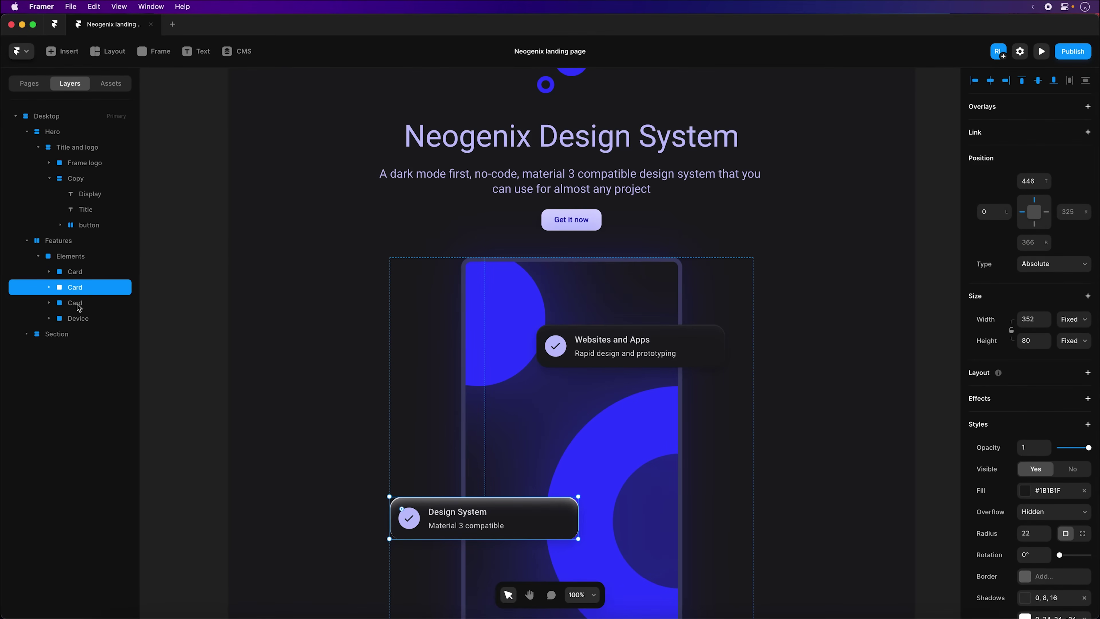
pyautogui.keyDown('shift'); pyautogui.click(75, 303); pyautogui.keyUp('shift')
pyautogui.rightClick(83, 304)
pyautogui.moveTo(136, 410)
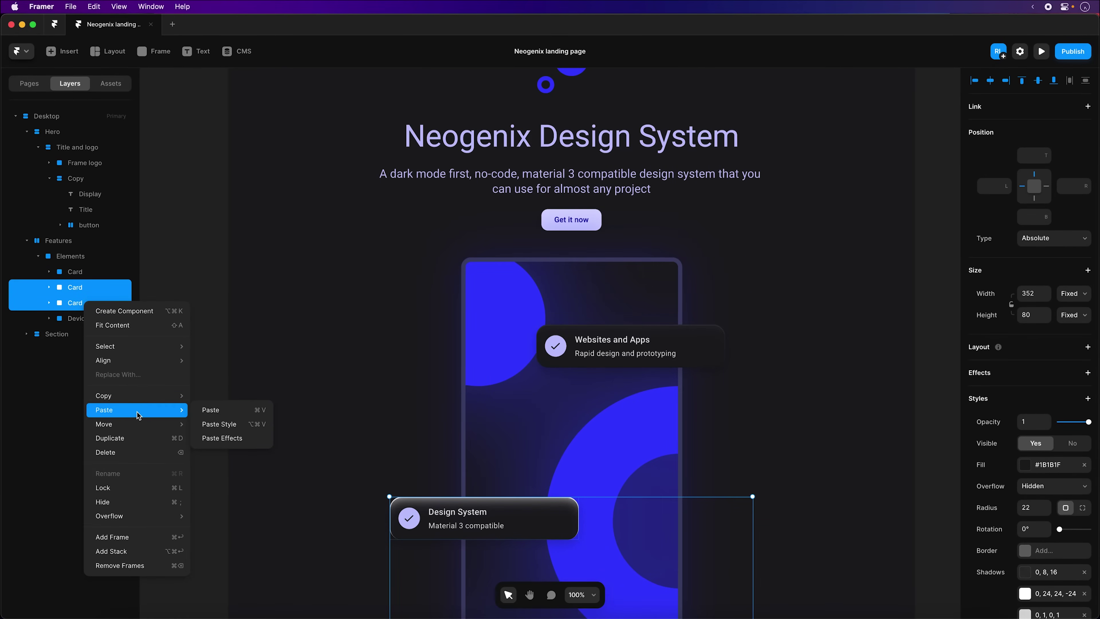
pyautogui.click(260, 427)
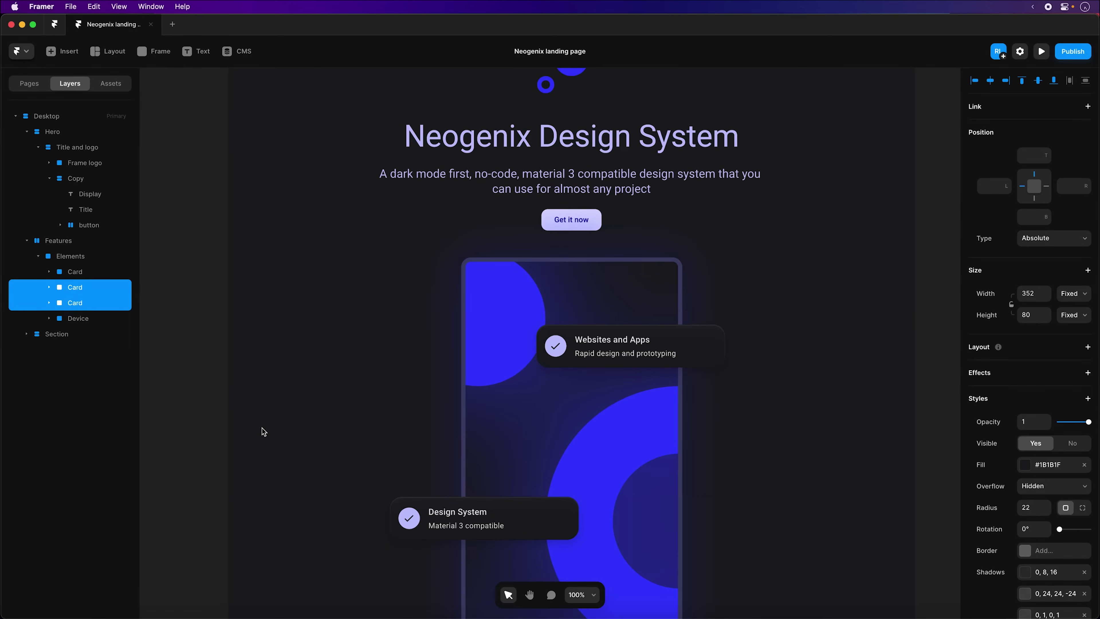
pyautogui.scroll(-3, 877, 403)
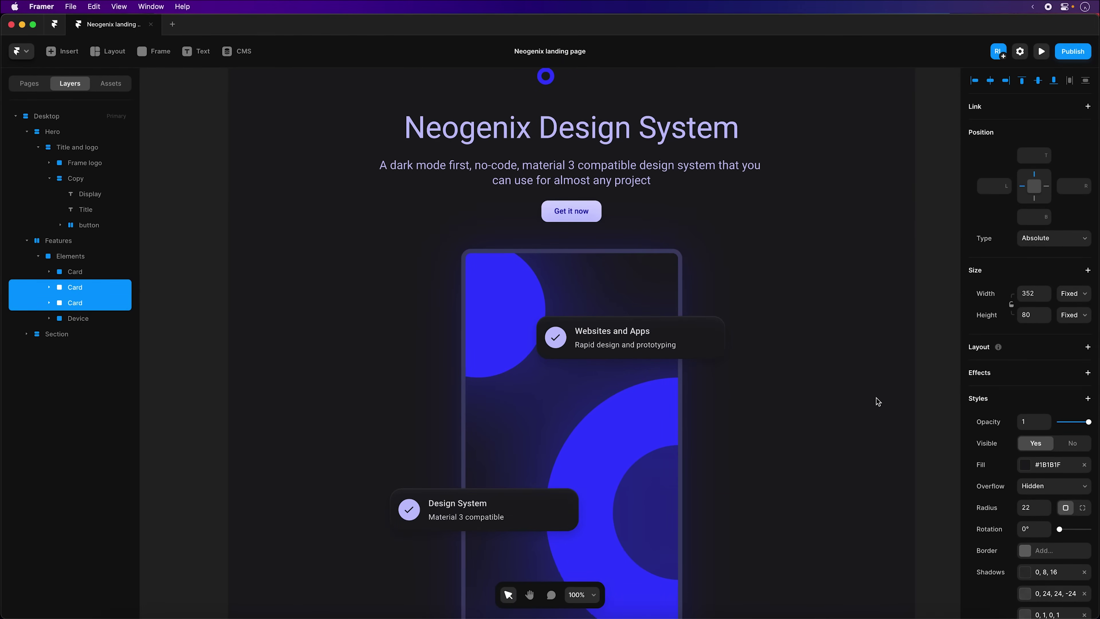
pyautogui.scroll(-5, 871, 421)
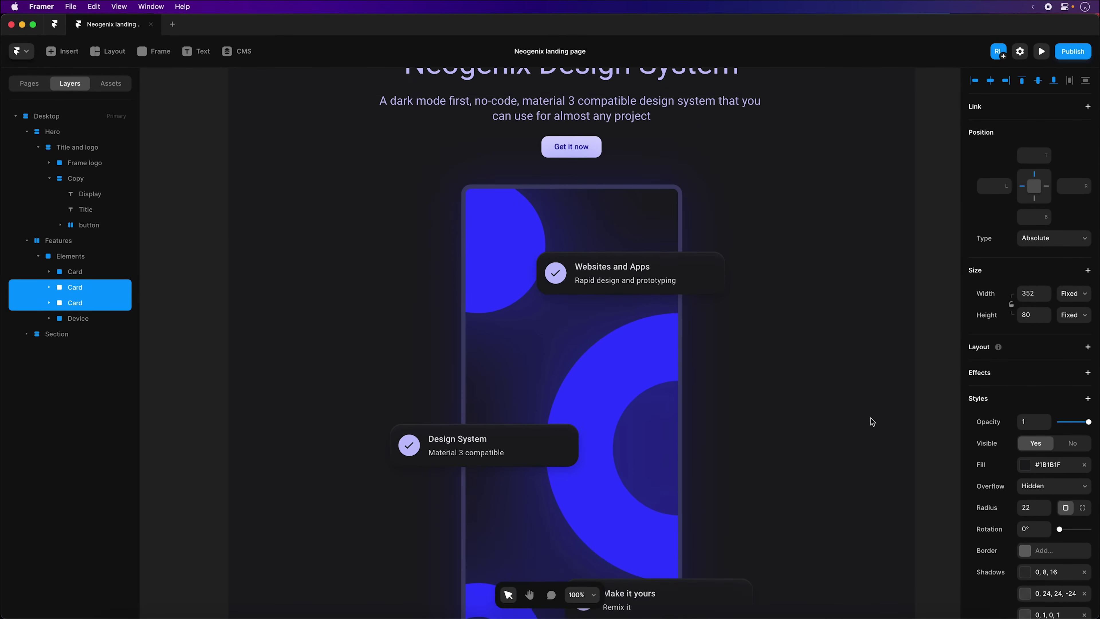
pyautogui.scroll(-2, 870, 416)
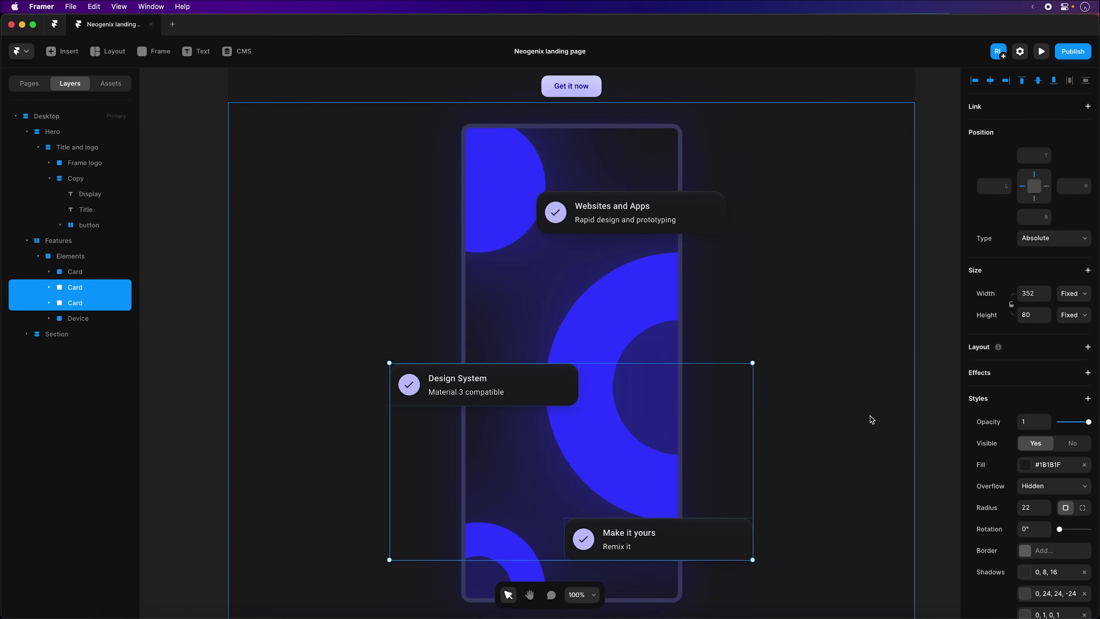
pyautogui.scroll(-2, 870, 416)
pyautogui.scroll(-8, 870, 416)
pyautogui.scroll(-5, 869, 414)
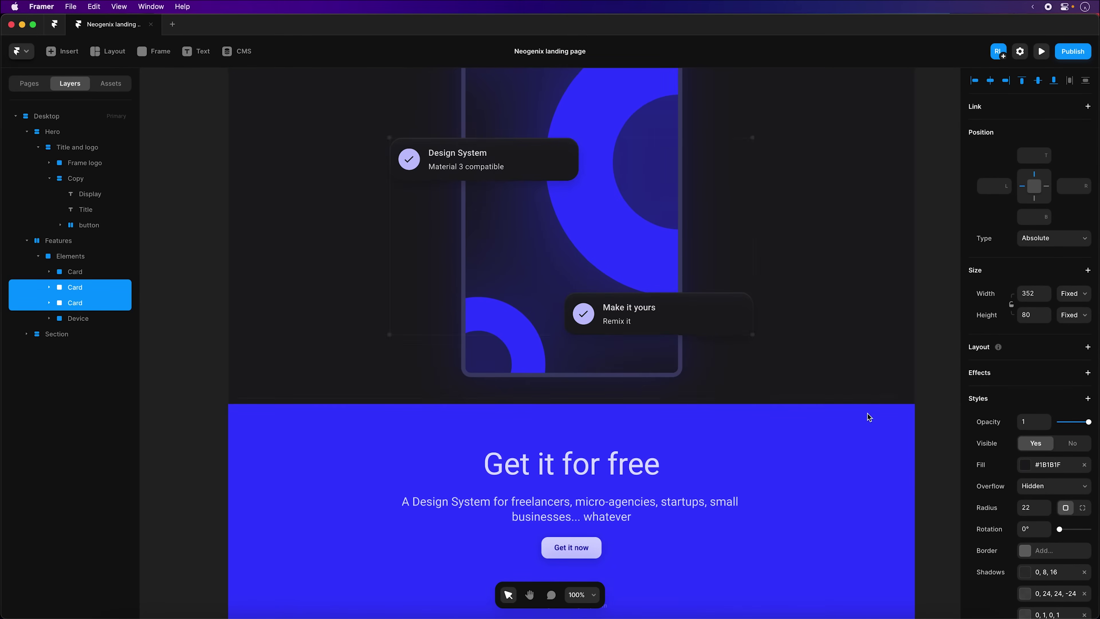
pyautogui.scroll(-3, 867, 414)
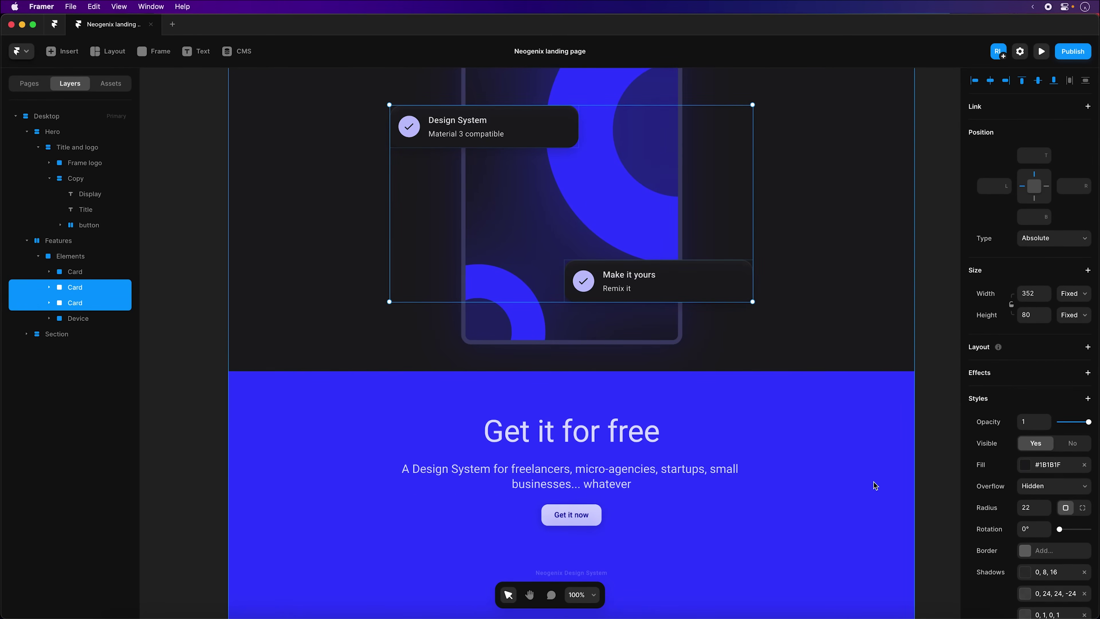
pyautogui.press('super+minus')
pyautogui.scroll(5, 791, 432)
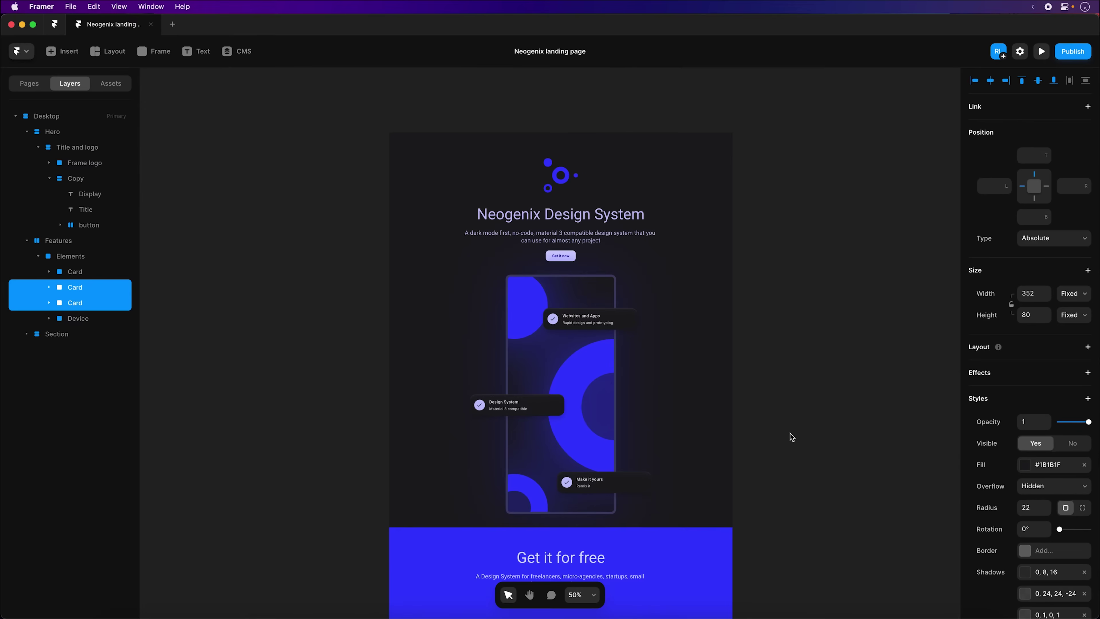
# Step: Add a Tablet breakpoint beside Desktop and rename it to 744
pyautogui.click(638, 121)
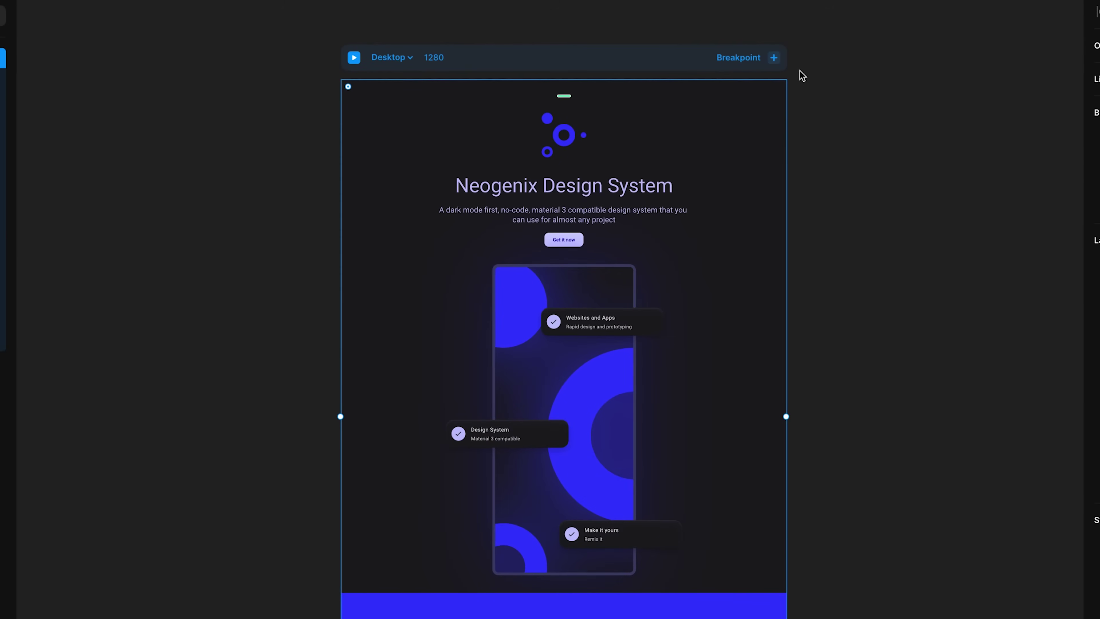
pyautogui.click(722, 115)
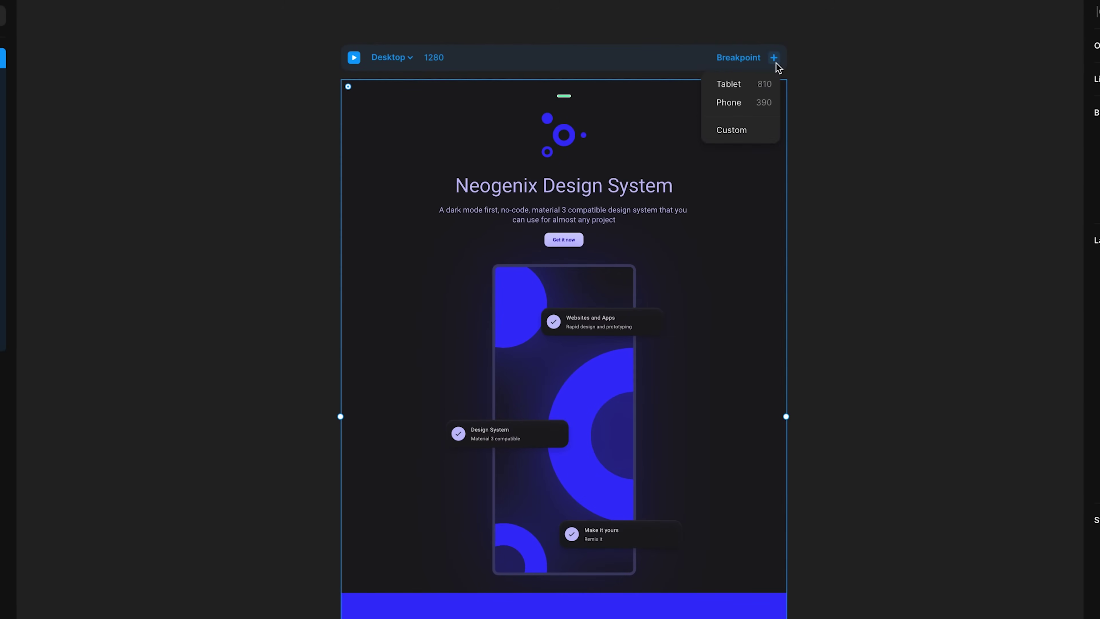
pyautogui.click(743, 89)
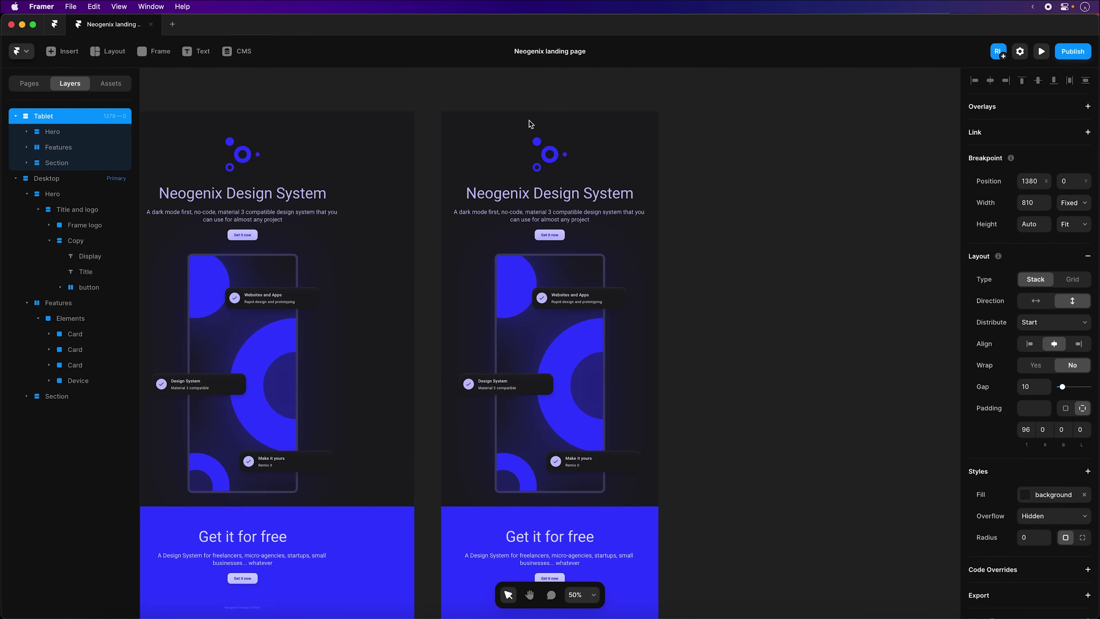
pyautogui.click(476, 97)
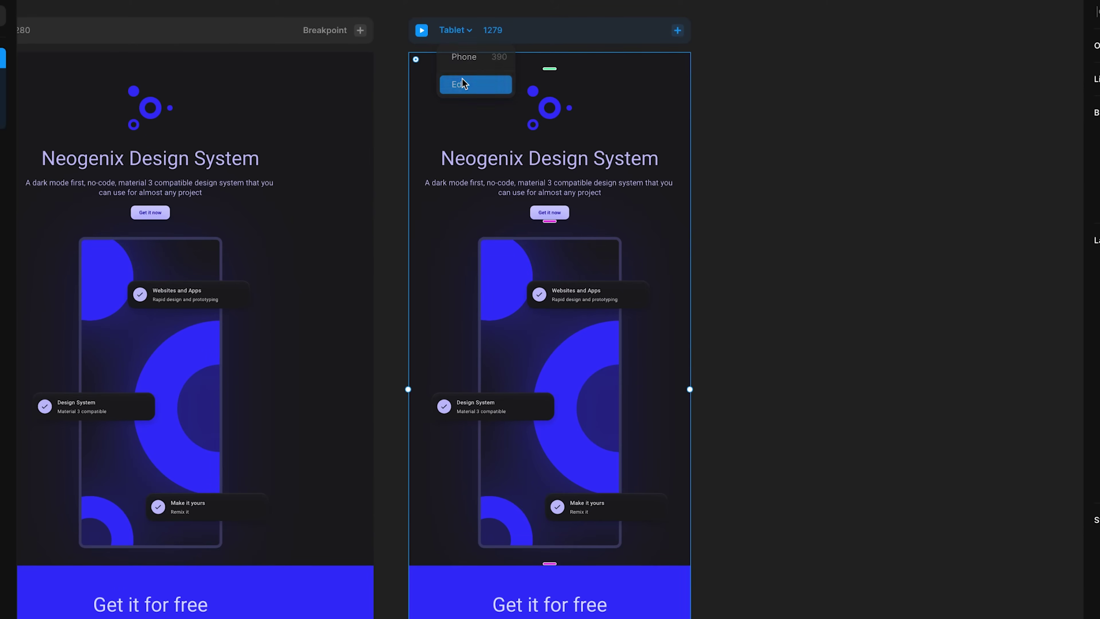
pyautogui.click(463, 83)
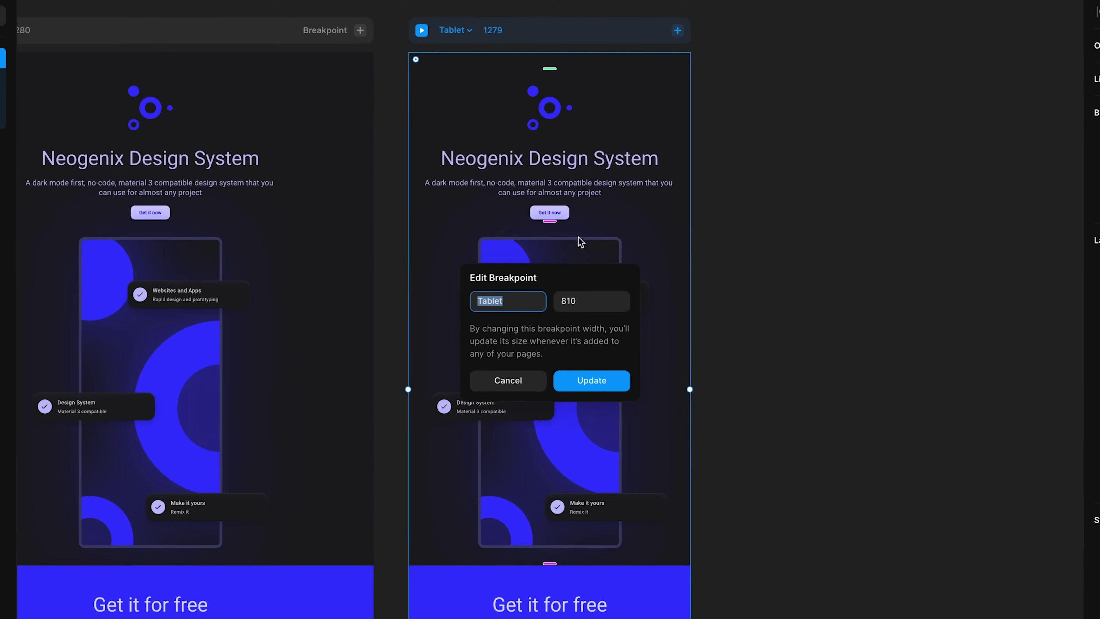
pyautogui.write('744')
pyautogui.click(605, 386)
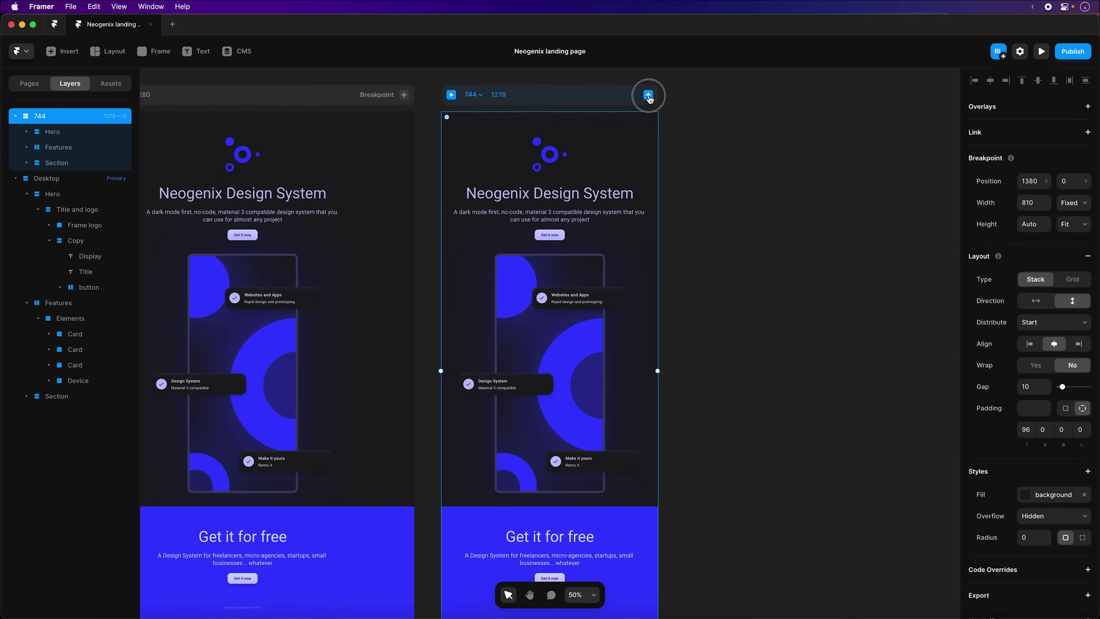
# Step: Add a 390-wide Phone breakpoint
pyautogui.click(649, 96)
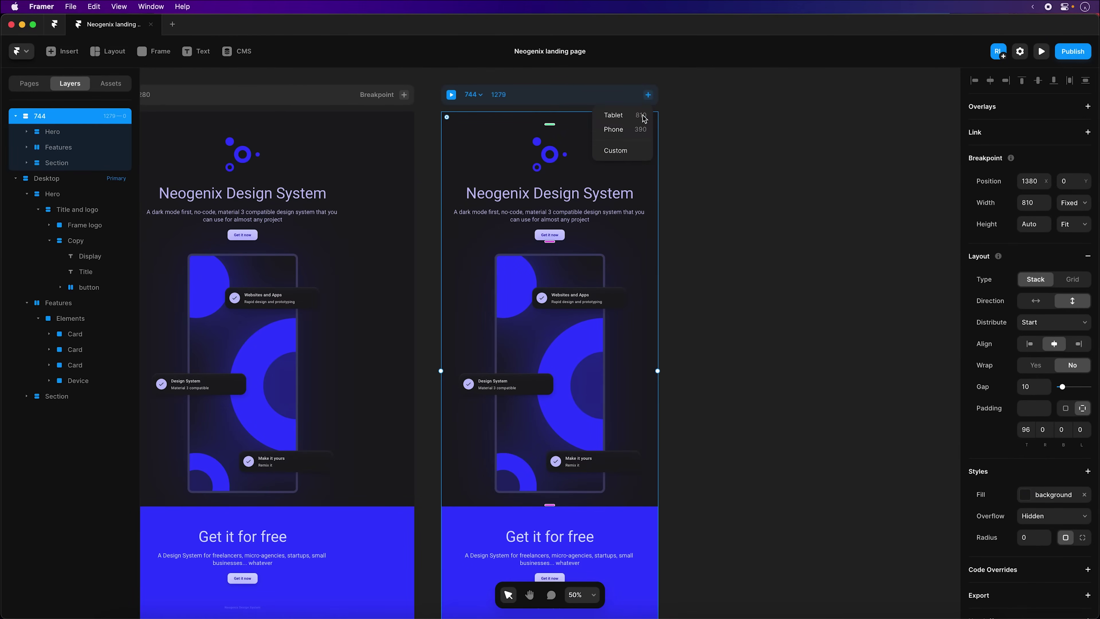
pyautogui.click(635, 131)
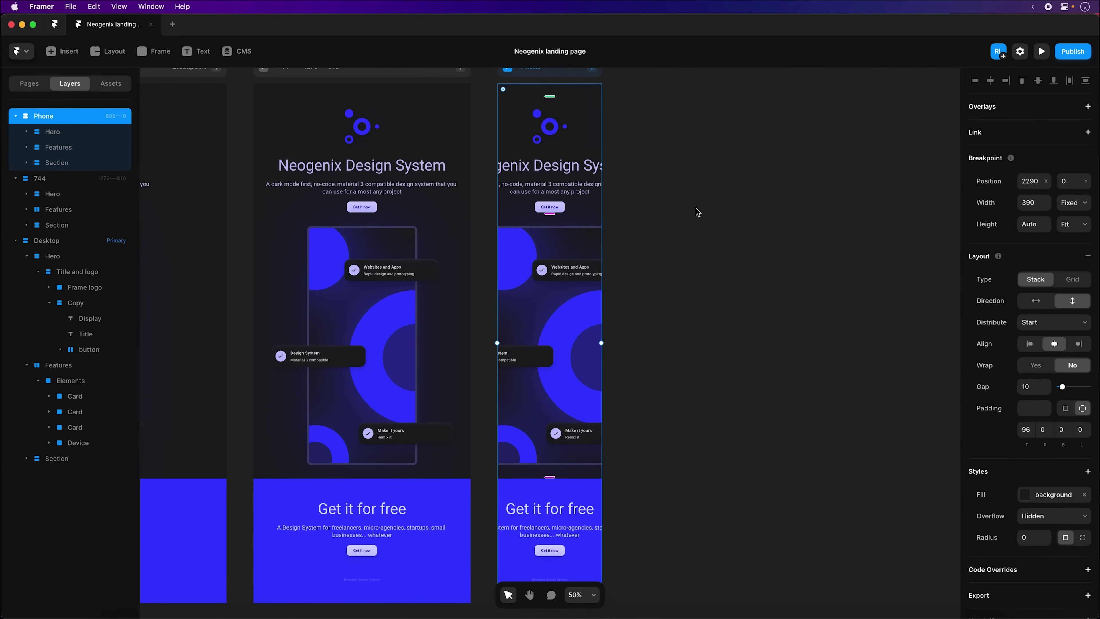
pyautogui.click(719, 231)
pyautogui.scroll(2, 720, 219)
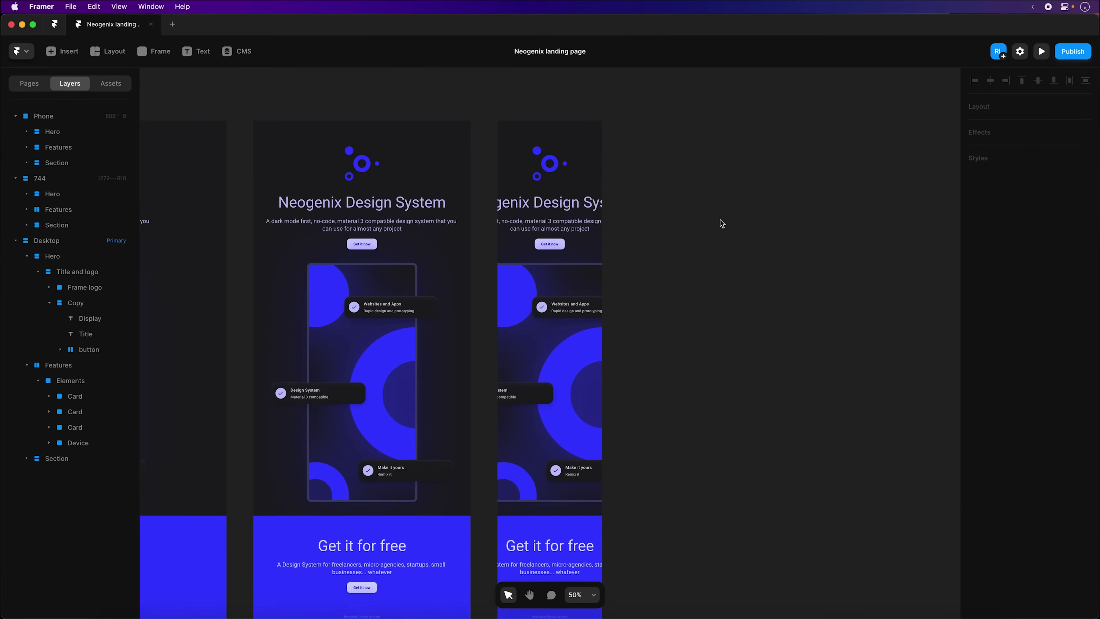
pyautogui.hscroll(-3, 719, 212)
pyautogui.hscroll(-3, 719, 203)
pyautogui.hscroll(-3, 720, 203)
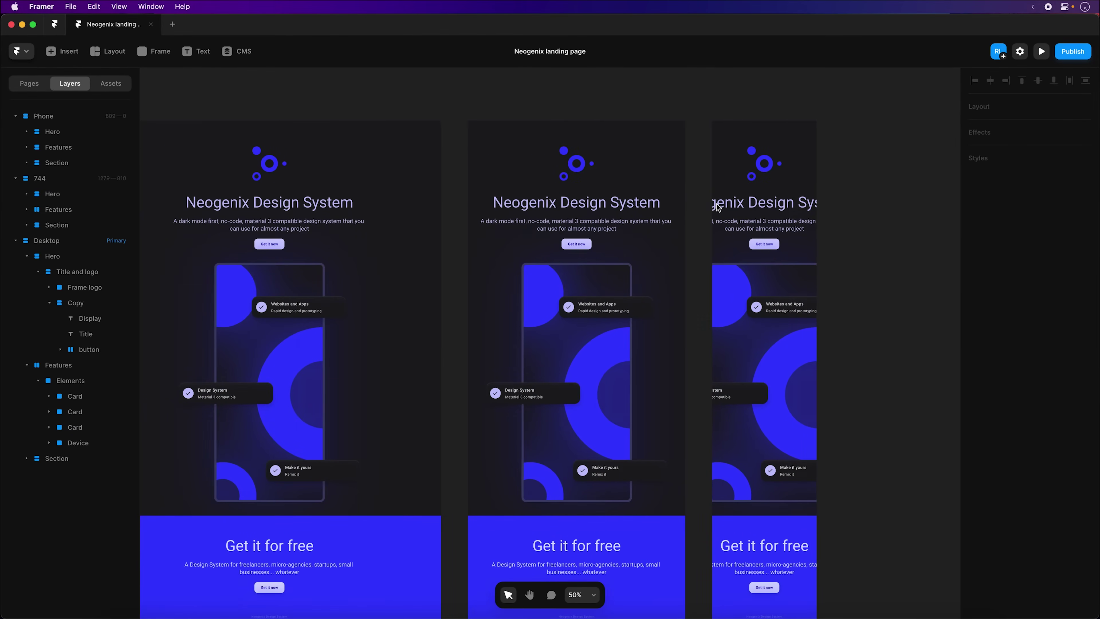
pyautogui.hscroll(-3, 606, 217)
pyautogui.hscroll(-2, 449, 234)
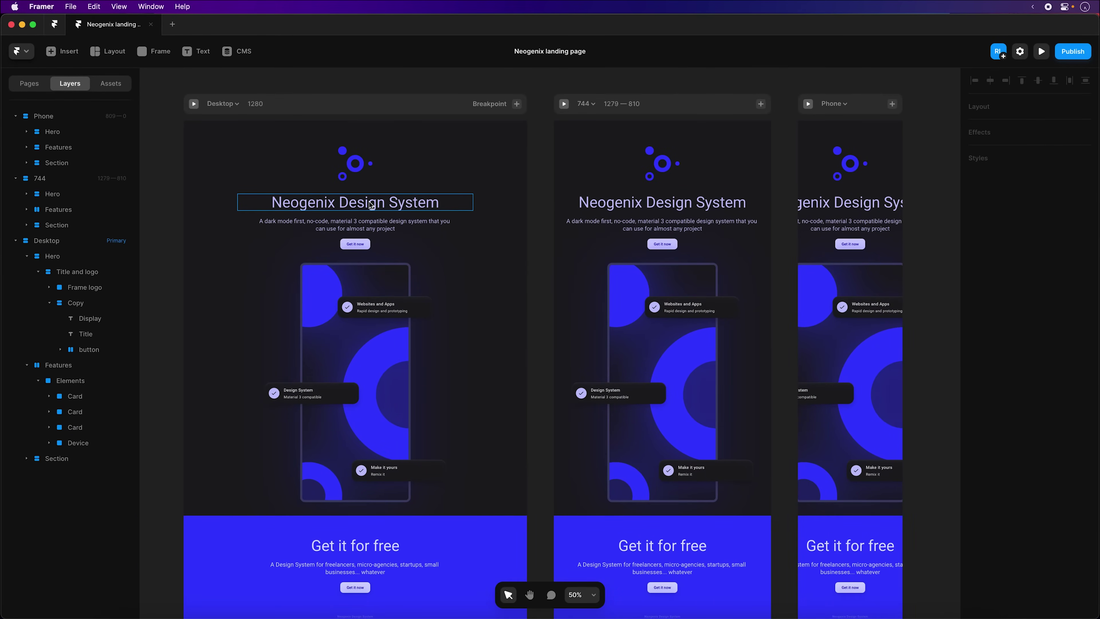
# Step: In the 744 frame, set the hero heading width to 700 and narrow the subtitle to 640
pyautogui.click(593, 205)
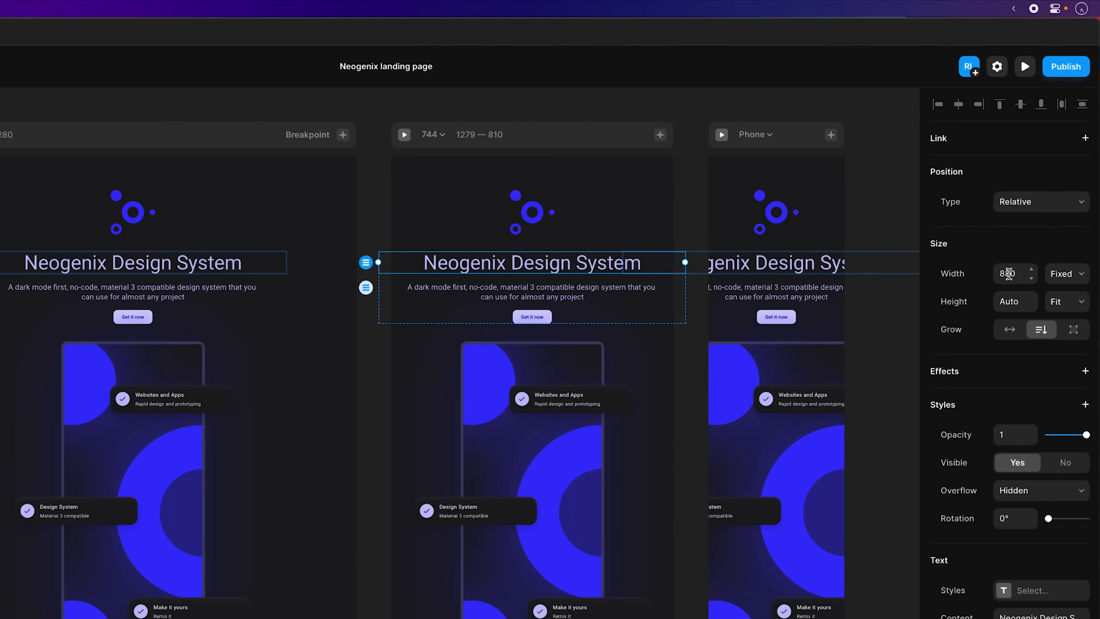
pyautogui.click(1027, 210)
pyautogui.doubleClick(1018, 272)
pyautogui.write('700')
pyautogui.press('Return')
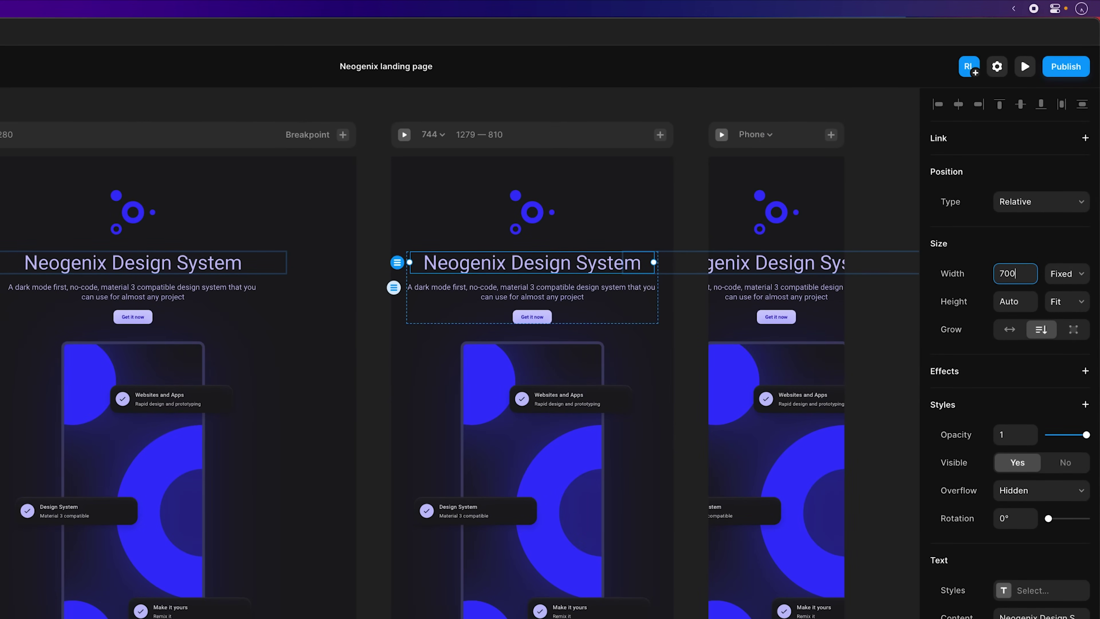
pyautogui.click(713, 224)
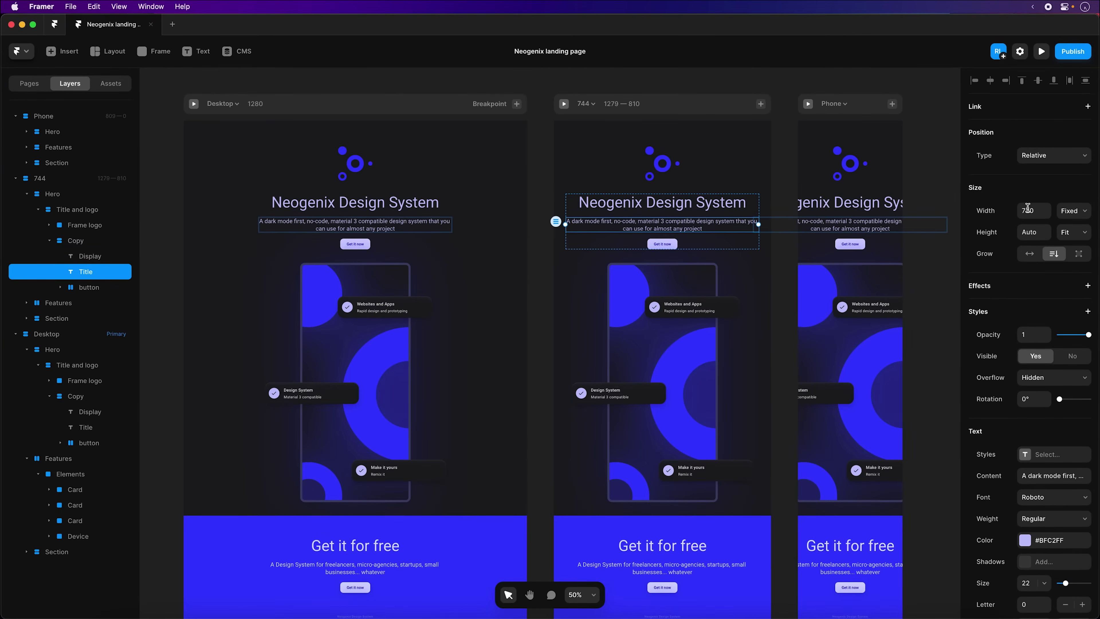
pyautogui.click(1029, 210)
pyautogui.write('70')
pyautogui.press('Return')
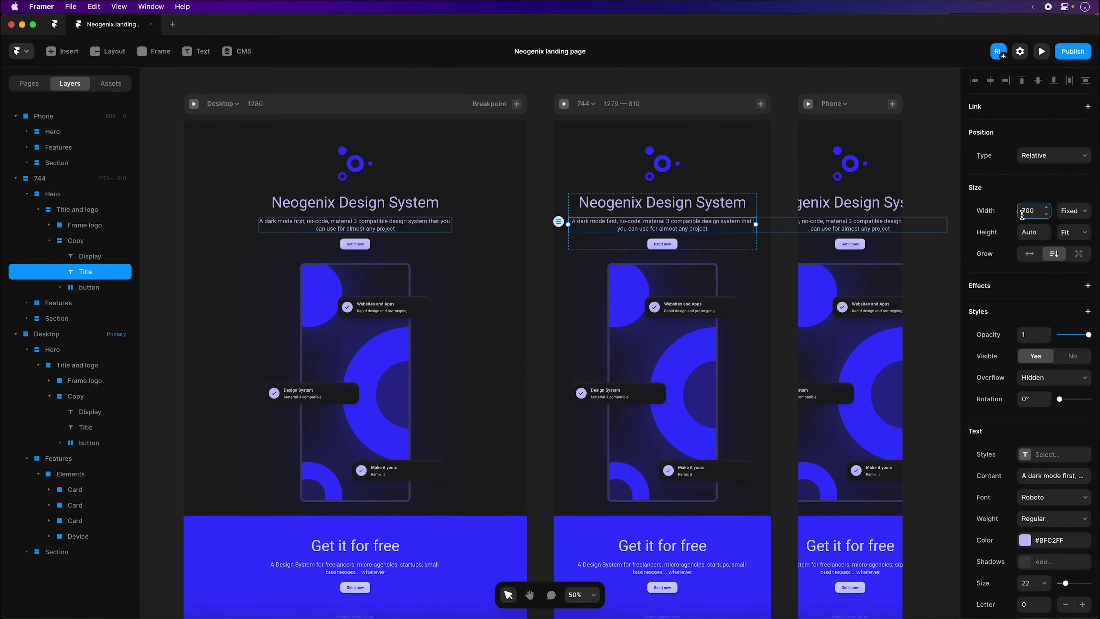
pyautogui.hotkey('shift', 'Down')
pyautogui.hotkey('shift', 'Down')
pyautogui.hotkey('shift', 'Down')
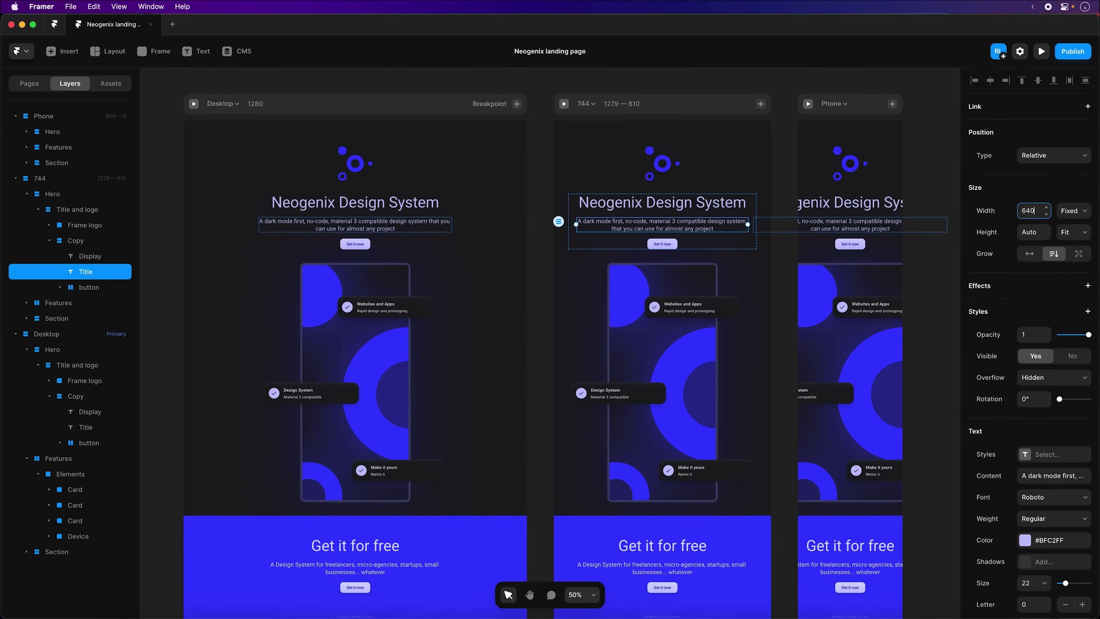
# Step: Set the Get it for free heading to 700 wide and its description to 640
pyautogui.scroll(-2, 727, 364)
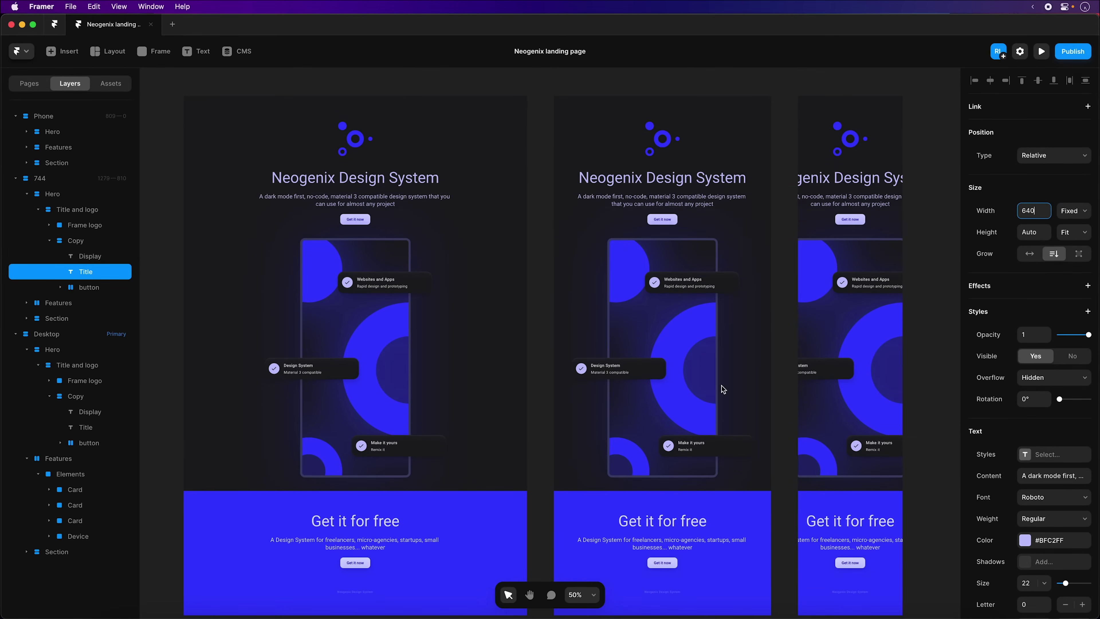
pyautogui.click(683, 526)
pyautogui.write('700')
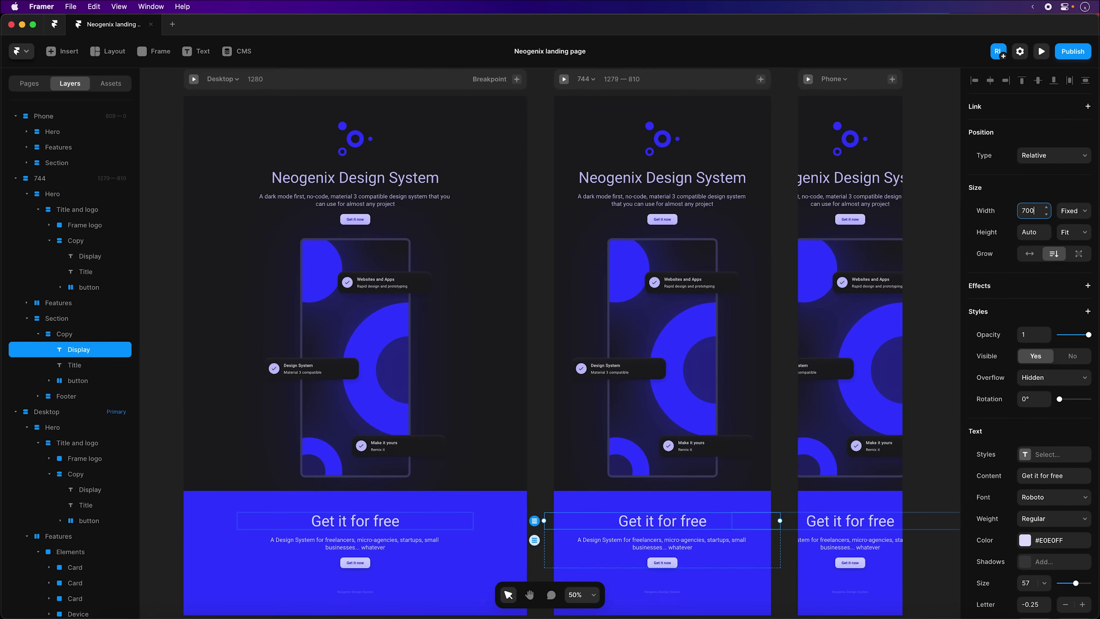
pyautogui.press('Return')
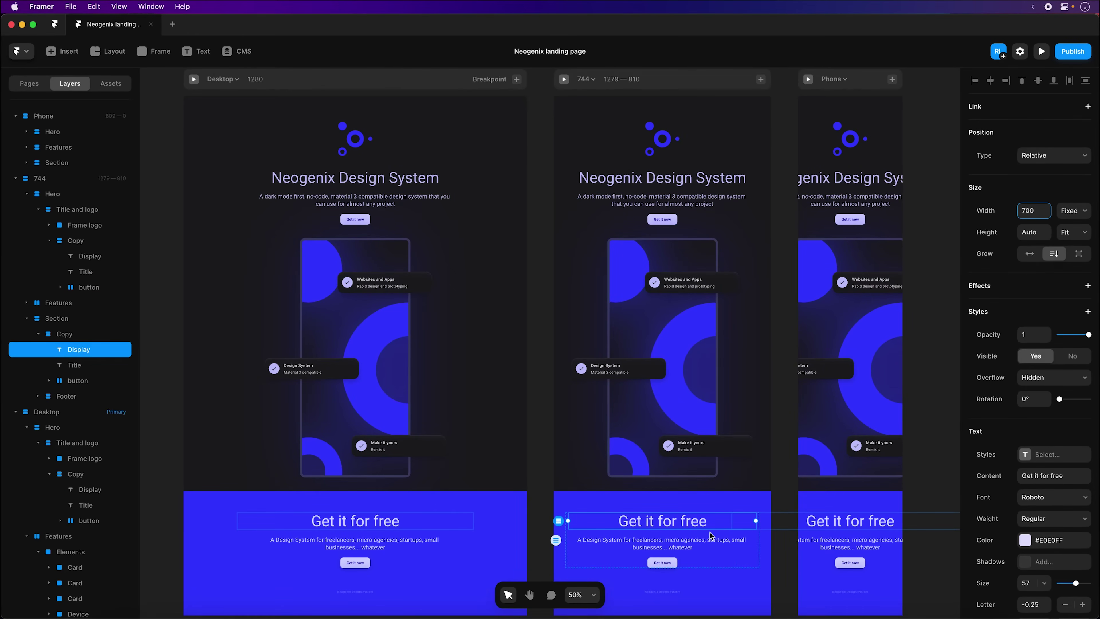
pyautogui.click(703, 544)
pyautogui.click(1031, 213)
pyautogui.write('640')
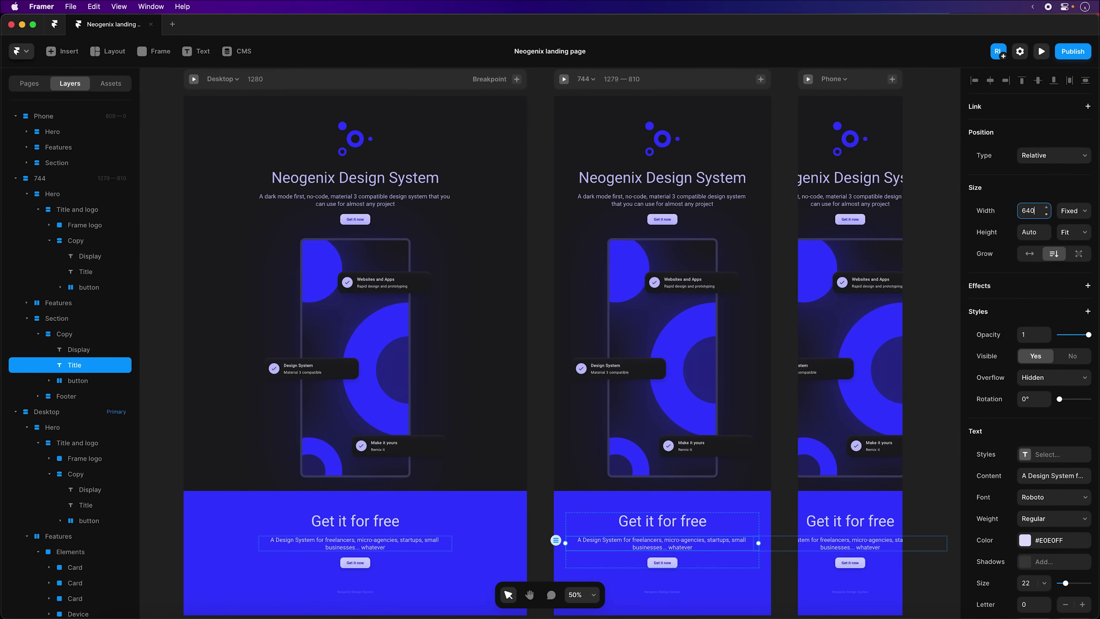
pyautogui.press('Return')
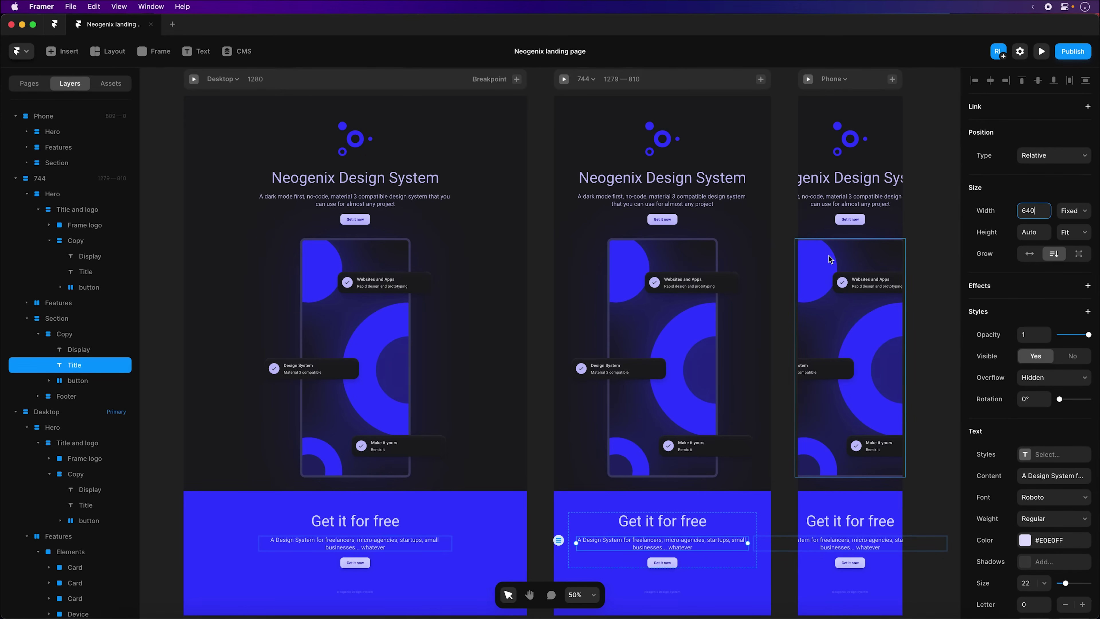
pyautogui.hscroll(2, 774, 246)
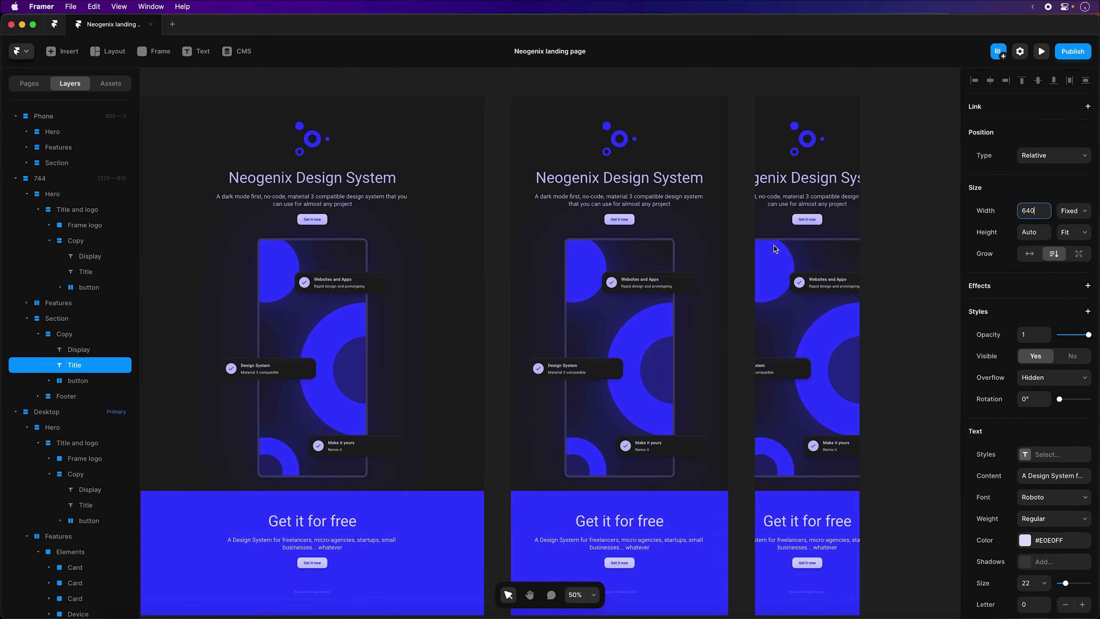
# Step: Set the Phone frame's hero heading and subtitle widths to 320
pyautogui.hscroll(4, 773, 245)
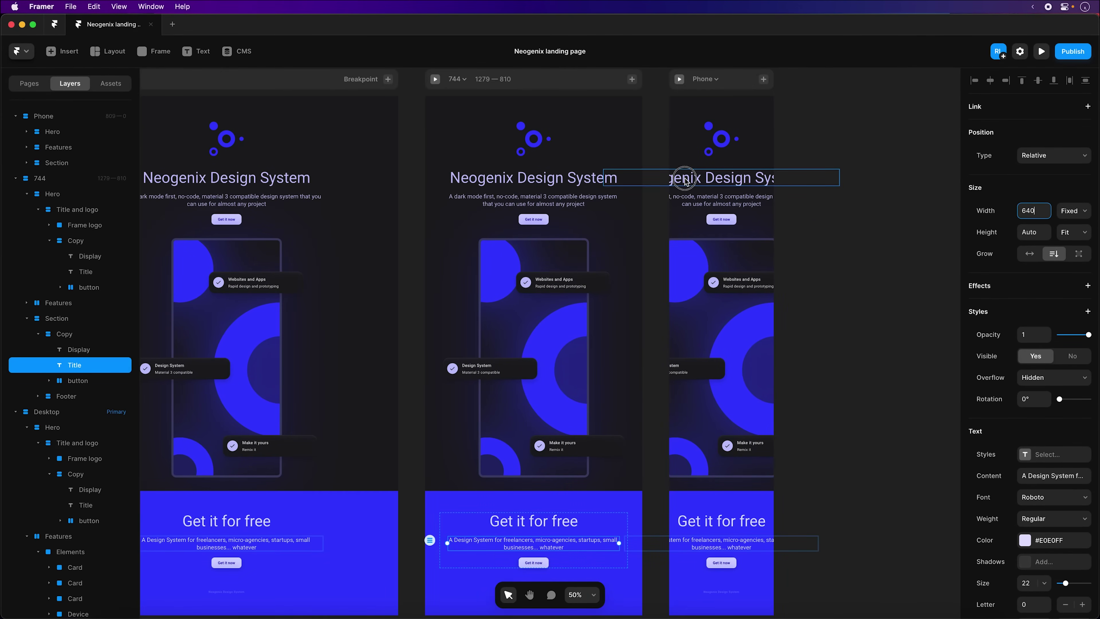
pyautogui.click(684, 181)
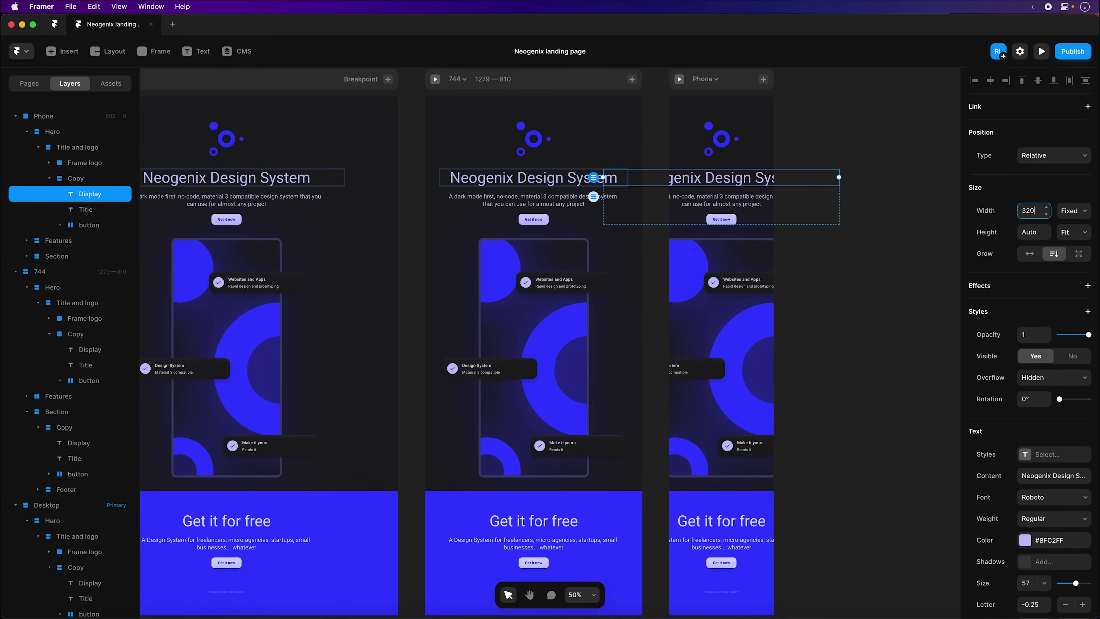
pyautogui.press('Return')
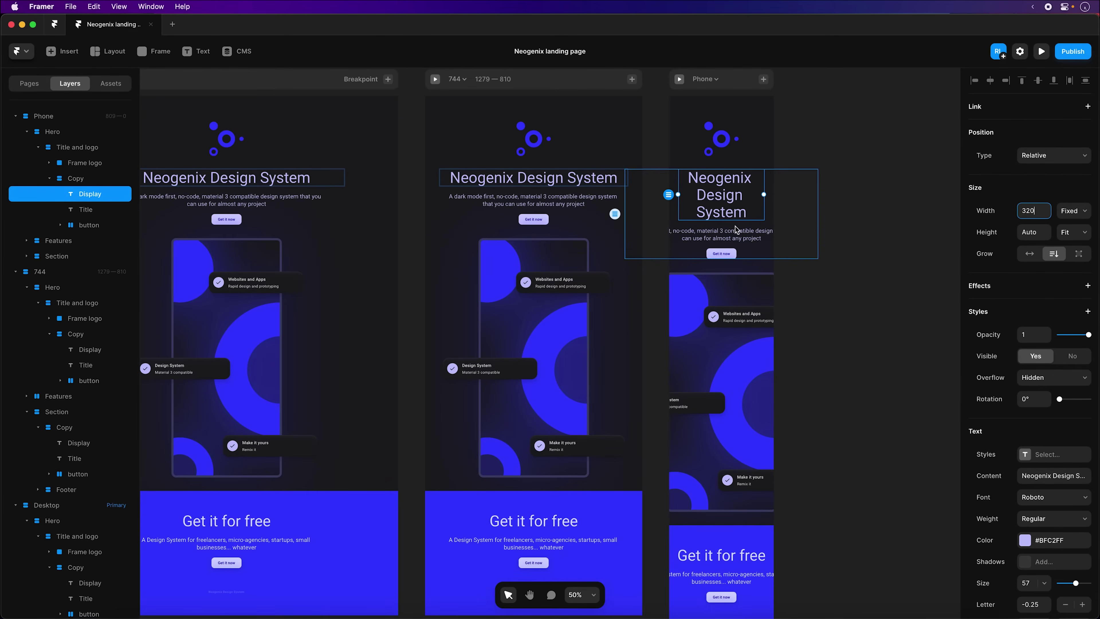
pyautogui.click(735, 231)
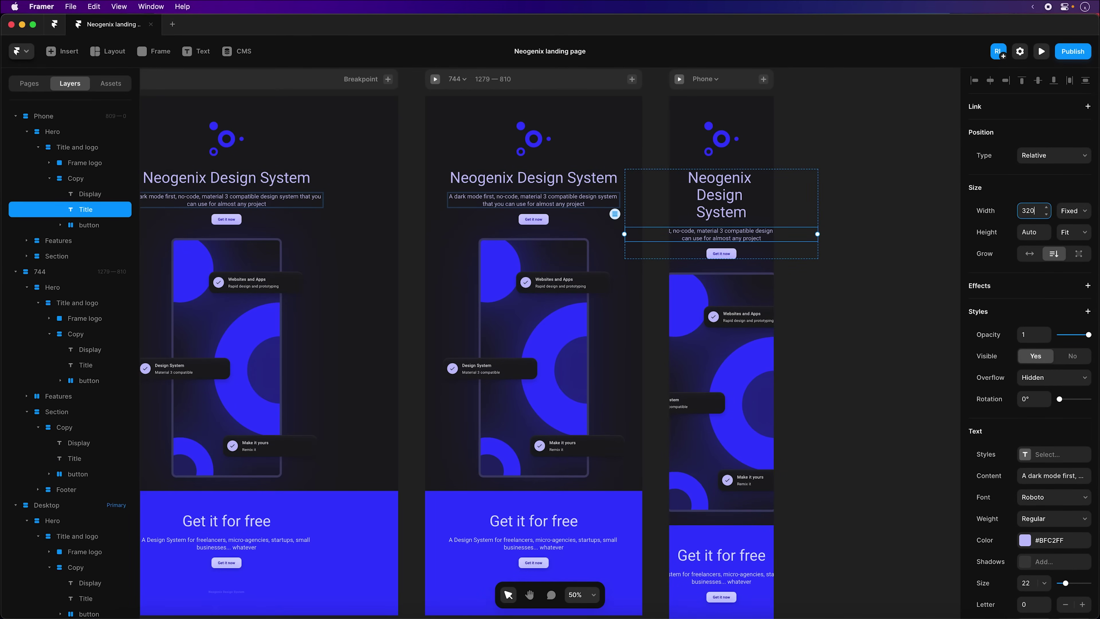
pyautogui.press('Return')
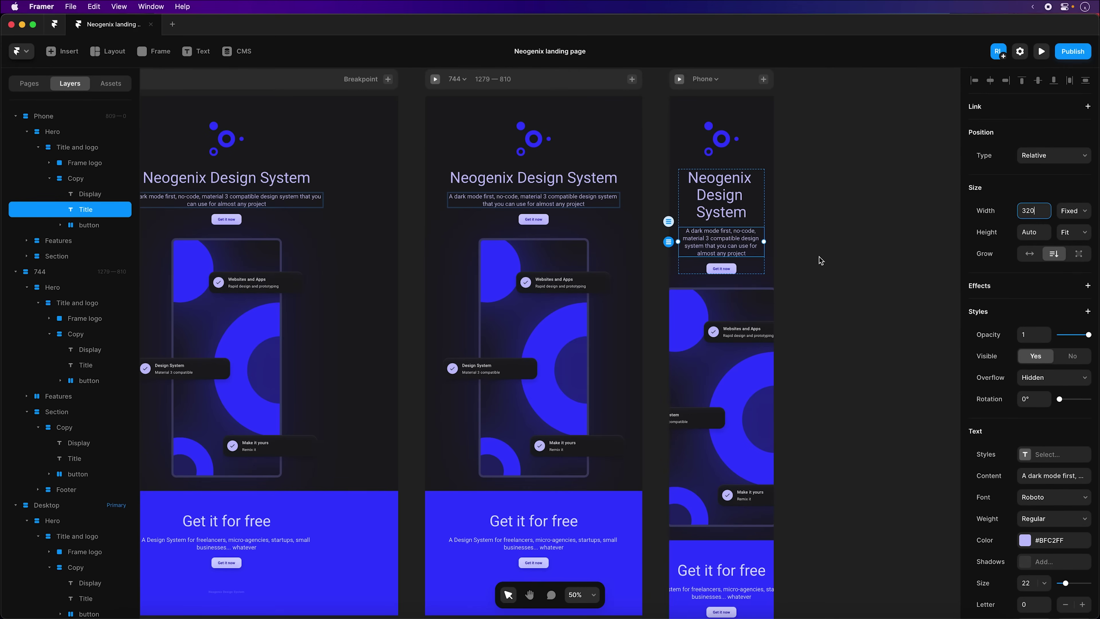
# Step: Set the Get it for free heading and its paragraph to 320 wide
pyautogui.scroll(-5, 791, 366)
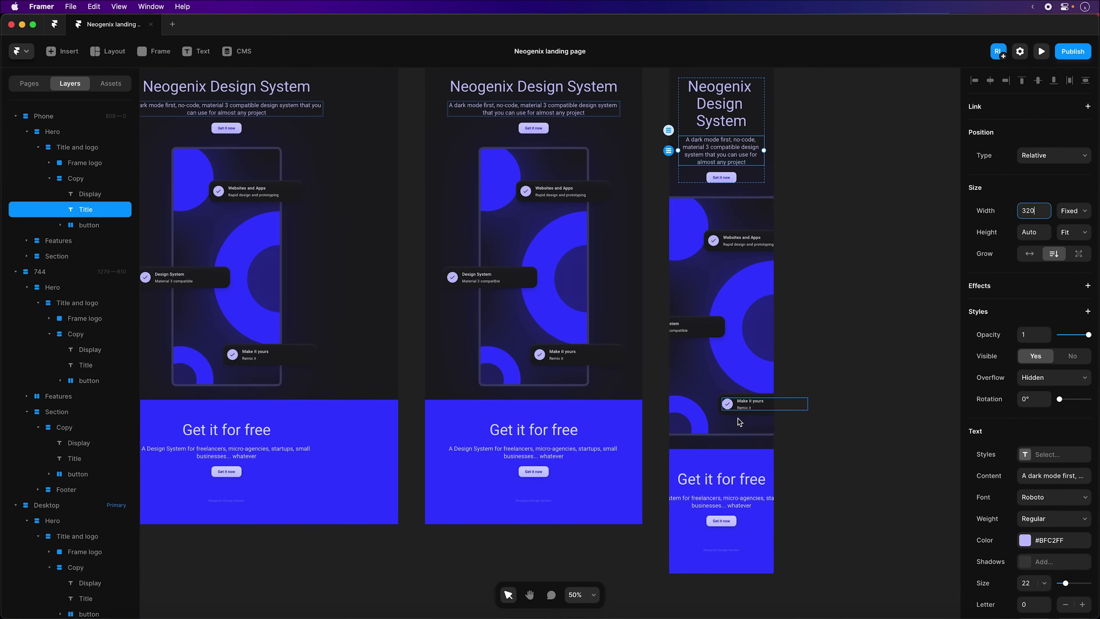
pyautogui.click(732, 481)
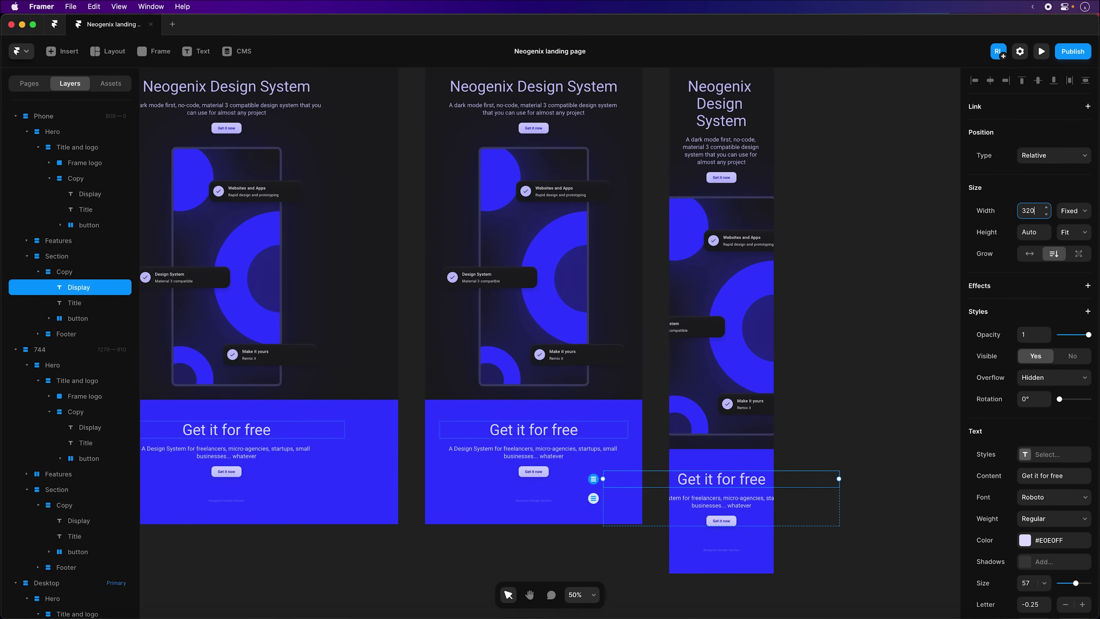
pyautogui.press('Return')
pyautogui.click(744, 518)
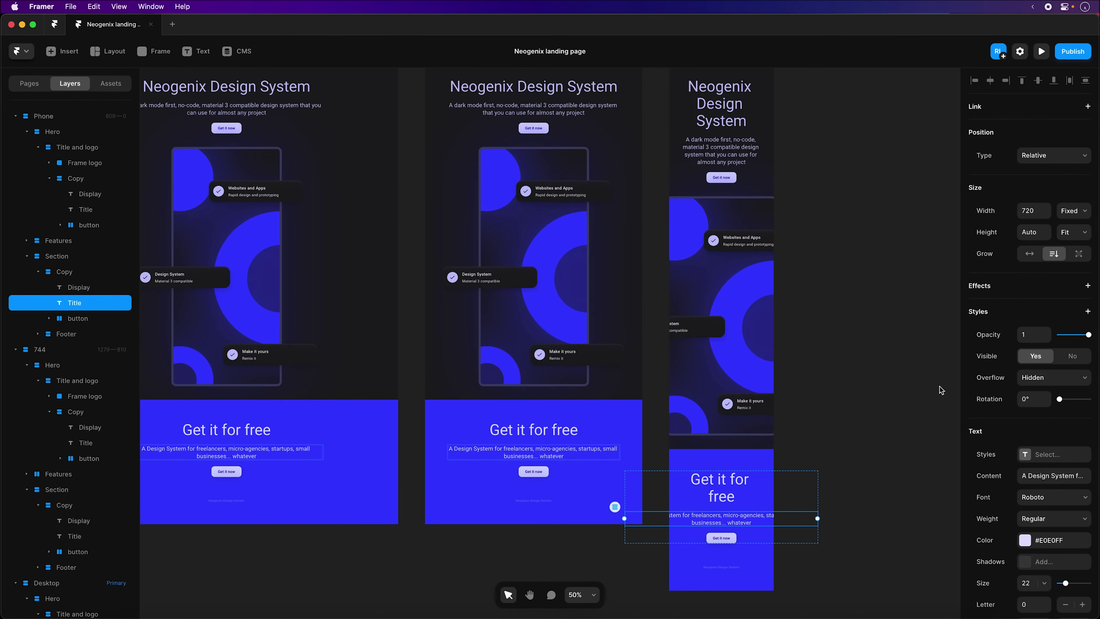
pyautogui.click(1033, 214)
pyautogui.write('320')
pyautogui.press('Return')
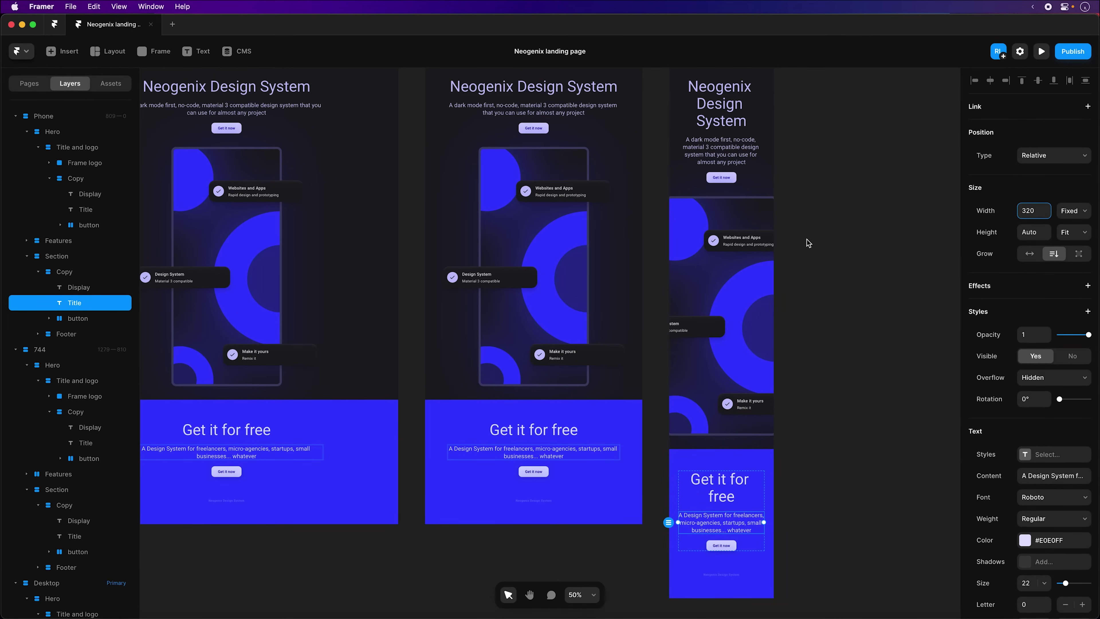
pyautogui.hscroll(-3, 590, 224)
pyautogui.hscroll(-2, 591, 225)
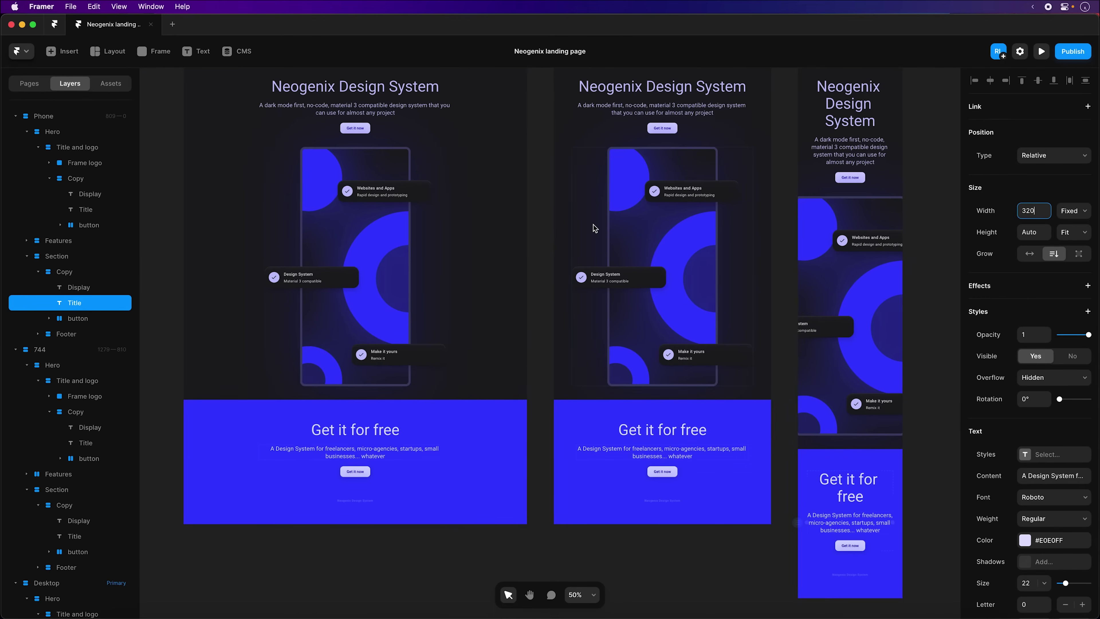
pyautogui.hscroll(-3, 593, 224)
pyautogui.scroll(5, 593, 225)
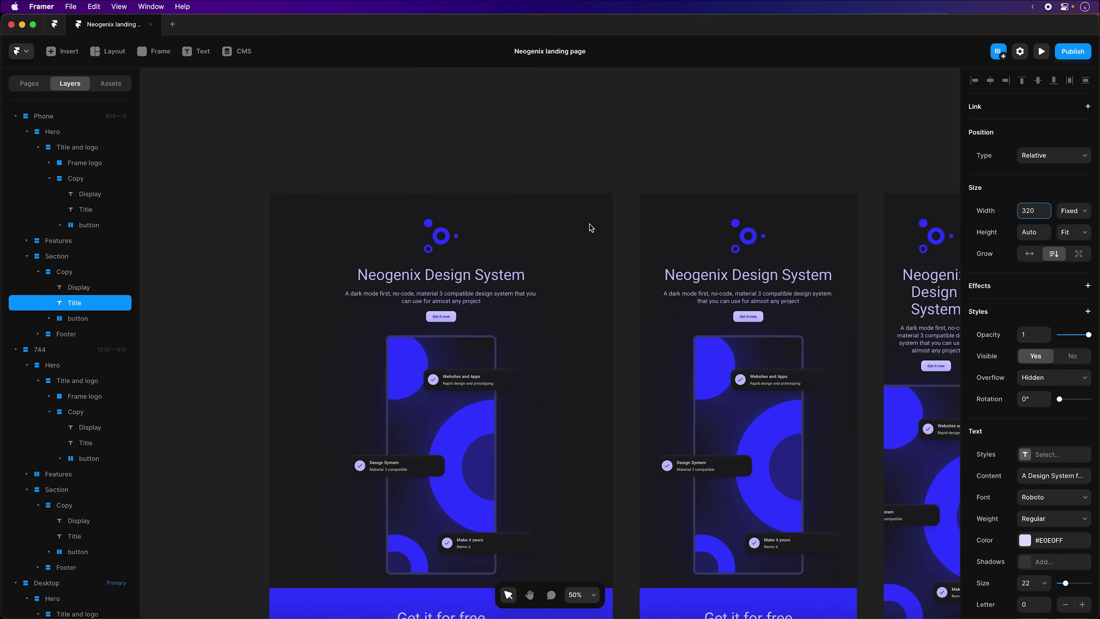
pyautogui.click(491, 176)
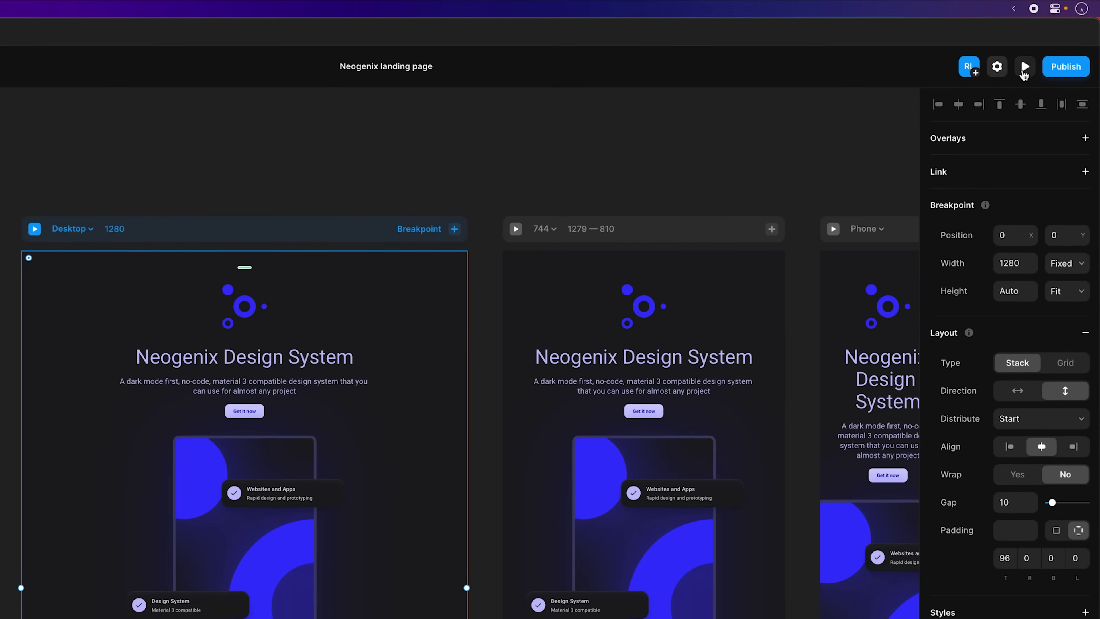
pyautogui.click(1042, 51)
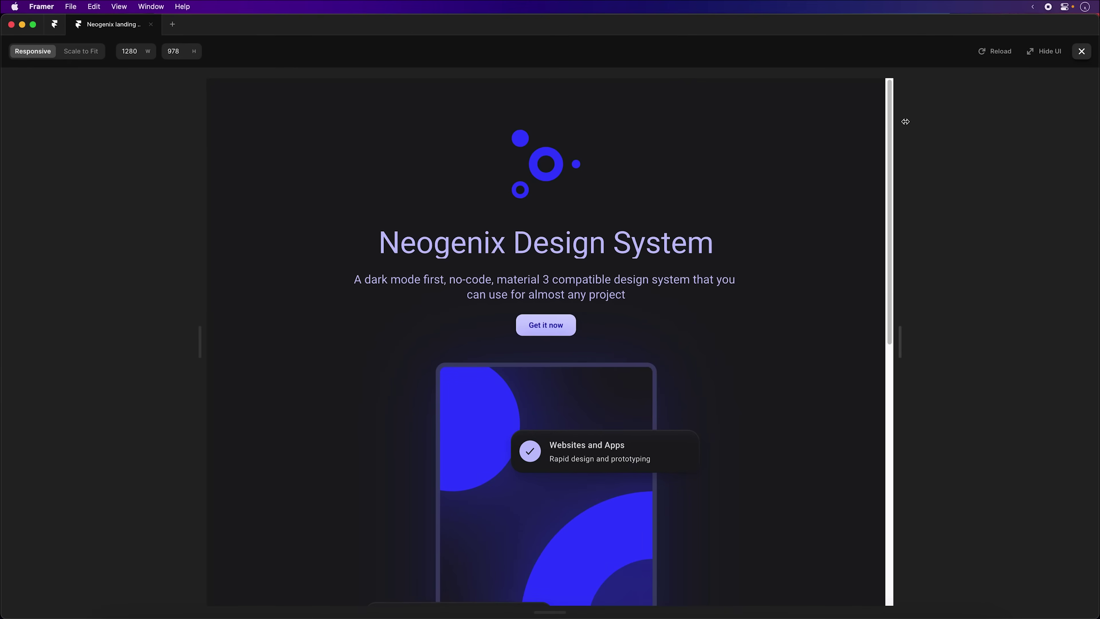
pyautogui.scroll(-3, 879, 269)
pyautogui.scroll(-5, 877, 266)
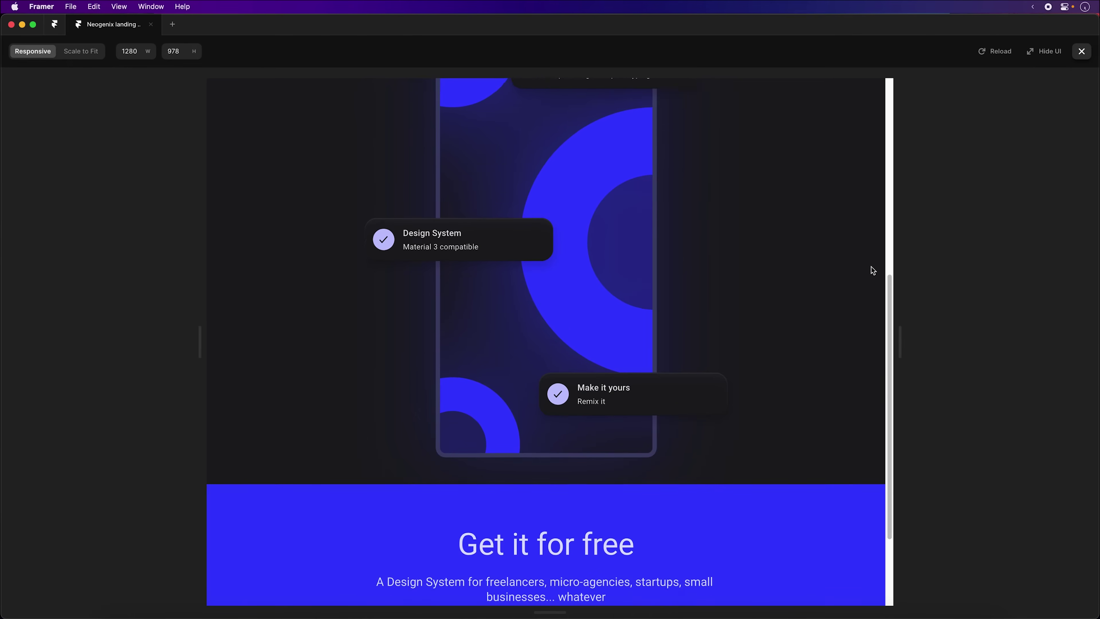
pyautogui.scroll(-3, 872, 266)
pyautogui.scroll(2, 864, 260)
pyautogui.scroll(2, 865, 265)
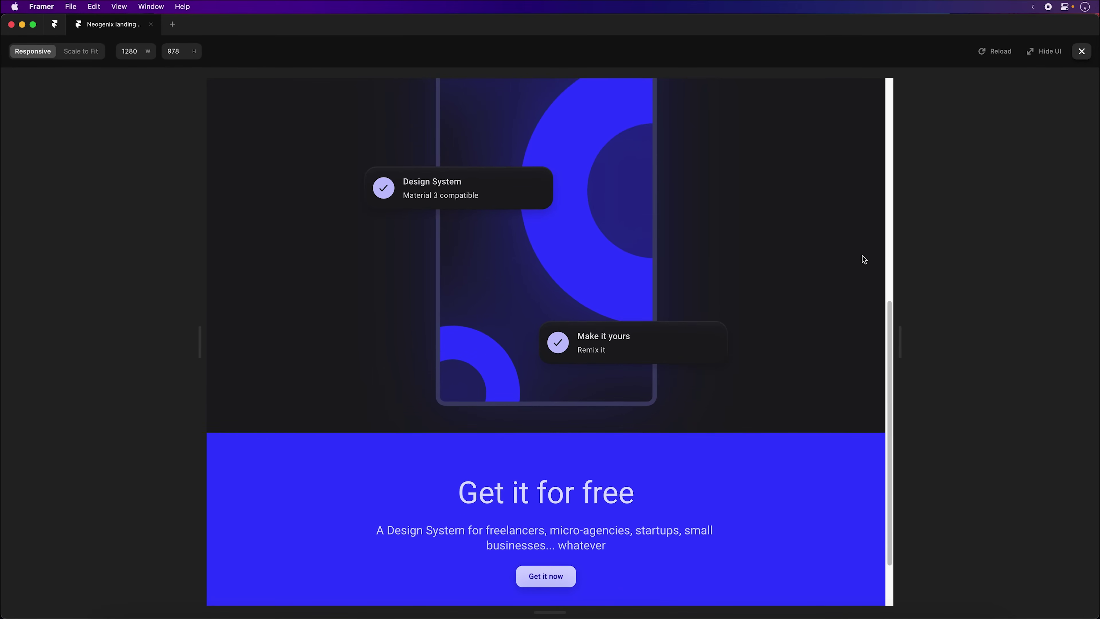
pyautogui.scroll(5, 862, 255)
pyautogui.scroll(2, 860, 254)
pyautogui.scroll(5, 861, 257)
pyautogui.moveTo(903, 325)
pyautogui.mouseDown()
pyautogui.moveTo(754, 344)
pyautogui.moveTo(782, 352)
pyautogui.mouseUp()
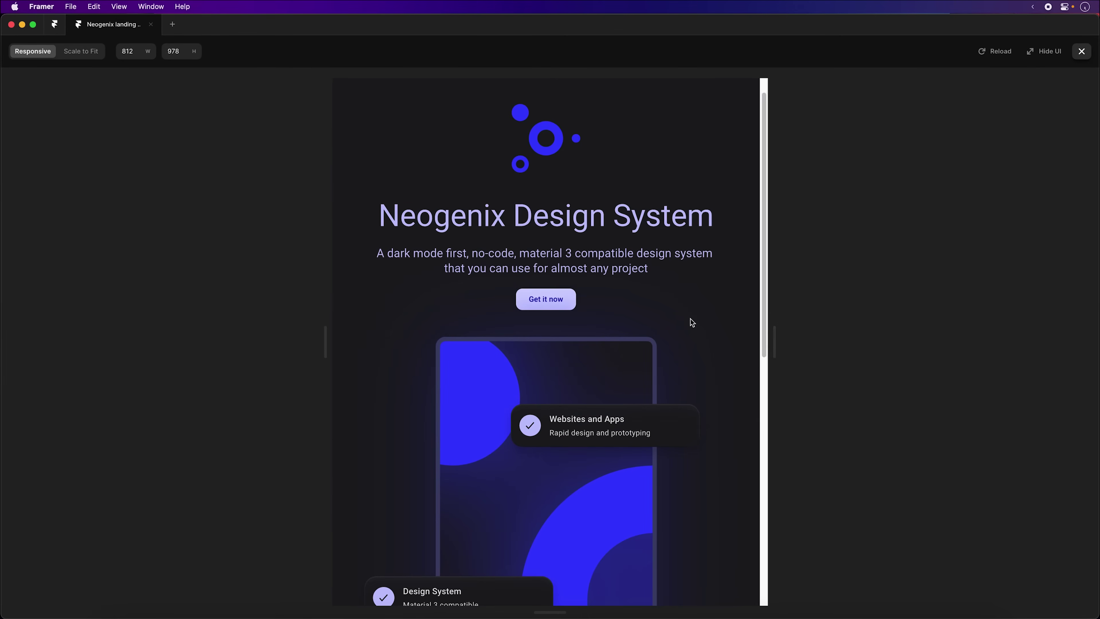
pyautogui.scroll(-3, 692, 322)
pyautogui.scroll(-10, 690, 320)
pyautogui.scroll(-4, 691, 320)
pyautogui.scroll(15, 690, 320)
pyautogui.moveTo(772, 341); pyautogui.dragTo(754, 344)
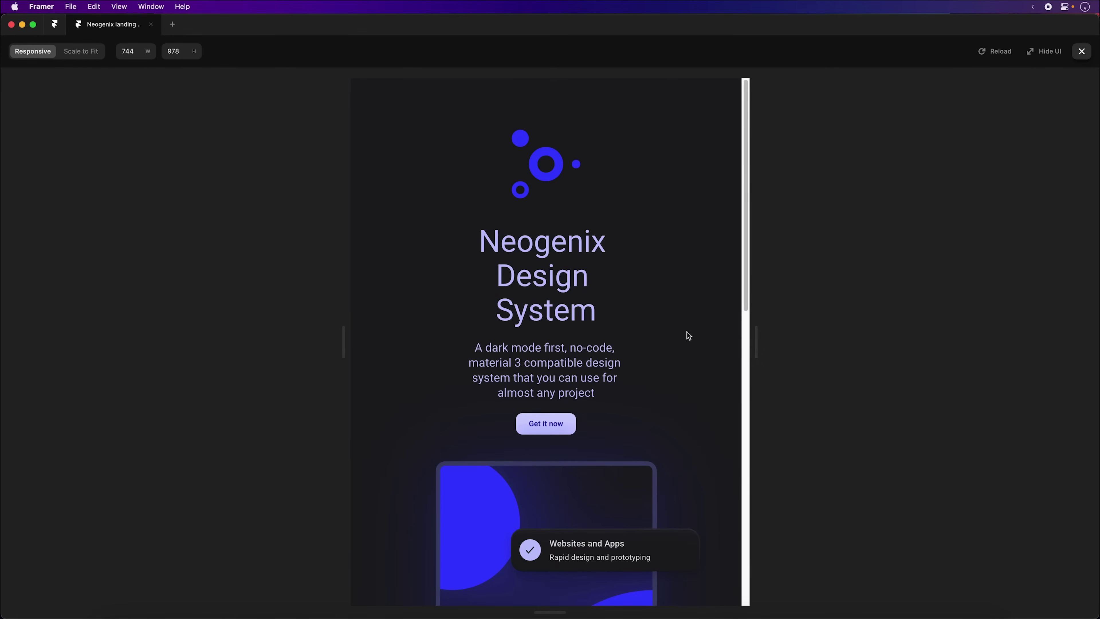
pyautogui.scroll(-2, 689, 330)
pyautogui.scroll(-1, 689, 330)
pyautogui.scroll(-3, 692, 324)
pyautogui.scroll(-5, 693, 323)
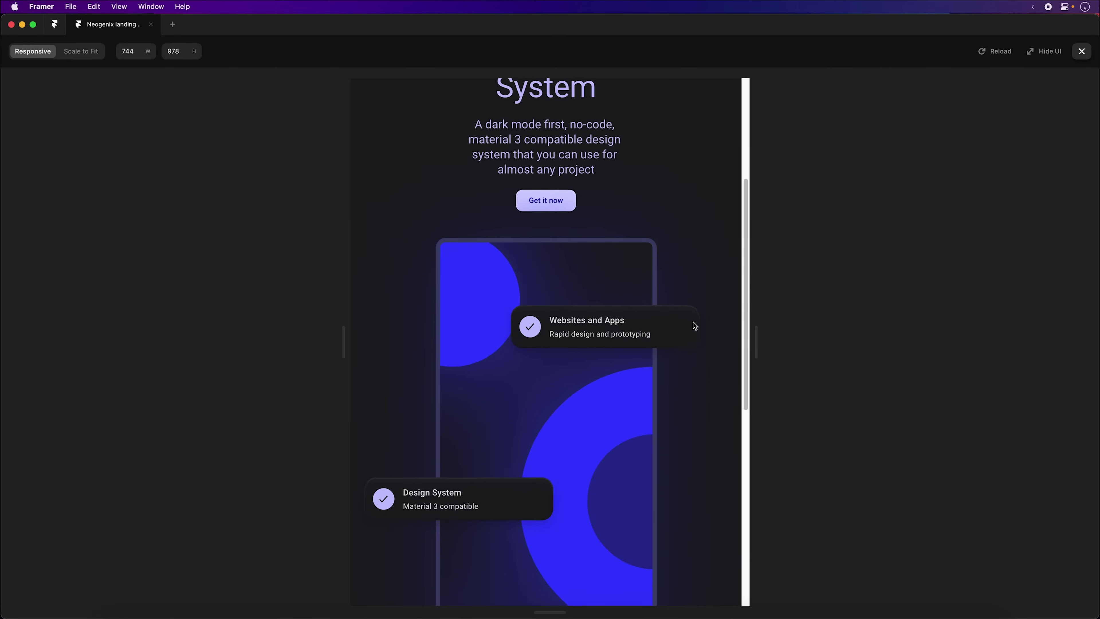
pyautogui.scroll(-5, 693, 321)
pyautogui.scroll(-10, 692, 321)
pyautogui.scroll(1, 692, 319)
pyautogui.scroll(10, 691, 323)
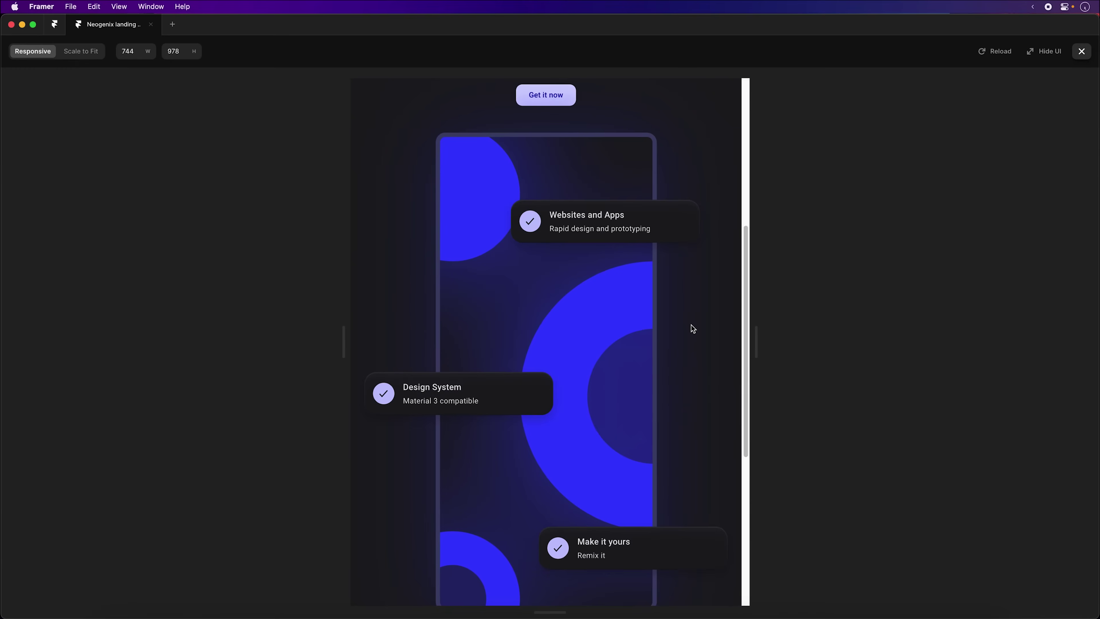
pyautogui.scroll(6, 693, 325)
pyautogui.moveTo(757, 342); pyautogui.dragTo(716, 348)
pyautogui.moveTo(710, 349); pyautogui.dragTo(629, 340)
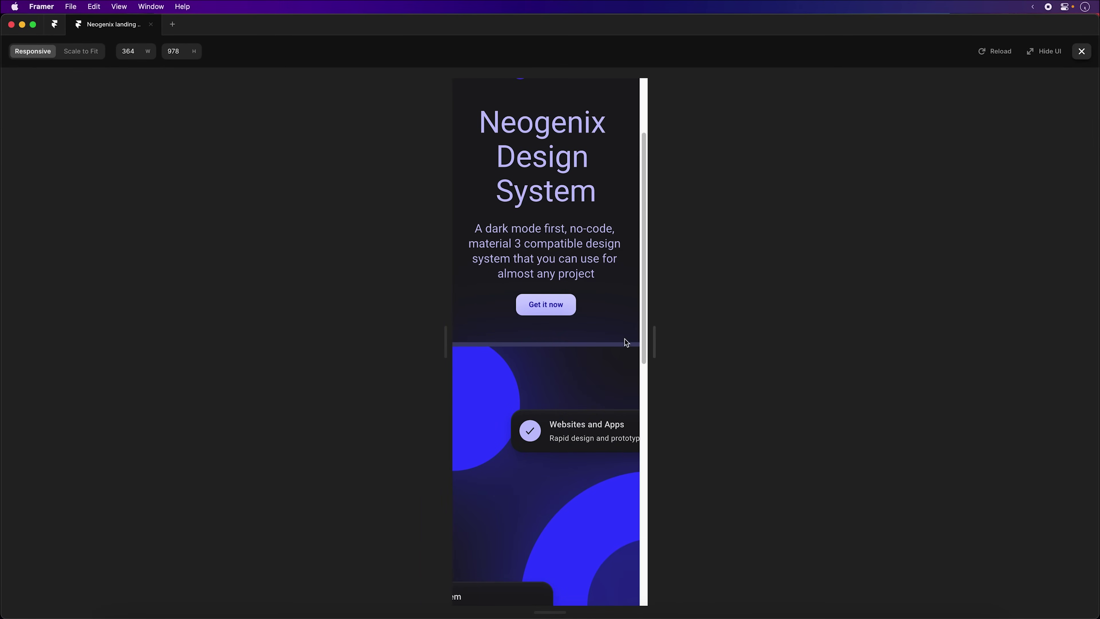
pyautogui.scroll(-2, 623, 335)
pyautogui.scroll(-3, 623, 334)
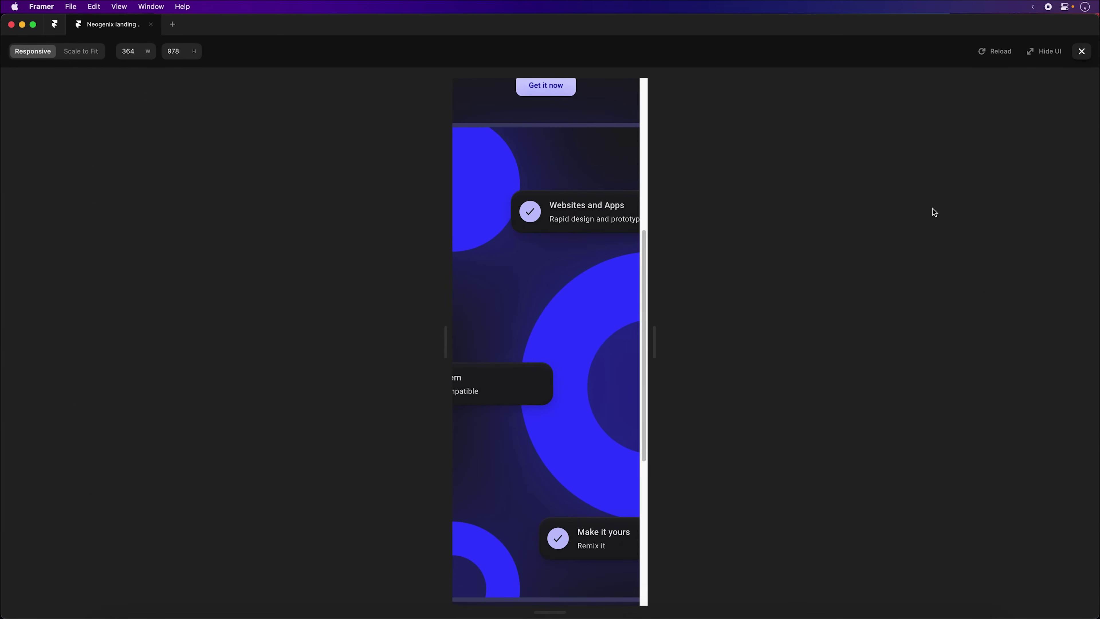
pyautogui.press('Escape')
pyautogui.hscroll(10, 776, 221)
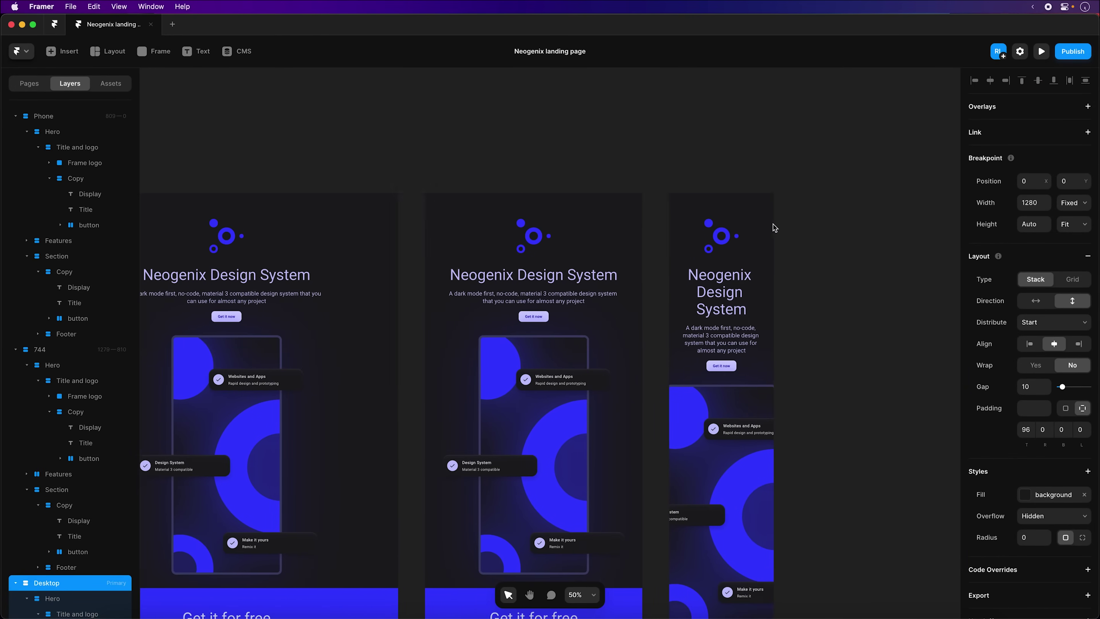
# Step: Shift the Device phone mockup to the right in the Phone layout
pyautogui.scroll(-3, 736, 302)
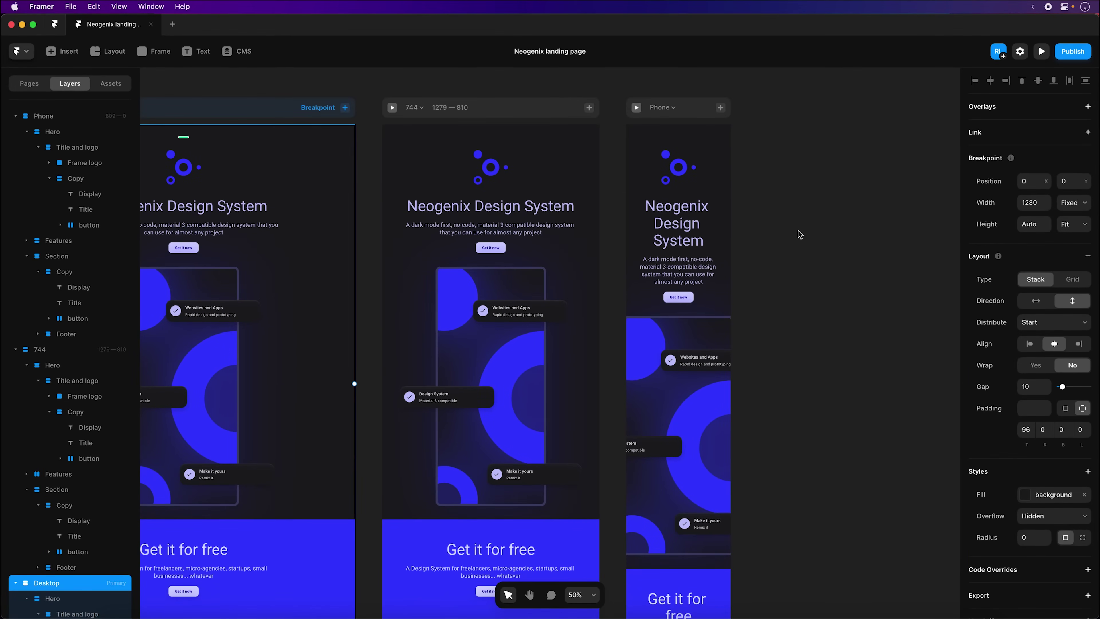
pyautogui.press('super+0')
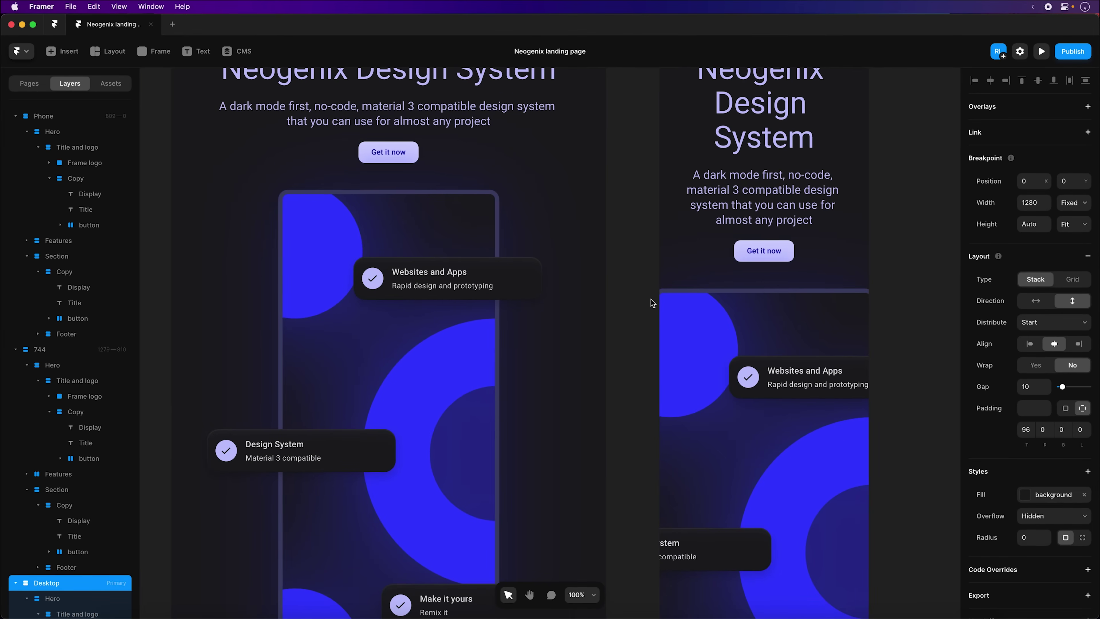
pyautogui.hscroll(5, 654, 302)
pyautogui.scroll(-3, 658, 304)
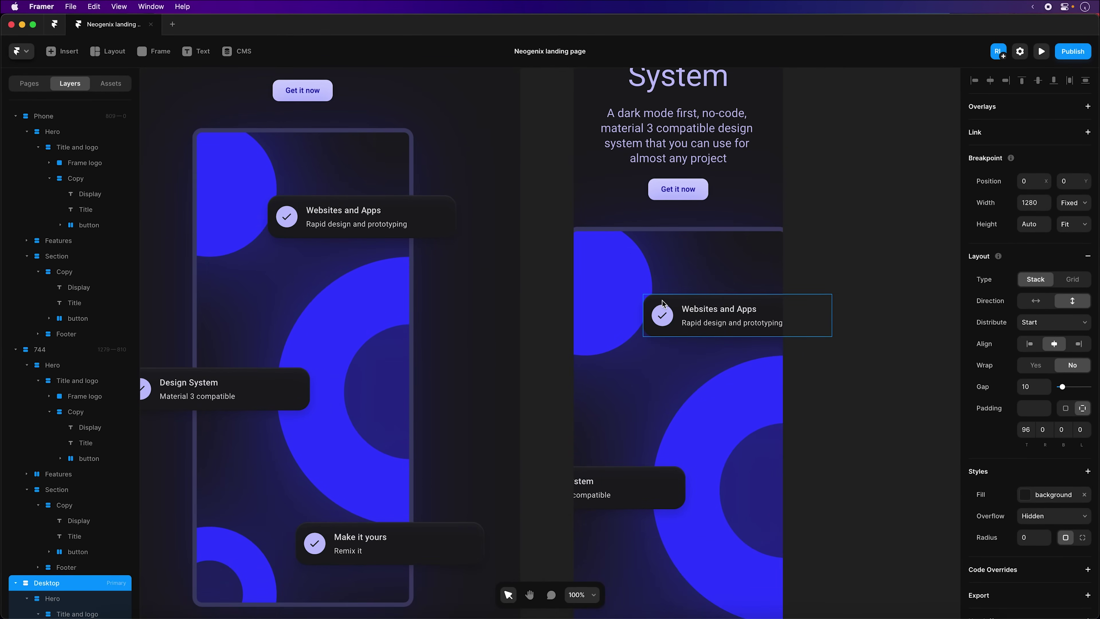
pyautogui.press('super+minus')
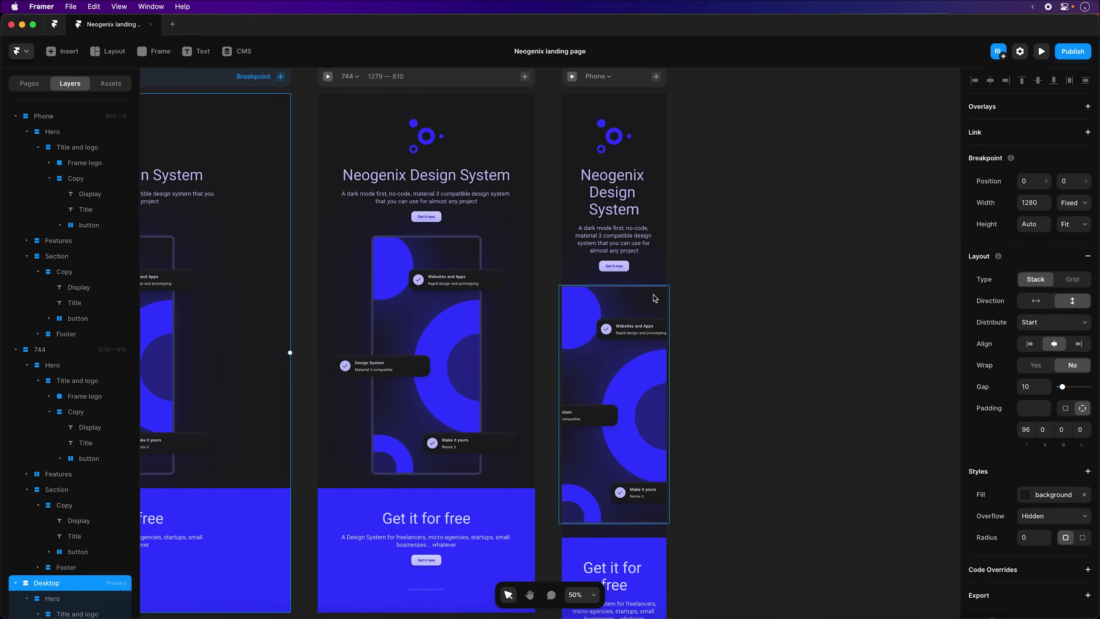
pyautogui.click(655, 300)
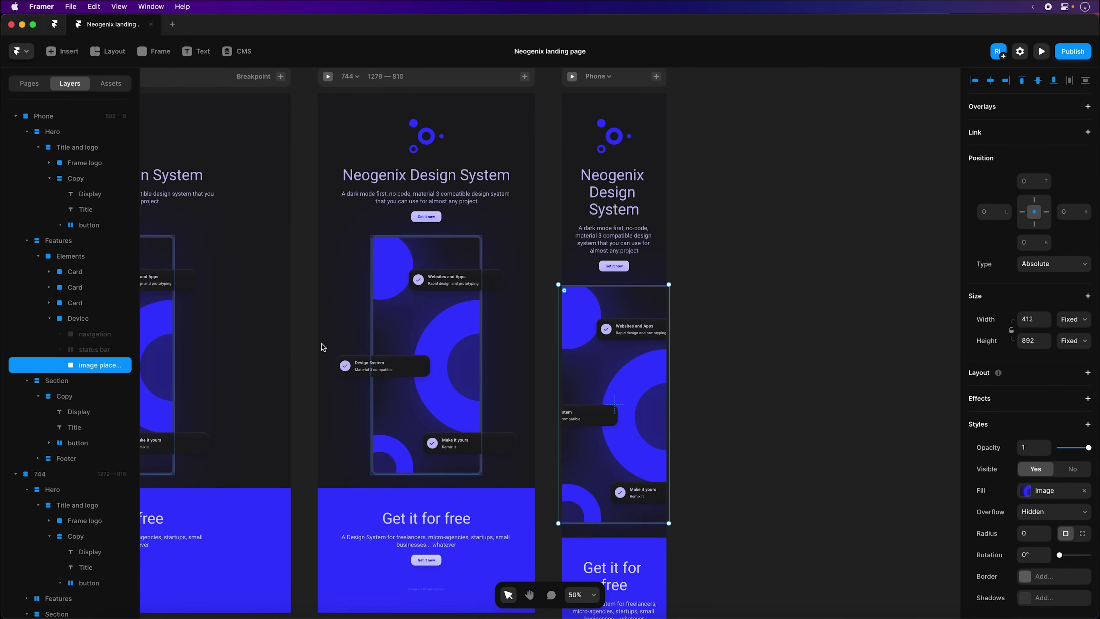
pyautogui.click(83, 321)
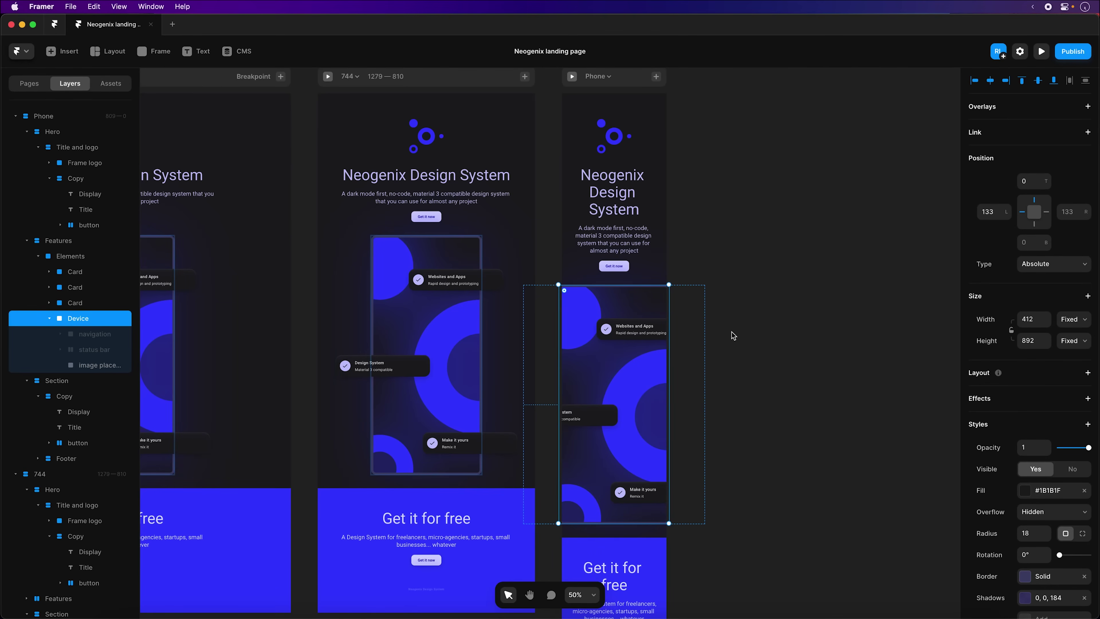
pyautogui.hotkey('shift', 'Right')
pyautogui.hotkey('shift', 'Right')
pyautogui.hotkey('shift', 'Right')
pyautogui.hotkey('shift', 'Right')
pyautogui.hotkey('shift', 'Right')
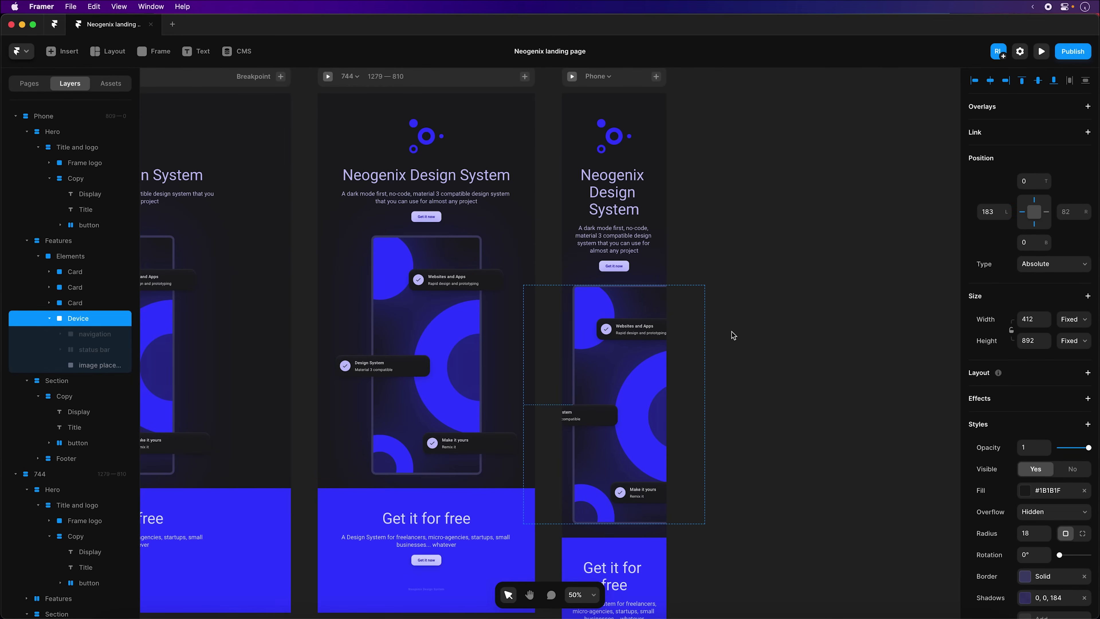
pyautogui.hotkey('shift', 'Right')
pyautogui.hotkey('shift', 'Right')
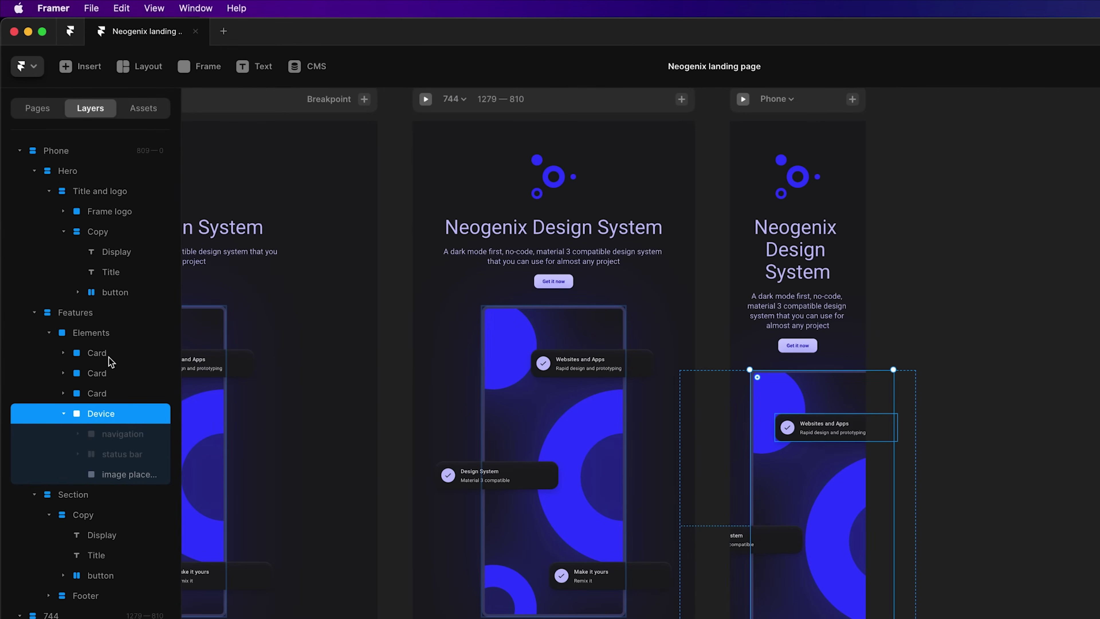
# Step: Move the Websites and Apps card left and the Design System card onto the phone
pyautogui.click(84, 275)
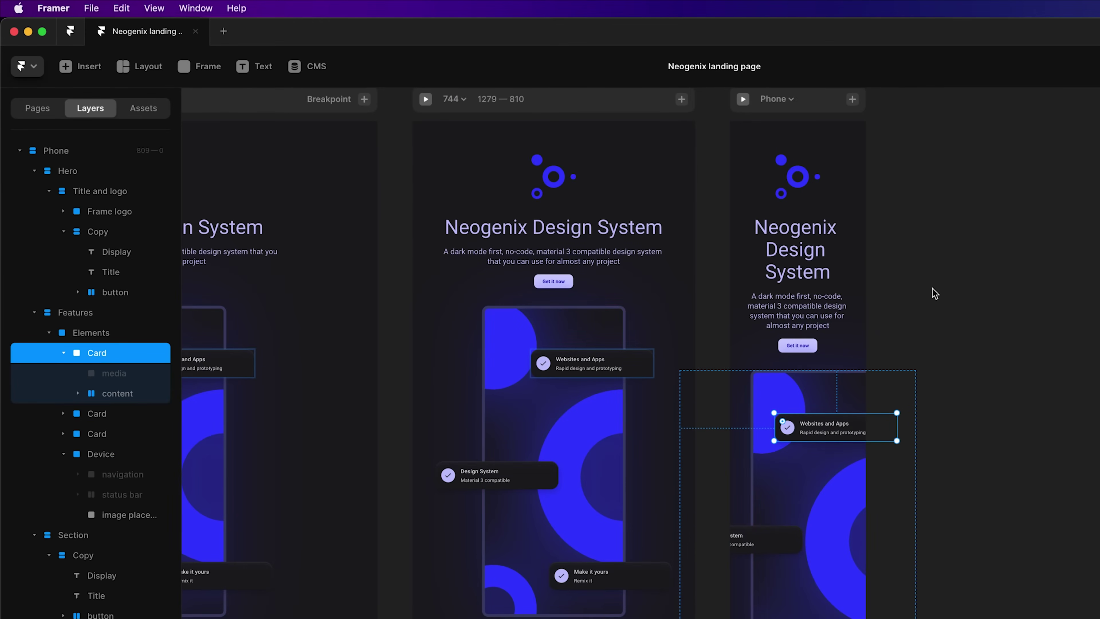
pyautogui.press('Left')
pyautogui.press('Left')
pyautogui.press('Left')
pyautogui.press('Left')
pyautogui.press('Left')
pyautogui.press('Left')
pyautogui.press('Left')
pyautogui.press('Left')
pyautogui.press('Left')
pyautogui.press('Left')
pyautogui.press('Left')
pyautogui.press('Left')
pyautogui.press('Left')
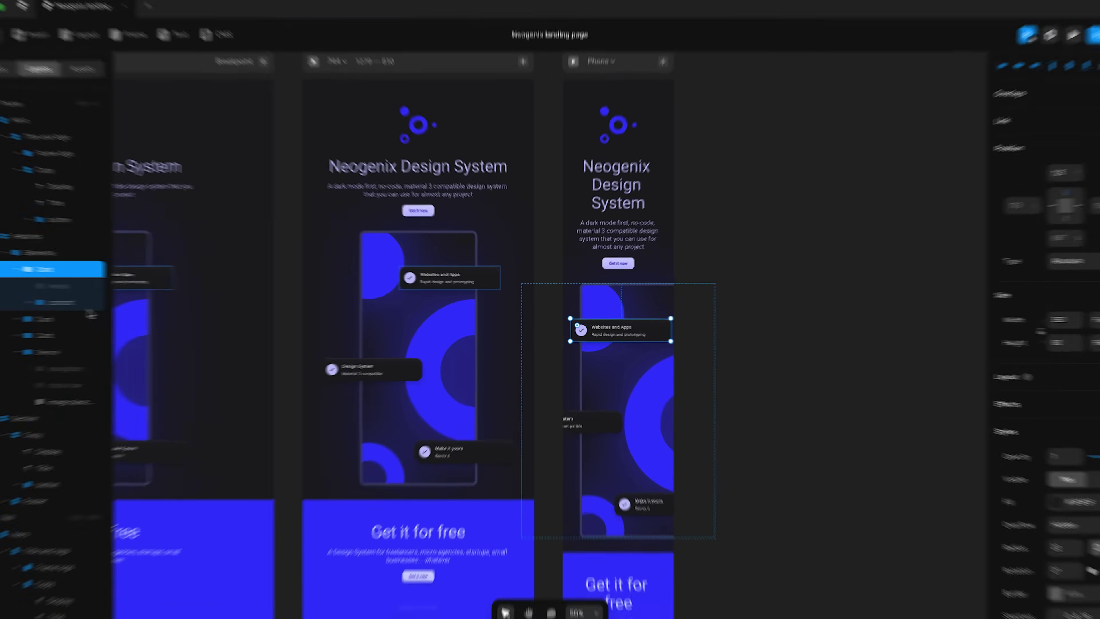
pyautogui.click(81, 318)
pyautogui.hotkey('shift', 'Right')
pyautogui.hotkey('shift', 'Right')
pyautogui.hotkey('shift', 'Right')
pyautogui.hotkey('shift', 'Right')
pyautogui.hotkey('shift', 'Right')
pyautogui.hotkey('shift', 'Right')
pyautogui.hotkey('shift', 'Right')
pyautogui.hotkey('shift', 'Right')
pyautogui.hotkey('shift', 'Right')
pyautogui.hotkey('shift', 'Right')
pyautogui.hotkey('shift', 'Right')
pyautogui.hotkey('shift', 'Left')
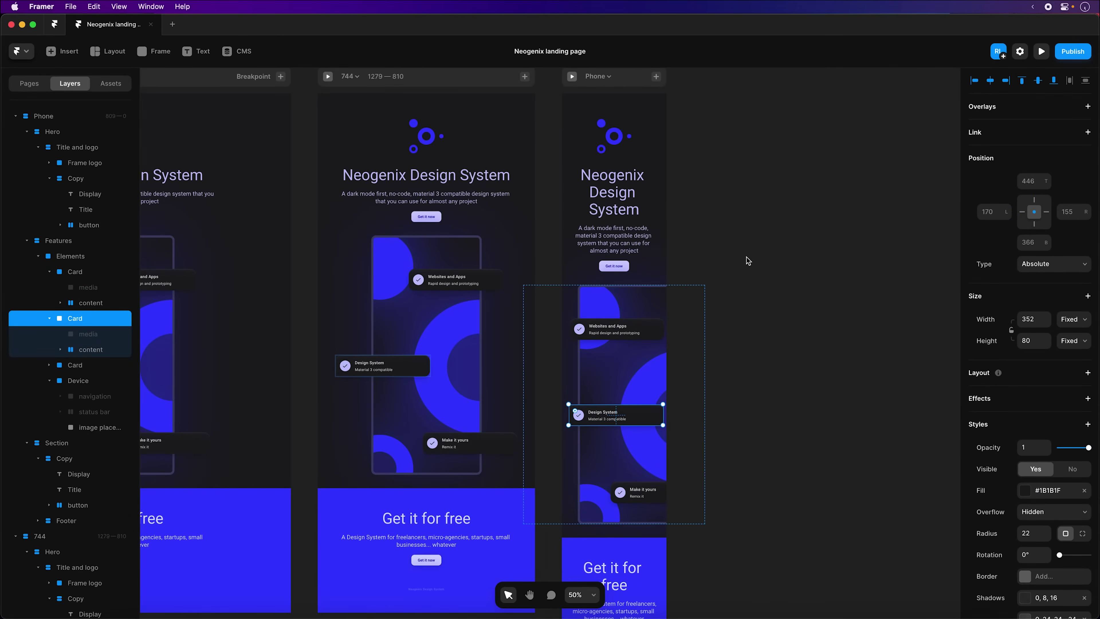
pyautogui.hotkey('shift', '0')
pyautogui.scroll(-4, 874, 351)
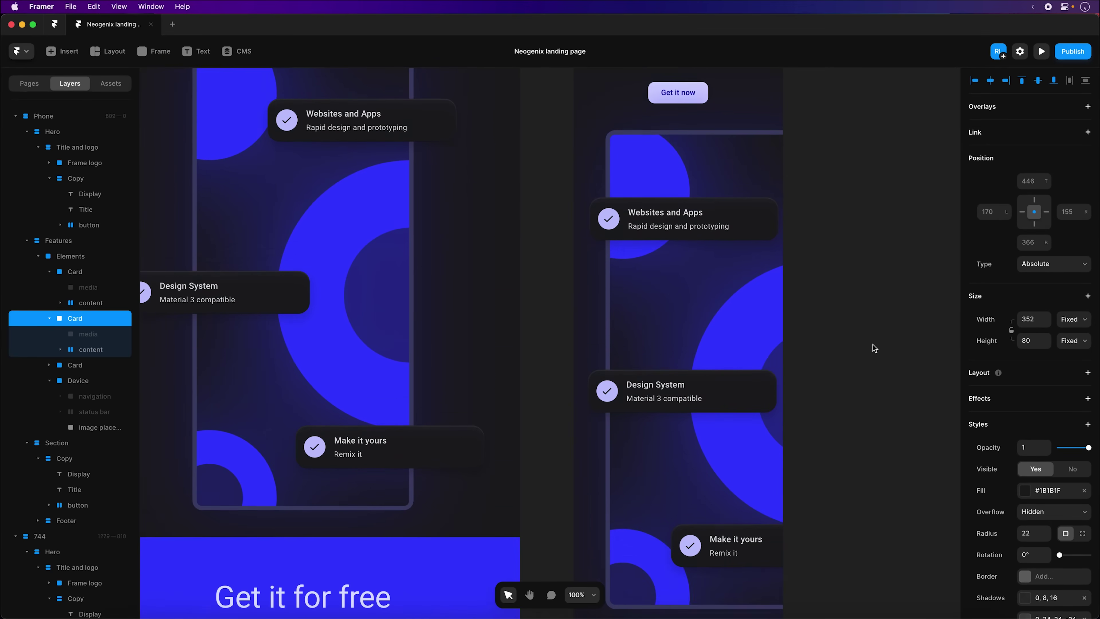
pyautogui.scroll(-2, 872, 347)
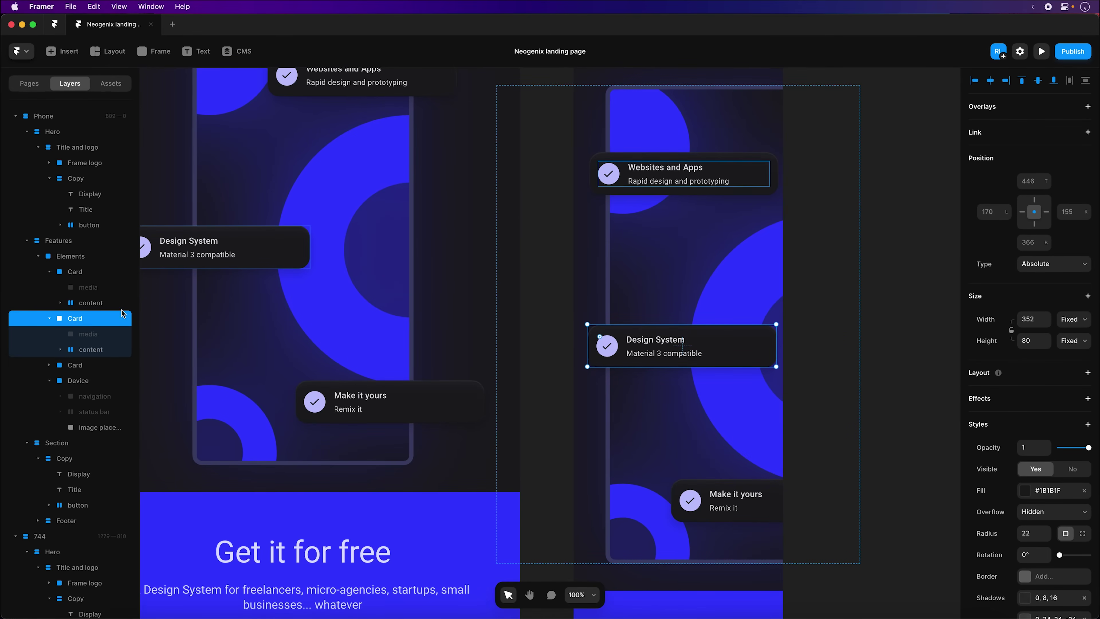
# Step: Fine-tune the Make it yours card and nudge the Design System card 10 px left
pyautogui.click(103, 364)
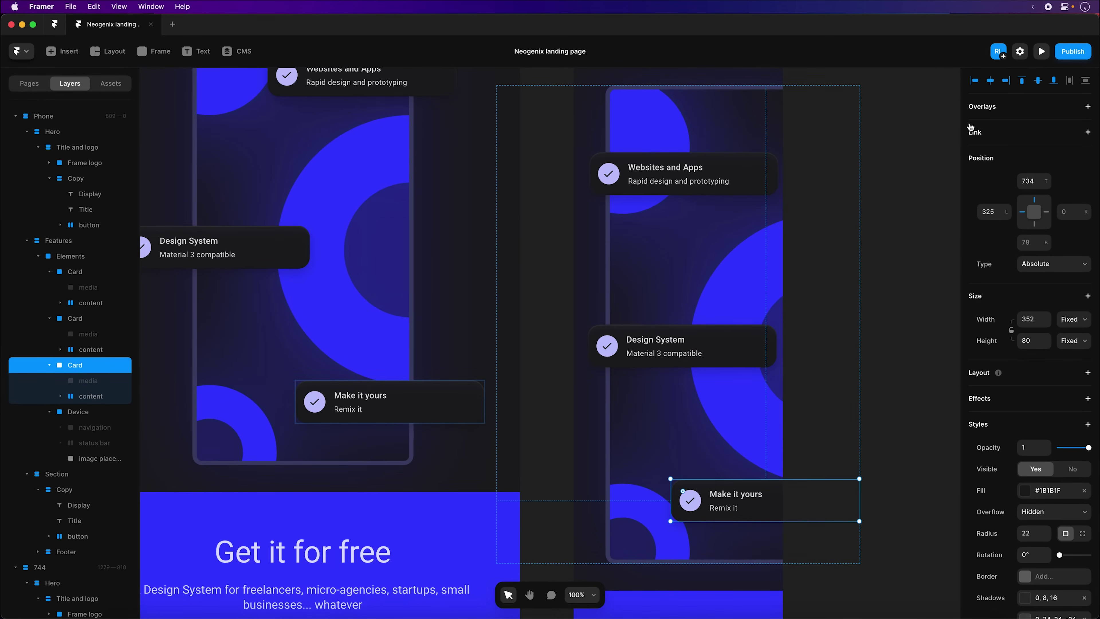
pyautogui.hotkey('shift', 'Left')
pyautogui.hotkey('shift', 'Right')
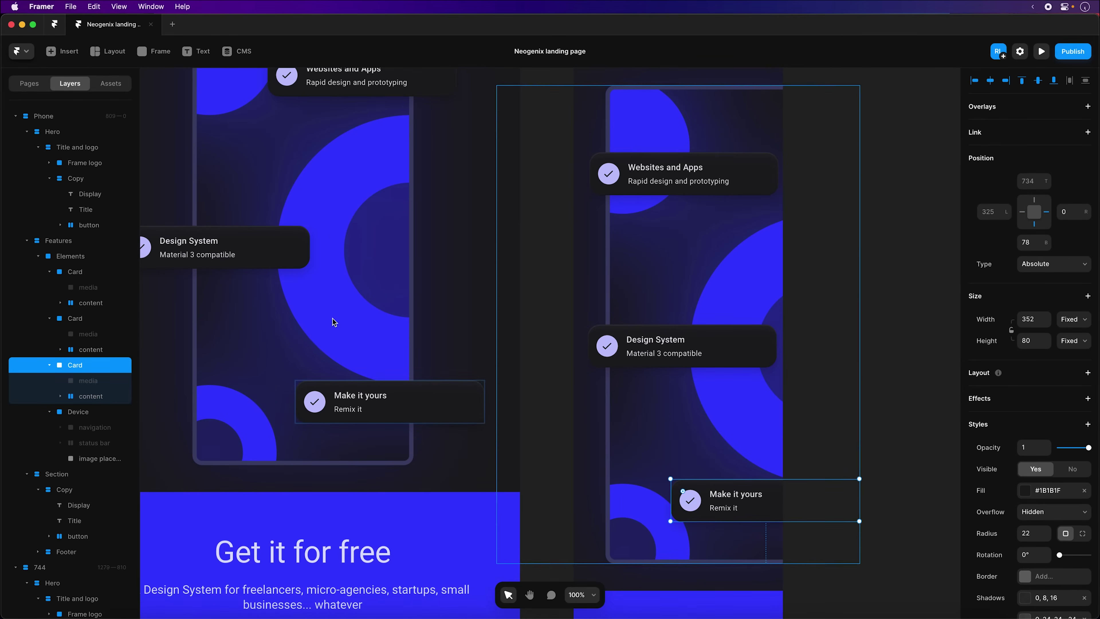
pyautogui.click(82, 318)
pyautogui.hotkey('shift', 'Left')
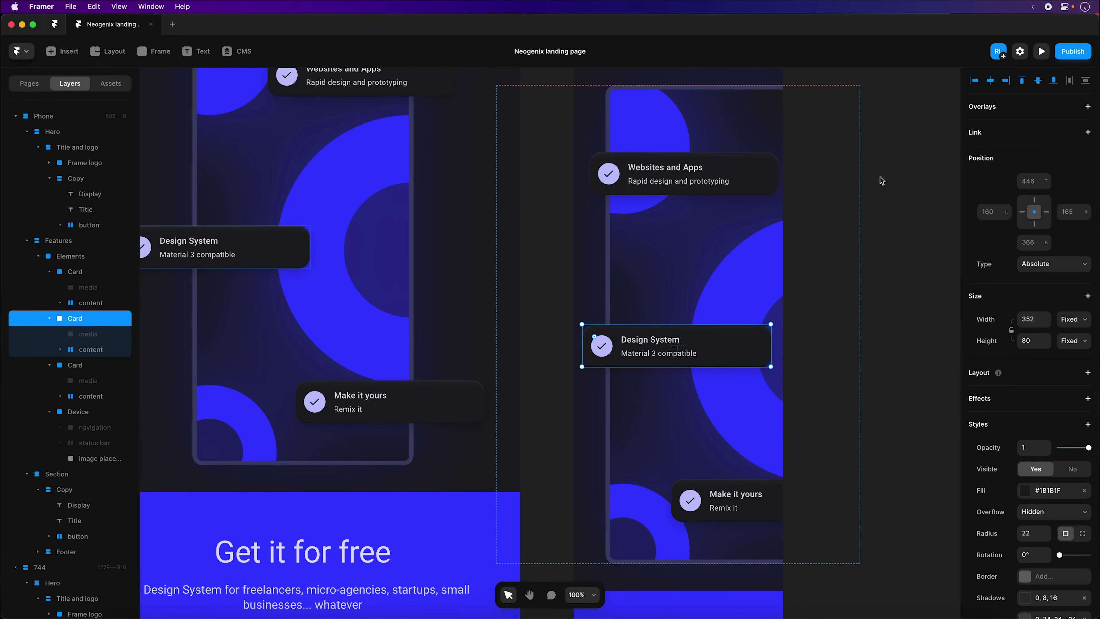
# Step: Zoom out to all three breakpoints and open a live preview of the Desktop page
pyautogui.click(889, 182)
pyautogui.press('super+minus')
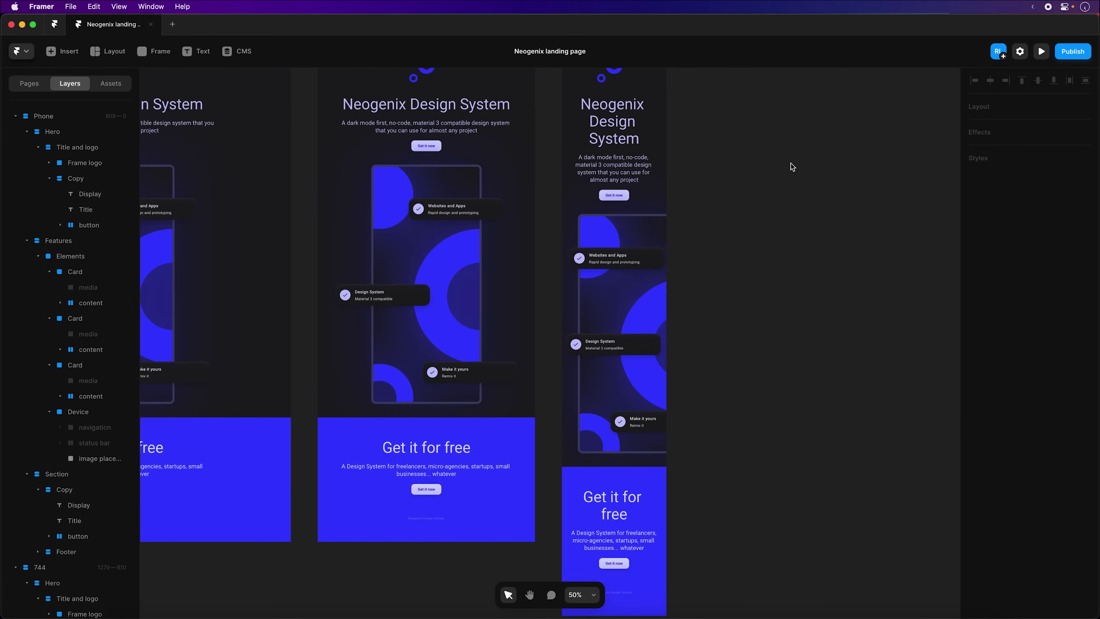
pyautogui.scroll(1, 790, 163)
pyautogui.scroll(2, 792, 164)
pyautogui.scroll(-5, 800, 217)
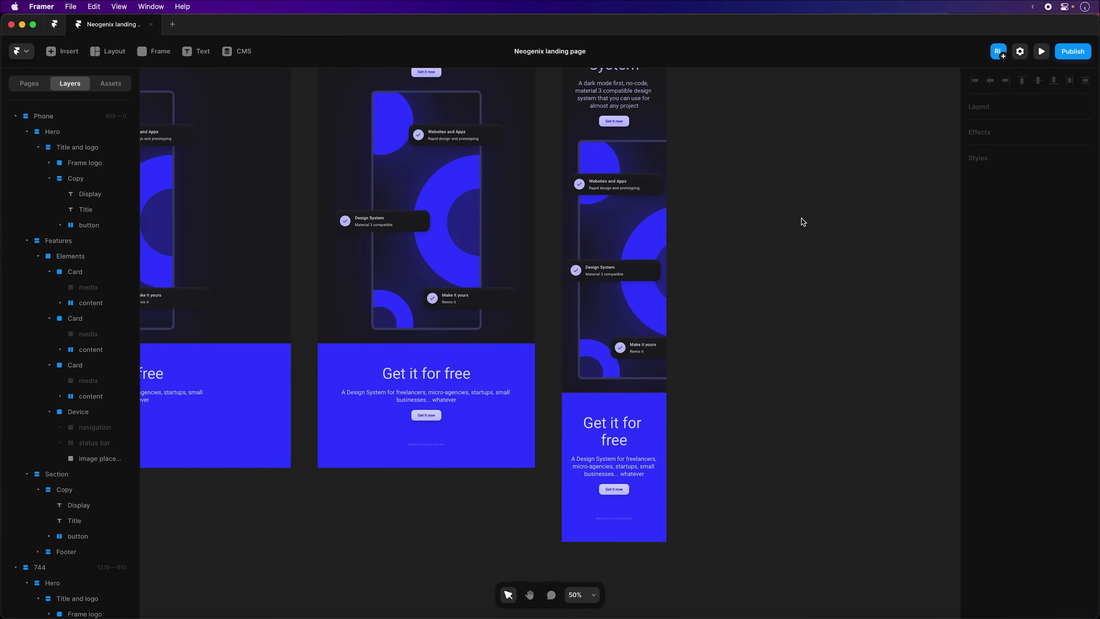
pyautogui.hscroll(-5, 803, 219)
pyautogui.hscroll(-3, 531, 192)
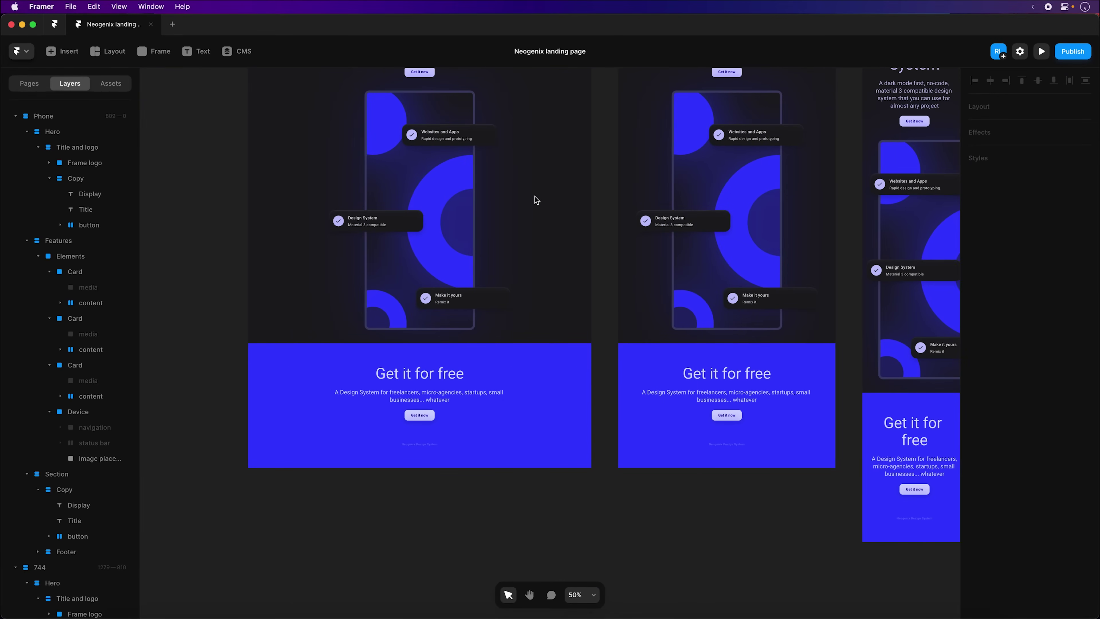
pyautogui.scroll(3, 530, 191)
pyautogui.scroll(4, 526, 193)
pyautogui.click(446, 171)
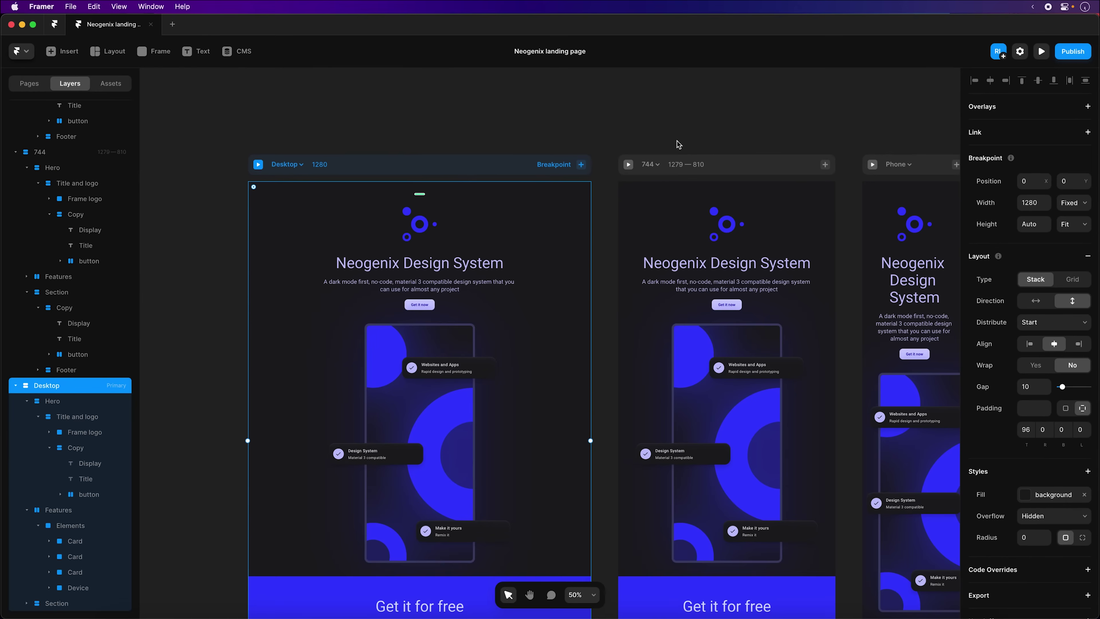
pyautogui.click(1042, 52)
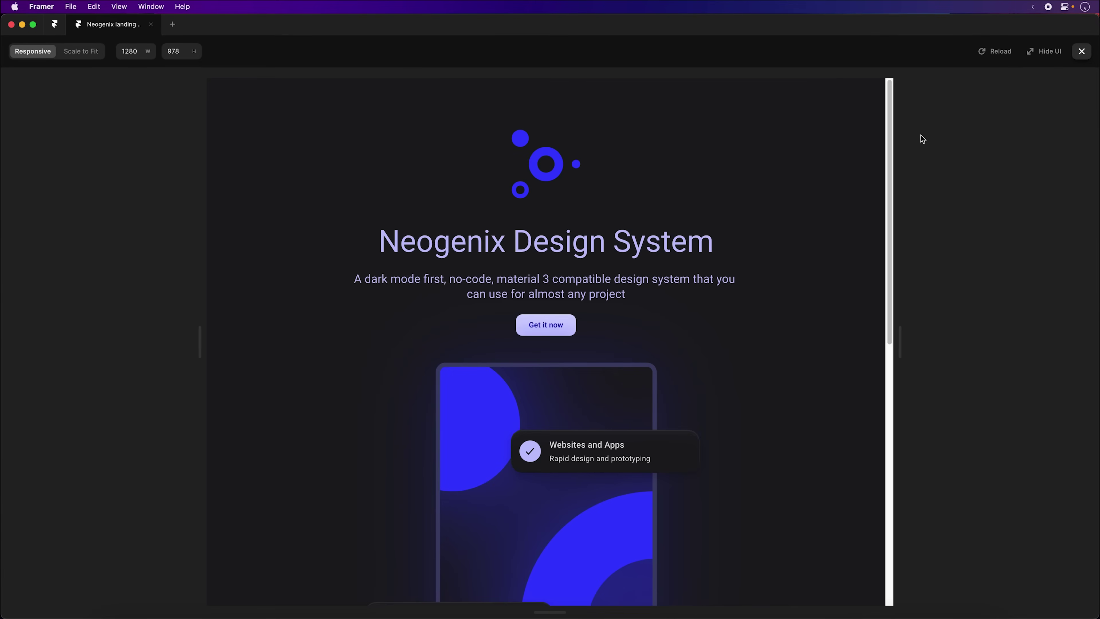
# Step: Narrow the live preview to about 782 px and scroll to check the tablet layout
pyautogui.scroll(-3, 813, 266)
pyautogui.scroll(-4, 817, 258)
pyautogui.scroll(-5, 820, 252)
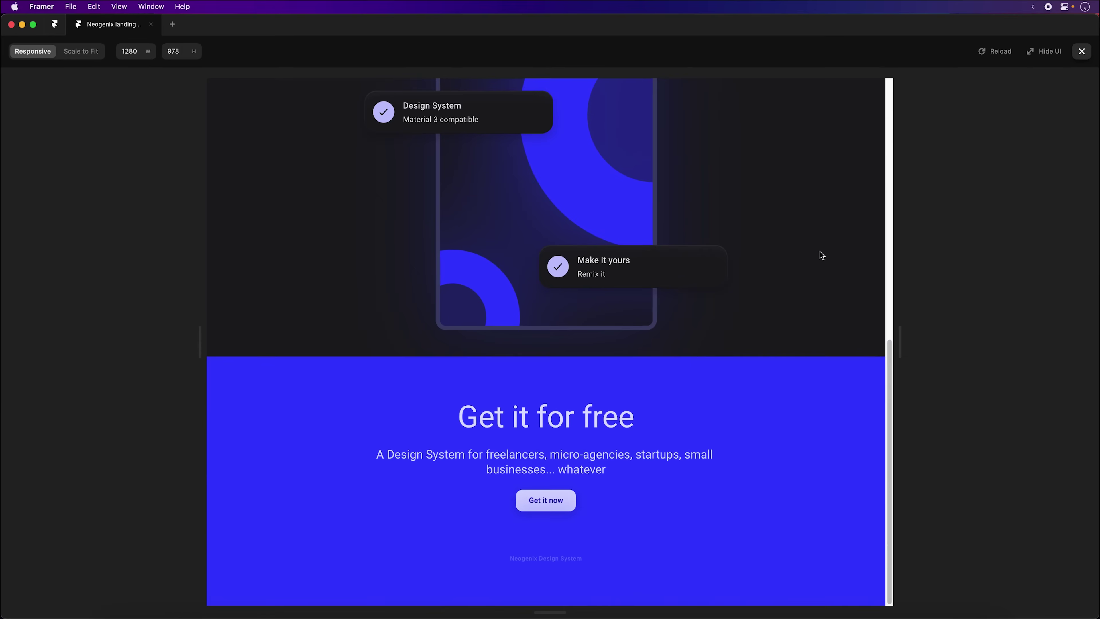
pyautogui.scroll(2, 863, 292)
pyautogui.scroll(10, 864, 291)
pyautogui.moveTo(903, 336); pyautogui.dragTo(771, 342)
pyautogui.scroll(-6, 691, 304)
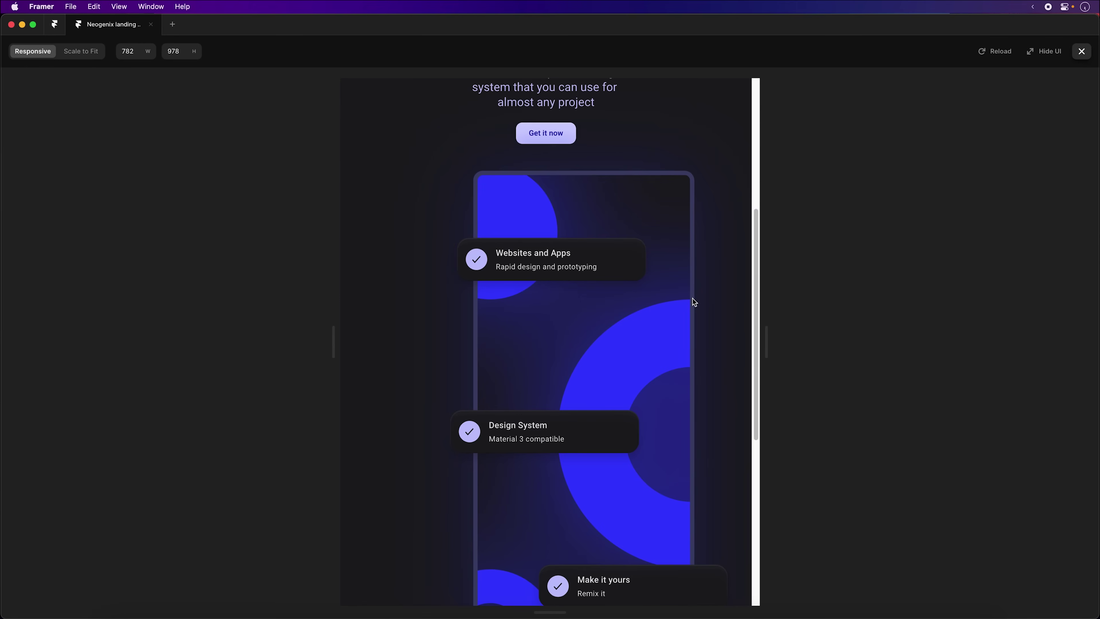
pyautogui.scroll(-1, 692, 299)
pyautogui.scroll(-2, 731, 311)
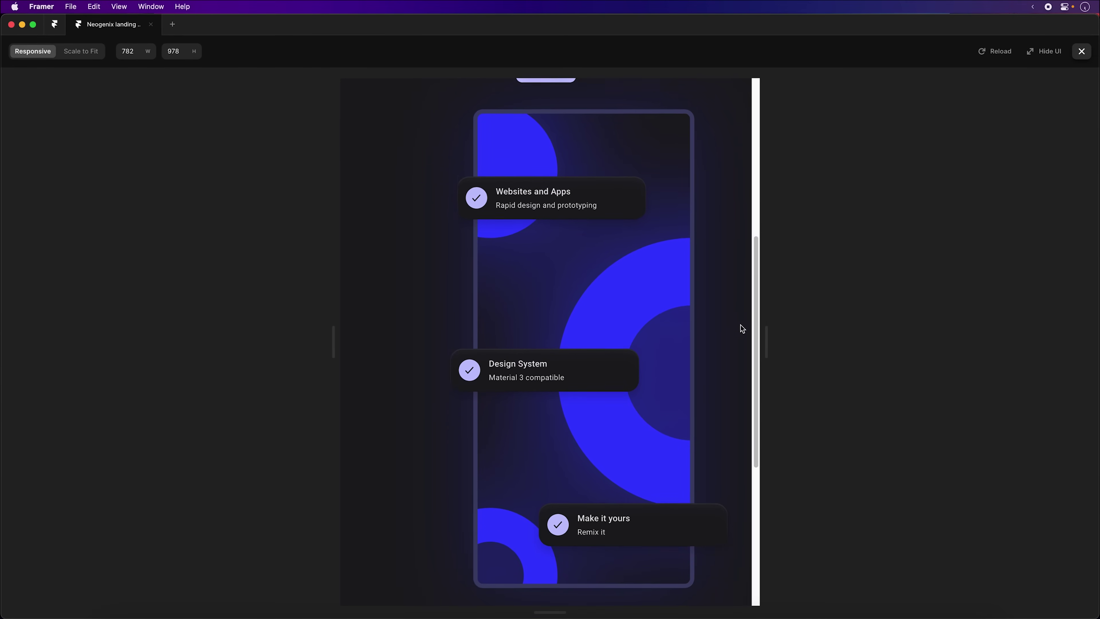
# Step: Shrink the preview to 442 px, widen it back to about 1082, then close it
pyautogui.moveTo(766, 343); pyautogui.dragTo(676, 344)
pyautogui.scroll(-3, 541, 306)
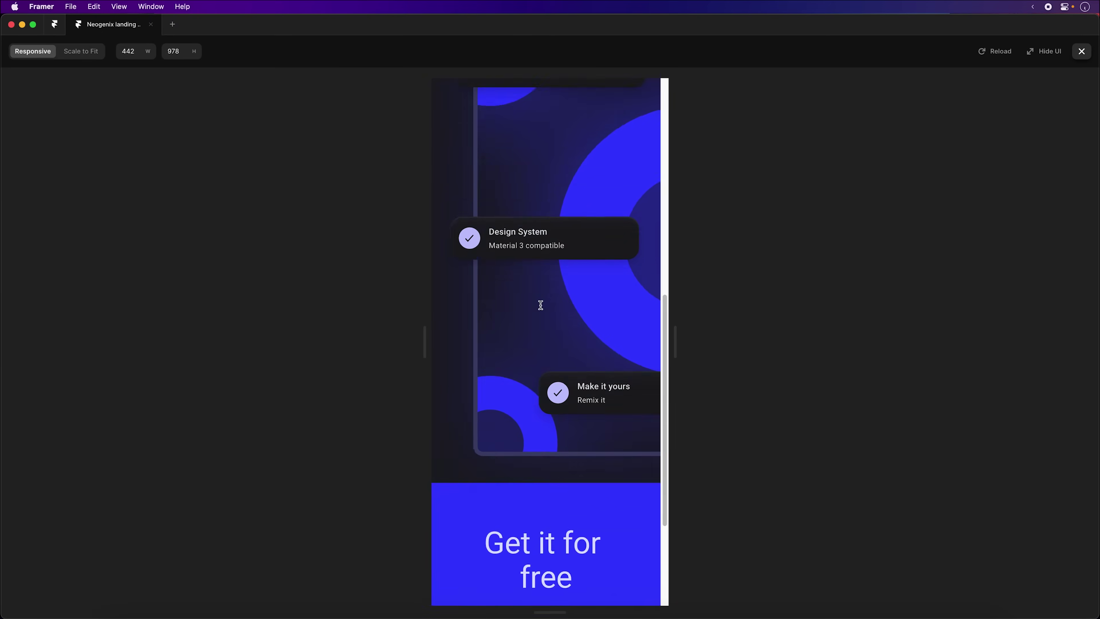
pyautogui.scroll(-4, 541, 306)
pyautogui.scroll(8, 541, 308)
pyautogui.scroll(5, 541, 309)
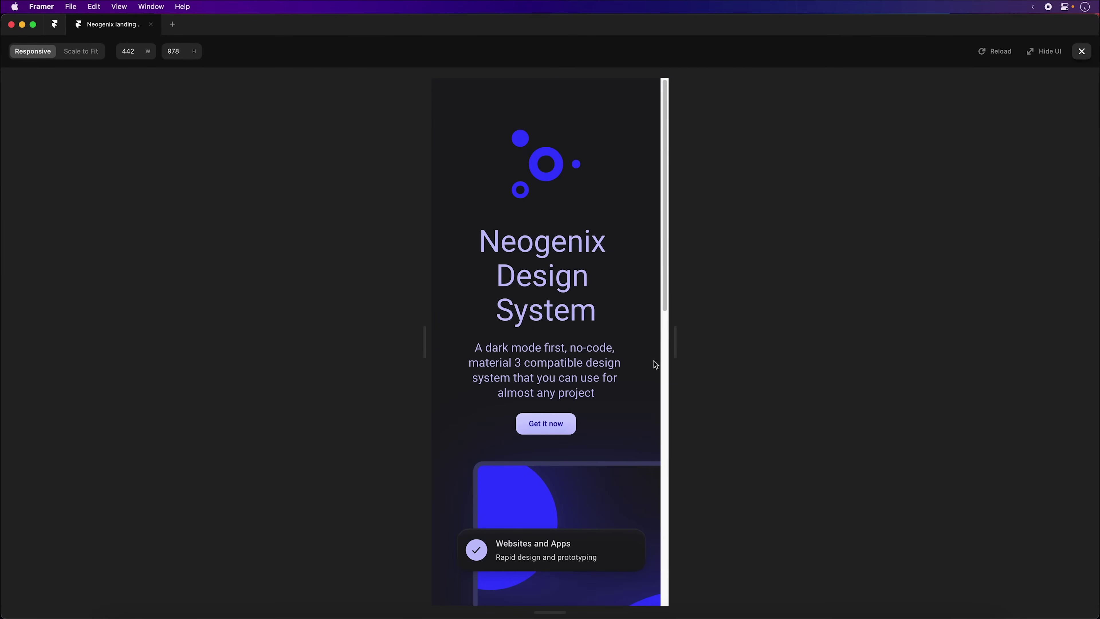
pyautogui.moveTo(672, 349); pyautogui.dragTo(846, 360)
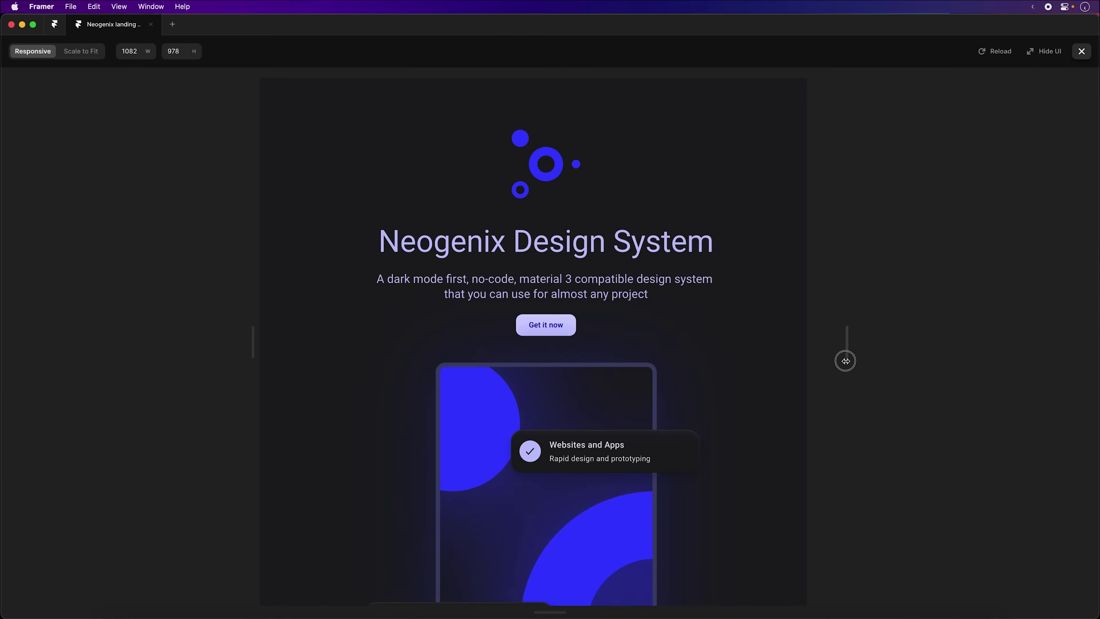
pyautogui.click(1082, 51)
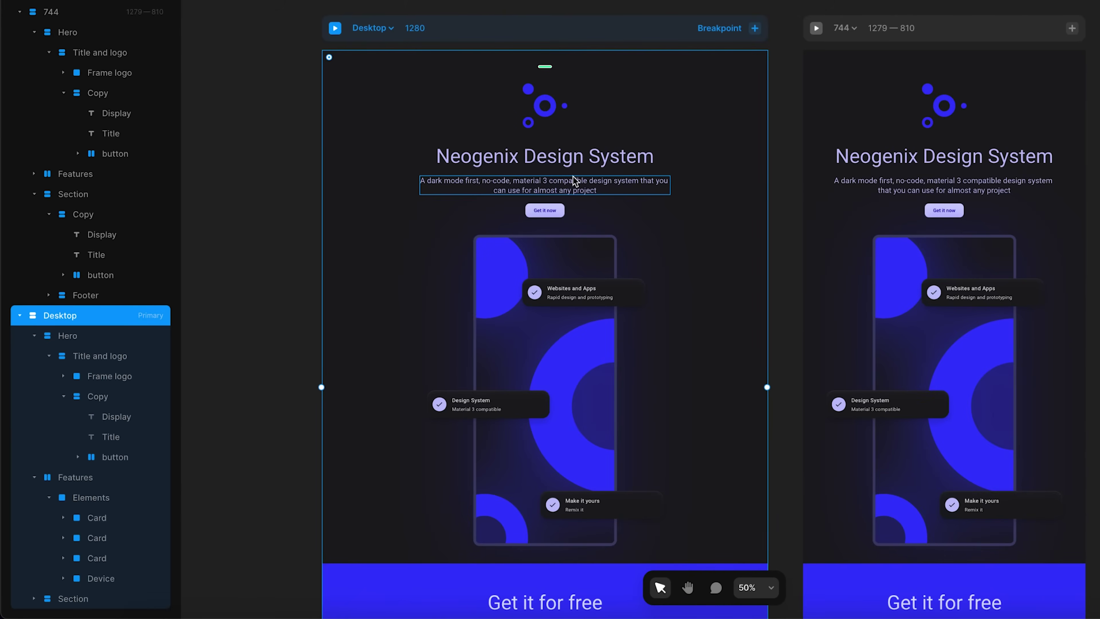
# Step: Add a Layer-in-View, Scale In scroll animation to the hero's Frame logo layer
pyautogui.click(546, 128)
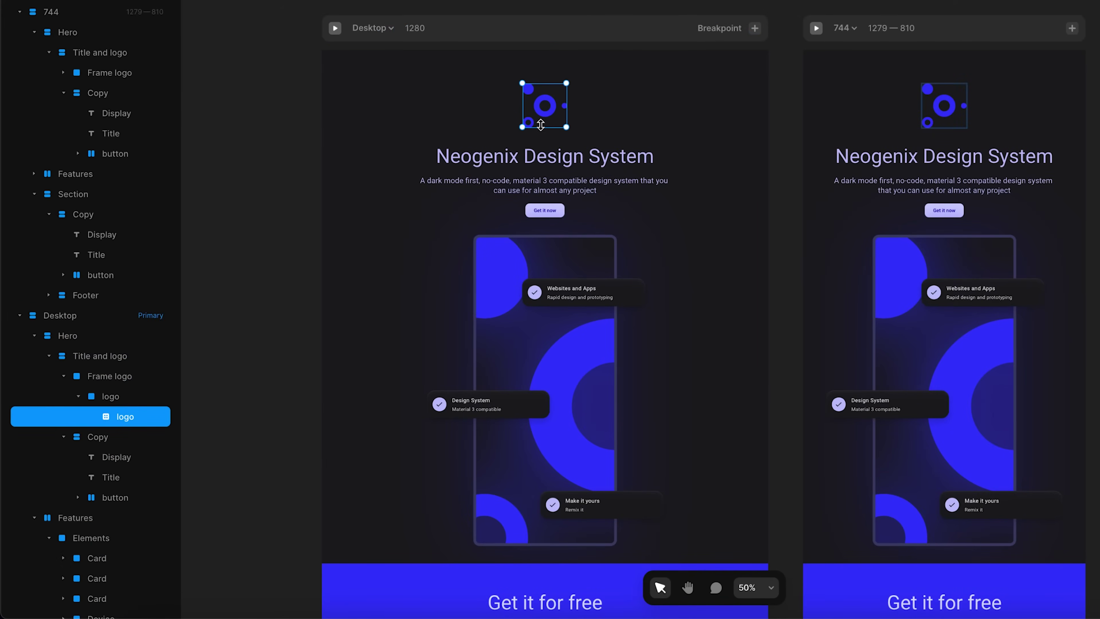
pyautogui.click(64, 375)
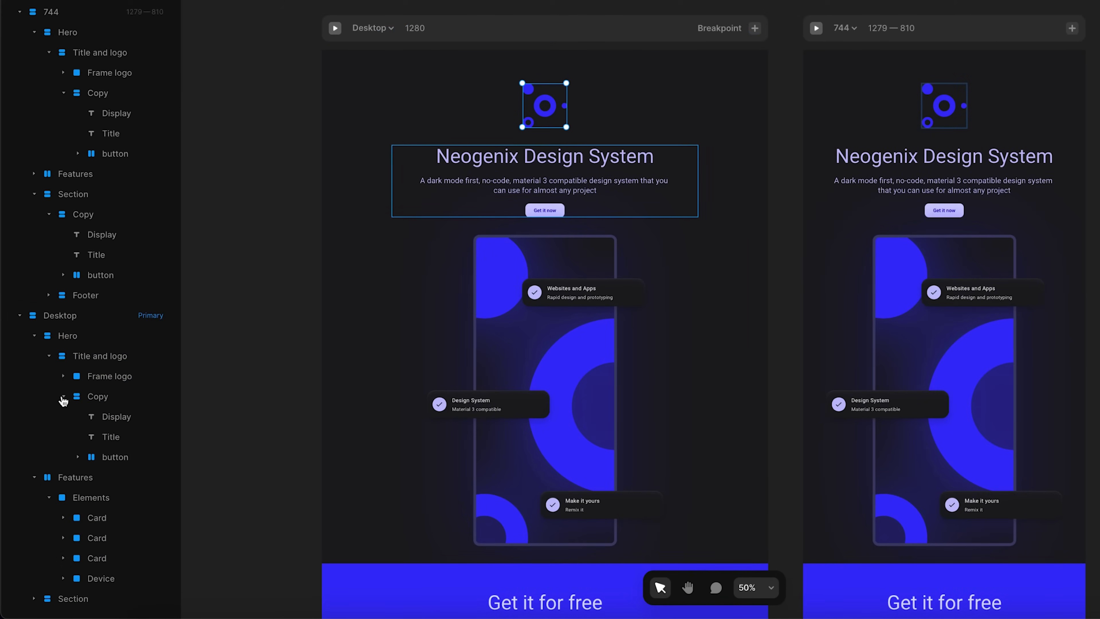
pyautogui.click(64, 397)
pyautogui.click(100, 457)
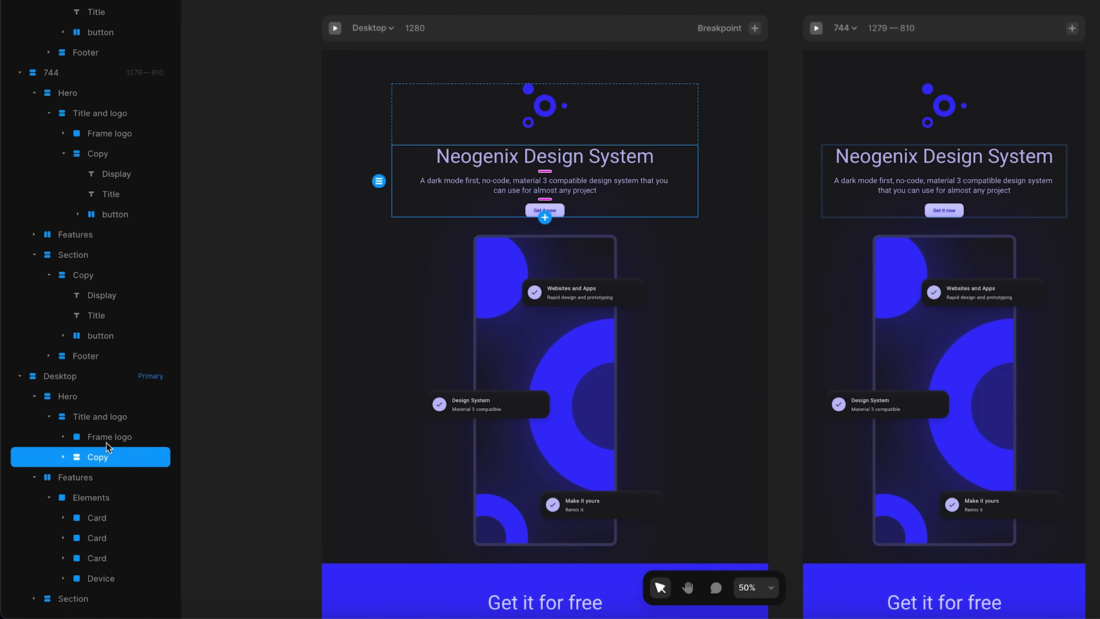
pyautogui.click(109, 438)
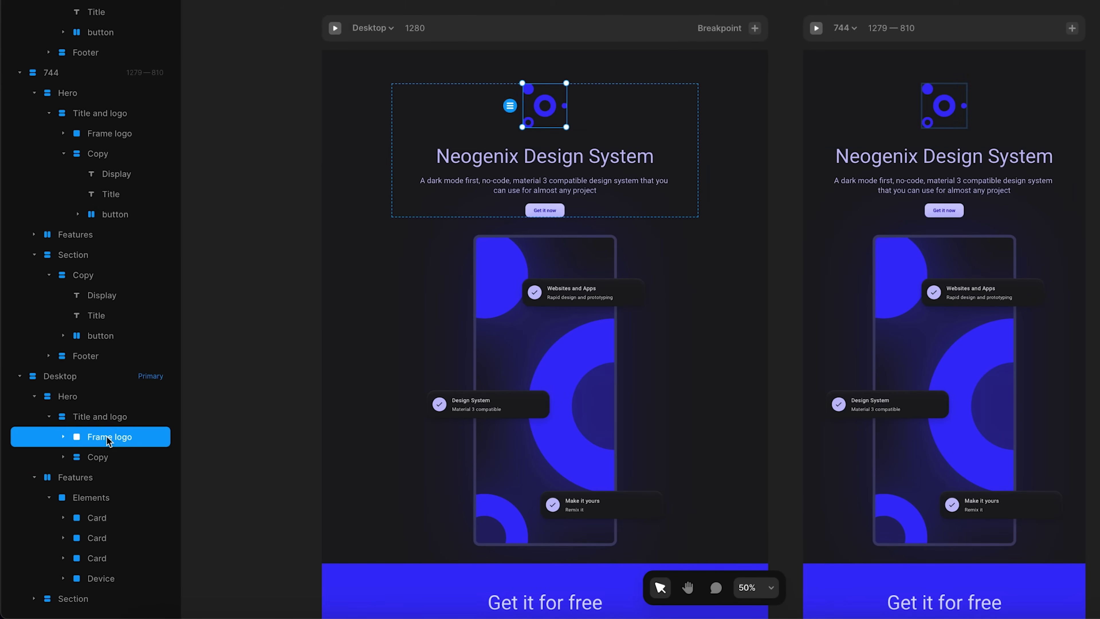
pyautogui.click(110, 426)
pyautogui.click(108, 436)
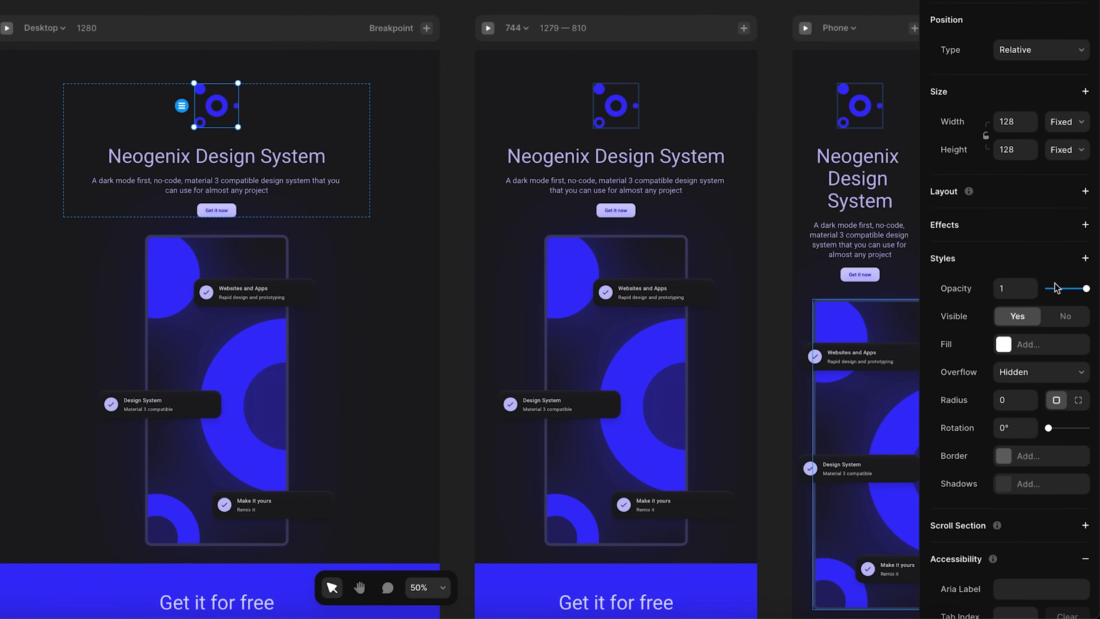
pyautogui.click(1086, 226)
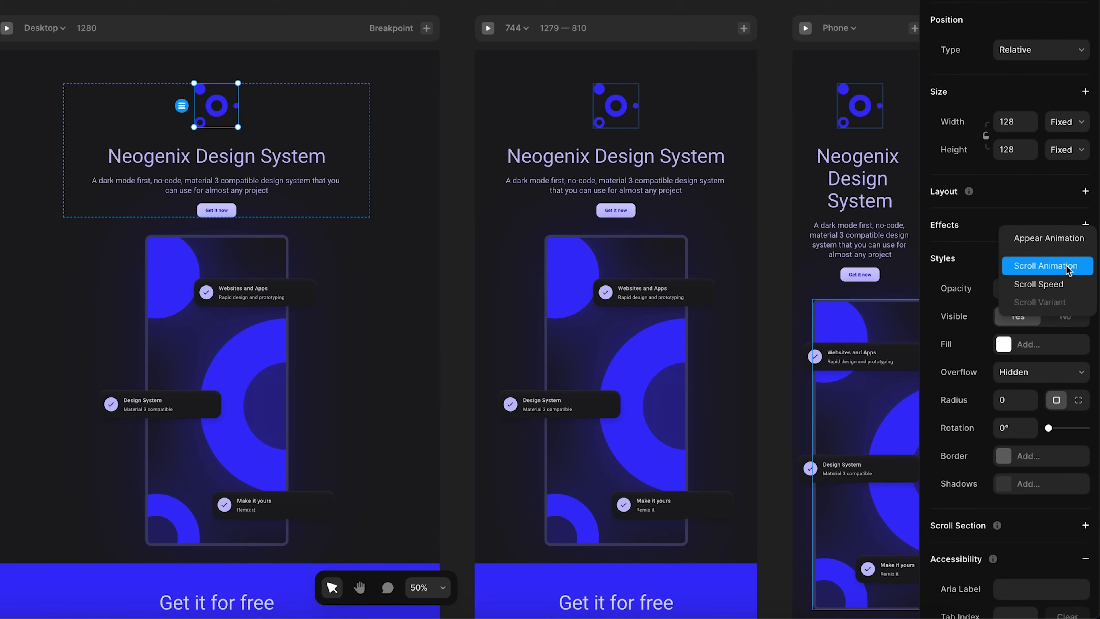
pyautogui.click(1068, 266)
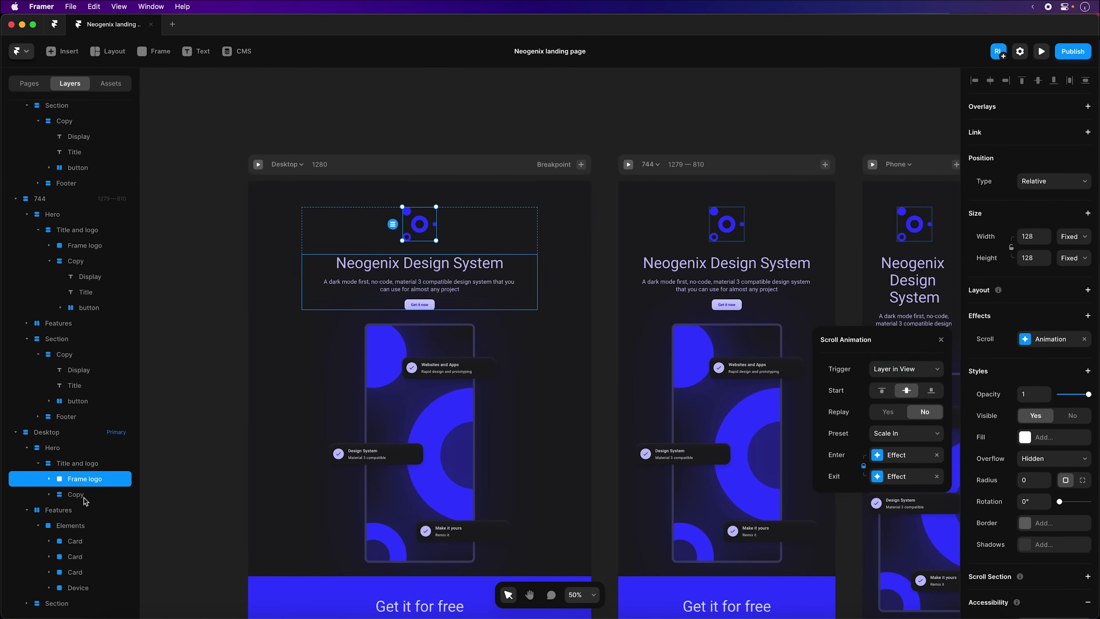
pyautogui.click(125, 495)
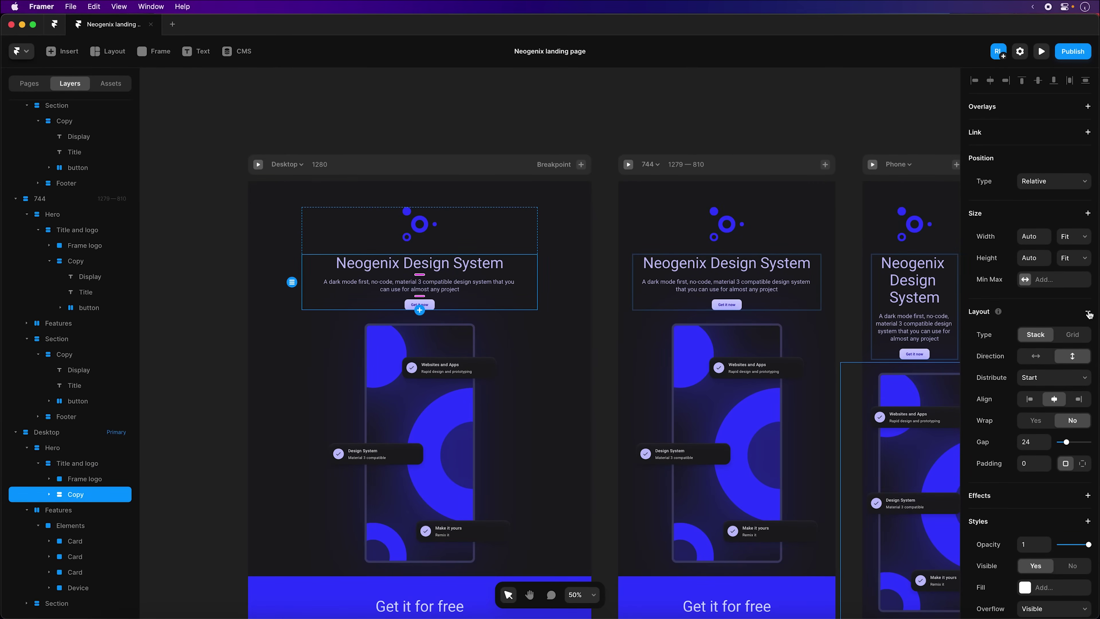
# Step: Add a Scale In animation to the hero Copy group that plays on appear
pyautogui.click(1087, 494)
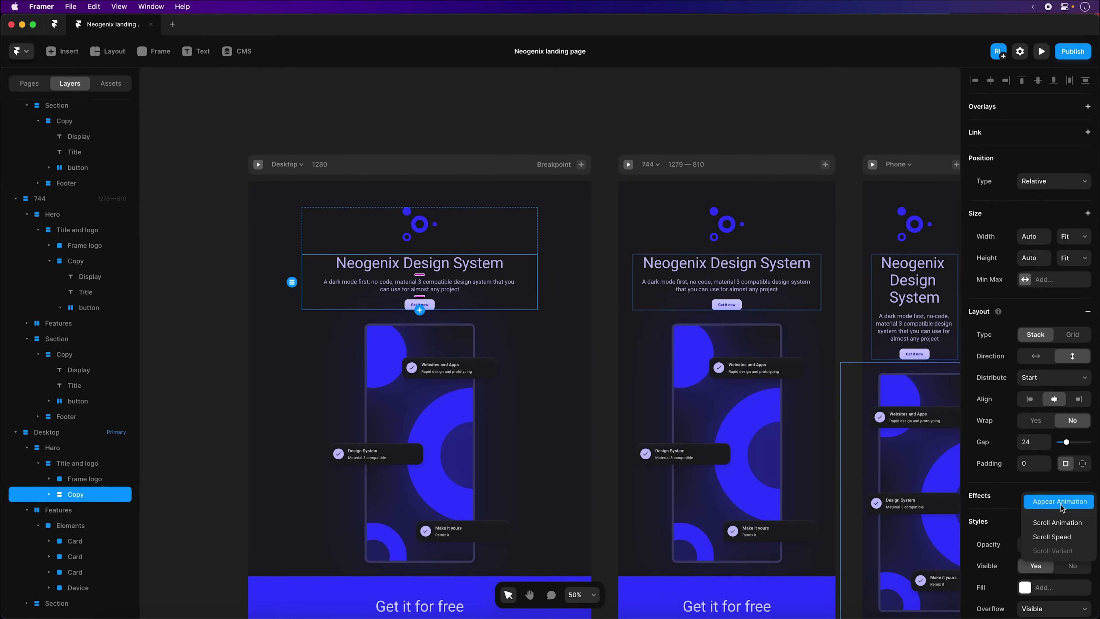
pyautogui.click(1058, 522)
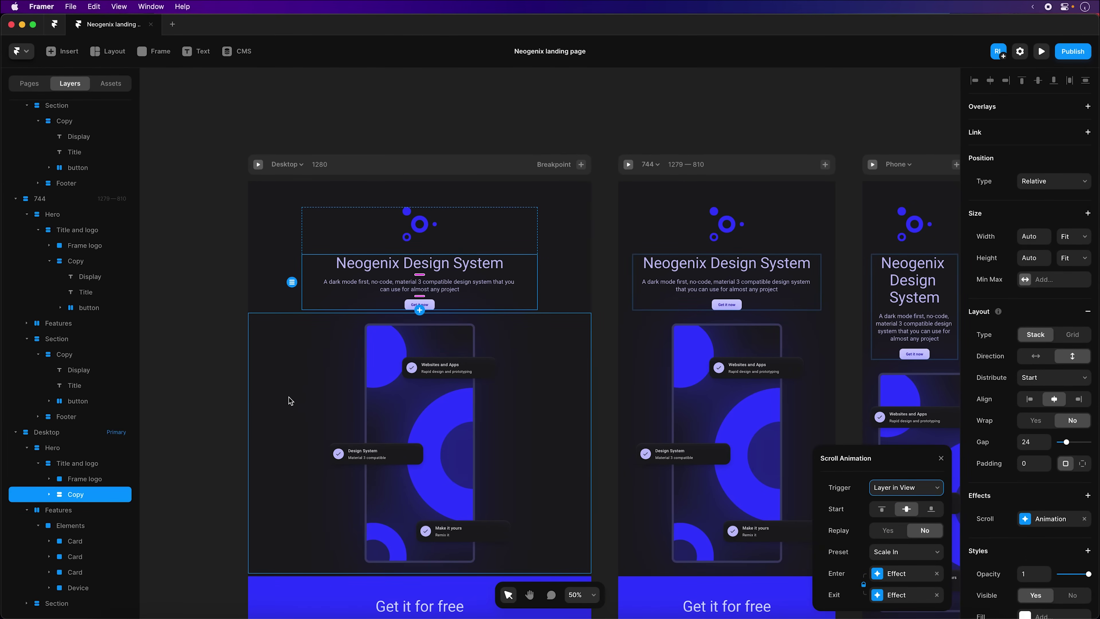
pyautogui.click(922, 484)
pyautogui.press('Escape')
pyautogui.click(97, 486)
# Step: Switch the Frame logo animation's trigger to On Appear
pyautogui.click(91, 481)
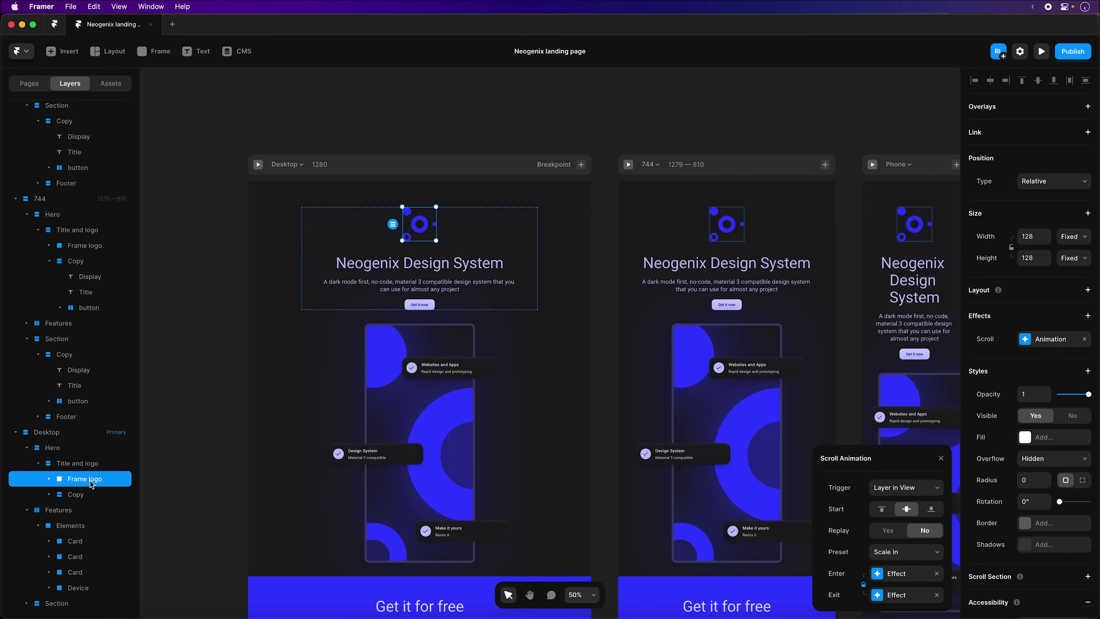
pyautogui.click(1066, 342)
pyautogui.click(912, 372)
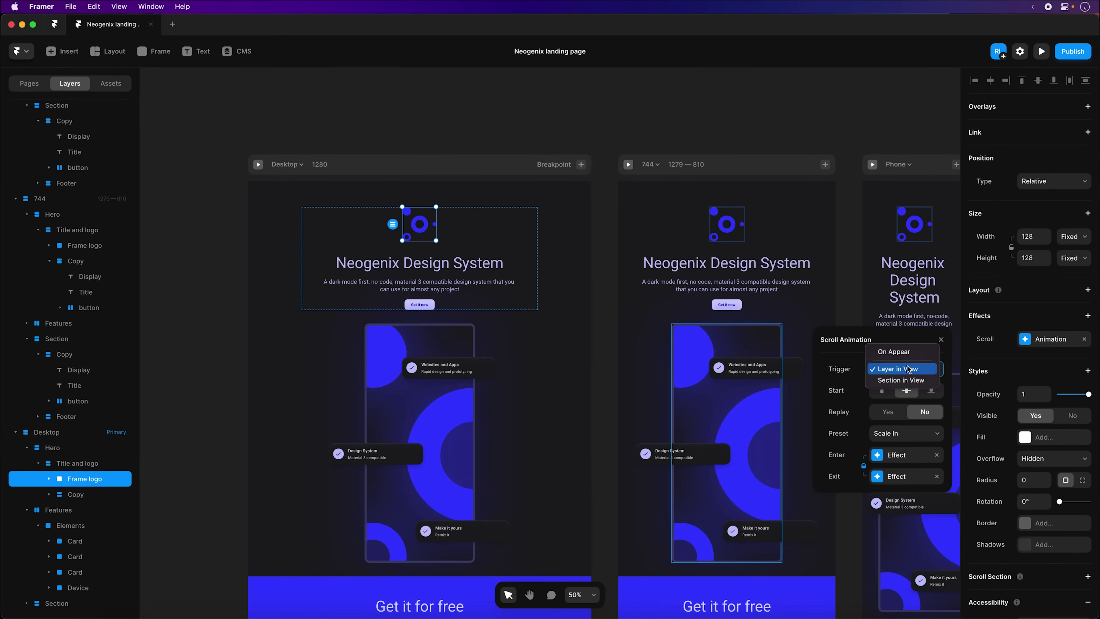
pyautogui.click(903, 354)
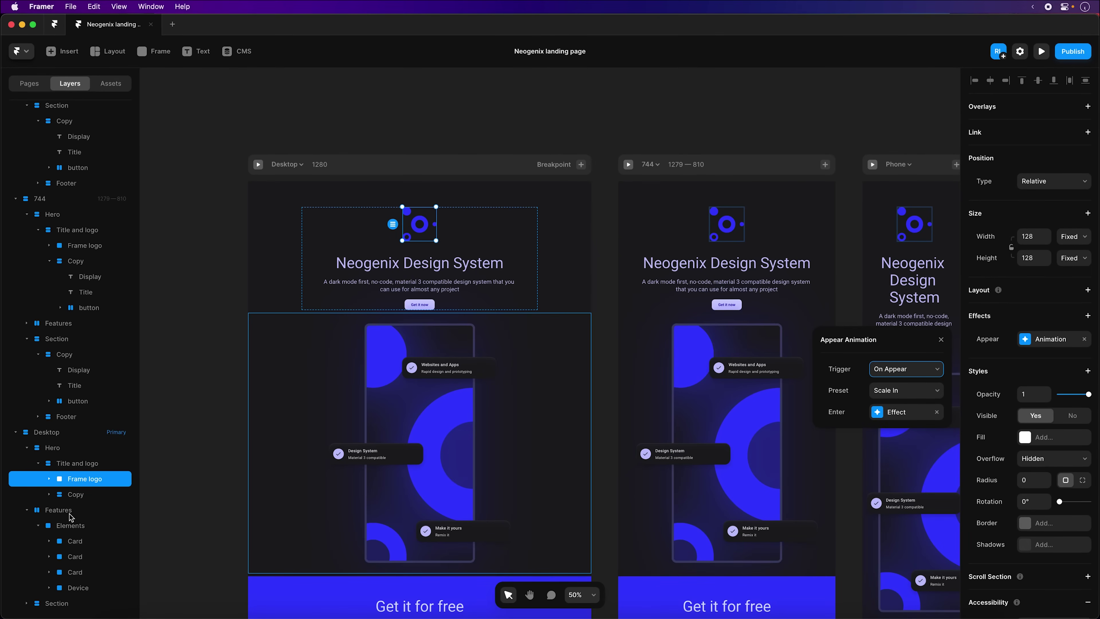
# Step: Give the Device mockup a Scale In appear animation
pyautogui.click(84, 587)
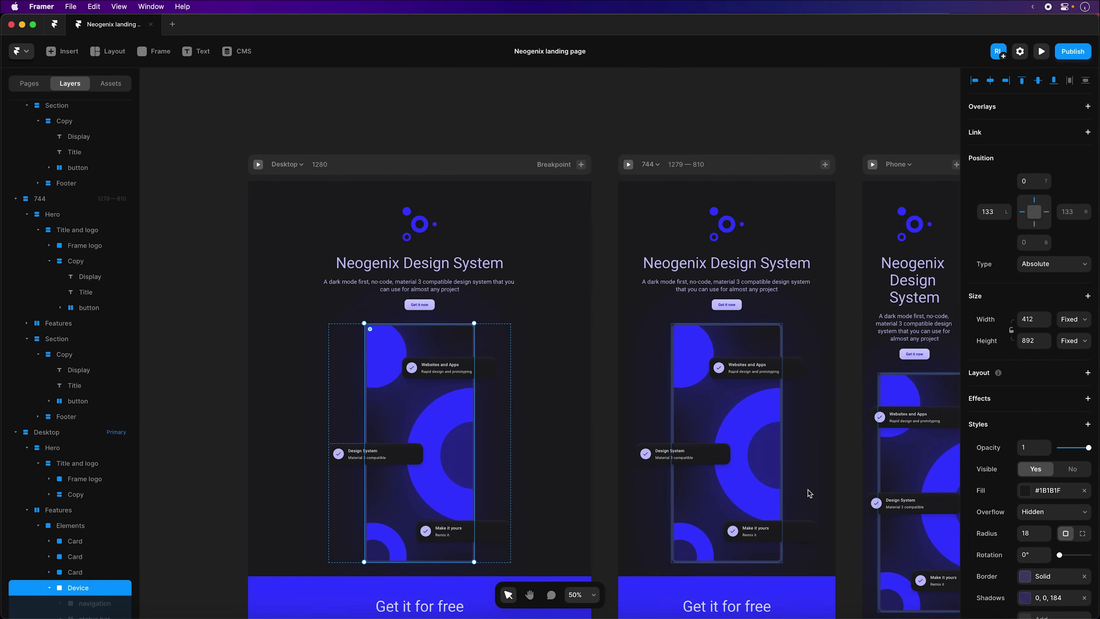
pyautogui.click(1088, 398)
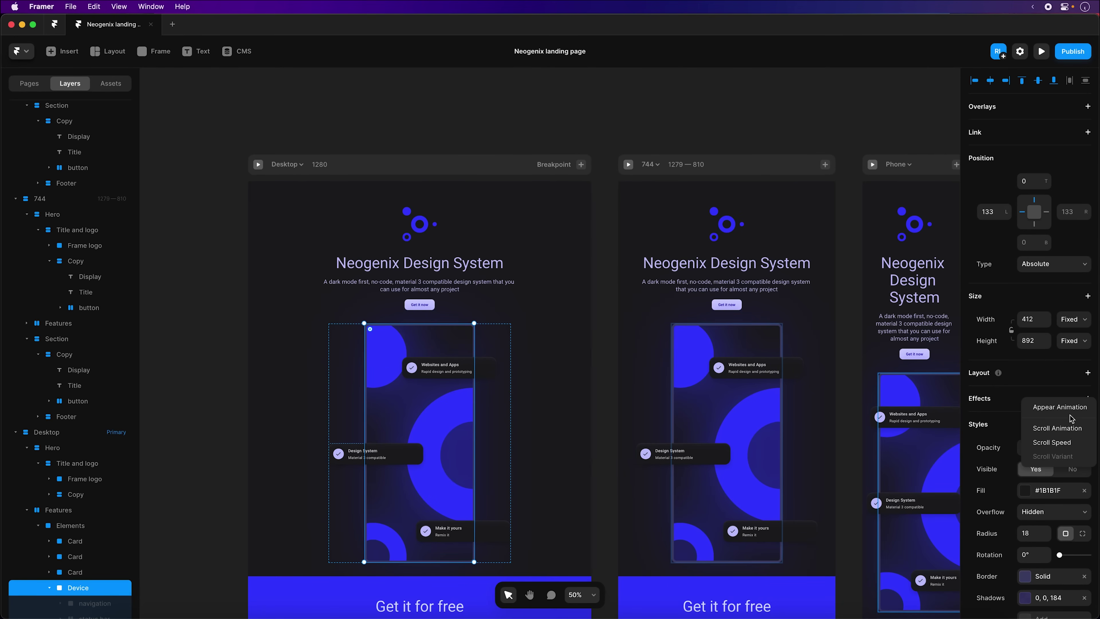
pyautogui.click(1059, 408)
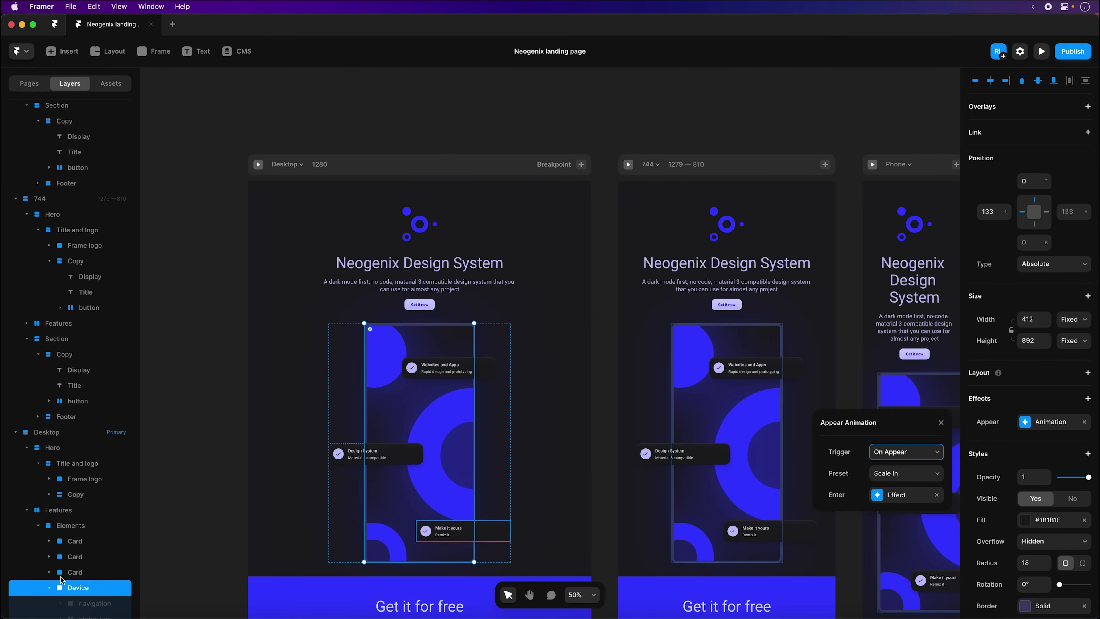
pyautogui.click(77, 573)
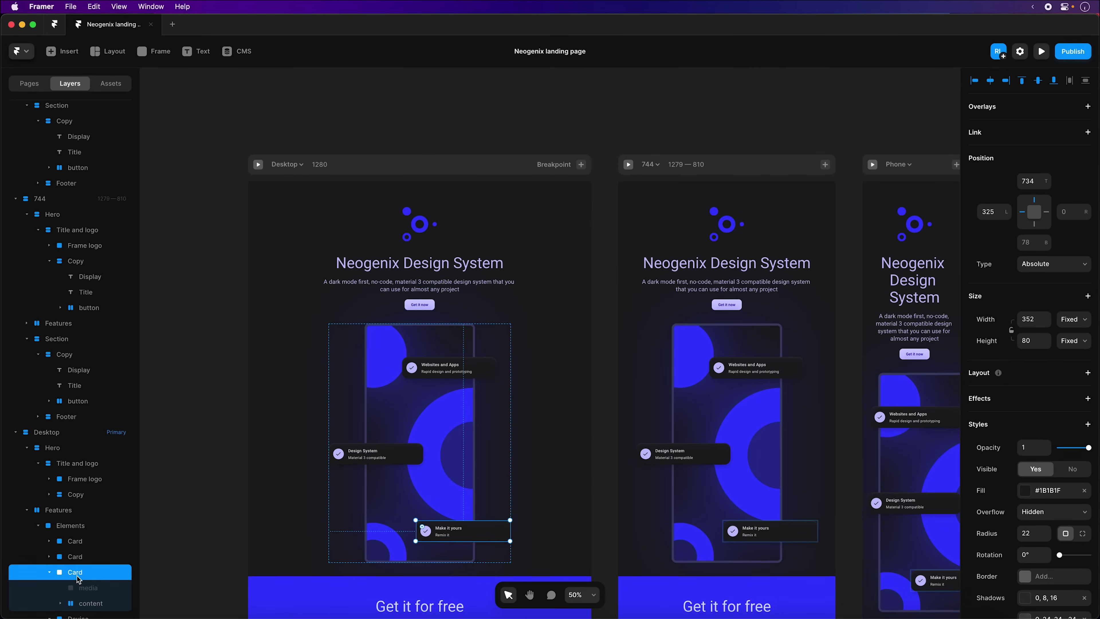
# Step: Add a scroll animation to the Websites and Apps card entering from 0.5 scale and 0 opacity
pyautogui.click(86, 543)
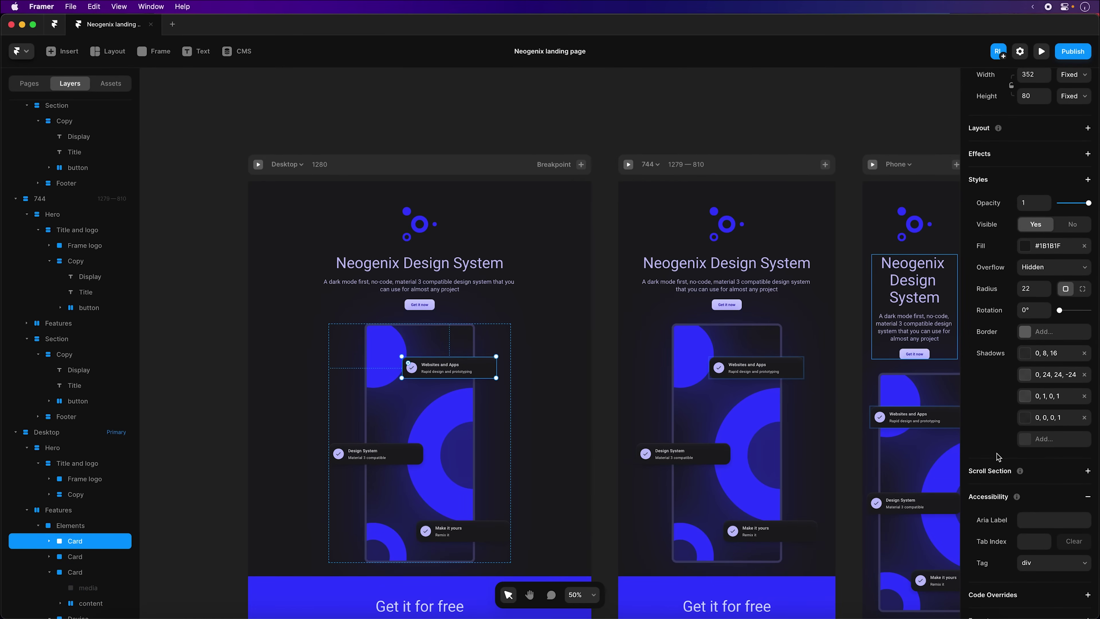
pyautogui.click(1087, 156)
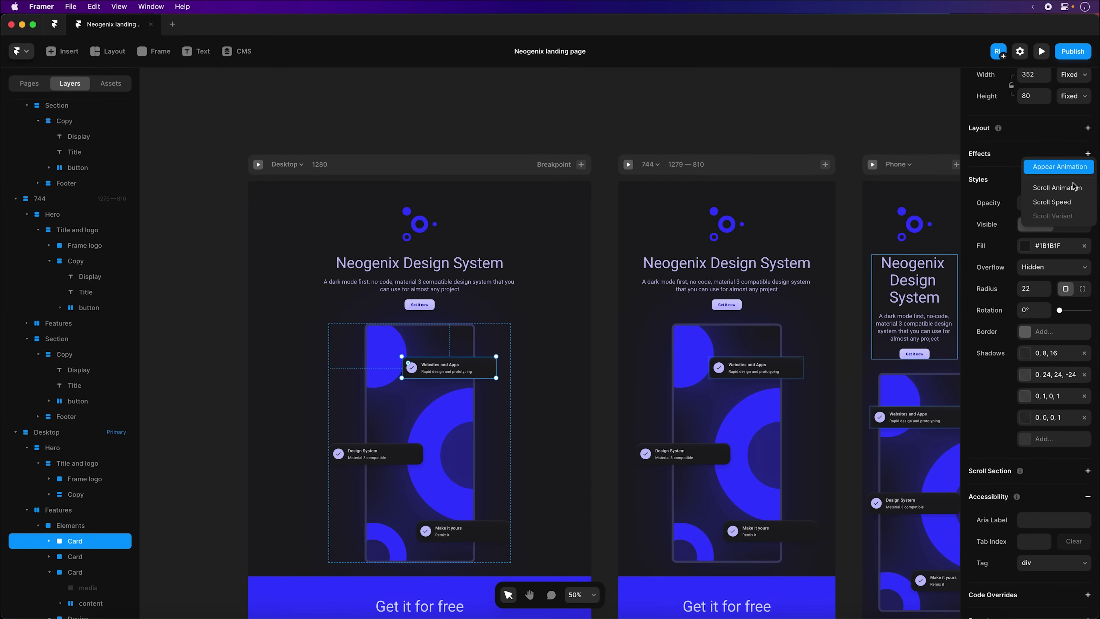
pyautogui.press('Escape')
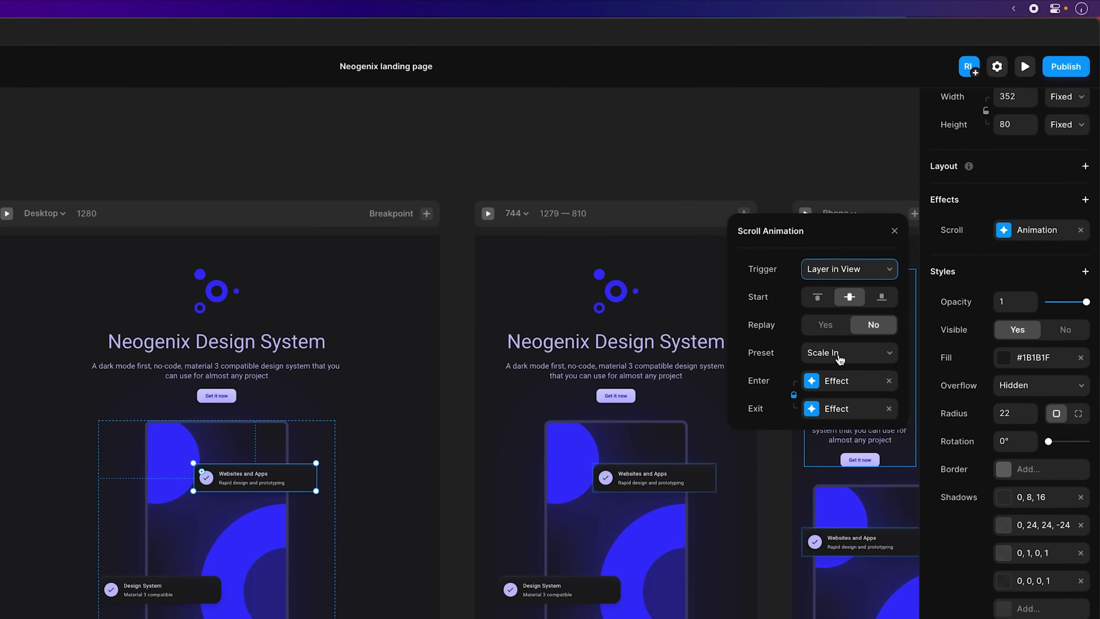
pyautogui.click(841, 381)
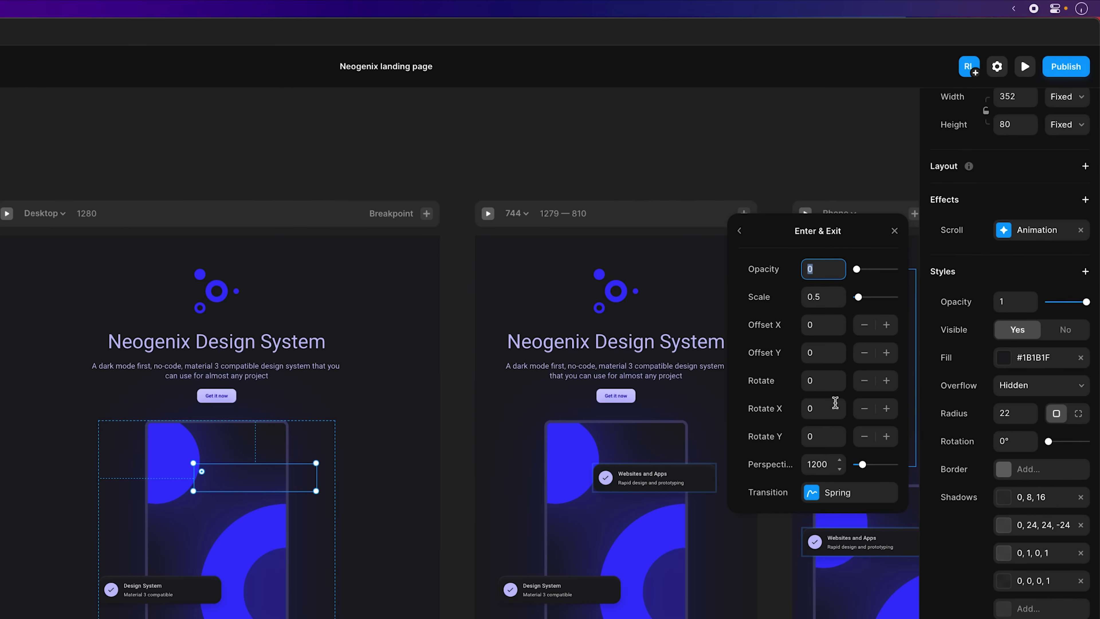
pyautogui.click(840, 494)
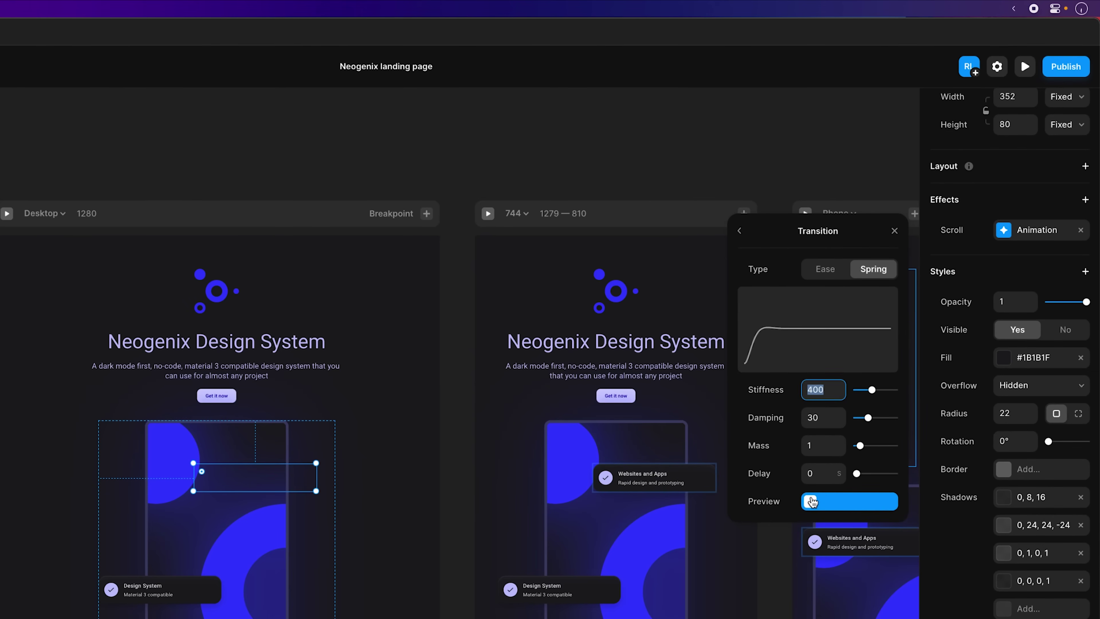
# Step: Set the card animation's spring transition start delay to 1 s
pyautogui.click(821, 473)
pyautogui.write('.1')
pyautogui.press('BackSpace')
pyautogui.write('4')
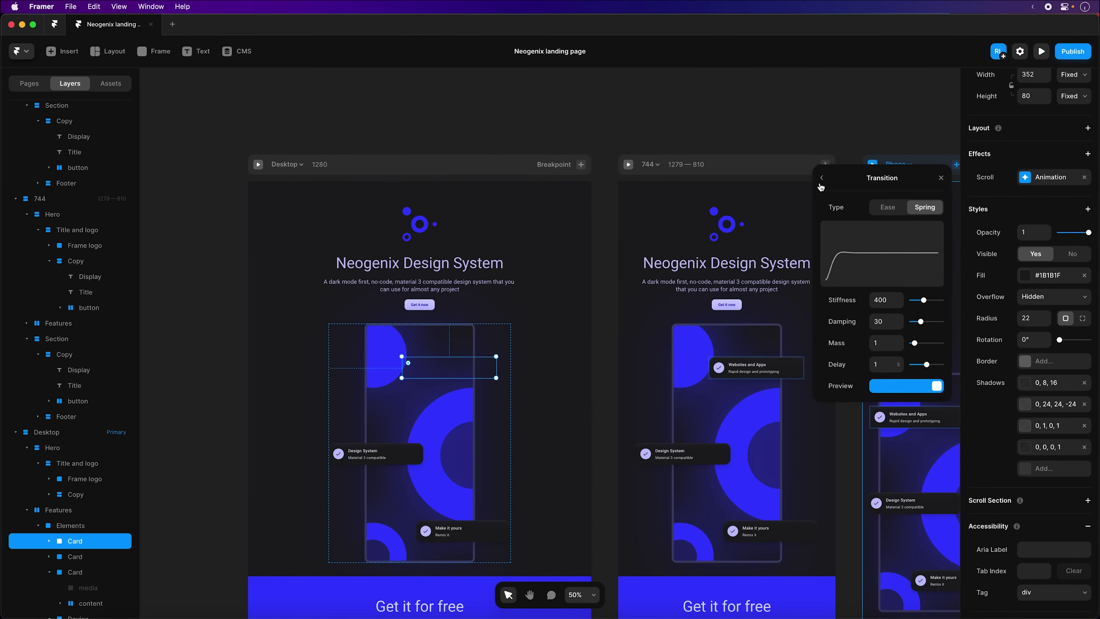
pyautogui.click(822, 181)
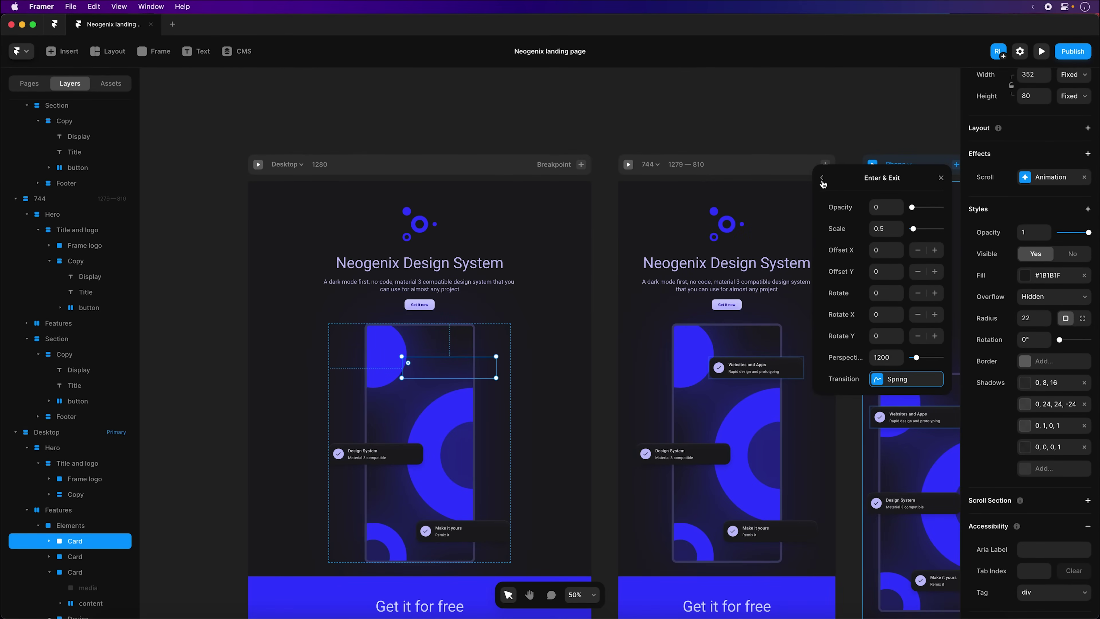
pyautogui.click(941, 178)
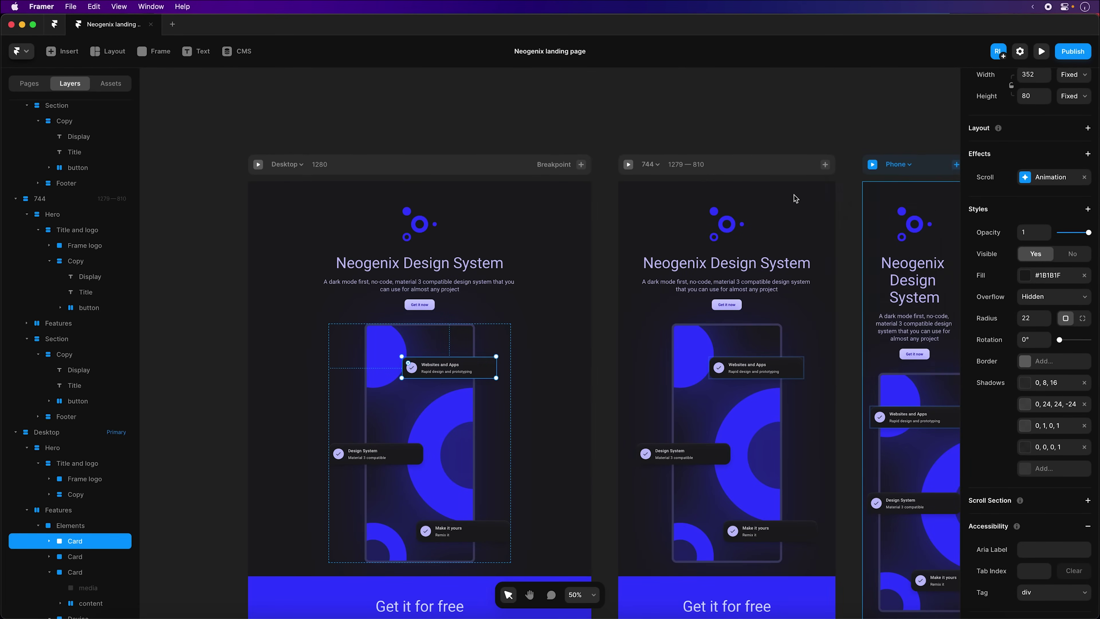
pyautogui.click(75, 558)
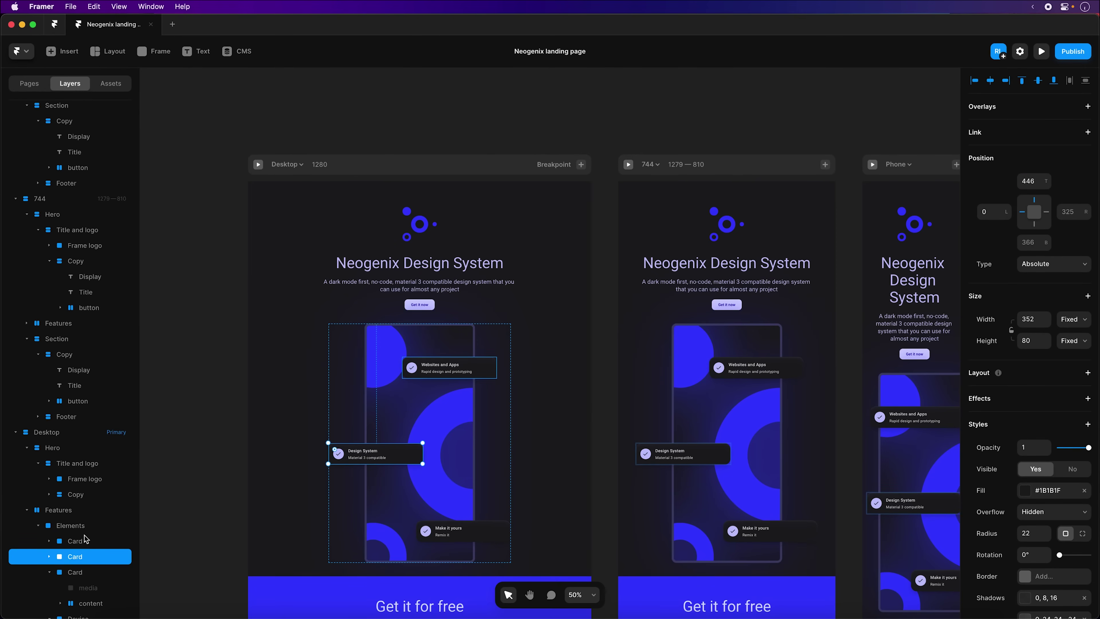
pyautogui.click(89, 543)
# Step: Copy the Websites and Apps card's style and paste it onto the Design System and Make it yours cards
pyautogui.rightClick(89, 544)
pyautogui.moveTo(184, 354)
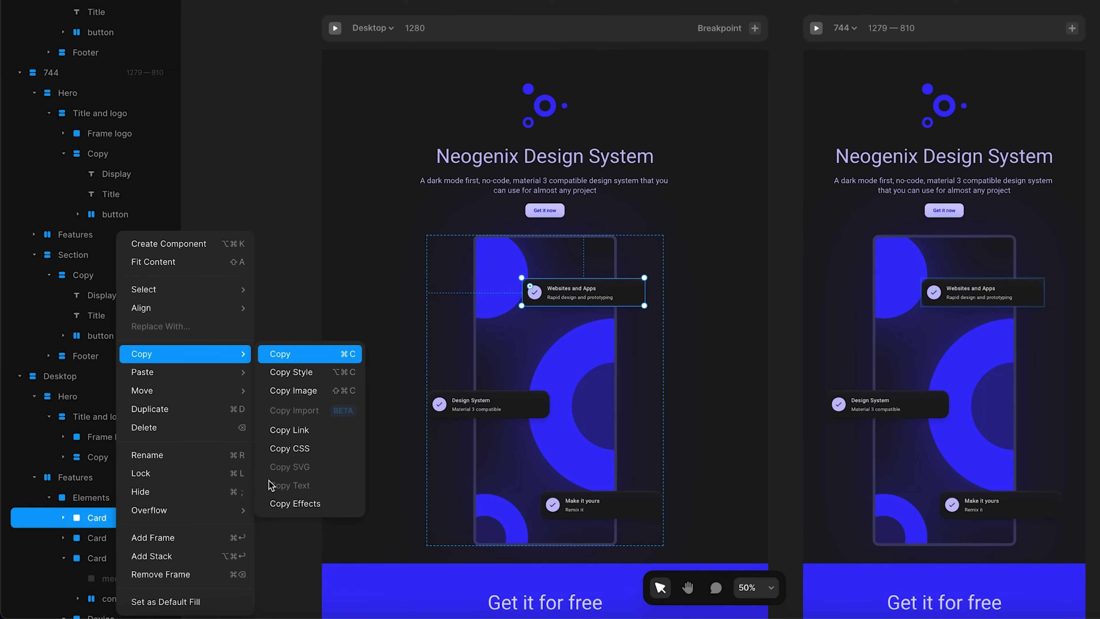
pyautogui.click(111, 546)
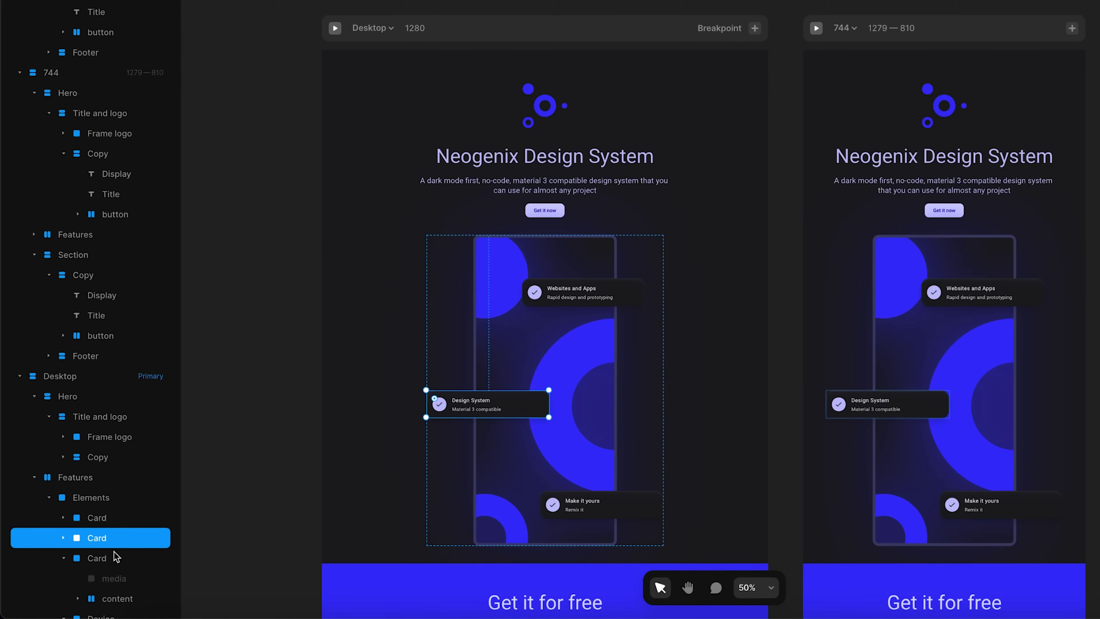
pyautogui.keyDown('shift'); pyautogui.click(119, 563); pyautogui.keyUp('shift')
pyautogui.rightClick(130, 559)
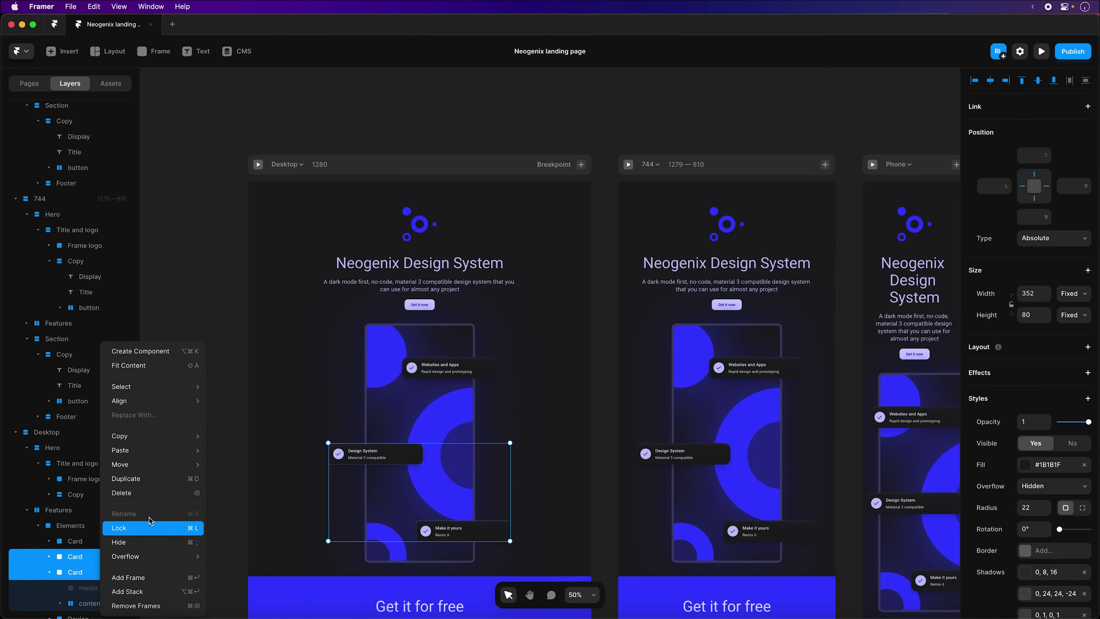
pyautogui.moveTo(151, 464)
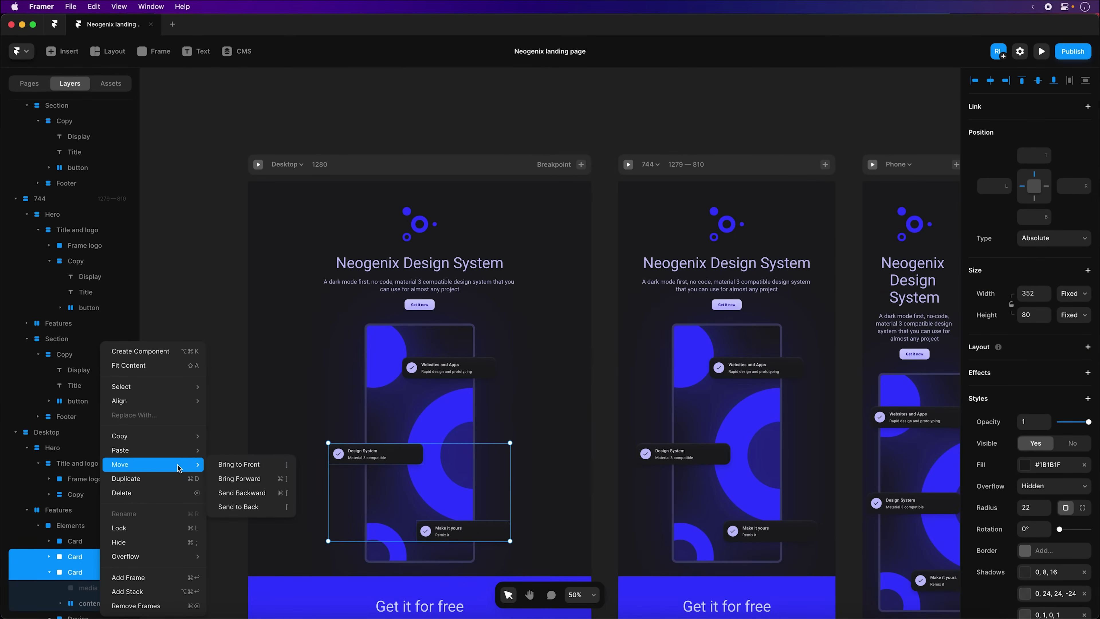
pyautogui.click(224, 465)
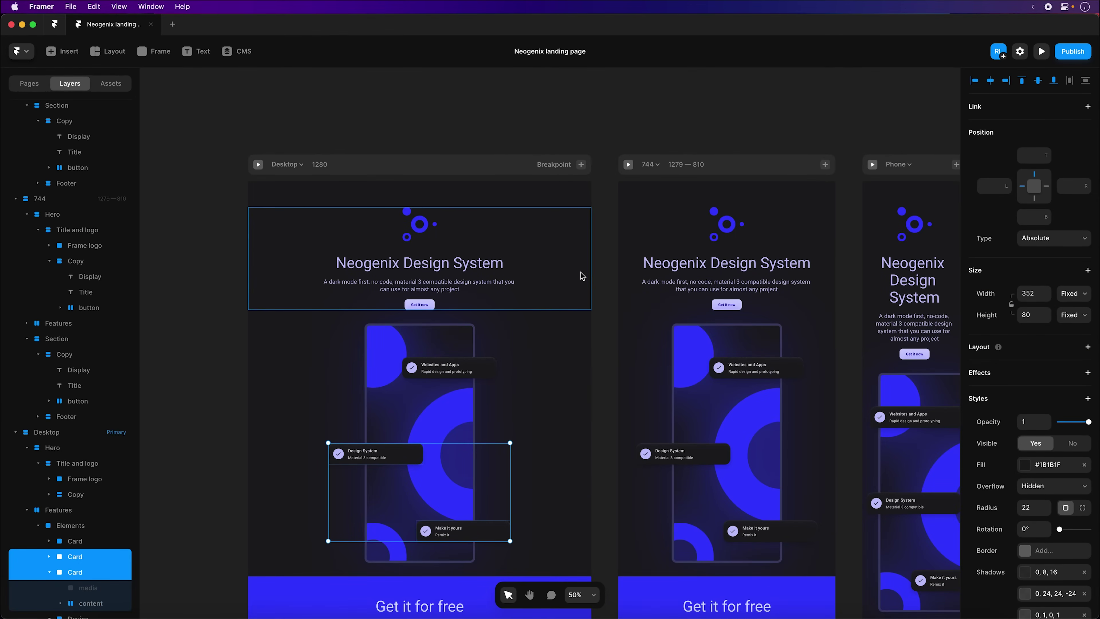
# Step: Select the Get it for free text block and bring up its actions
pyautogui.scroll(-3, 587, 273)
pyautogui.scroll(-10, 588, 271)
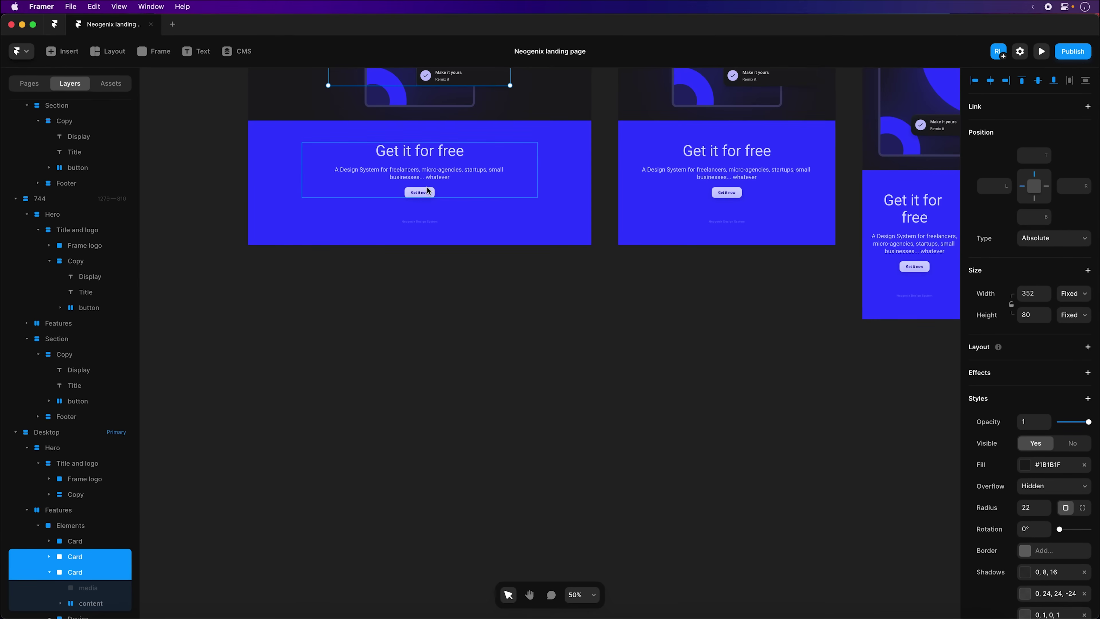
pyautogui.scroll(-1, 74, 527)
pyautogui.scroll(-2, 73, 529)
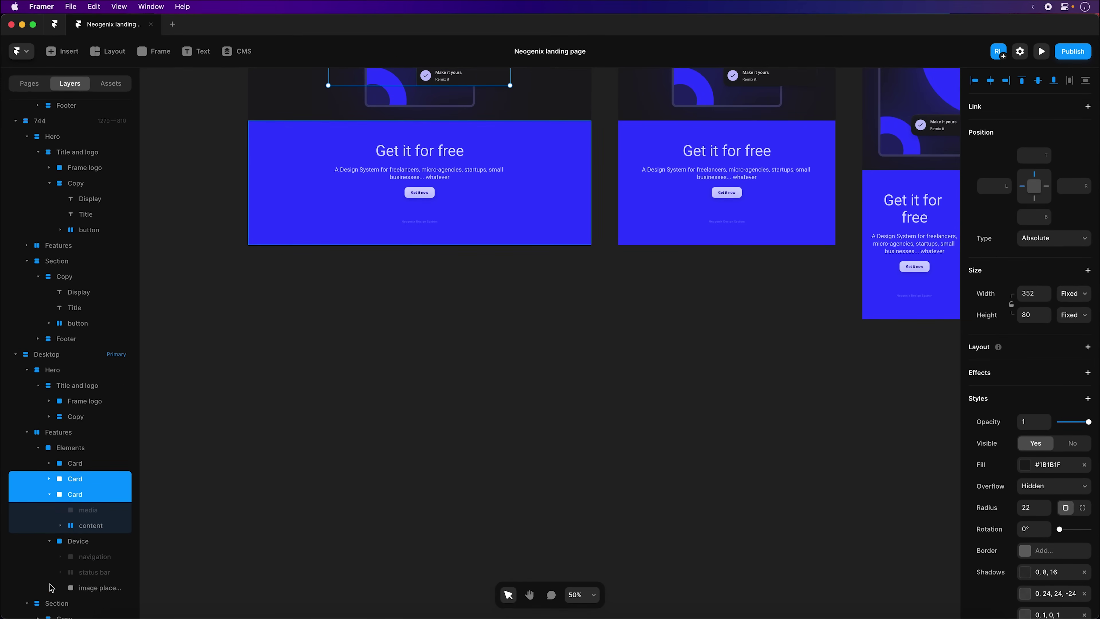
pyautogui.scroll(-2, 52, 588)
pyautogui.click(77, 589)
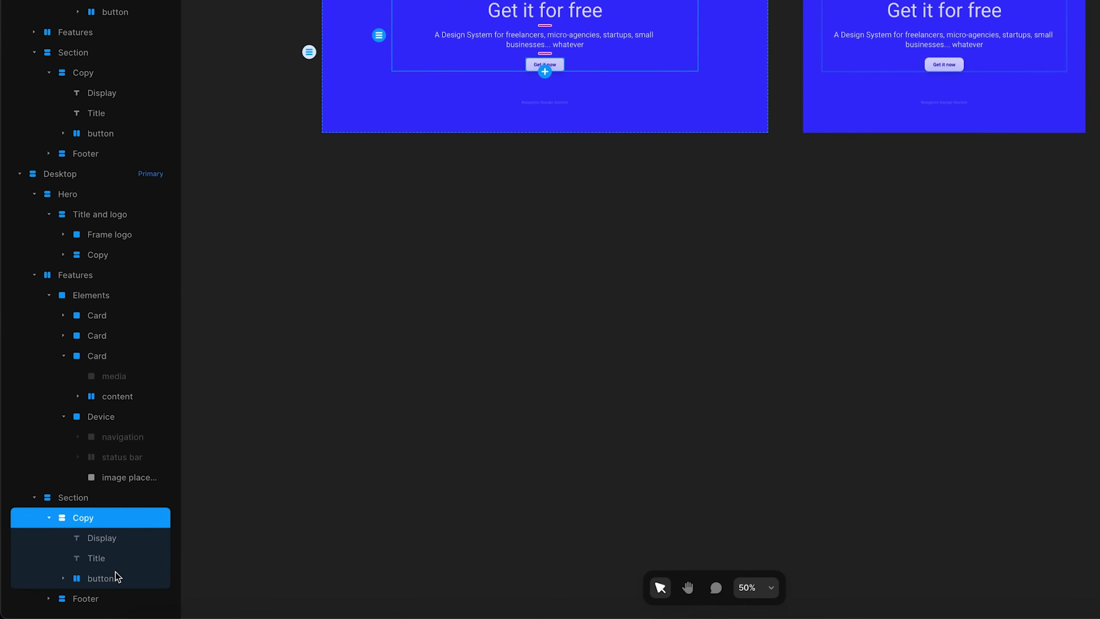
pyautogui.rightClick(117, 519)
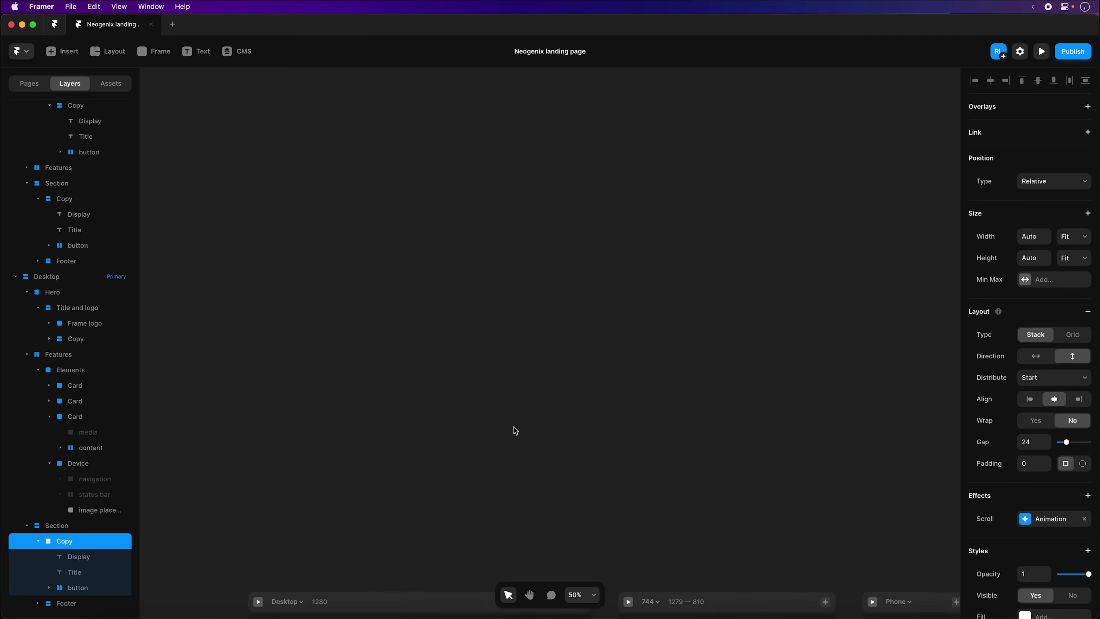
pyautogui.click(433, 414)
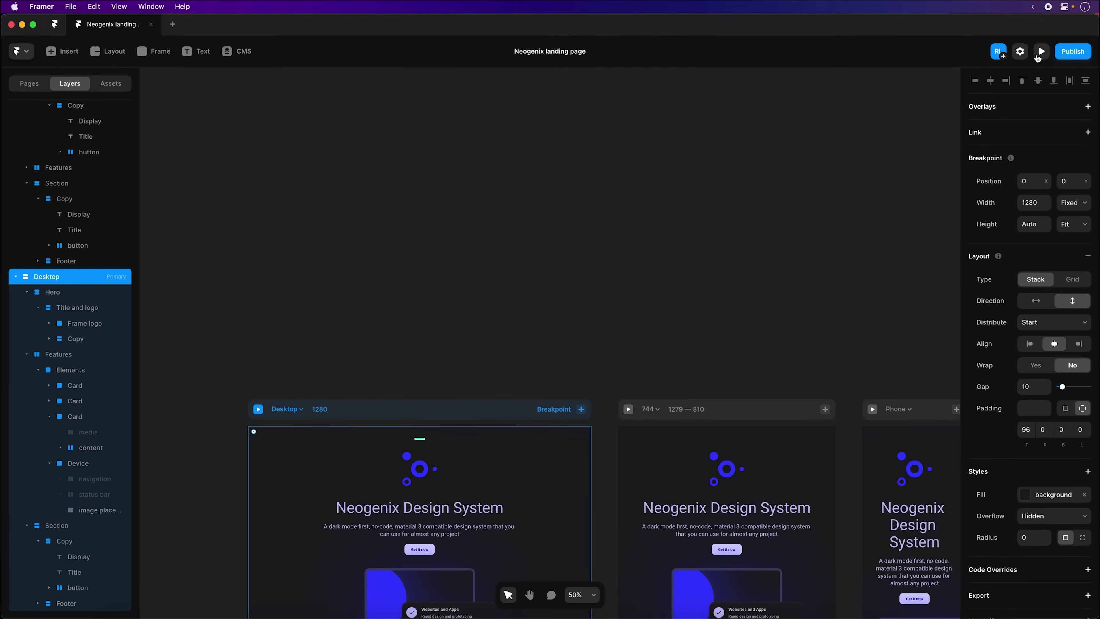
pyautogui.click(1040, 52)
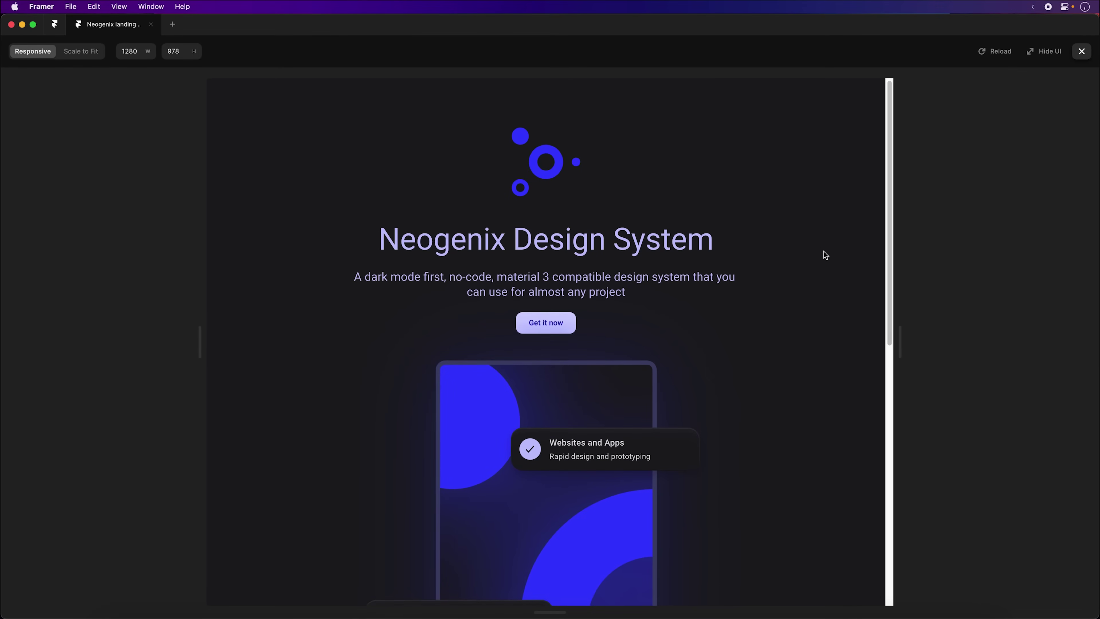
pyautogui.scroll(-3, 821, 249)
pyautogui.scroll(-5, 822, 250)
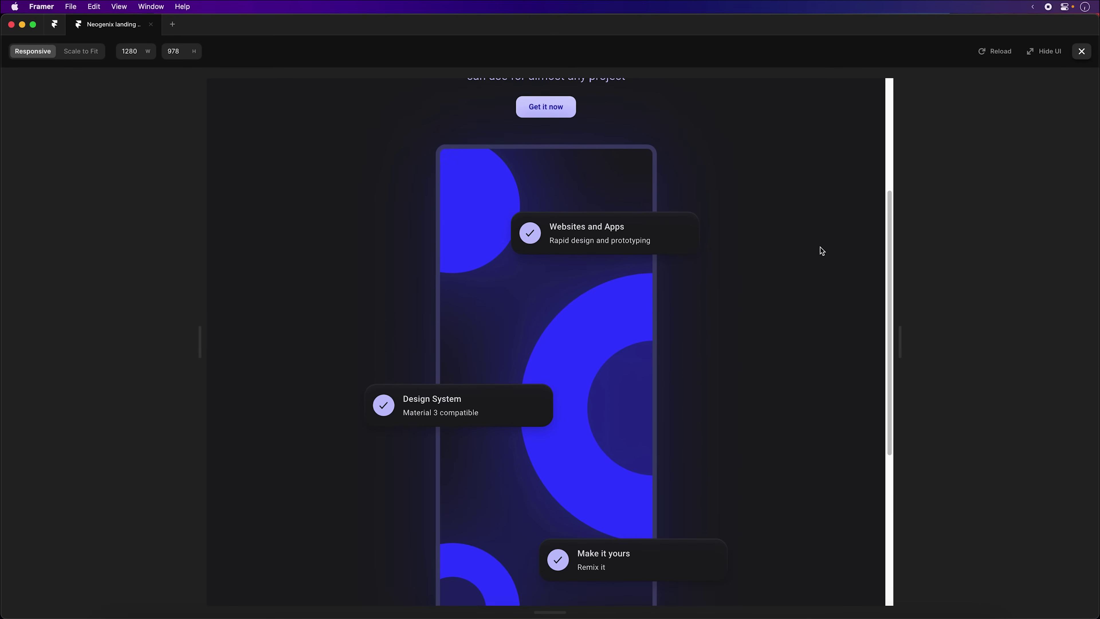
pyautogui.scroll(-5, 864, 229)
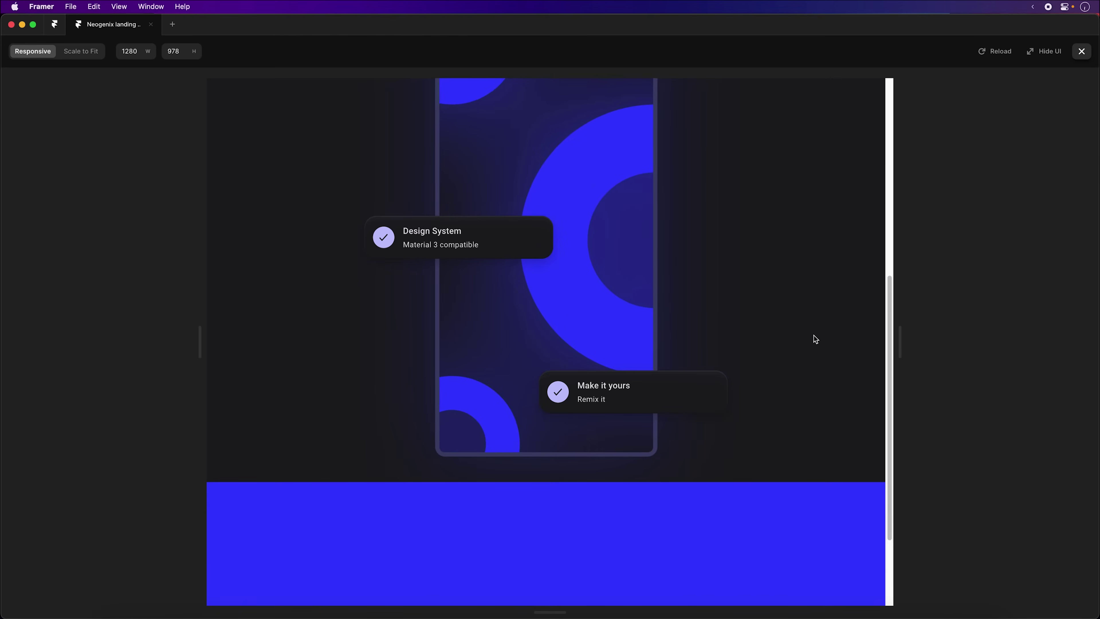
pyautogui.scroll(2, 800, 349)
pyautogui.scroll(10, 799, 345)
pyautogui.scroll(5, 796, 340)
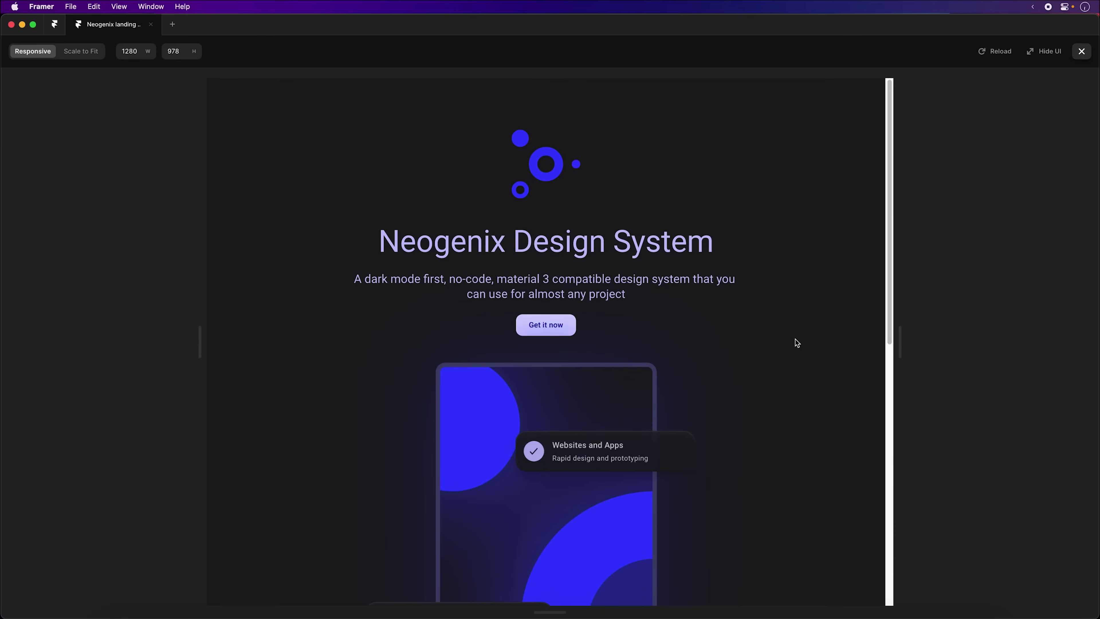
pyautogui.click(995, 52)
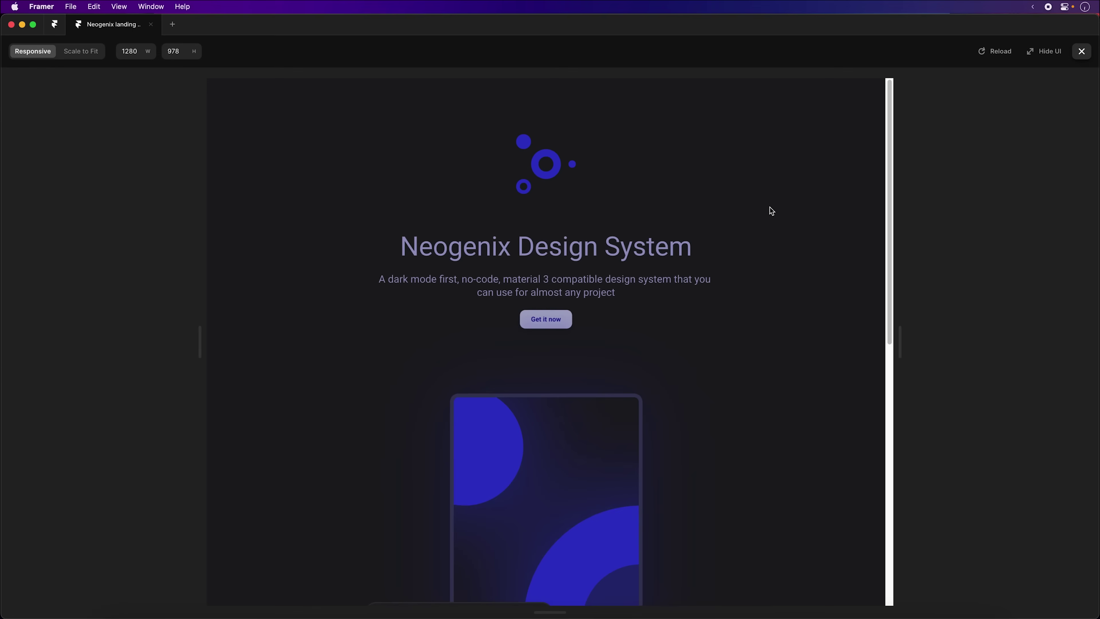
pyautogui.scroll(-4, 776, 219)
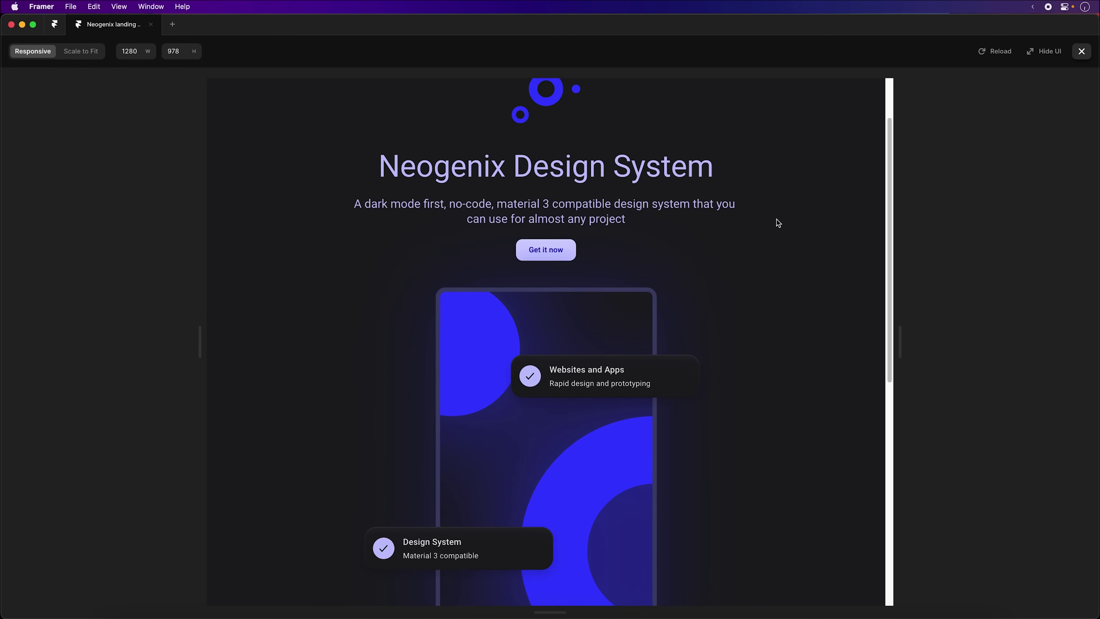
pyautogui.scroll(-5, 781, 224)
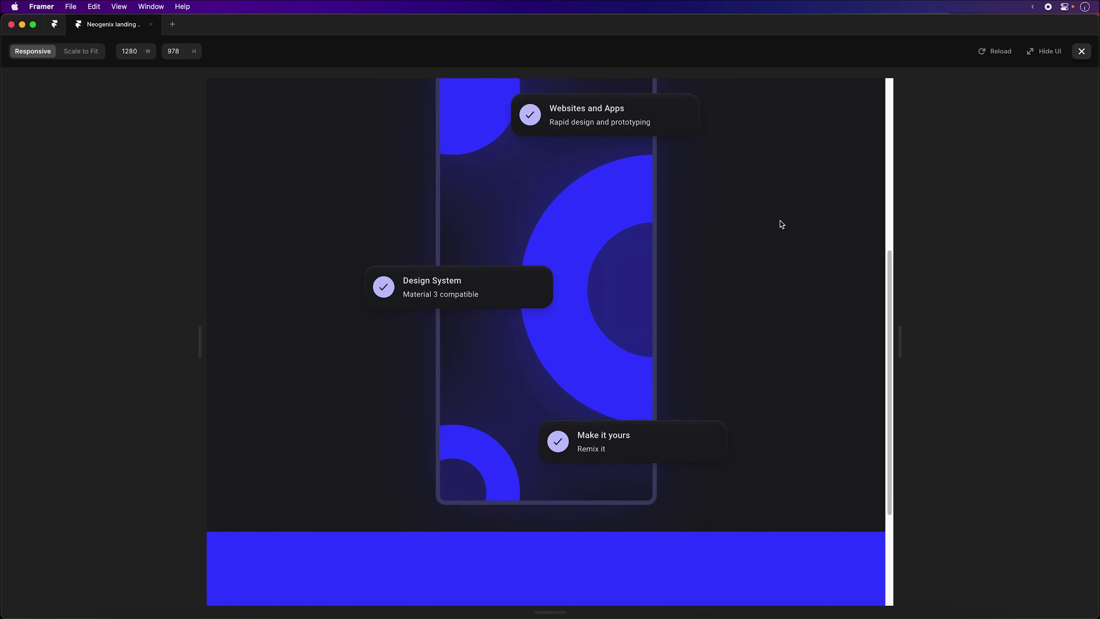
pyautogui.scroll(8, 782, 224)
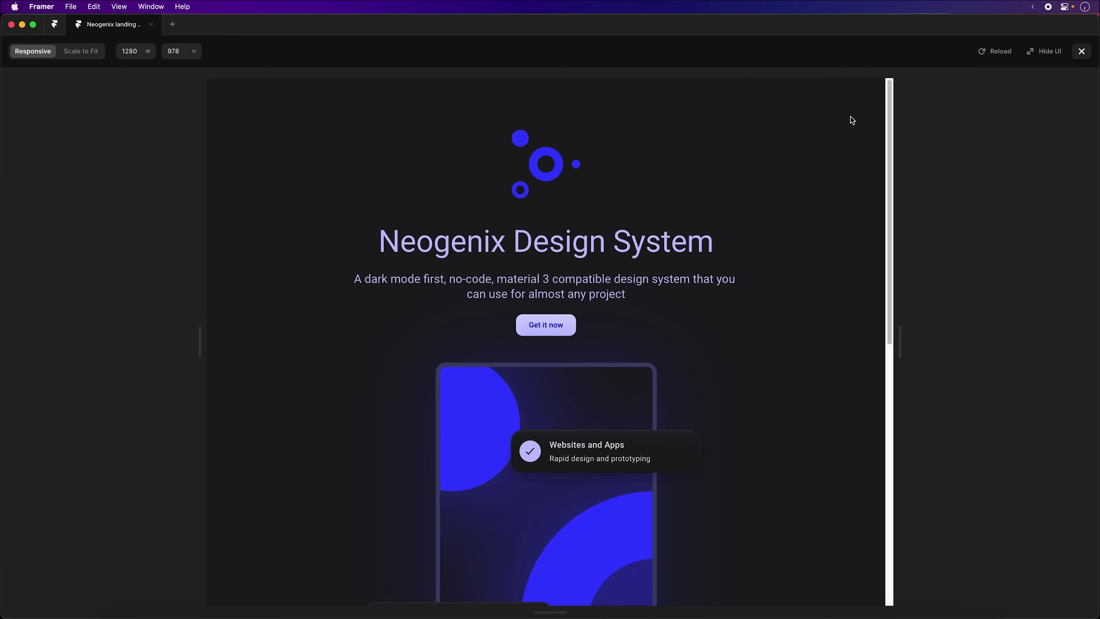
pyautogui.press('Escape')
pyautogui.click(84, 403)
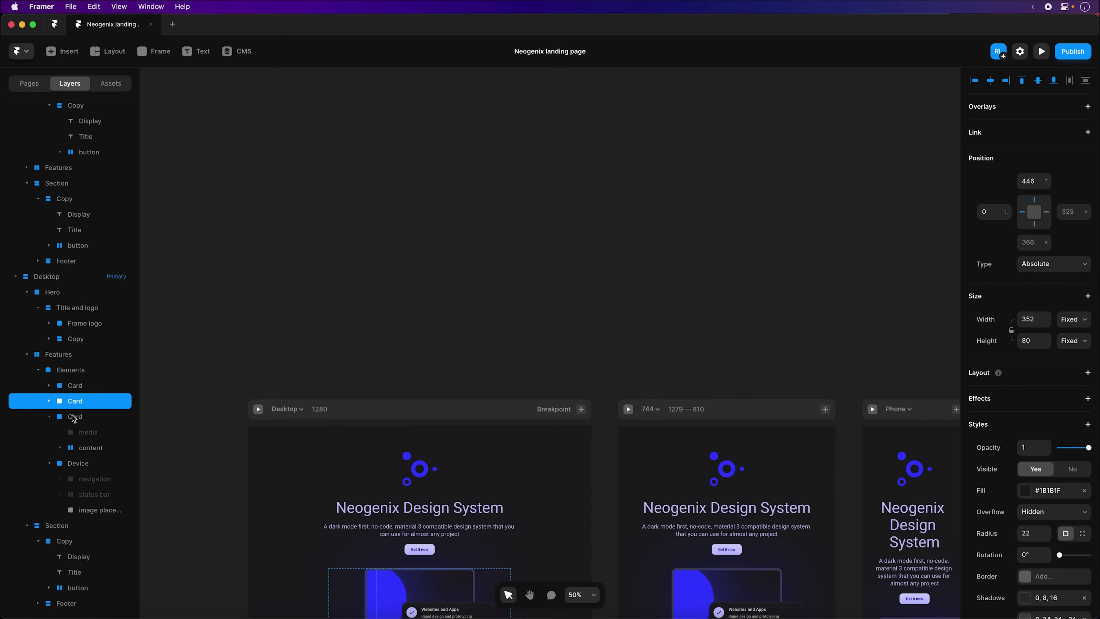
# Step: Add a scroll animation to the Design System card and review its enter and transition settings
pyautogui.click(74, 418)
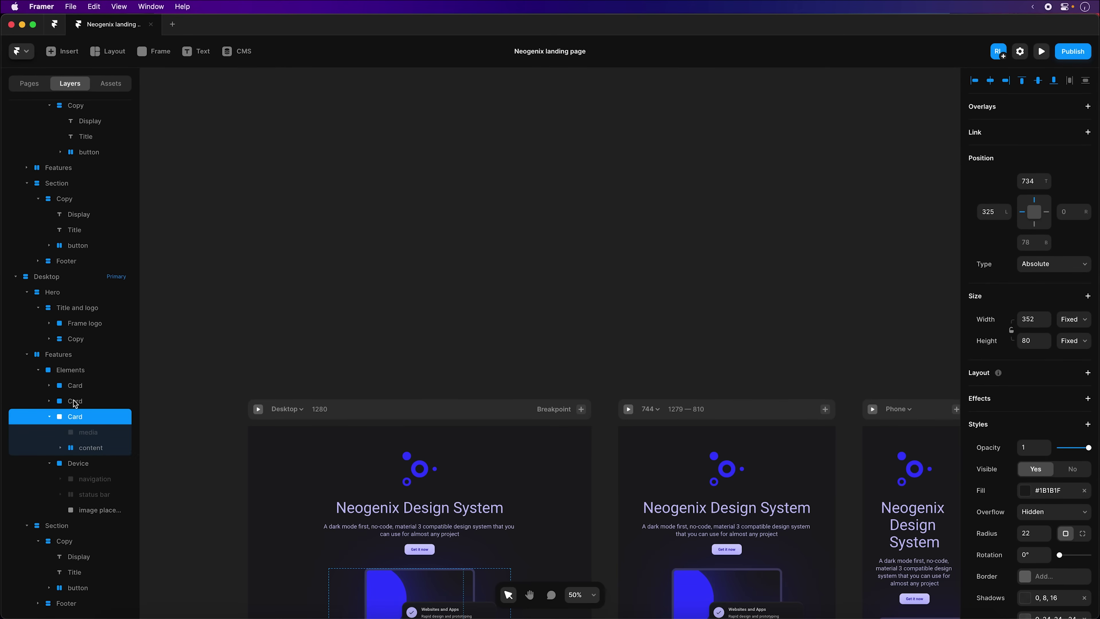
pyautogui.click(75, 403)
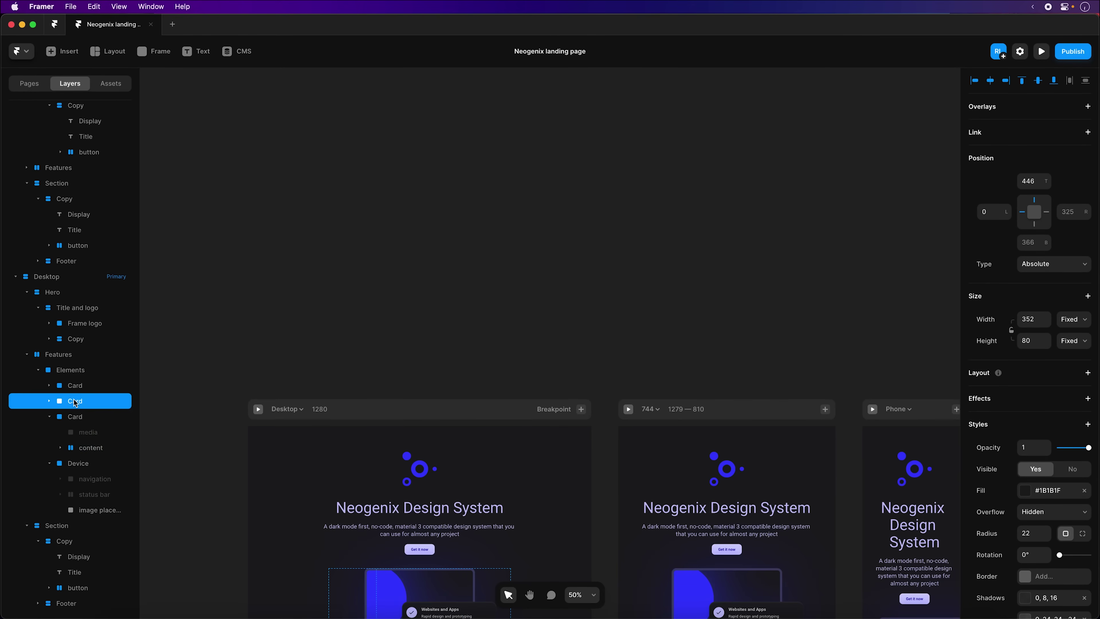
pyautogui.click(1087, 399)
pyautogui.click(1061, 430)
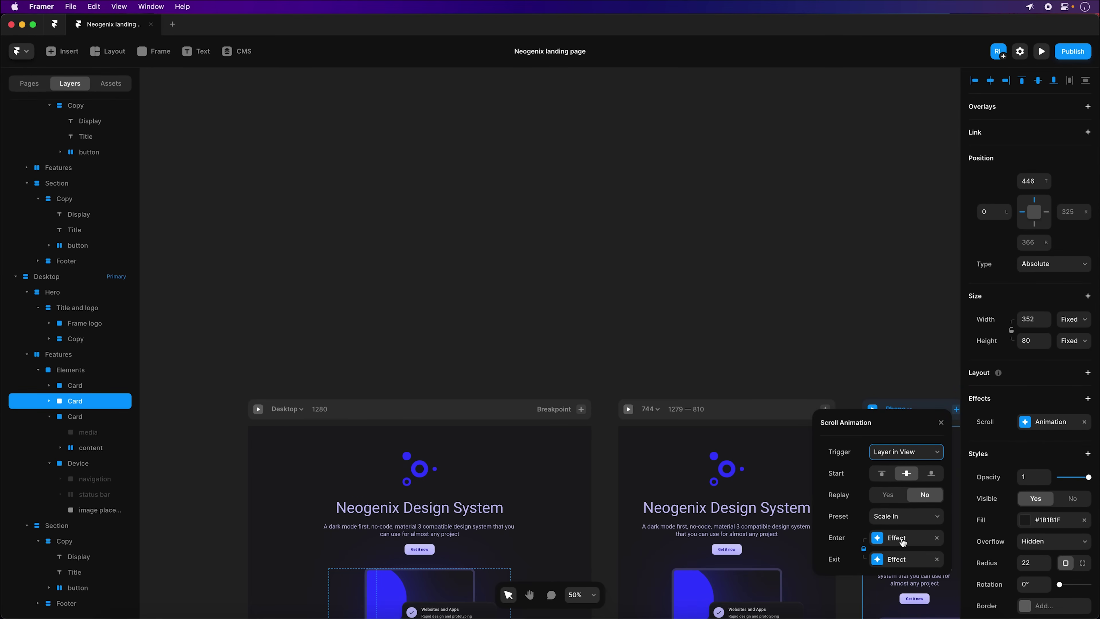
pyautogui.click(902, 539)
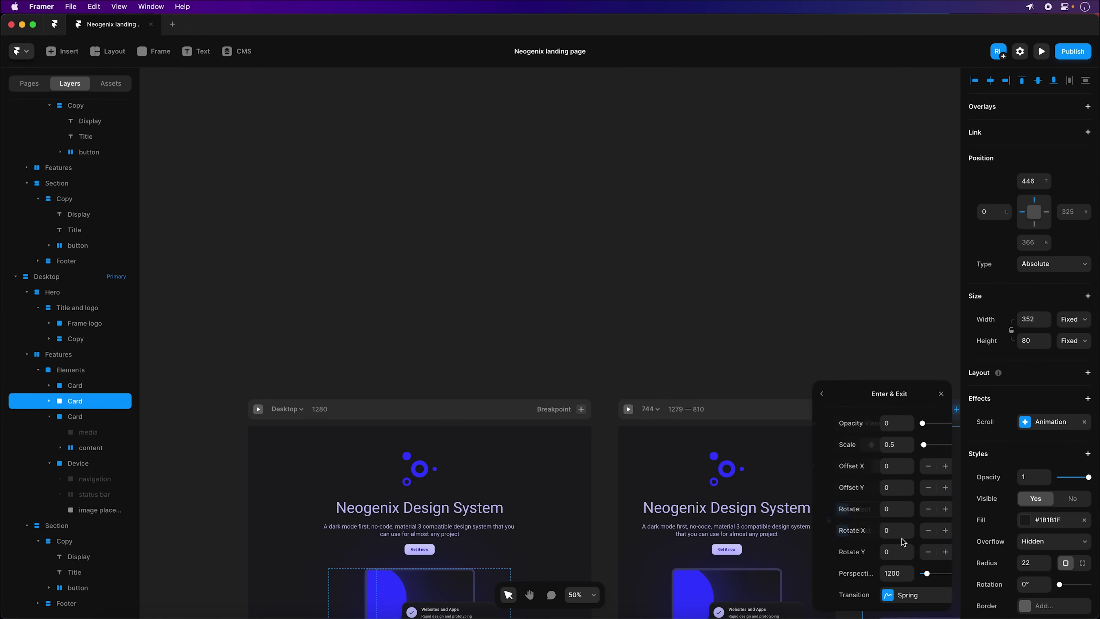
pyautogui.click(892, 596)
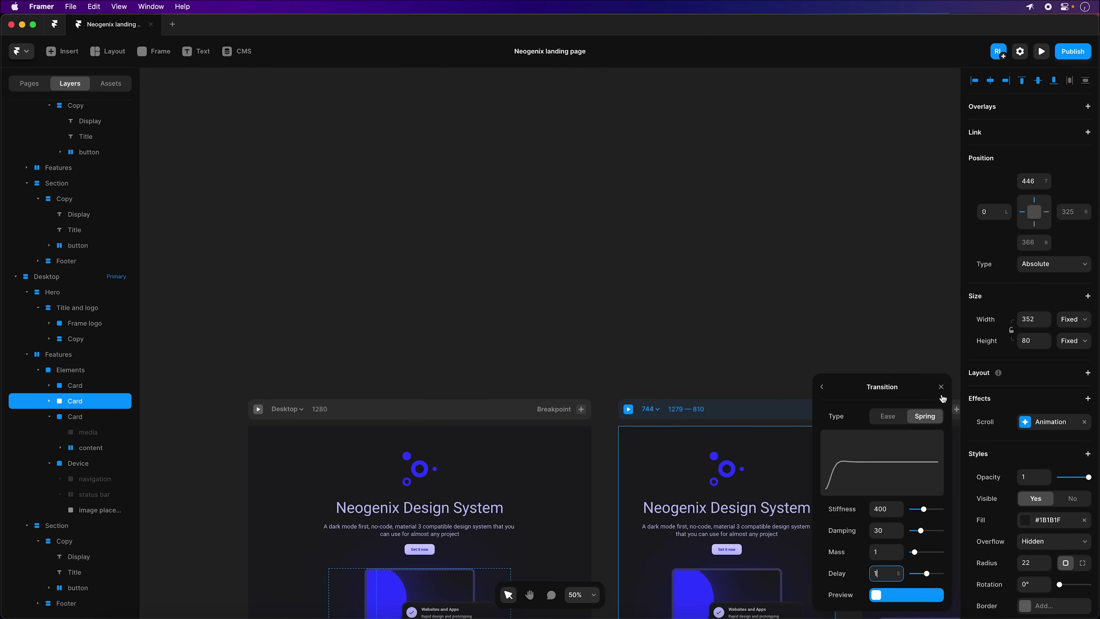
pyautogui.click(941, 386)
# Step: Add a scroll animation to the Make it yours card: 0.5 scale, 0 opacity, spring delayed 1
pyautogui.click(90, 417)
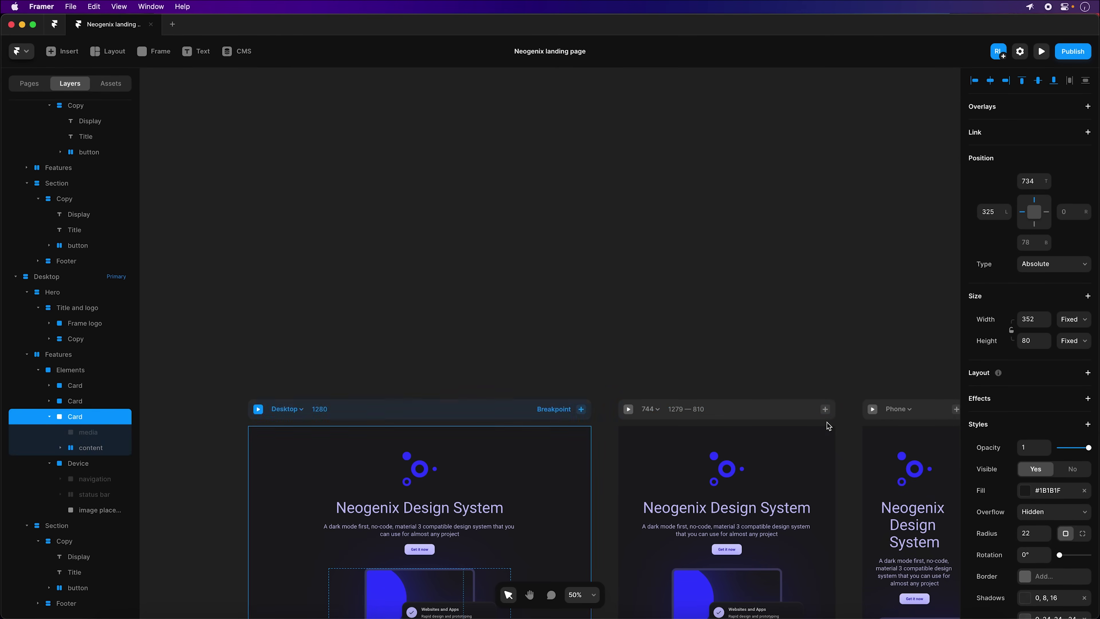
pyautogui.click(1085, 401)
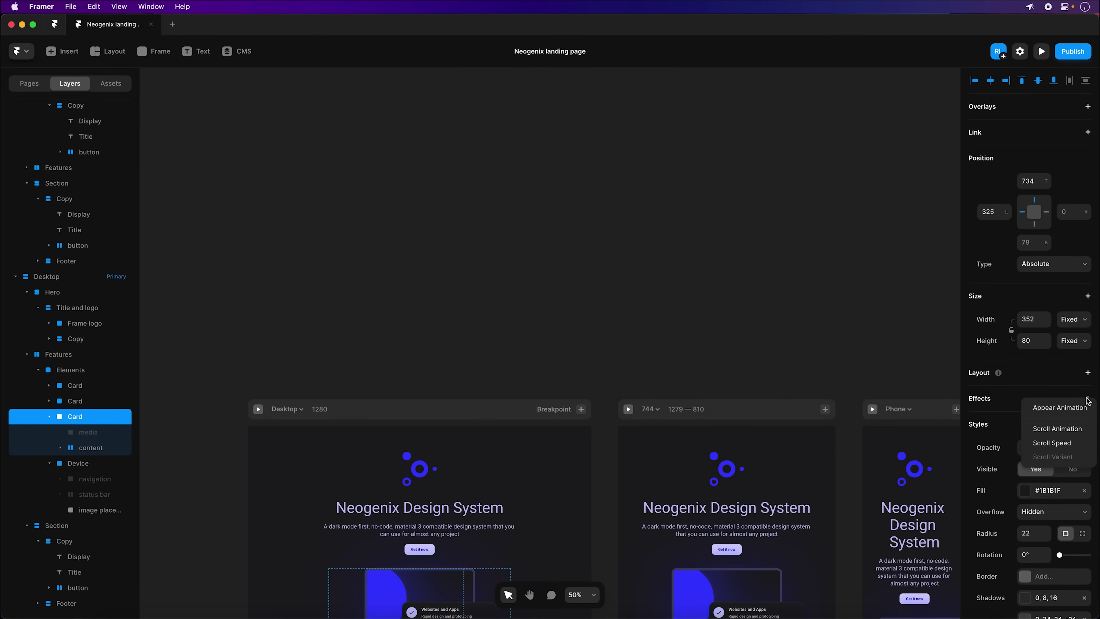
pyautogui.click(1059, 429)
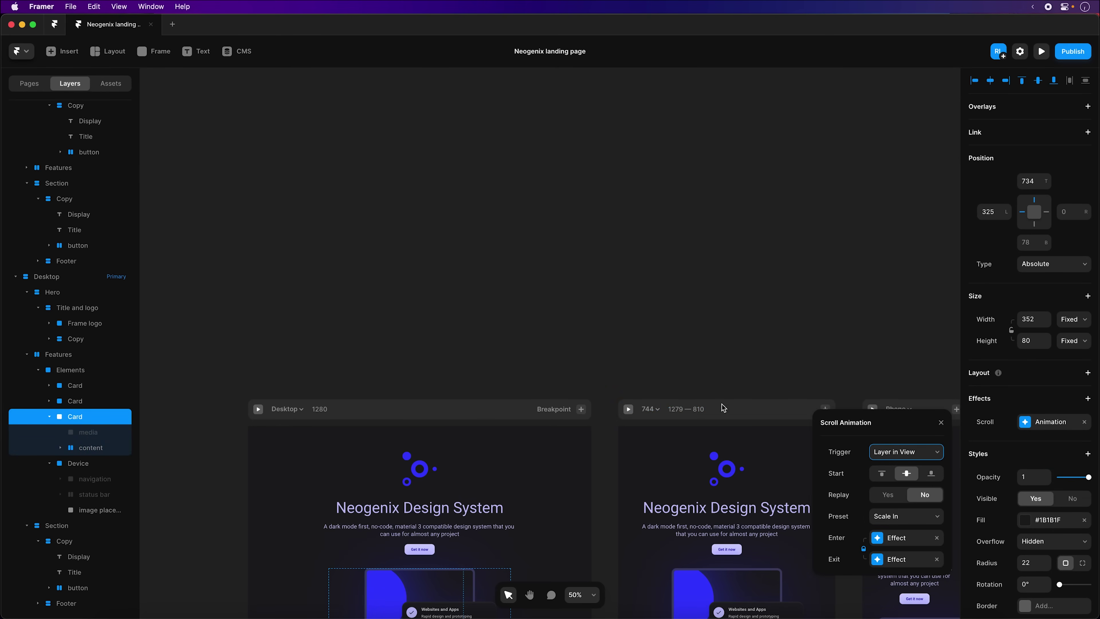
pyautogui.click(901, 538)
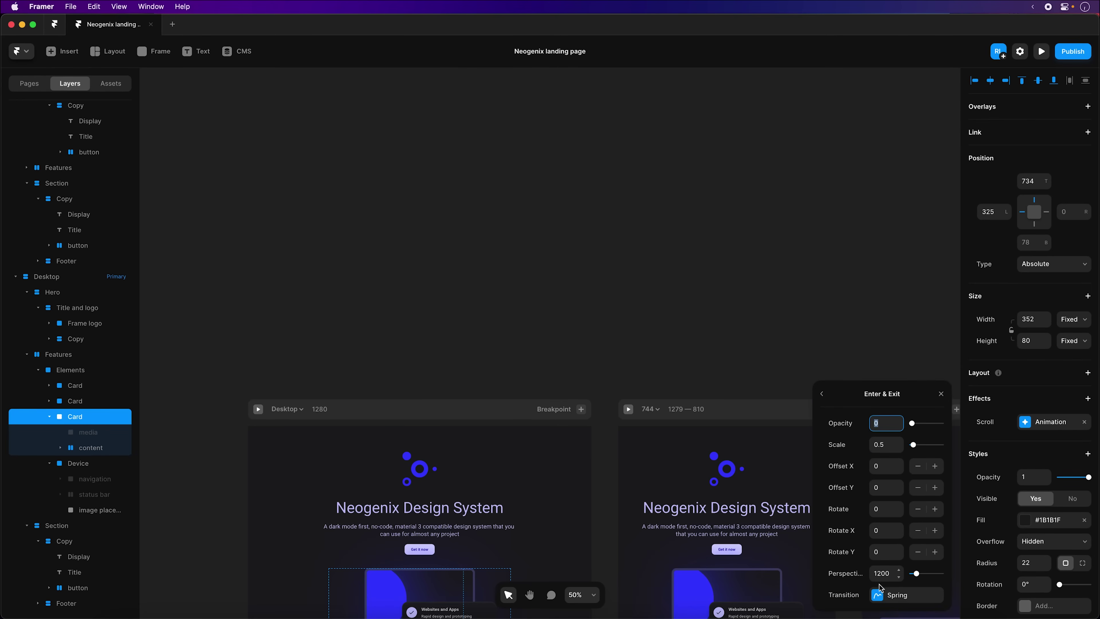
pyautogui.click(896, 598)
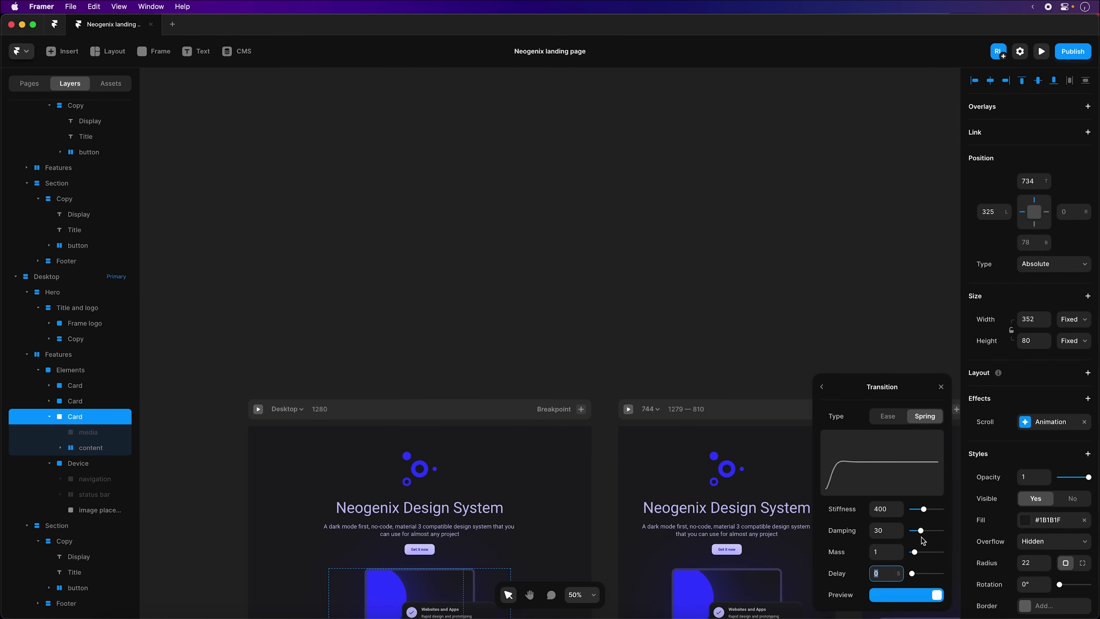
pyautogui.click(941, 386)
# Step: Collapse the Get it for free Copy layer and select the Desktop breakpoint frame
pyautogui.scroll(-10, 602, 304)
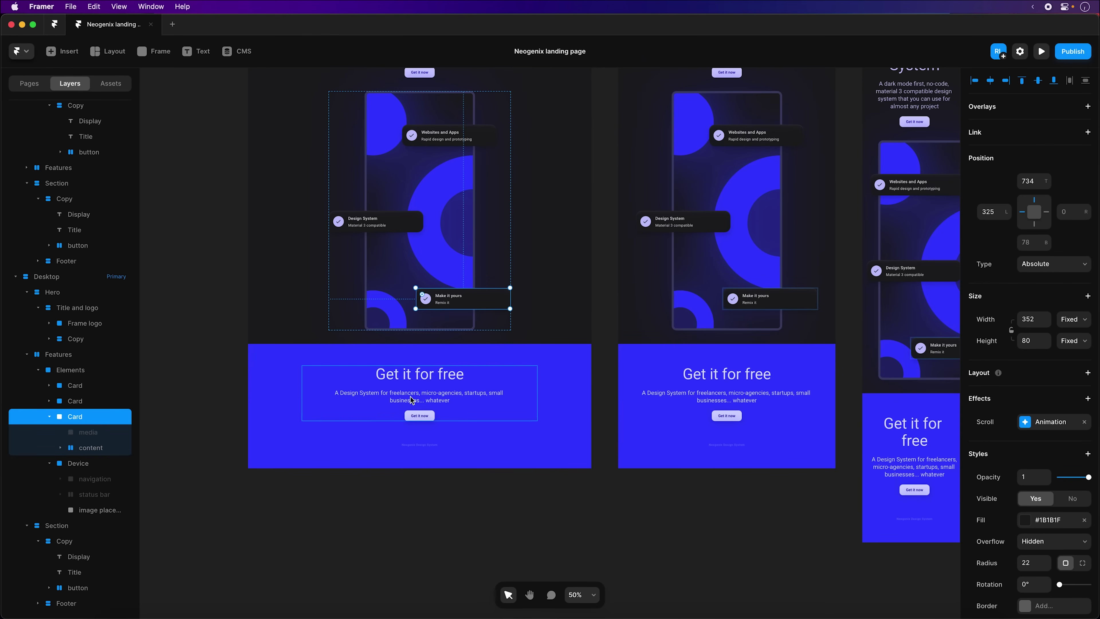
pyautogui.click(77, 547)
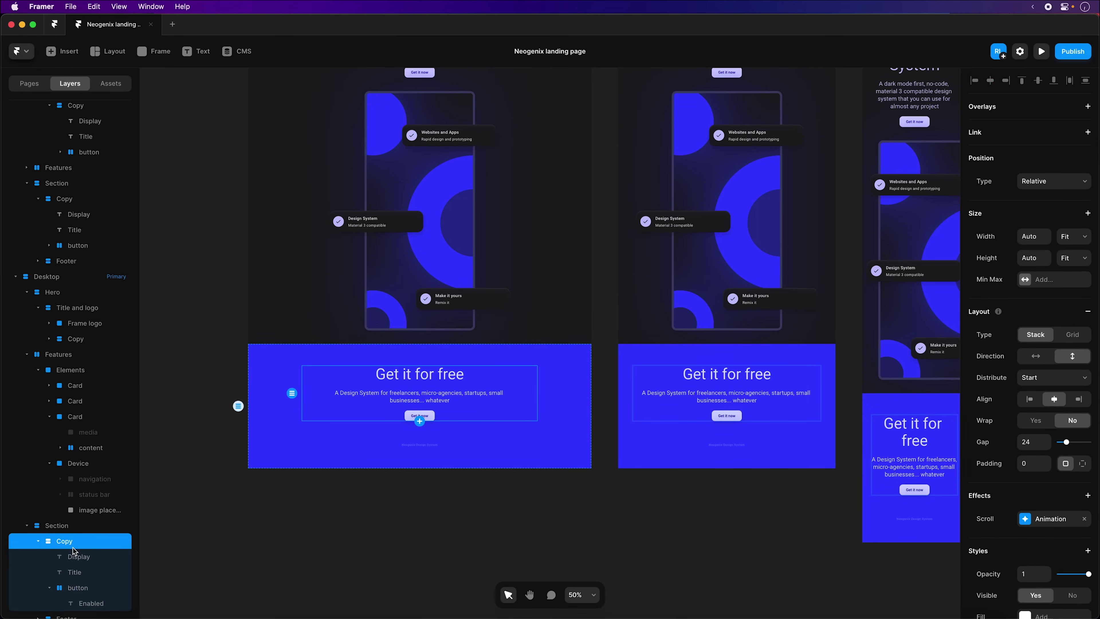
pyautogui.click(37, 547)
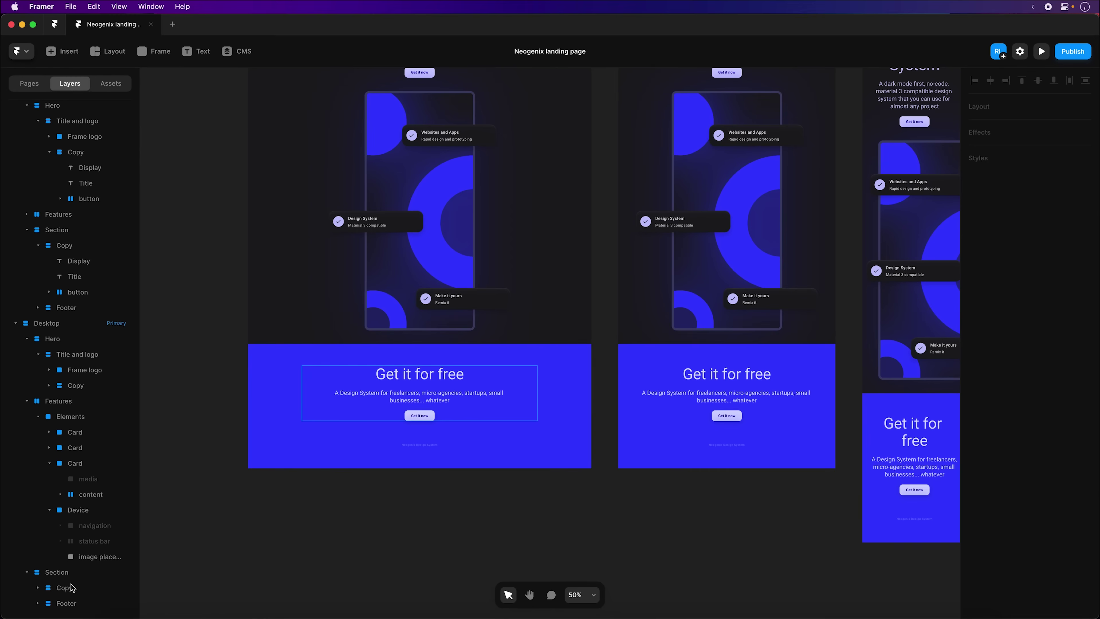
pyautogui.scroll(10, 438, 254)
pyautogui.click(417, 458)
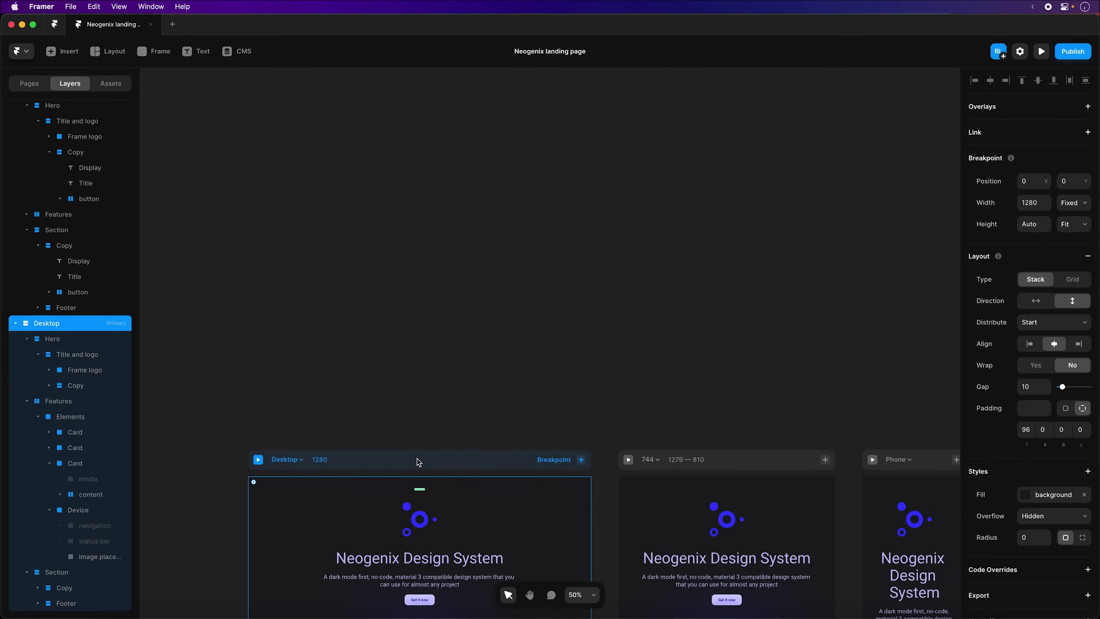
# Step: Preview the page live at 1280 px wide and scroll through it
pyautogui.click(1041, 52)
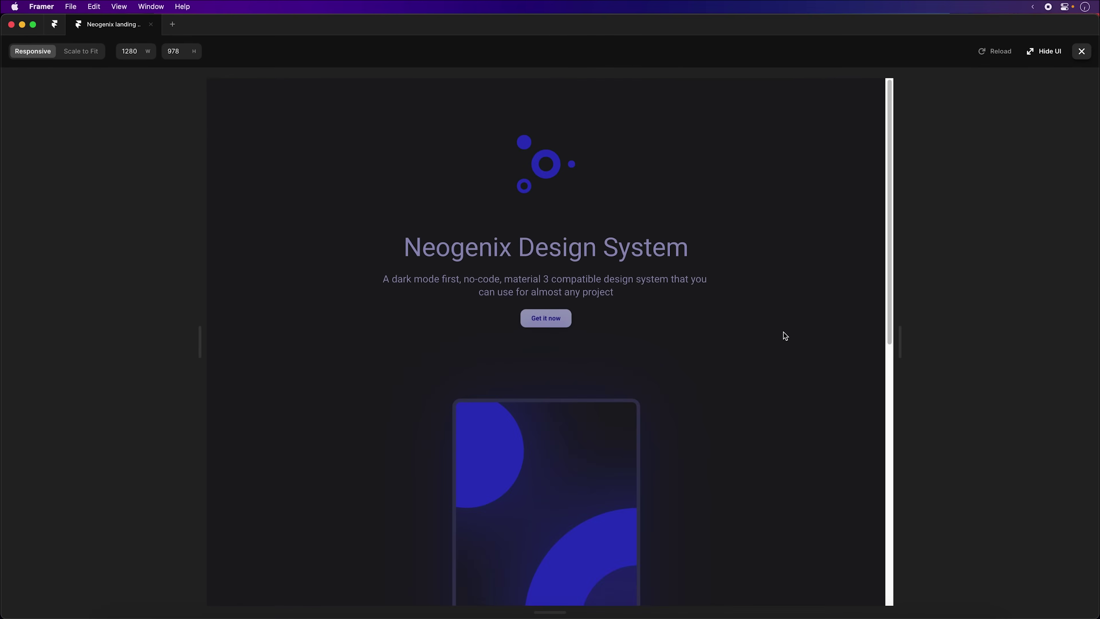
pyautogui.scroll(-1, 787, 316)
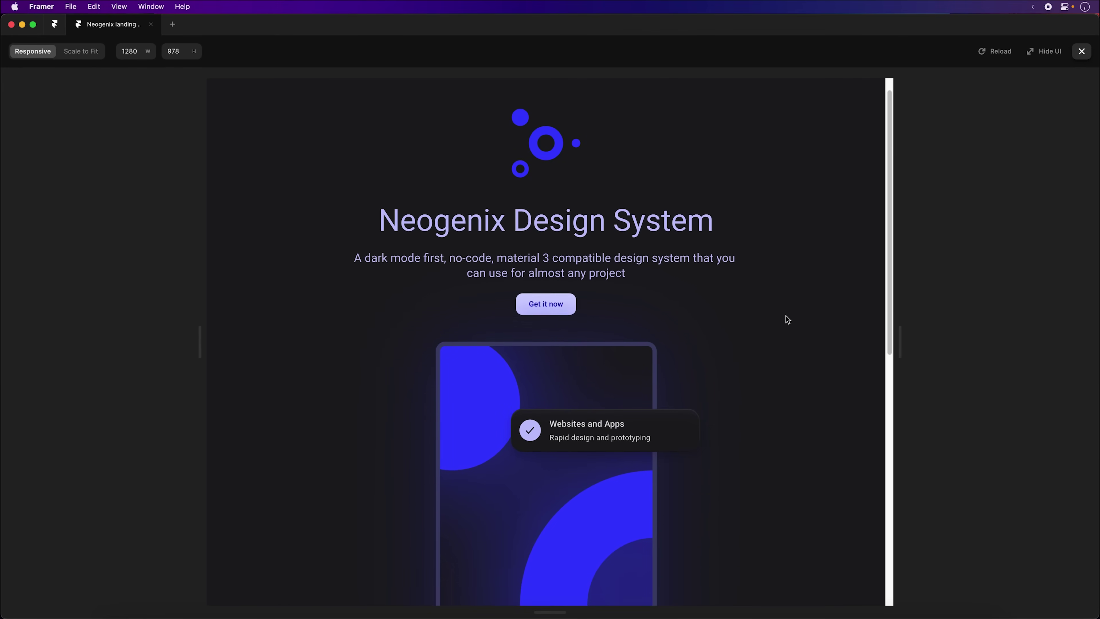
pyautogui.scroll(-3, 790, 319)
pyautogui.scroll(-1, 791, 321)
pyautogui.scroll(-2, 793, 324)
pyautogui.scroll(-1, 792, 325)
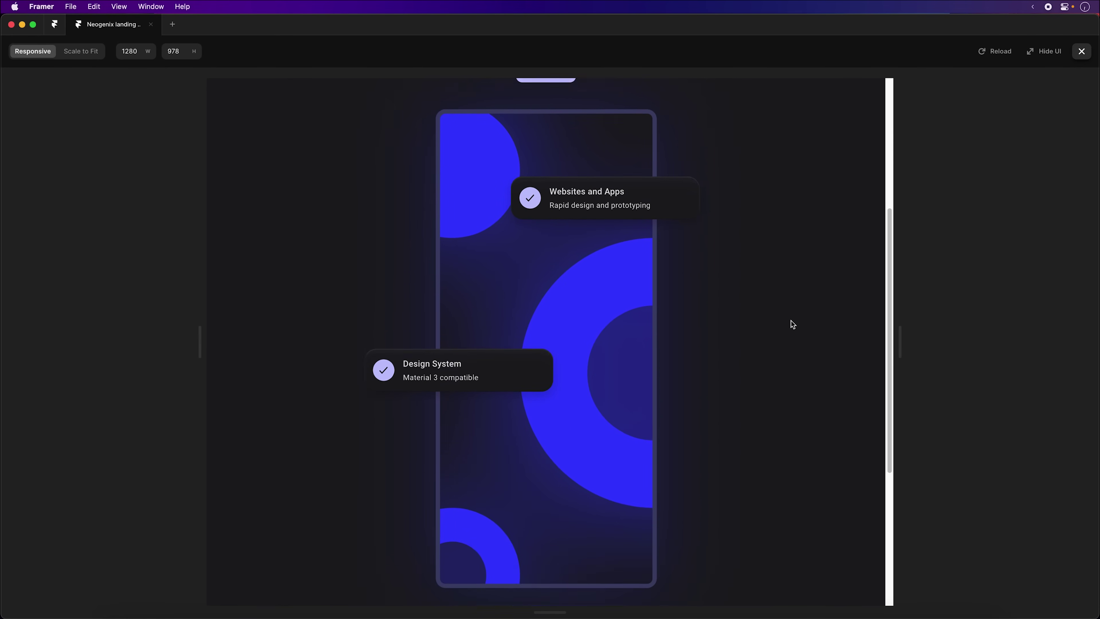
pyautogui.scroll(-3, 792, 324)
pyautogui.scroll(-1, 796, 324)
pyautogui.scroll(-2, 795, 322)
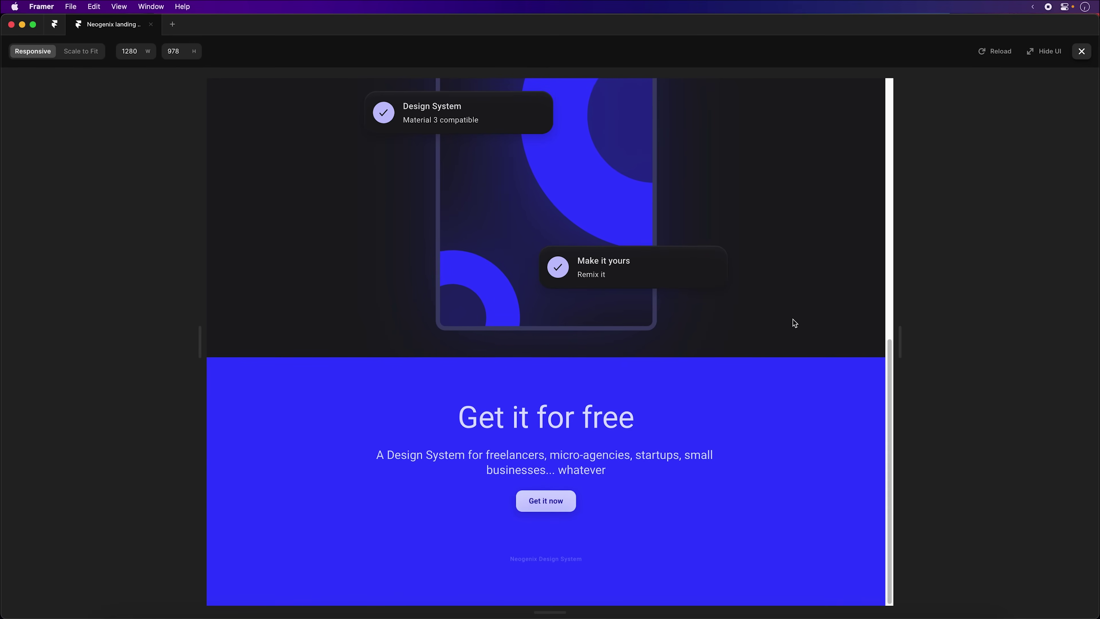
pyautogui.scroll(1, 783, 319)
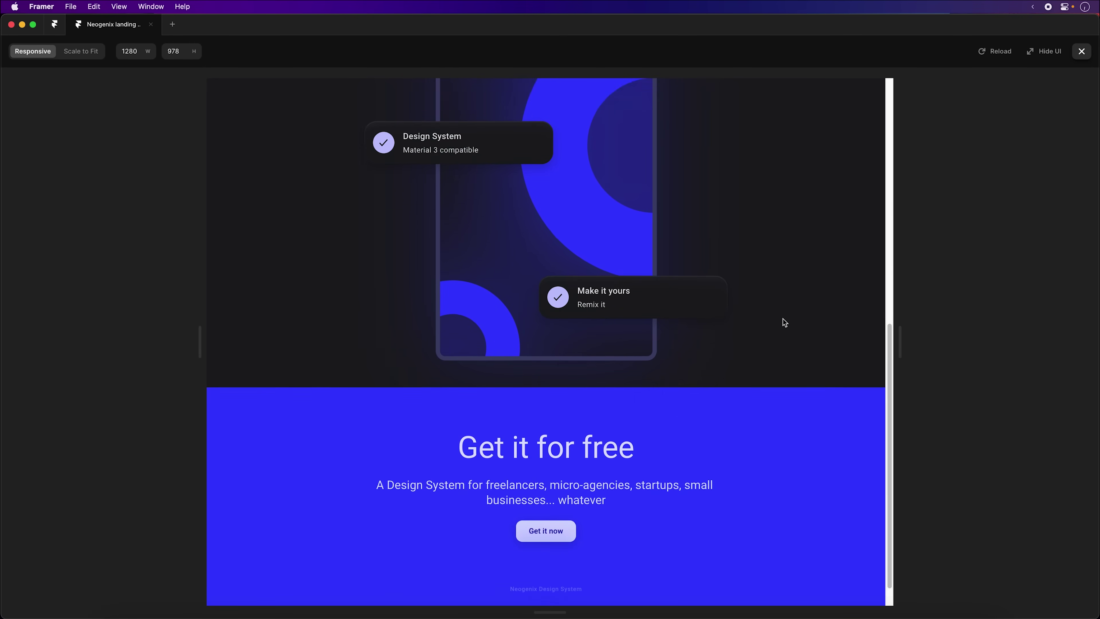
pyautogui.scroll(8, 784, 319)
pyautogui.scroll(3, 788, 316)
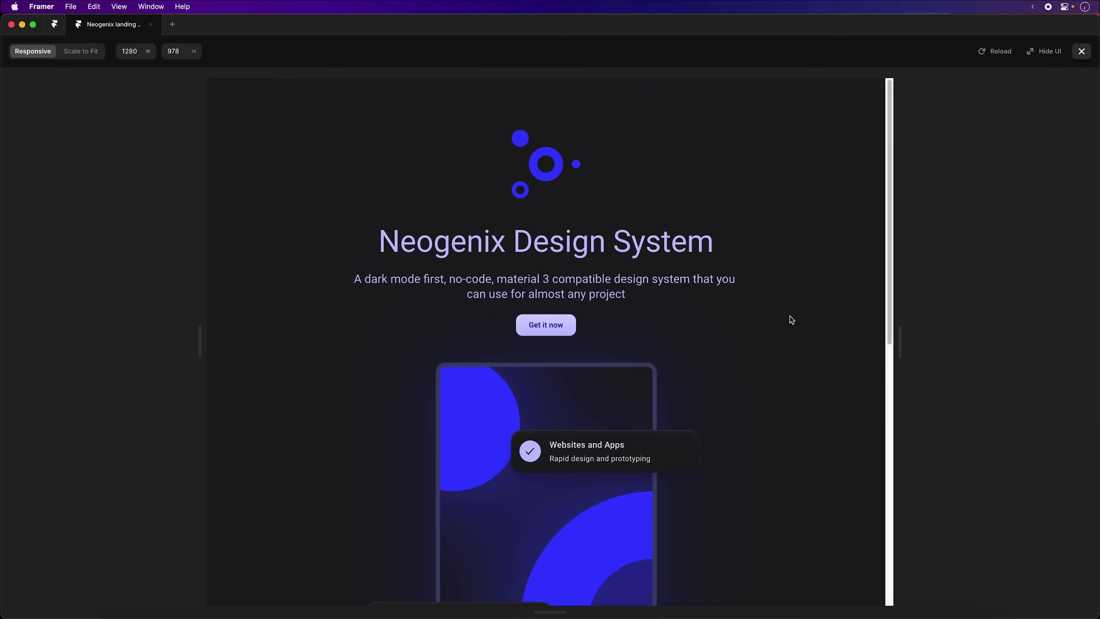
# Step: Reload the preview and scroll again to replay the feature-card scroll animations
pyautogui.click(994, 57)
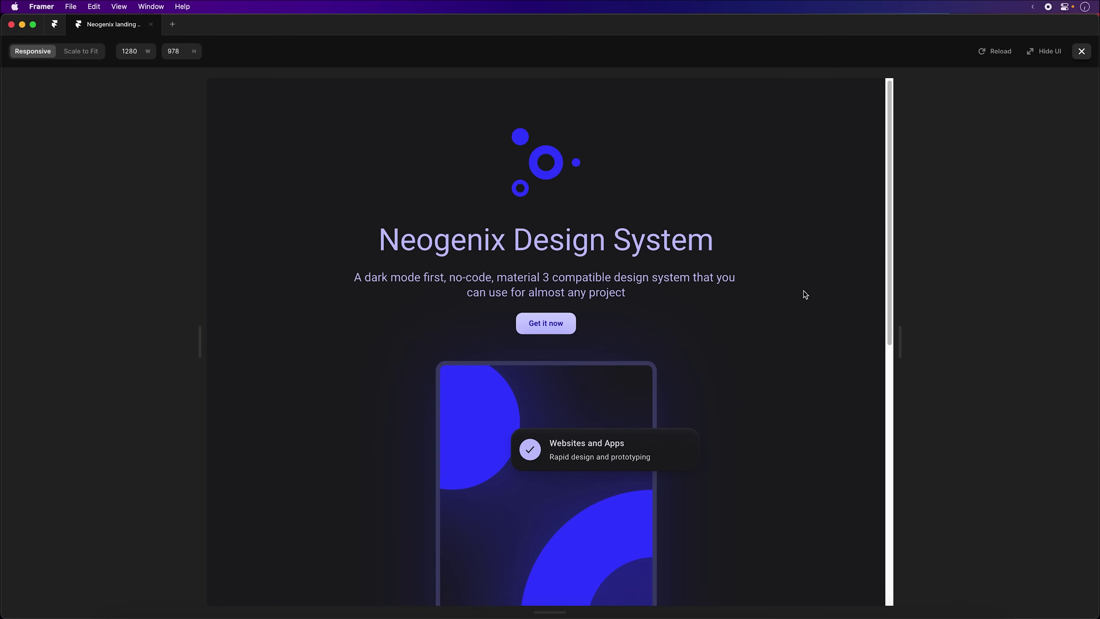
pyautogui.scroll(-2, 804, 295)
pyautogui.scroll(-3, 808, 295)
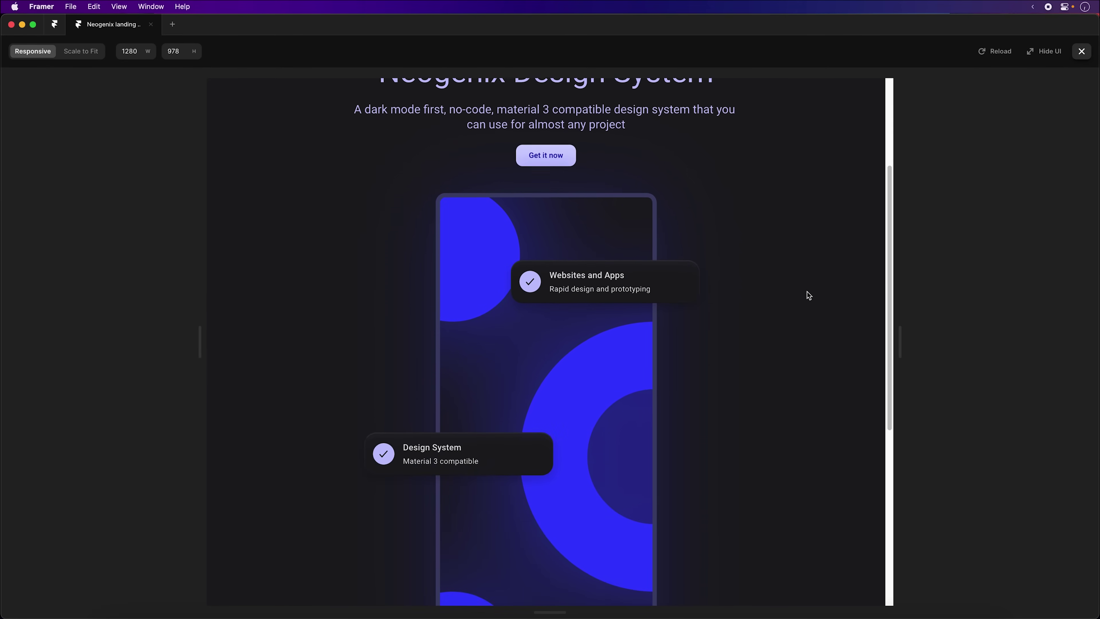
pyautogui.scroll(-3, 808, 295)
pyautogui.scroll(-3, 808, 295)
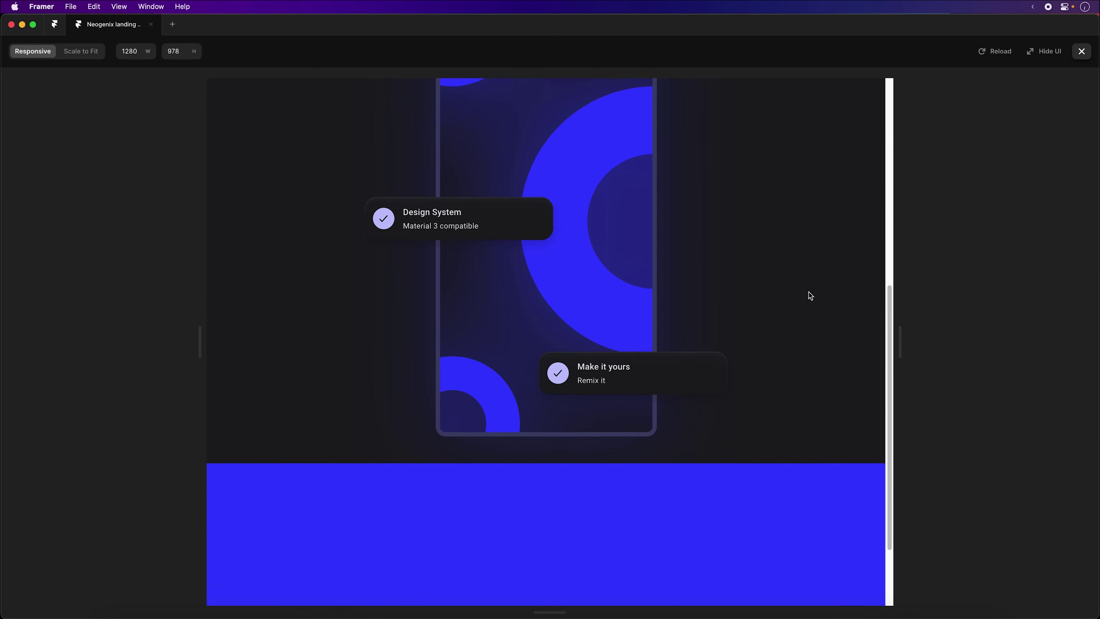
pyautogui.scroll(-3, 809, 291)
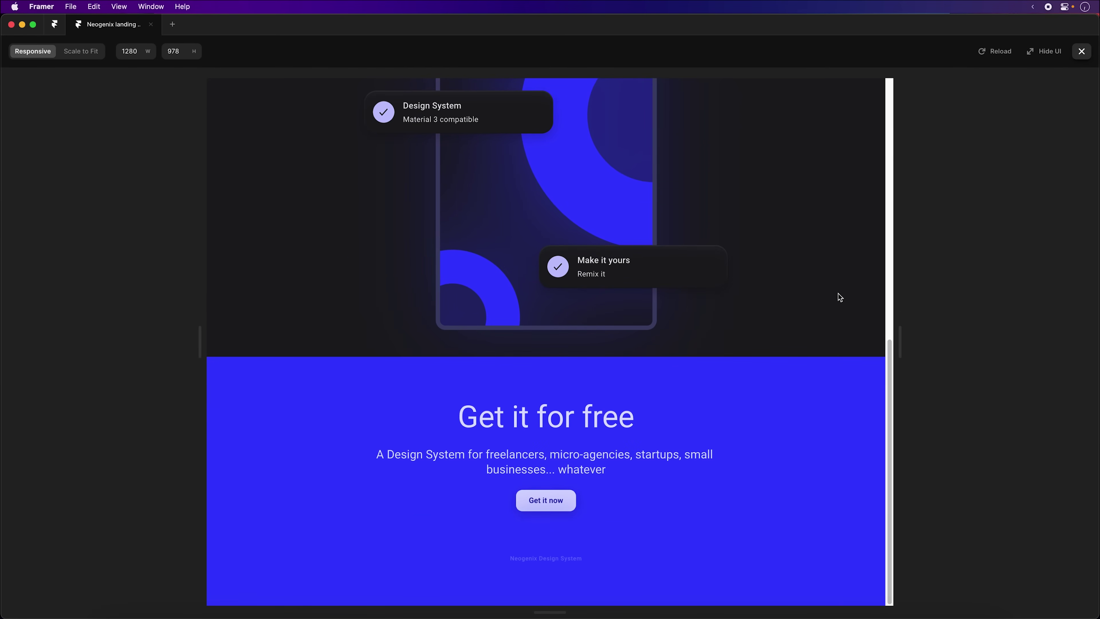
pyautogui.scroll(5, 836, 300)
pyautogui.scroll(5, 830, 305)
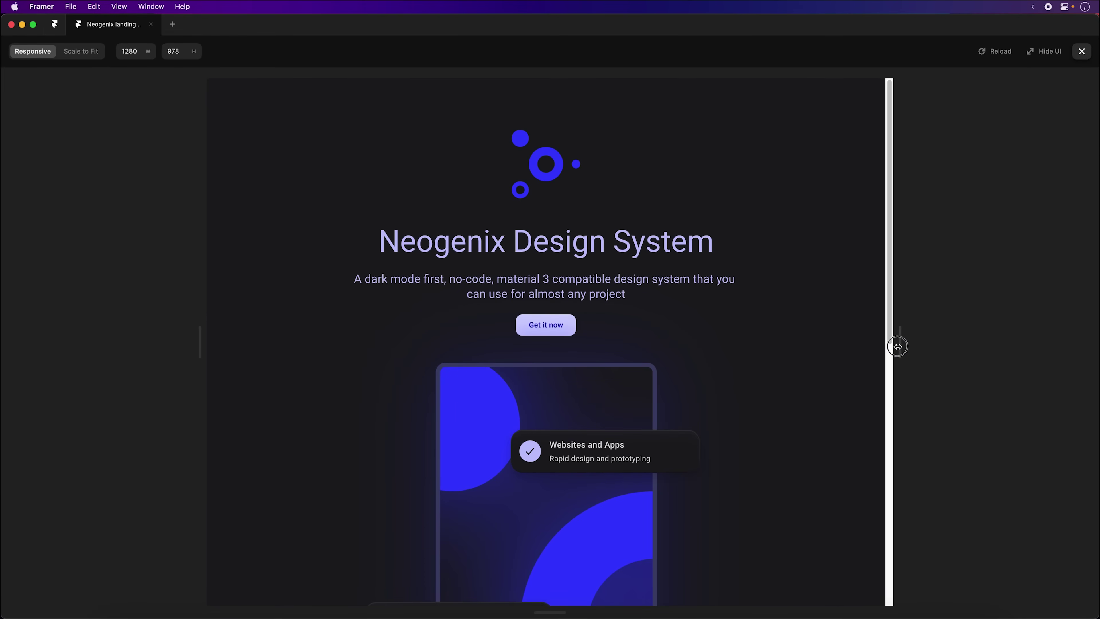
# Step: Narrow the preview to about 832 px tablet width, reload, and scroll through the page
pyautogui.moveTo(897, 346); pyautogui.dragTo(781, 362)
pyautogui.click(997, 57)
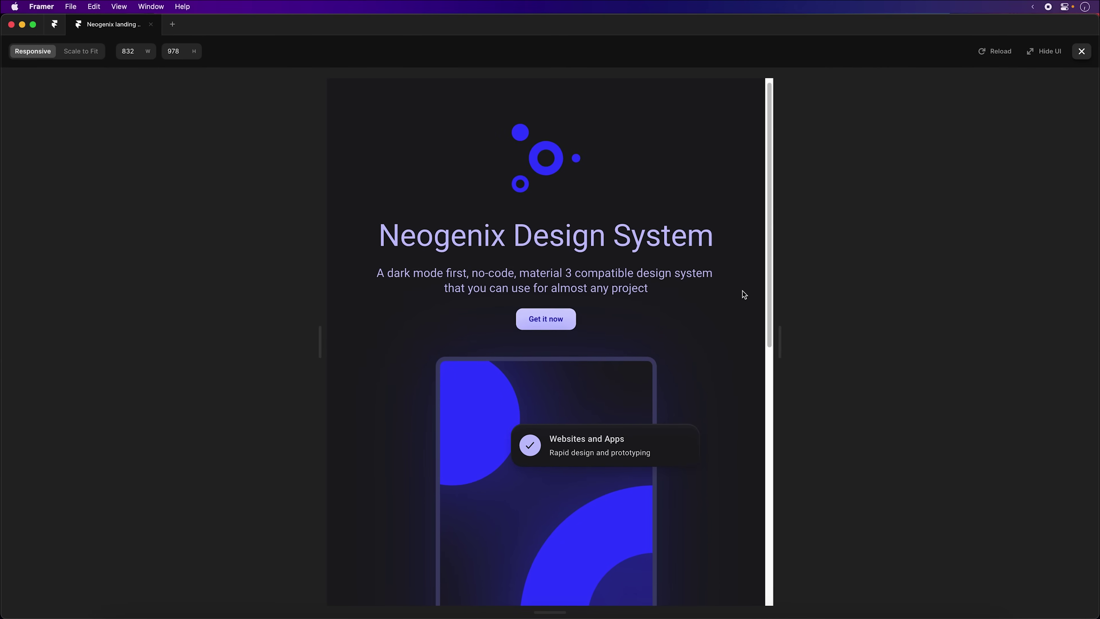
pyautogui.scroll(-3, 743, 291)
pyautogui.scroll(-3, 744, 292)
pyautogui.scroll(-1, 748, 296)
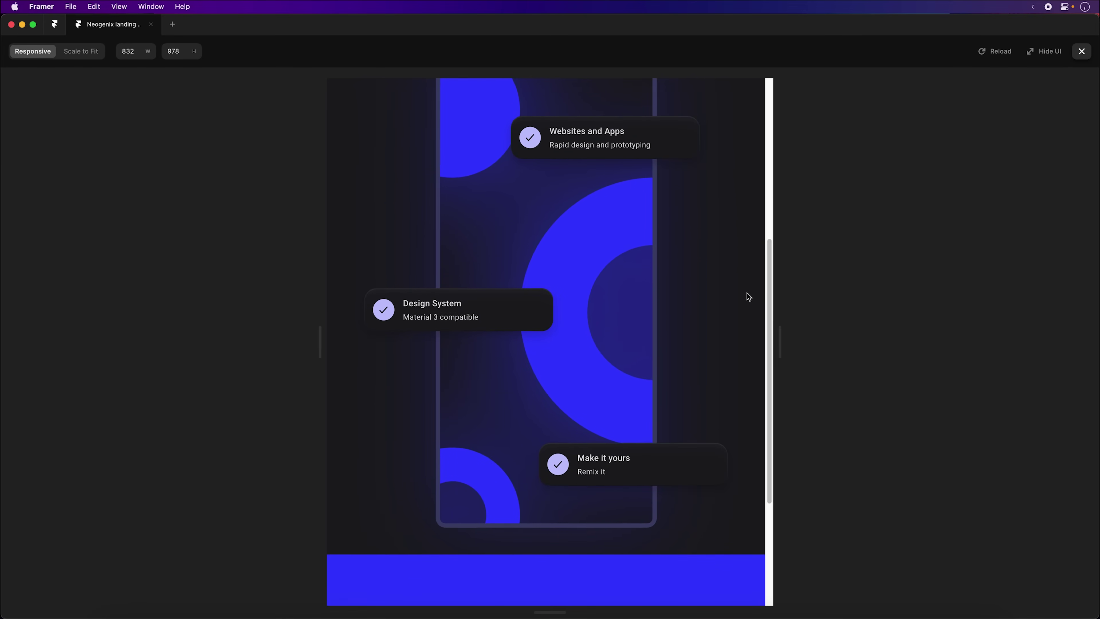
pyautogui.scroll(-2, 748, 296)
pyautogui.scroll(-3, 748, 296)
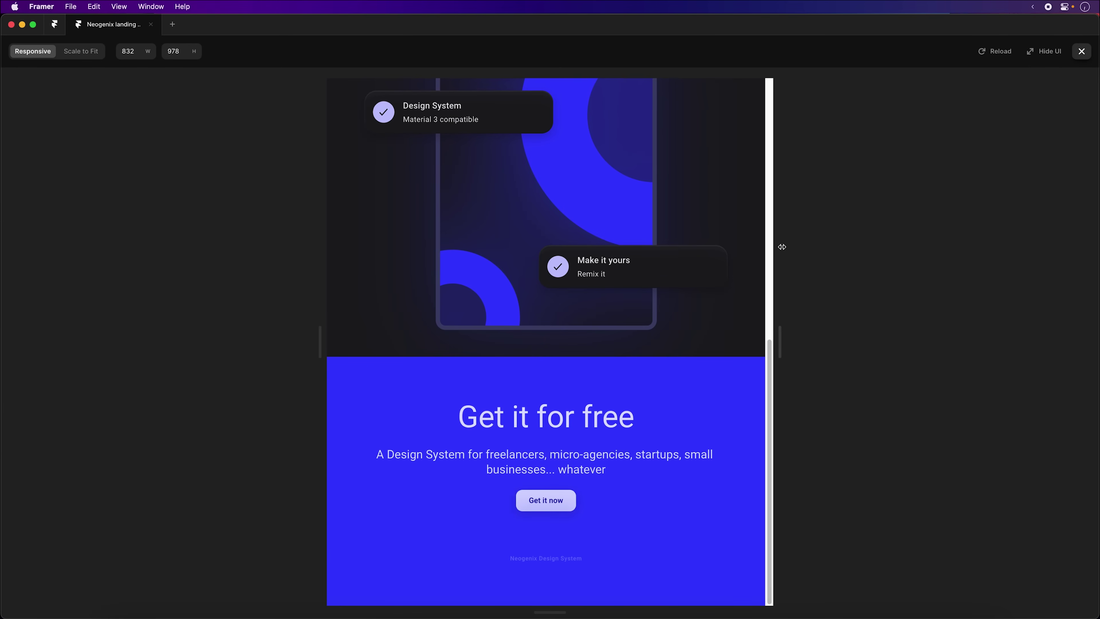
# Step: Narrow the preview to 438 px phone width, replay animations down to Get it for free, then exit
pyautogui.moveTo(779, 330); pyautogui.dragTo(667, 345)
pyautogui.scroll(10, 644, 330)
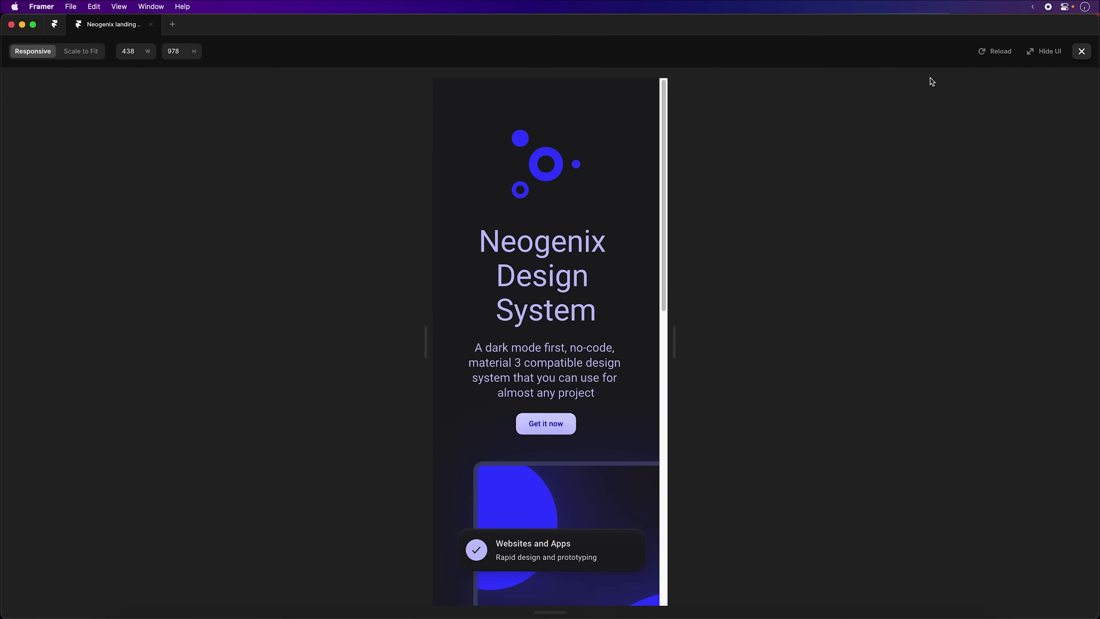
pyautogui.click(1004, 57)
pyautogui.scroll(-1, 656, 268)
pyautogui.scroll(-3, 657, 268)
pyautogui.scroll(-3, 656, 268)
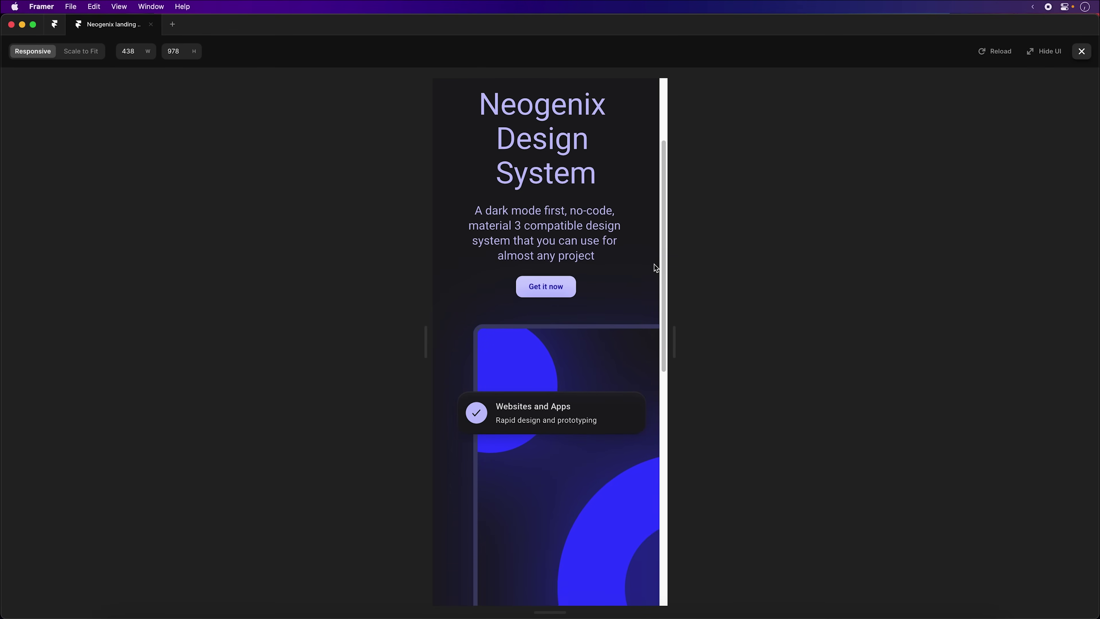
pyautogui.scroll(-5, 656, 268)
pyautogui.scroll(-3, 654, 264)
pyautogui.scroll(-2, 654, 264)
pyautogui.scroll(-4, 653, 264)
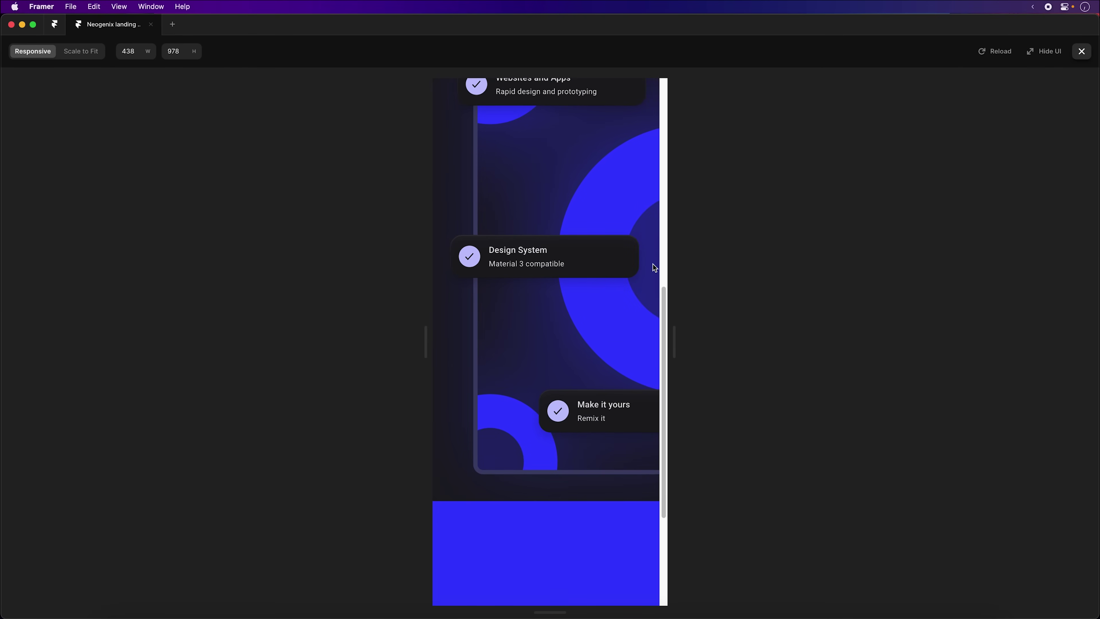
pyautogui.scroll(-5, 653, 264)
pyautogui.scroll(-3, 653, 264)
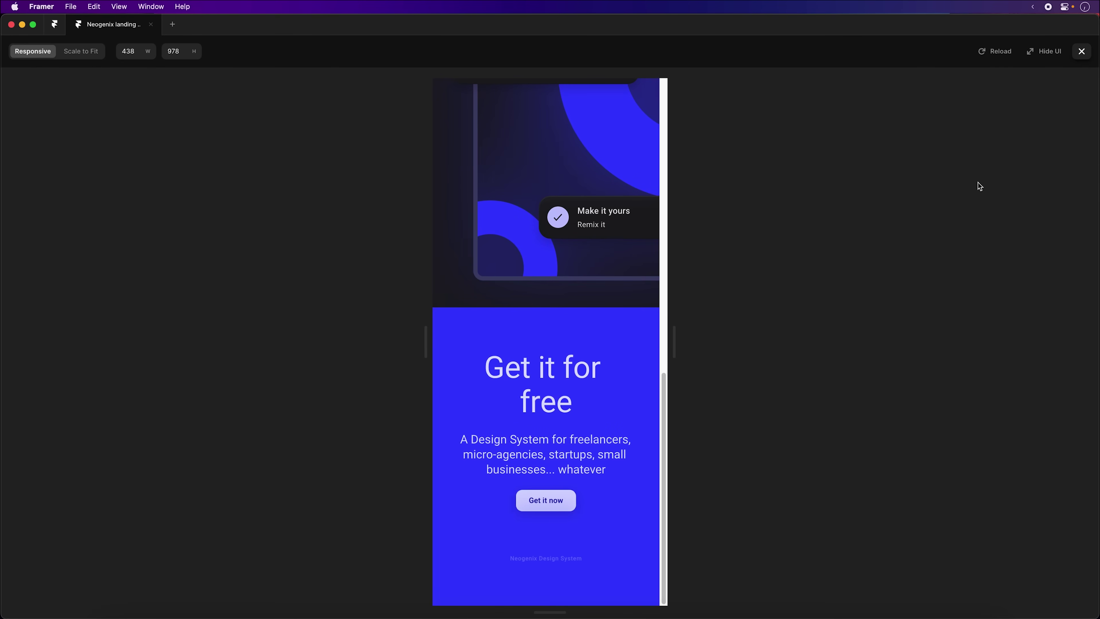
pyautogui.press('Escape')
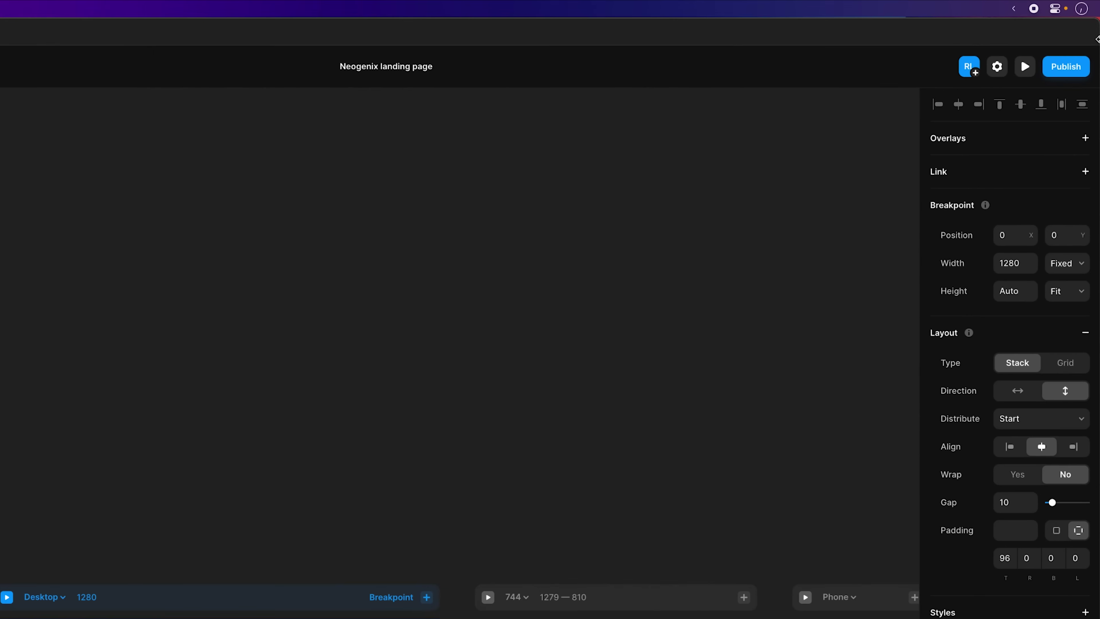
# Step: Publish the site to its free framer.app domain and open the live page in Safari
pyautogui.click(1076, 72)
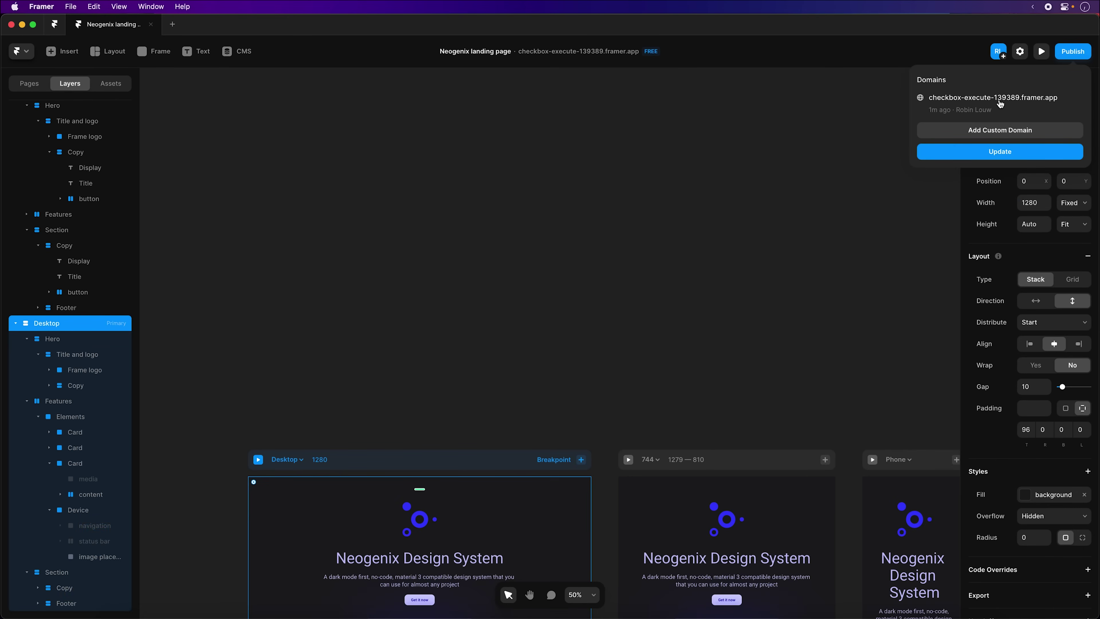
pyautogui.click(995, 99)
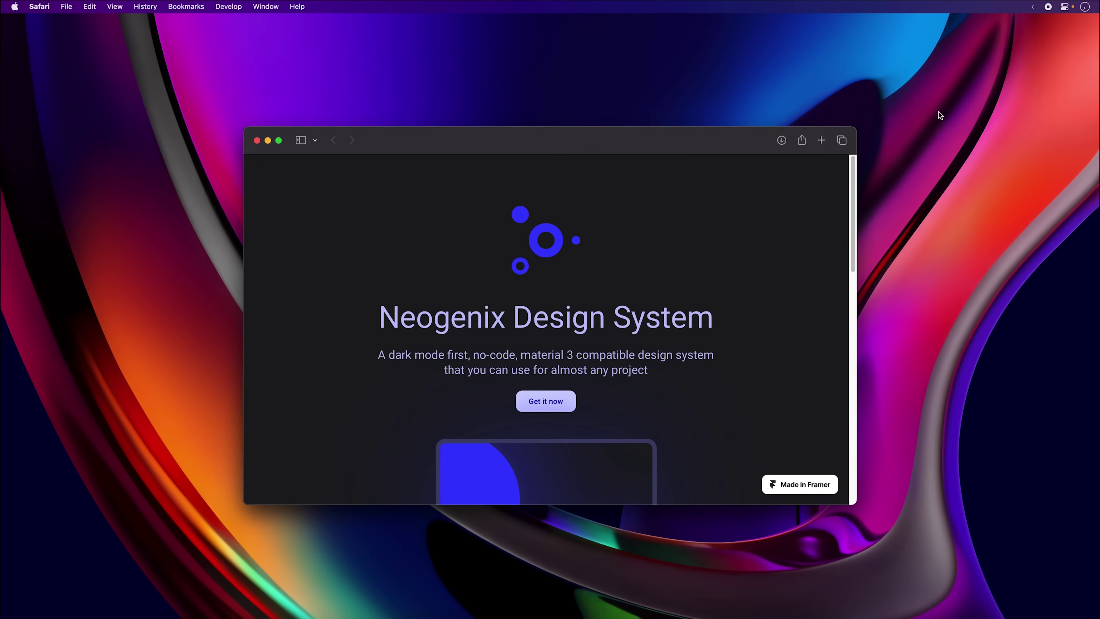
pyautogui.scroll(-1, 805, 250)
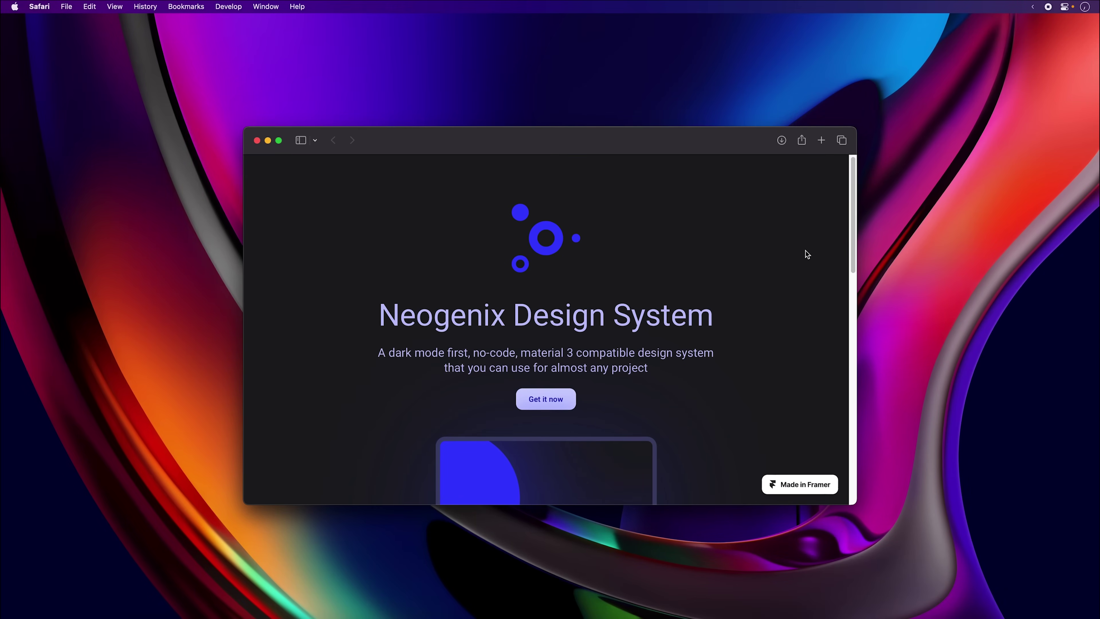
pyautogui.scroll(-1, 805, 250)
pyautogui.scroll(-3, 805, 251)
pyautogui.scroll(-1, 806, 250)
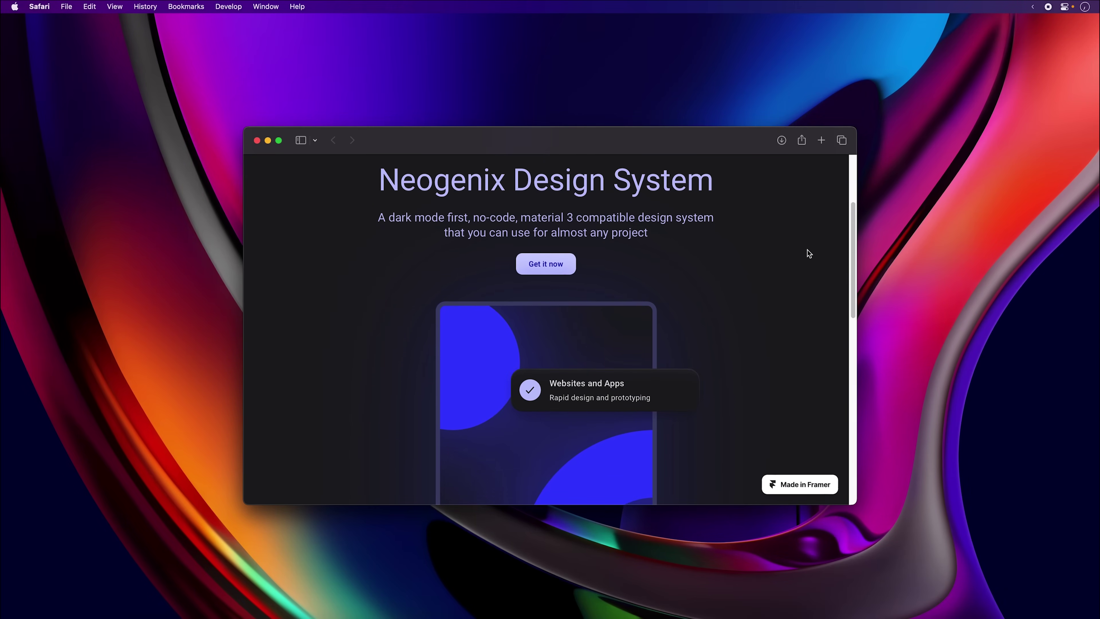
pyautogui.scroll(-2, 808, 254)
pyautogui.scroll(-3, 808, 254)
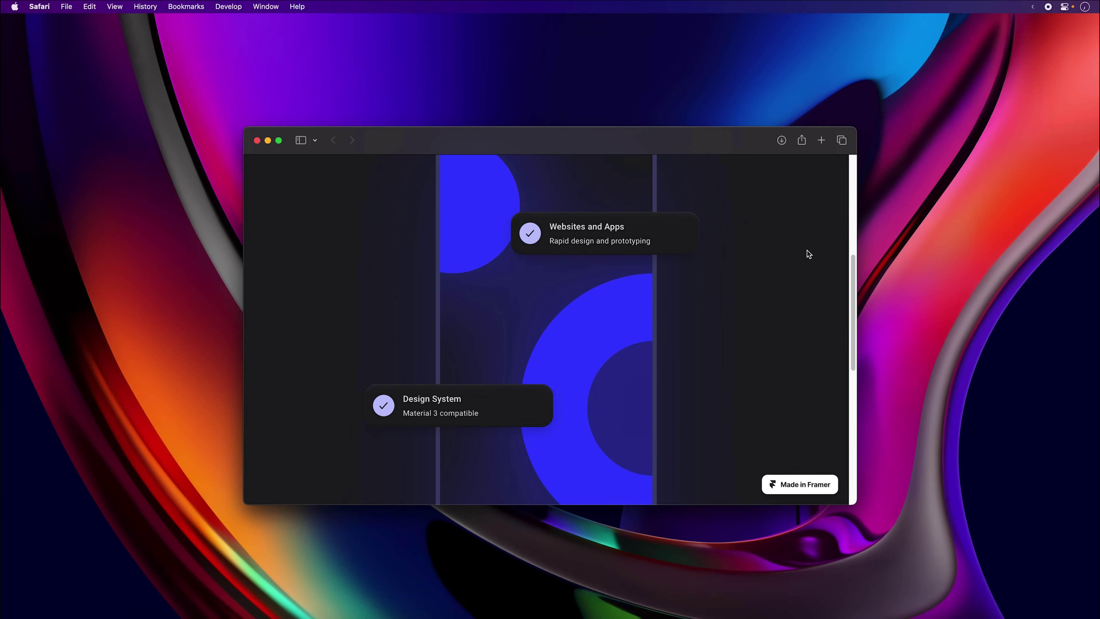
pyautogui.scroll(-2, 808, 254)
pyautogui.scroll(-1, 808, 254)
pyautogui.scroll(-1, 809, 253)
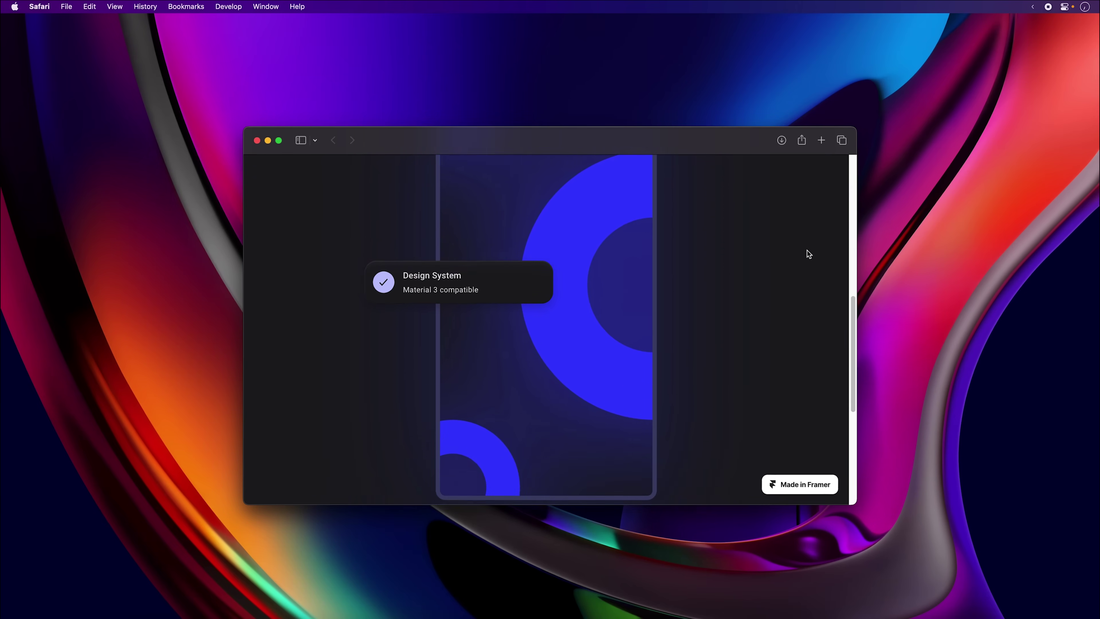
pyautogui.scroll(-1, 808, 253)
pyautogui.scroll(-1, 808, 254)
pyautogui.scroll(-1, 808, 254)
pyautogui.scroll(-2, 808, 255)
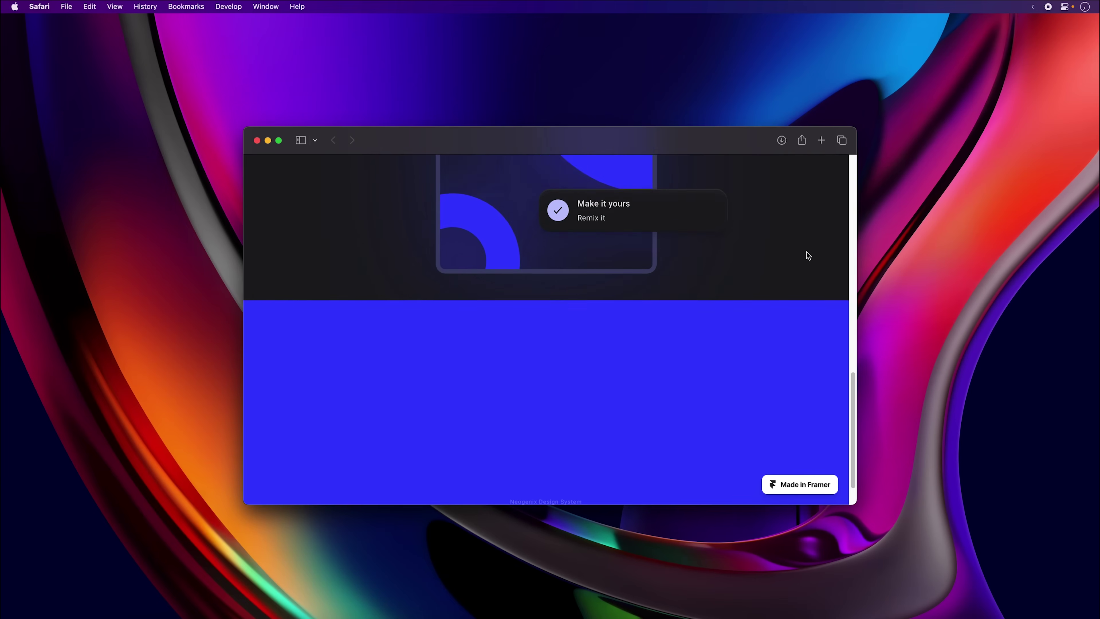
pyautogui.scroll(-1, 806, 253)
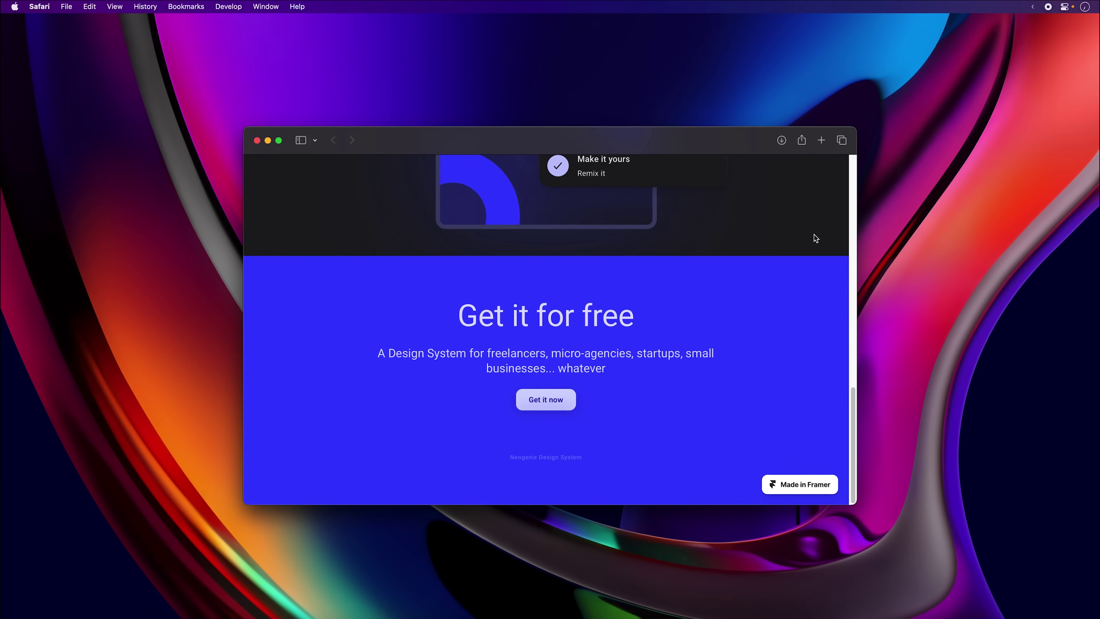
pyautogui.scroll(1, 810, 230)
pyautogui.scroll(5, 811, 236)
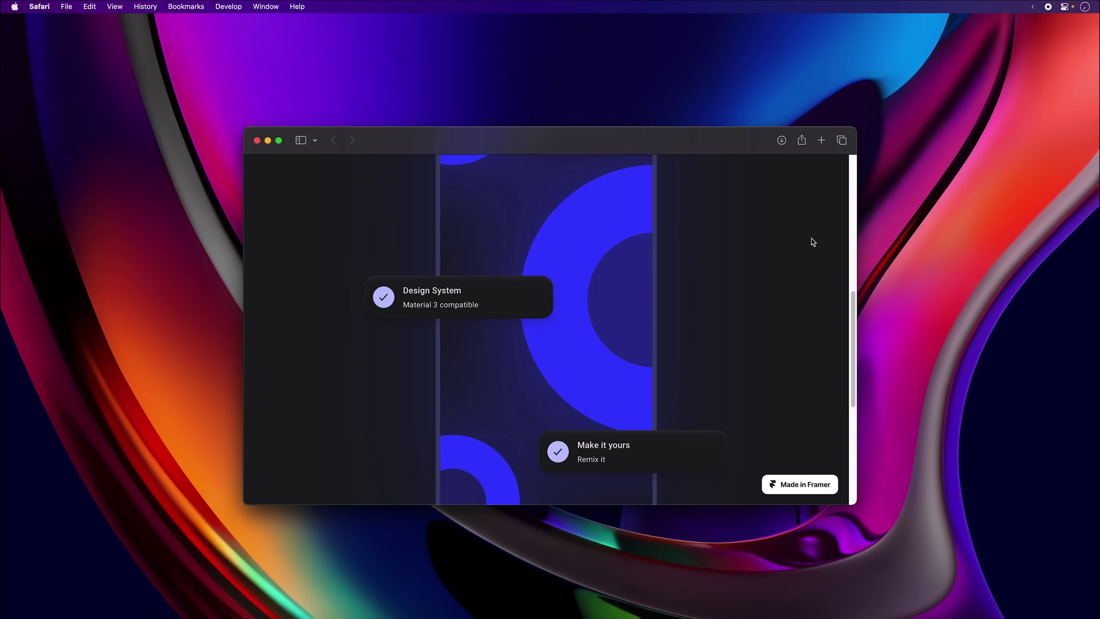
pyautogui.scroll(5, 811, 240)
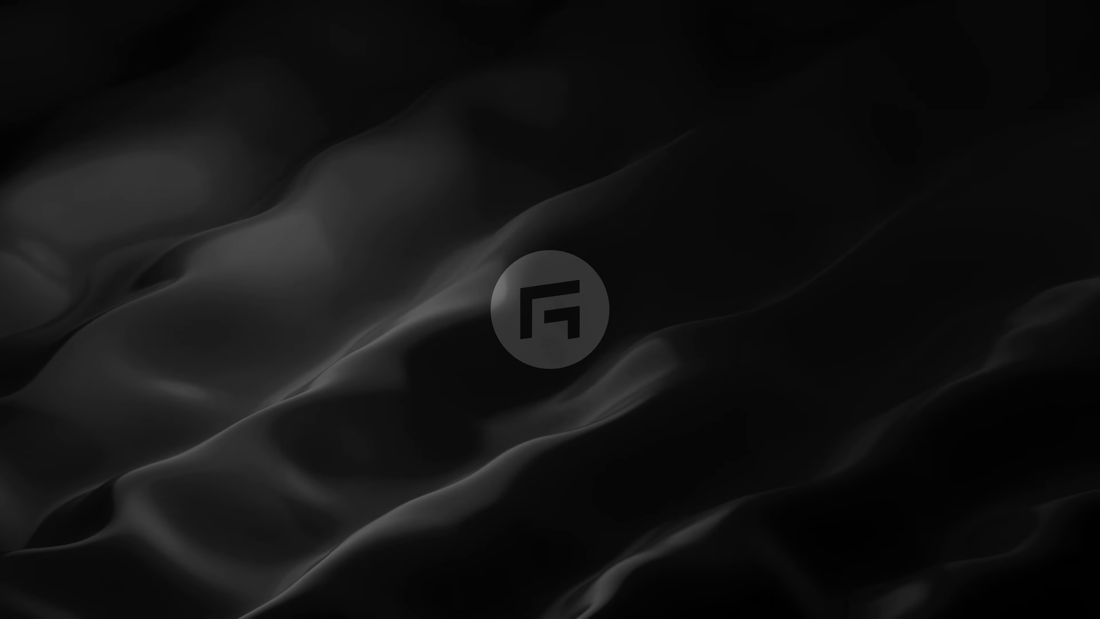